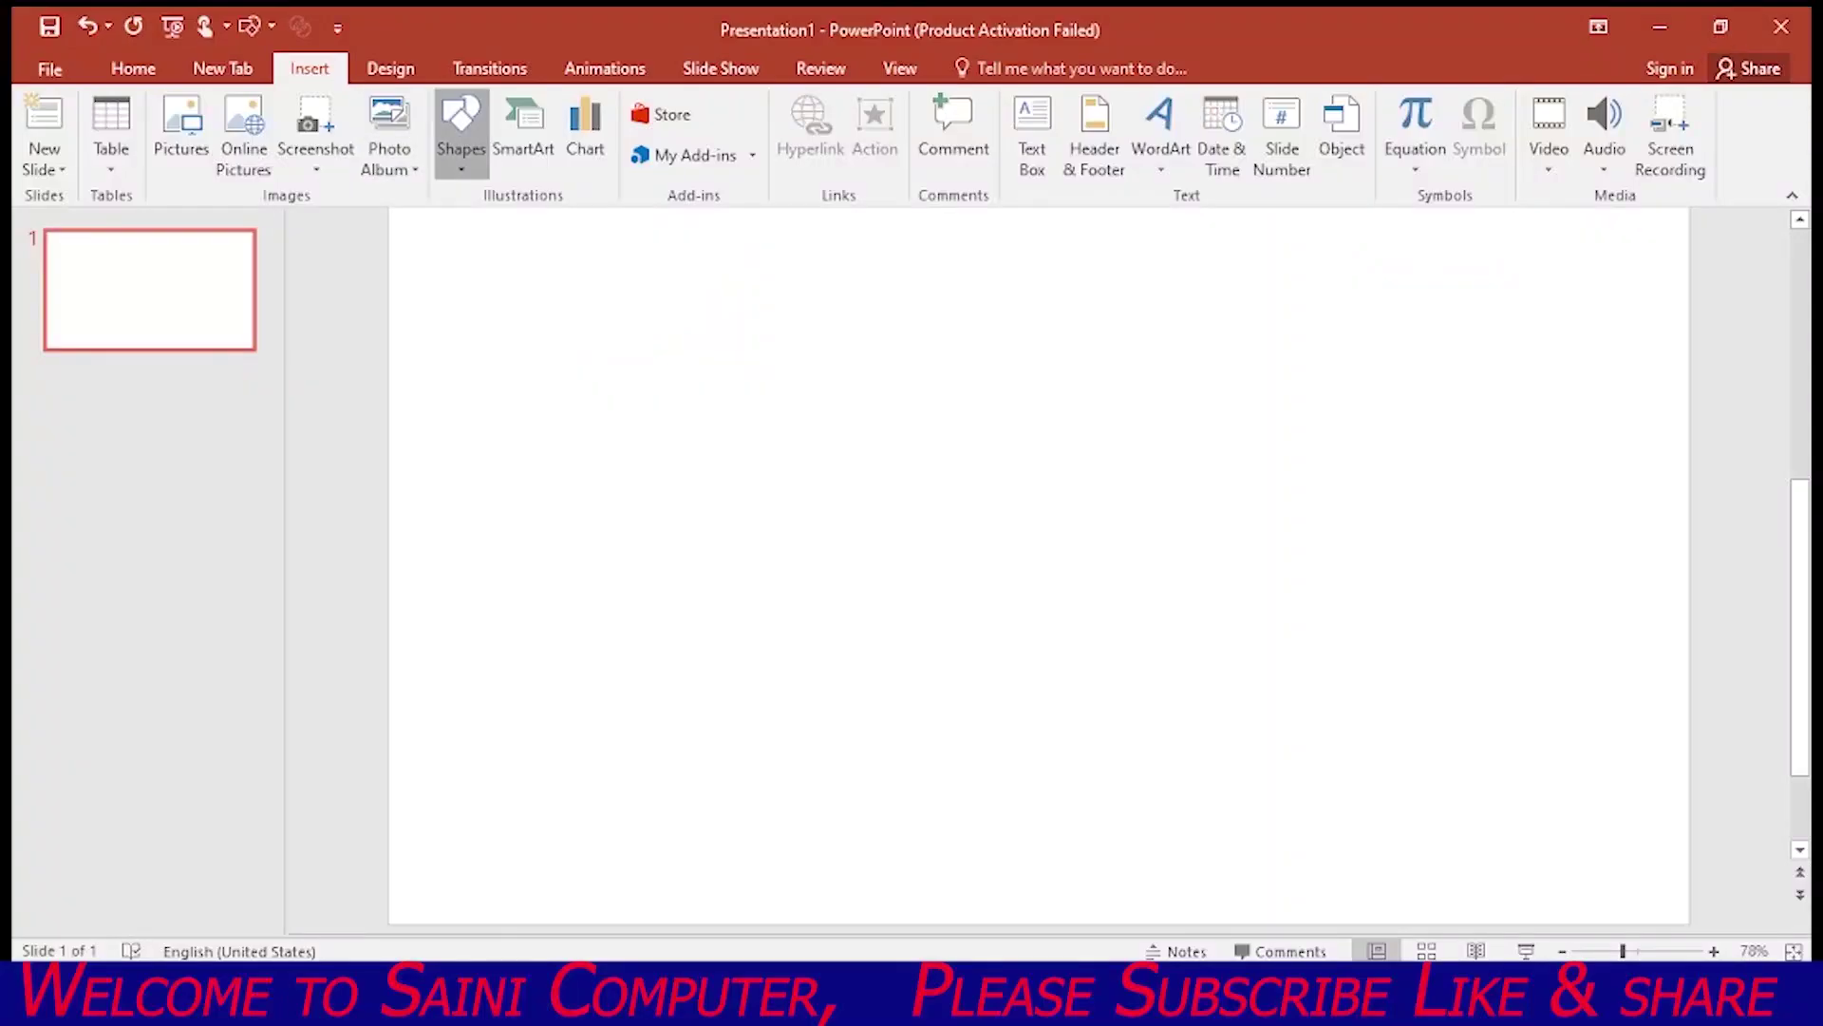
Draw a rectangle across the slide's full bottom width, filled standard blue with no outline
{"action": "left_click", "coordinate": [460, 129]}
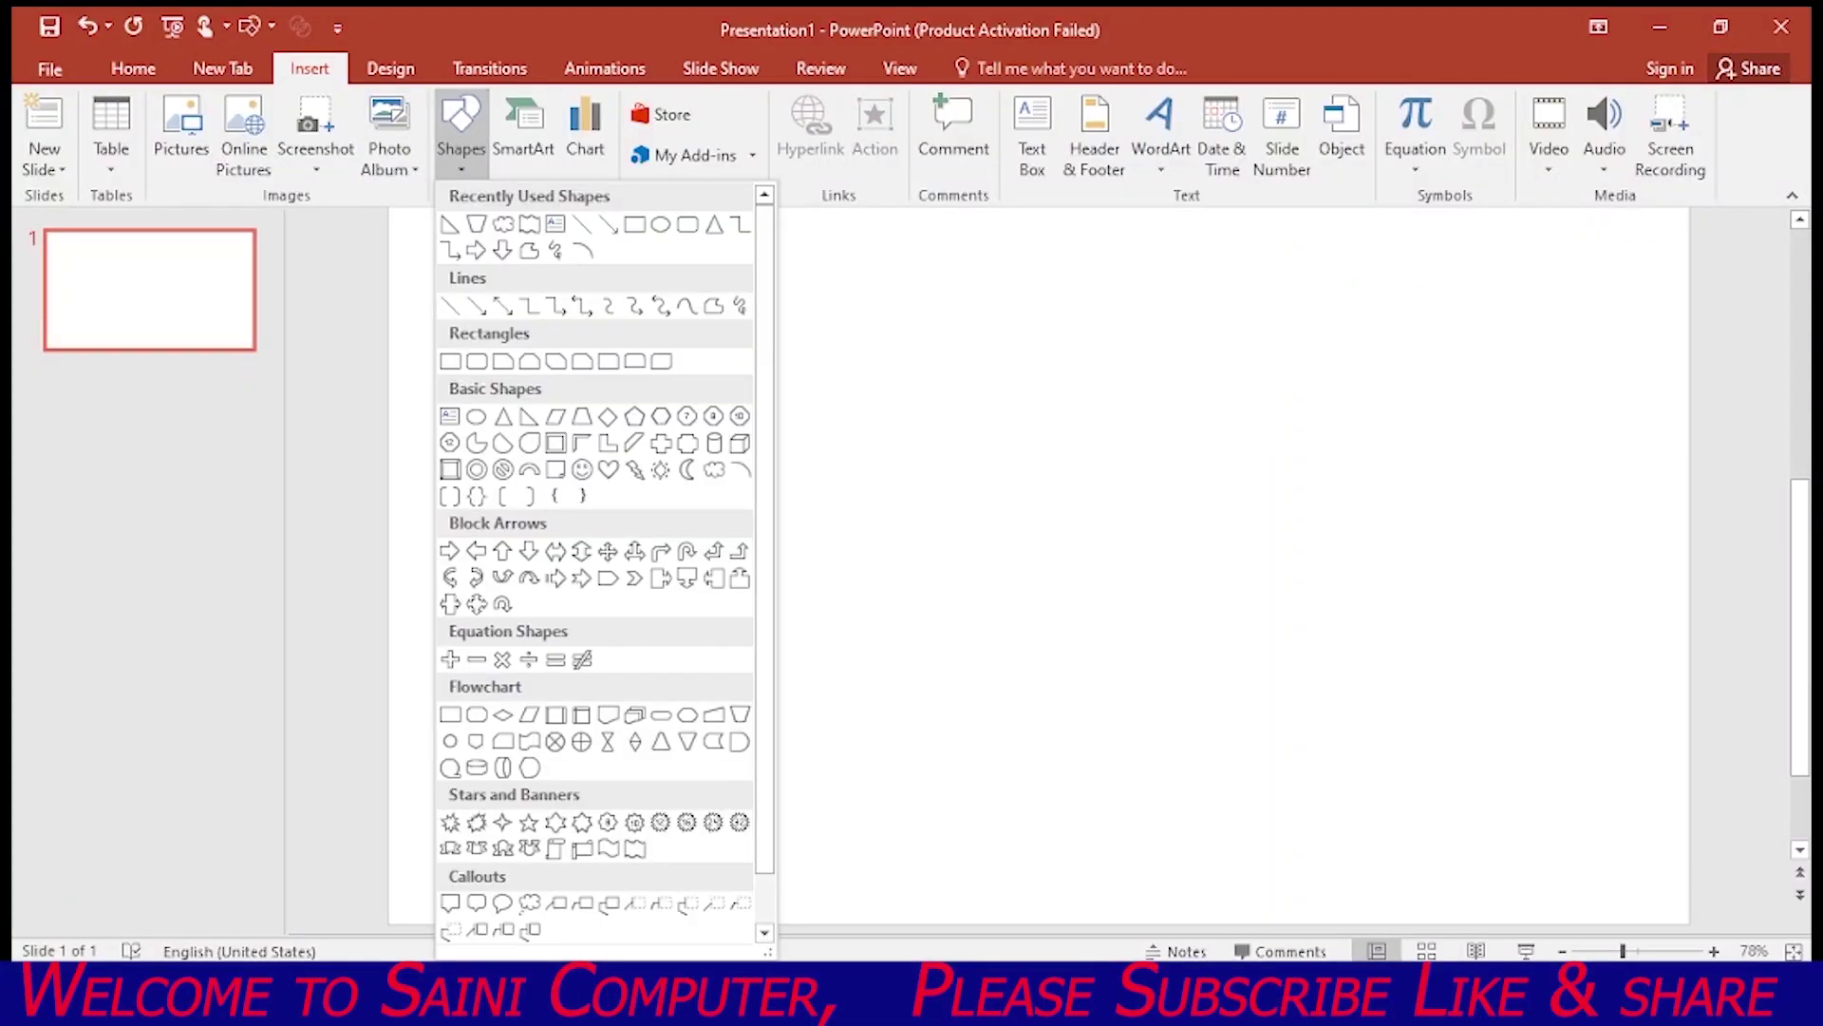
{"action": "left_click", "coordinate": [635, 225]}
{"action": "left_click_drag", "start_coordinate": [380, 660], "coordinate": [1690, 916]}
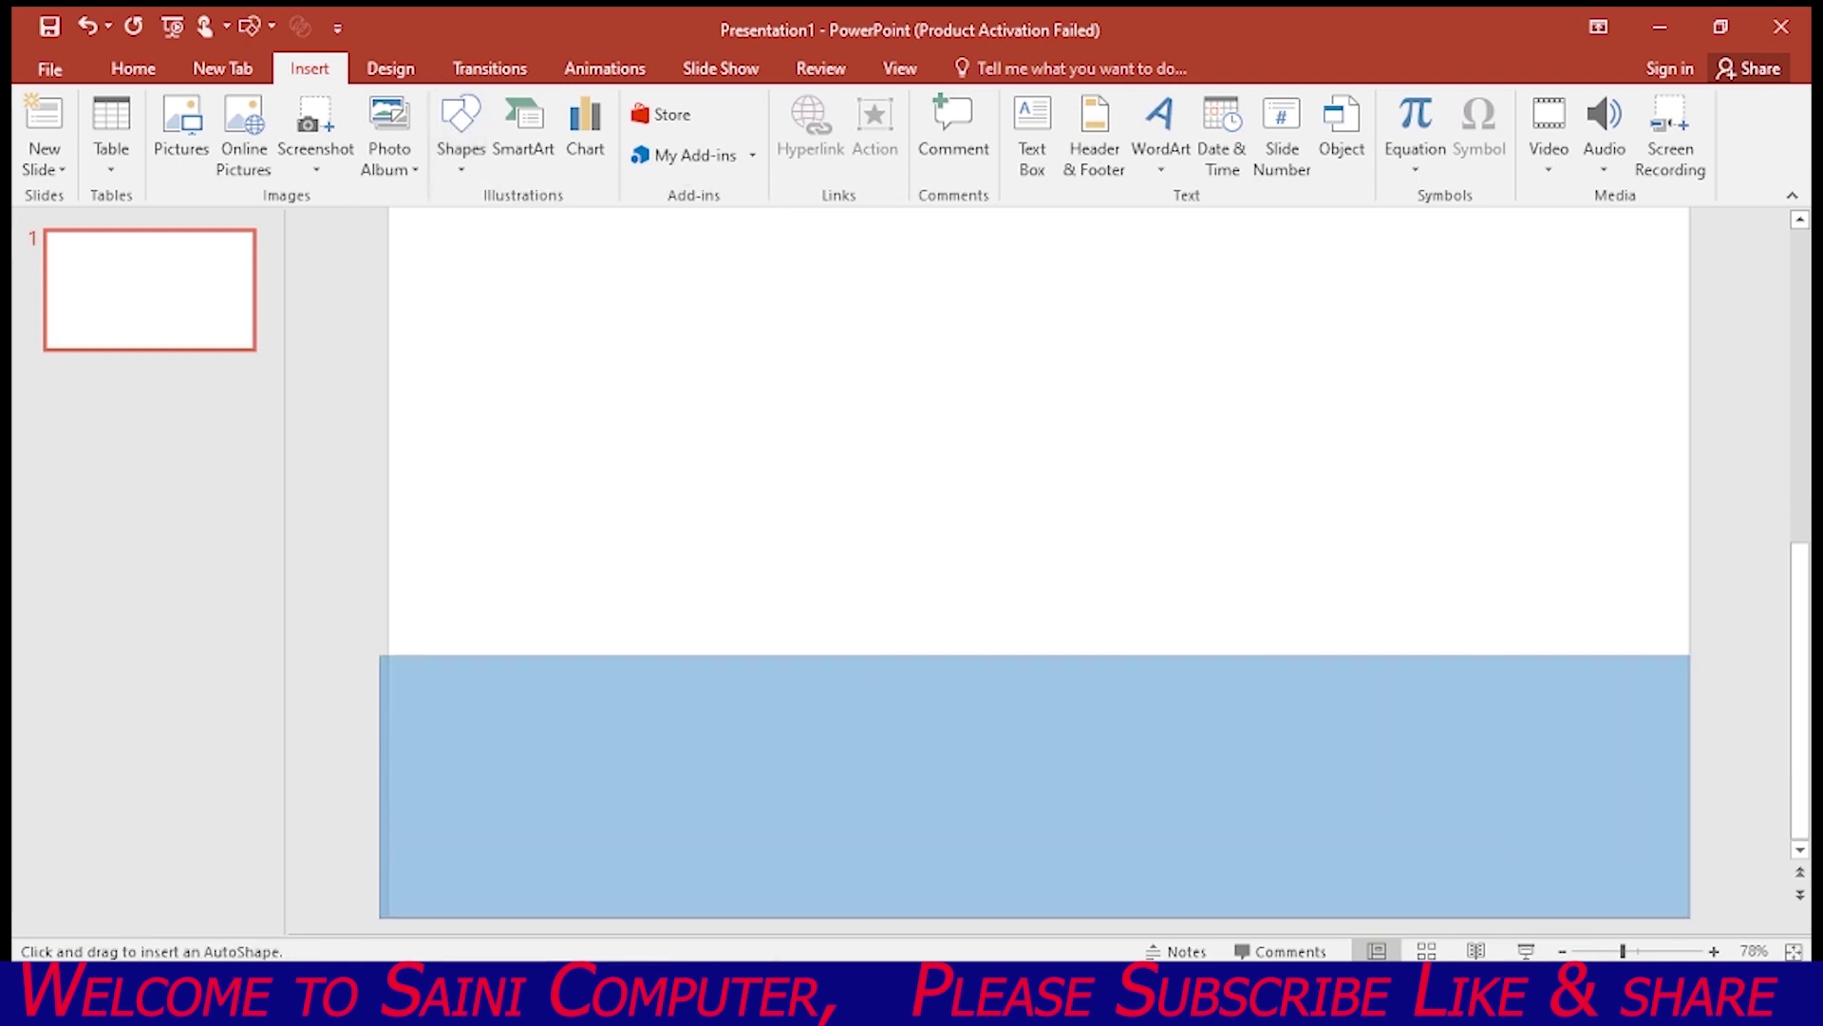
{"action": "left_click_drag", "start_coordinate": [1690, 916], "coordinate": [1690, 916]}
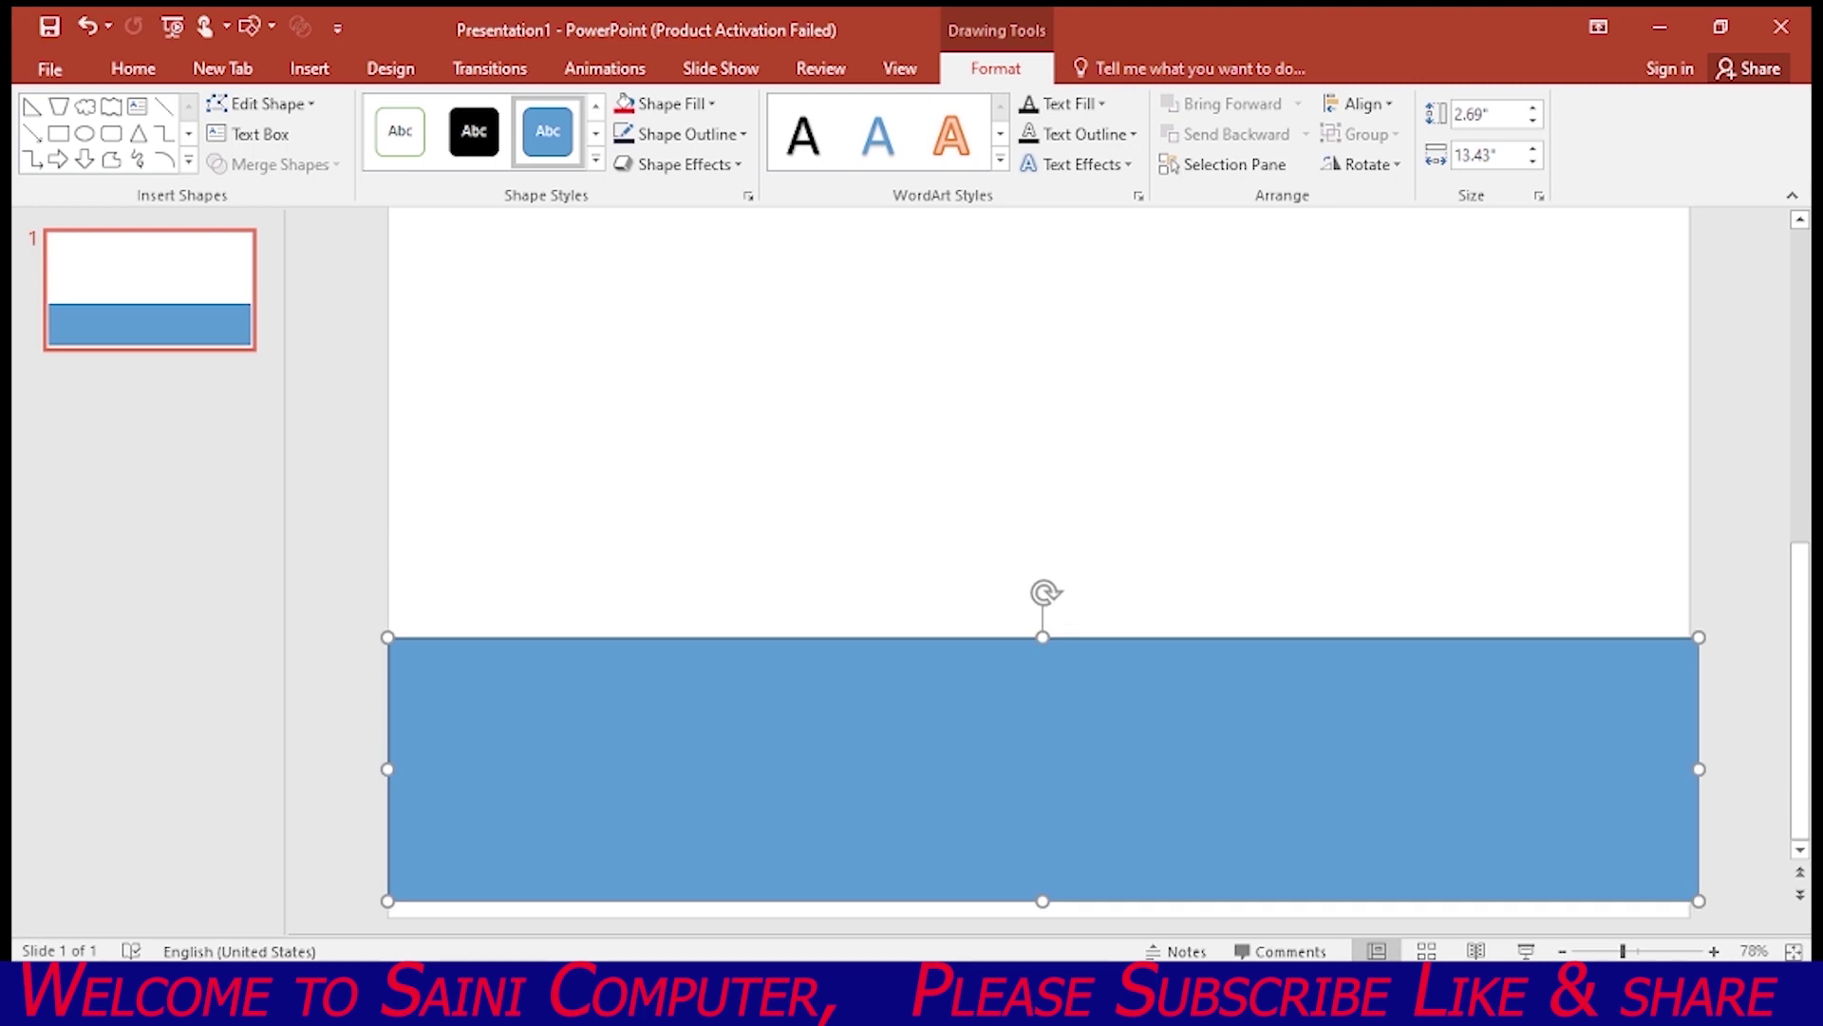
{"action": "left_click_drag", "start_coordinate": [1699, 900], "coordinate": [1689, 912]}
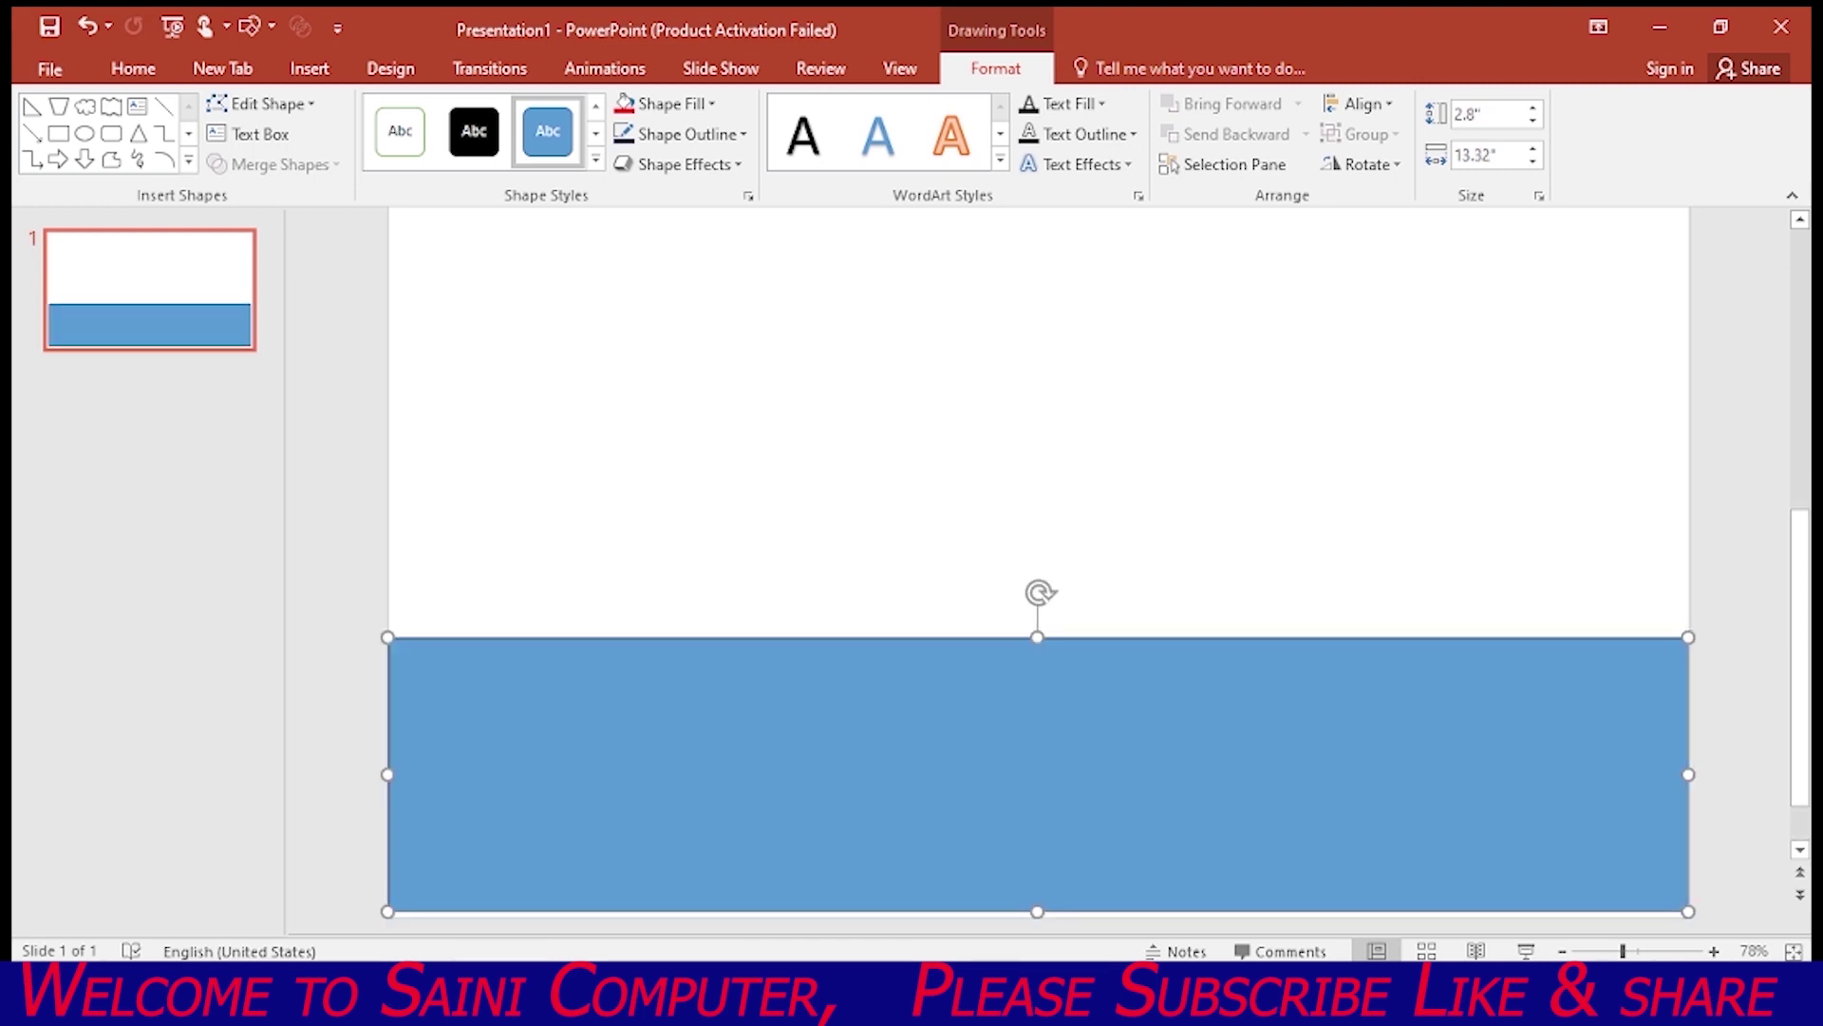
{"action": "left_click", "coordinate": [669, 104]}
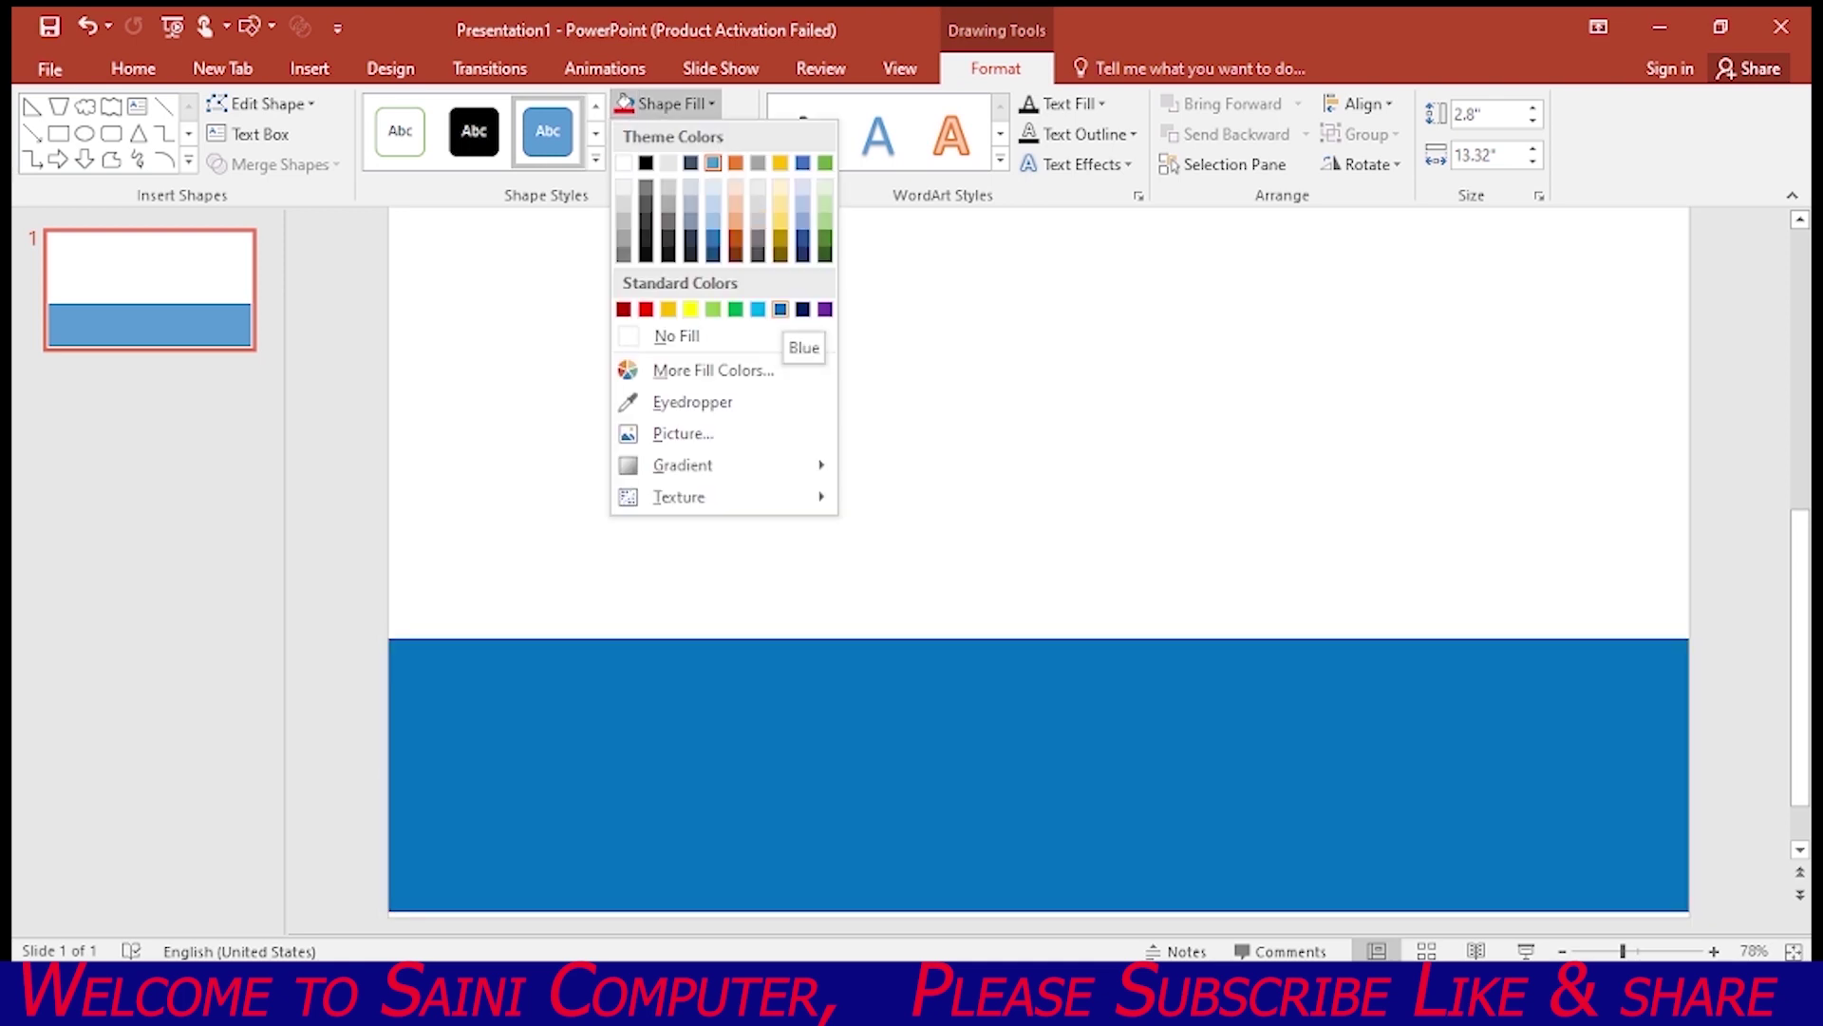
{"action": "left_click", "coordinate": [780, 309]}
{"action": "left_click", "coordinate": [684, 134]}
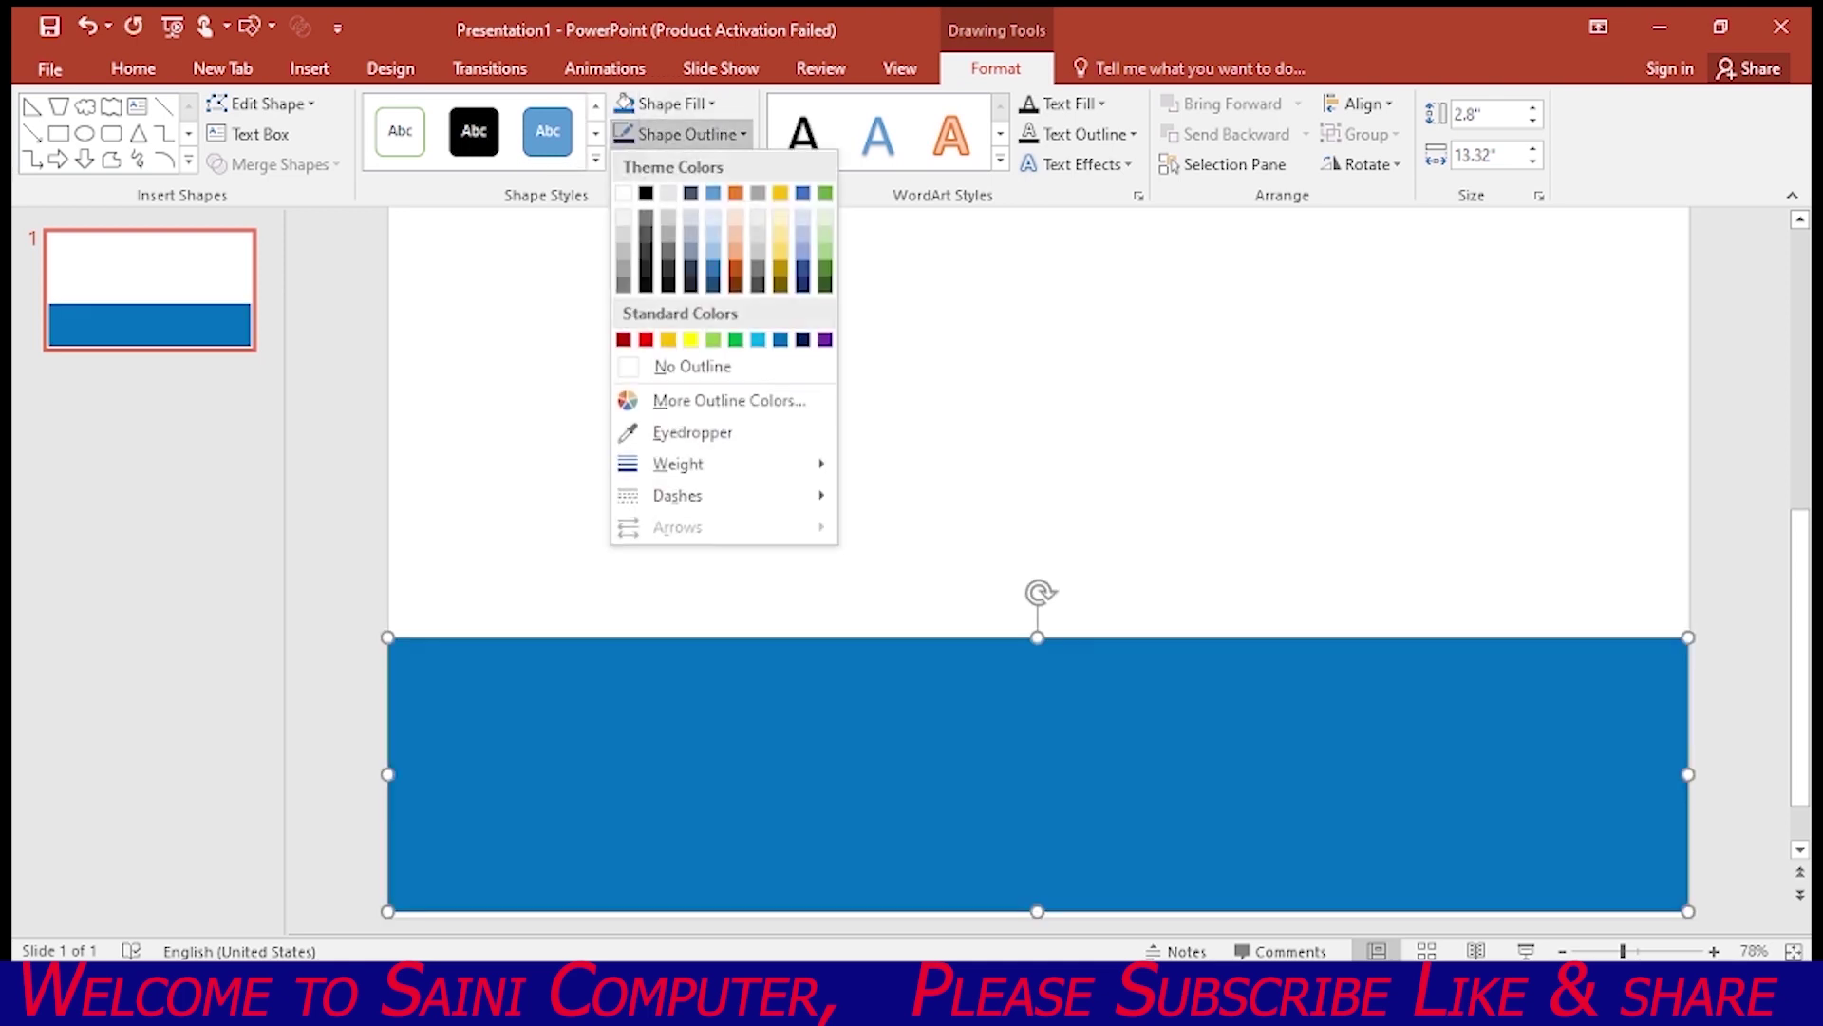
{"action": "left_click", "coordinate": [700, 362]}
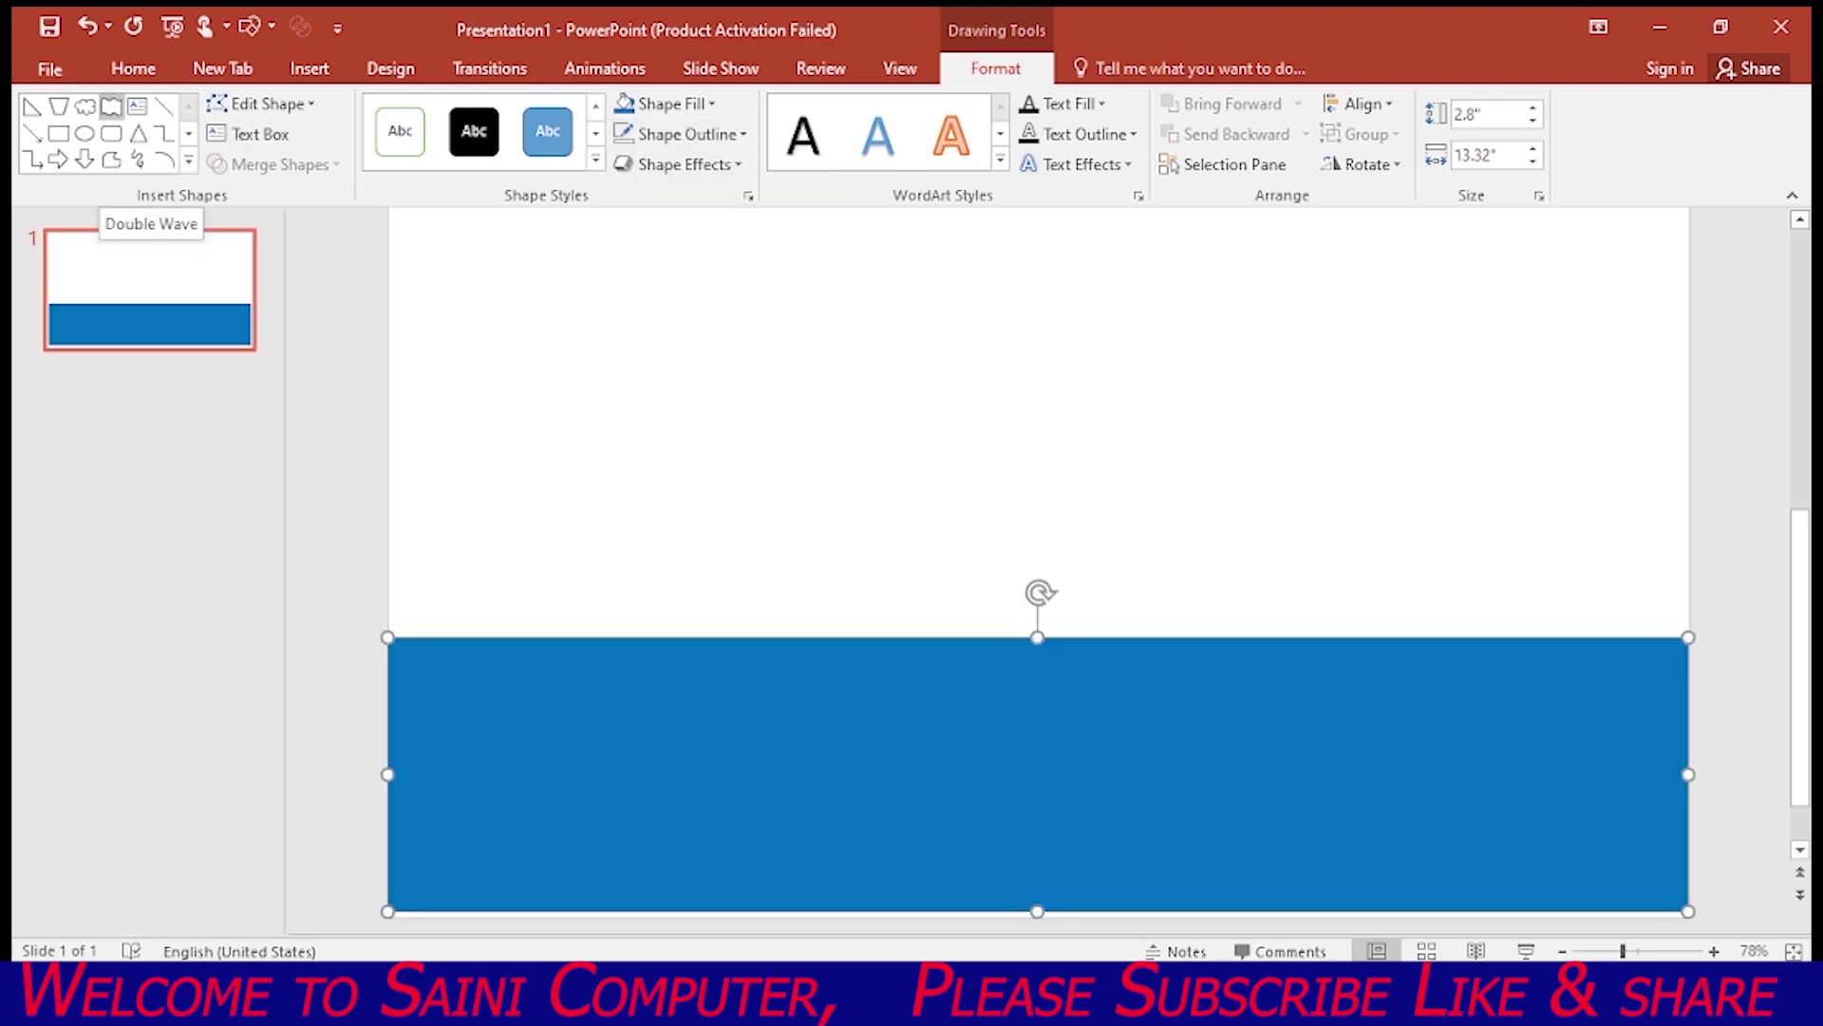
{"action": "left_click", "coordinate": [111, 105]}
Draw a blue double wave with no outline and set it on top of the rectangle
{"action": "left_click_drag", "start_coordinate": [389, 462], "coordinate": [1688, 665]}
{"action": "left_click_drag", "start_coordinate": [1038, 570], "coordinate": [1038, 645]}
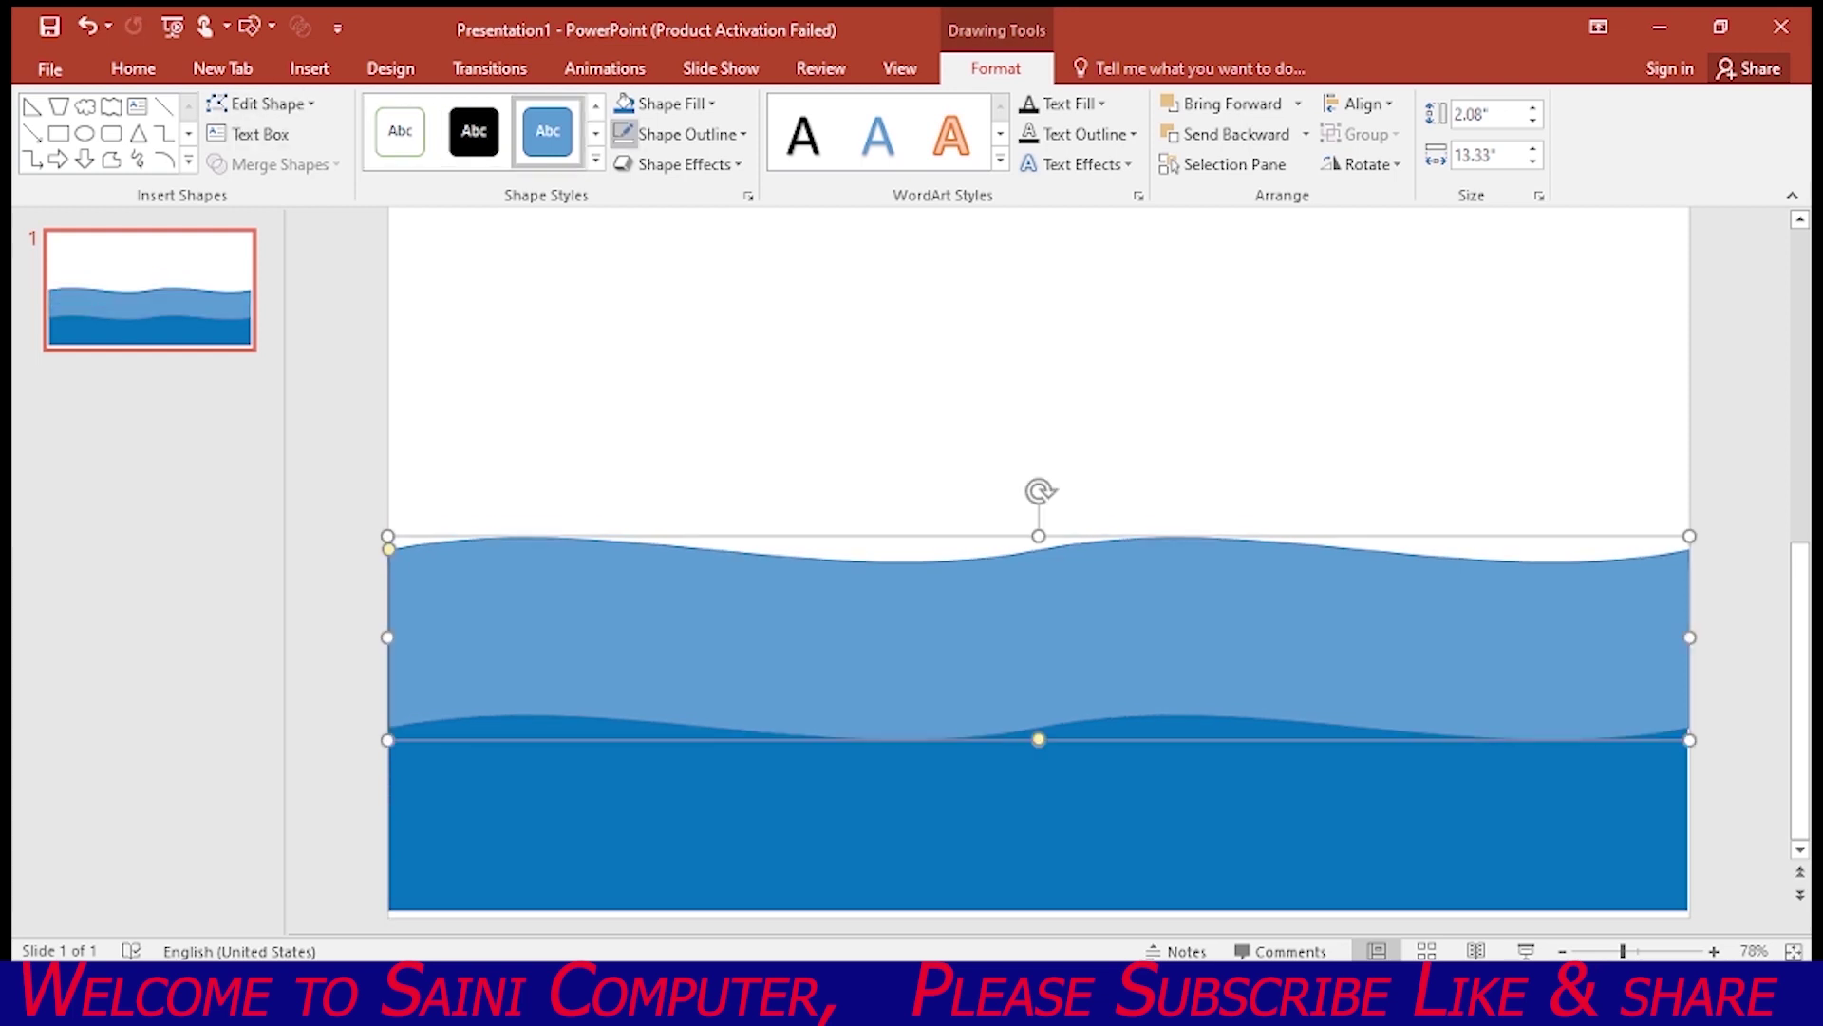
{"action": "key", "text": "ctrl+z"}
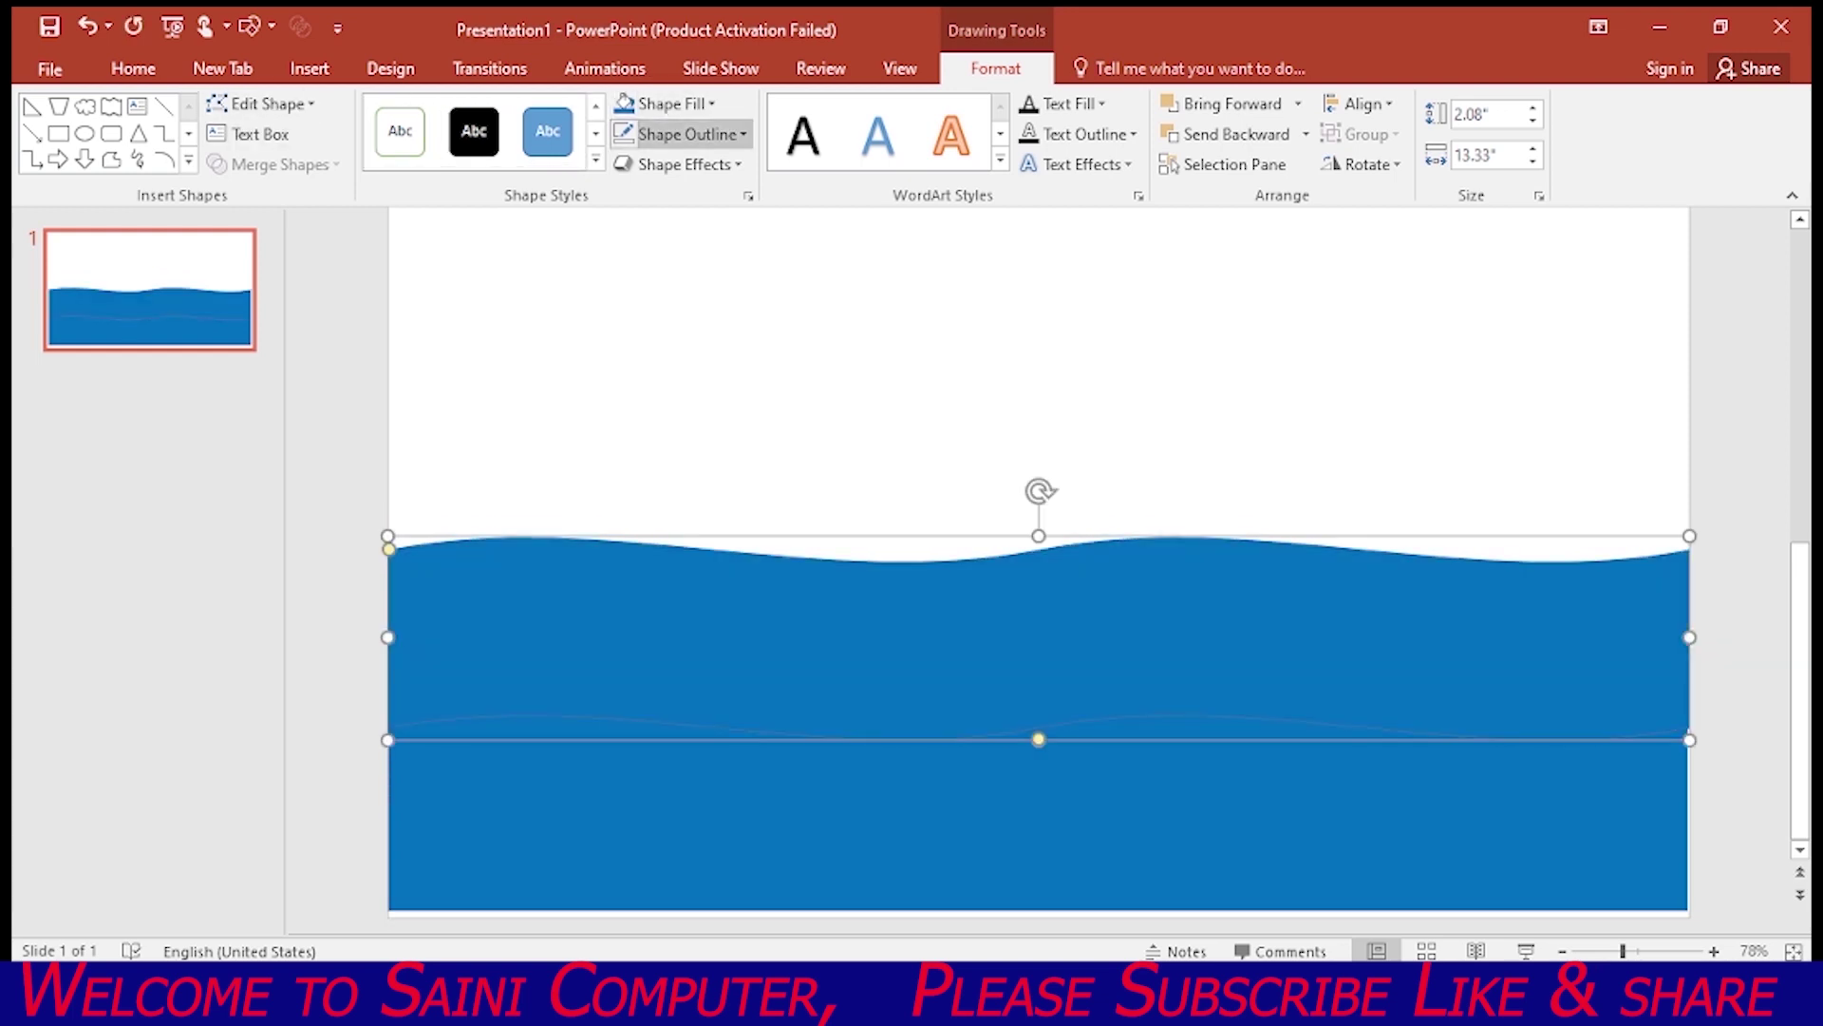
{"action": "left_click", "coordinate": [684, 134]}
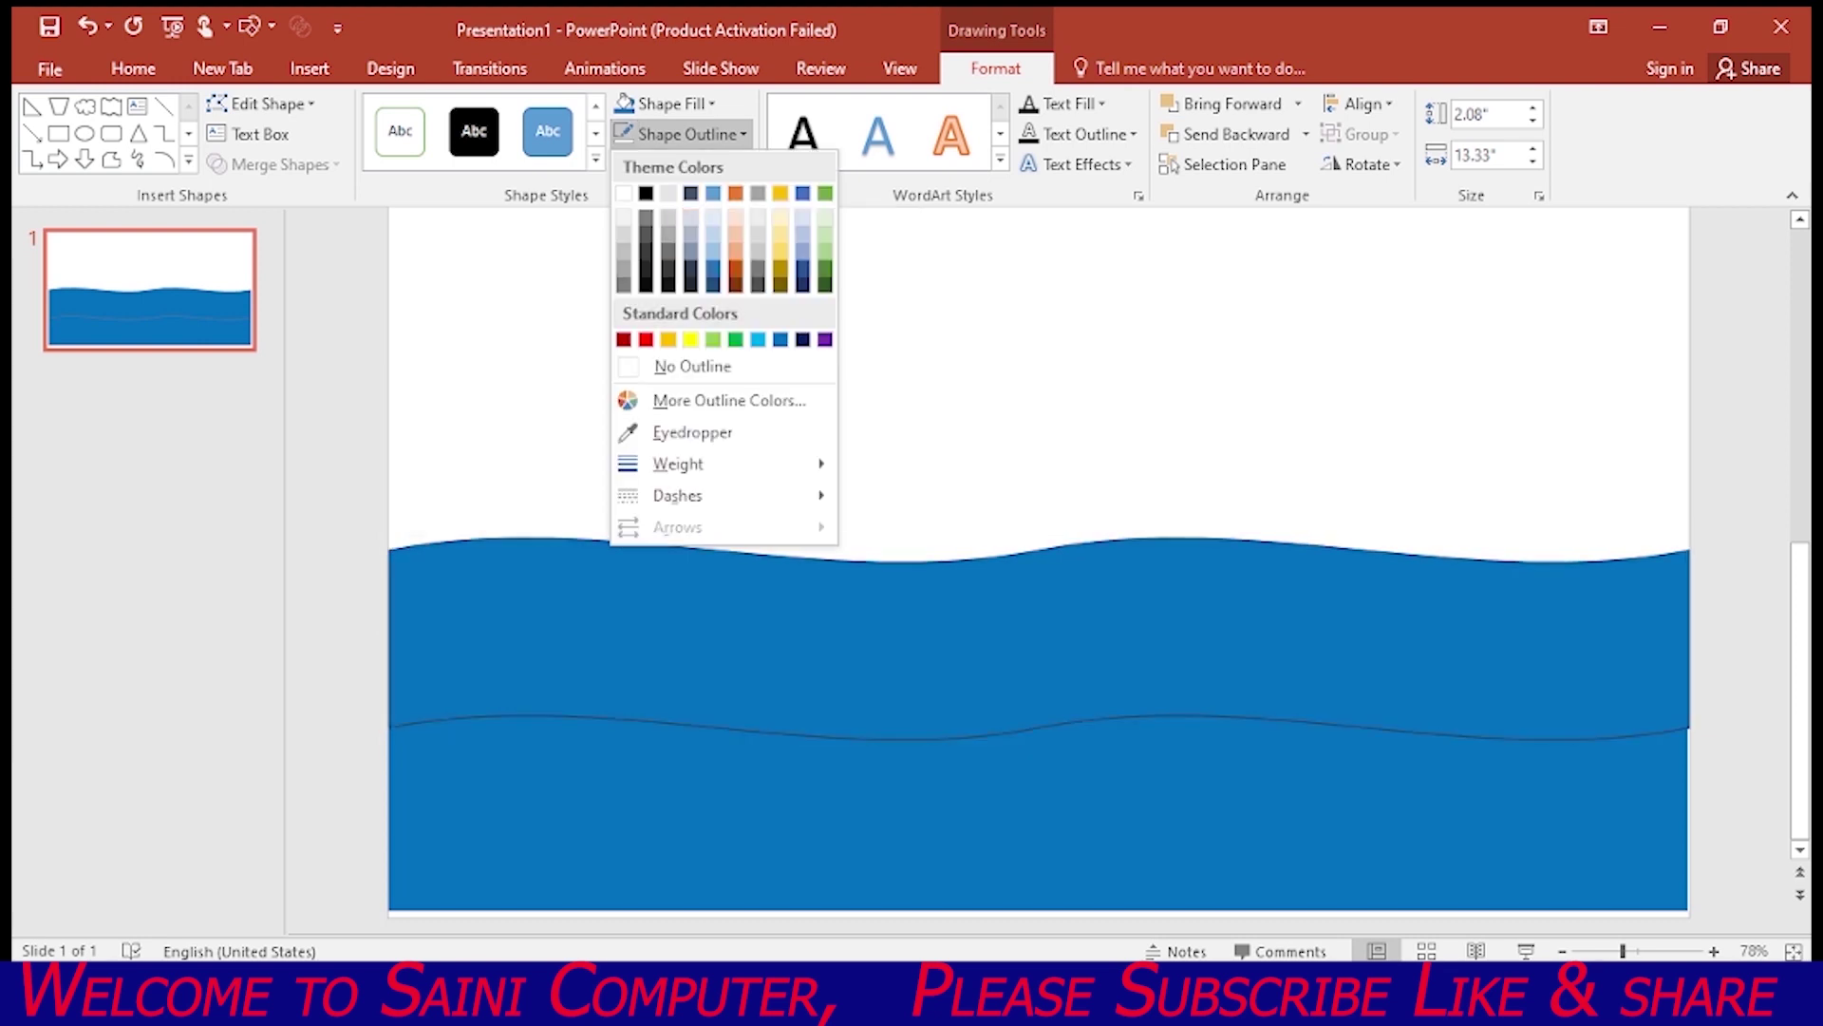
{"action": "left_click", "coordinate": [693, 365]}
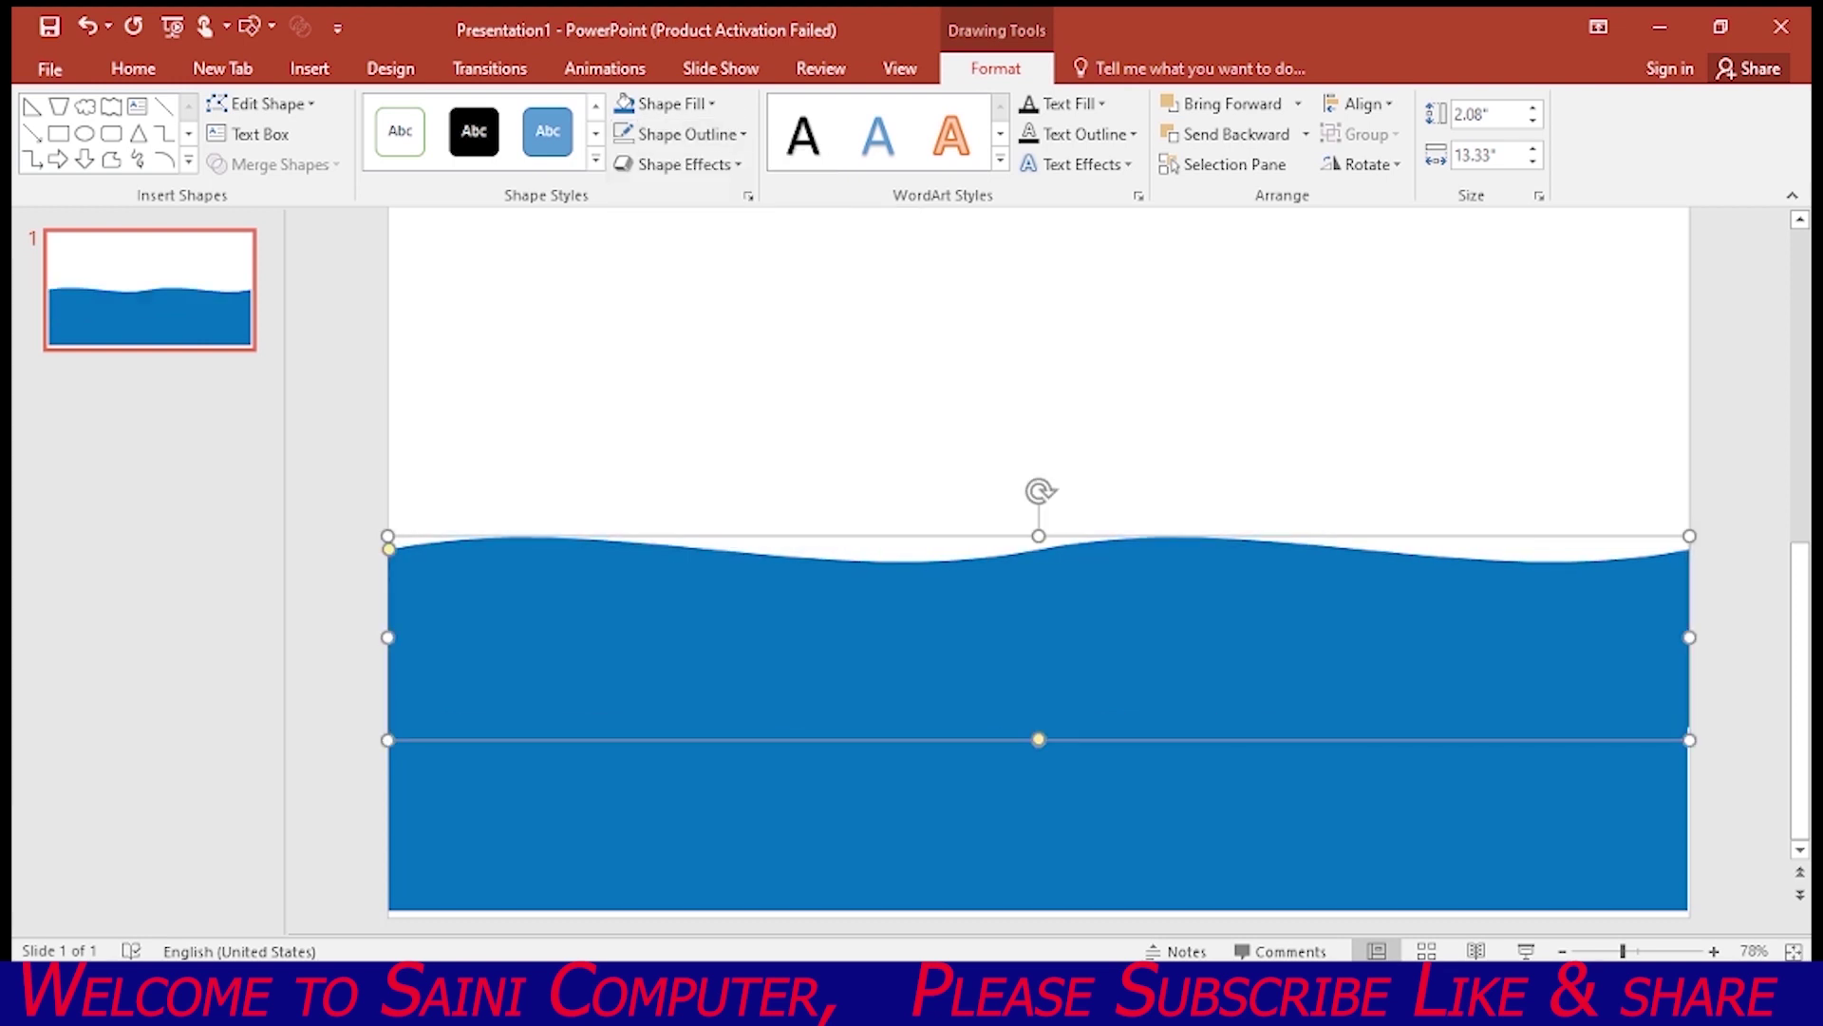
{"action": "left_click_drag", "start_coordinate": [1038, 664], "coordinate": [1037, 698]}
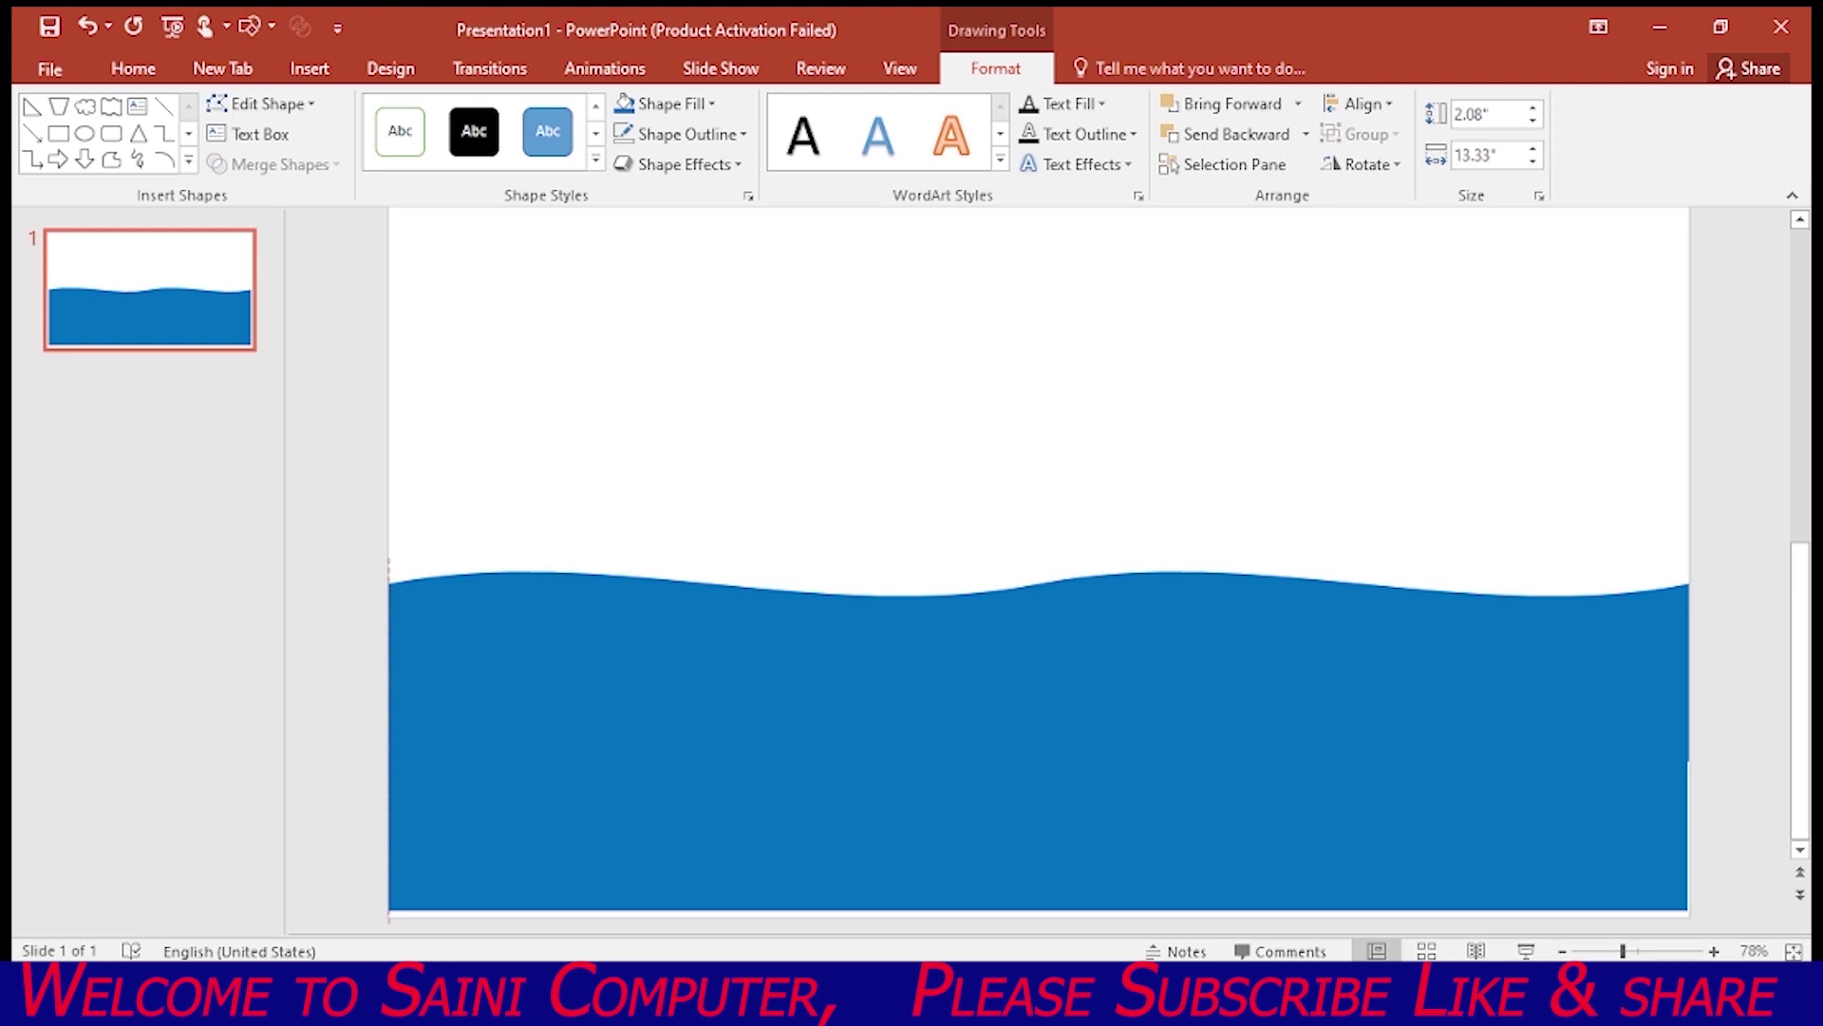
{"action": "left_click_drag", "start_coordinate": [1038, 698], "coordinate": [1036, 698]}
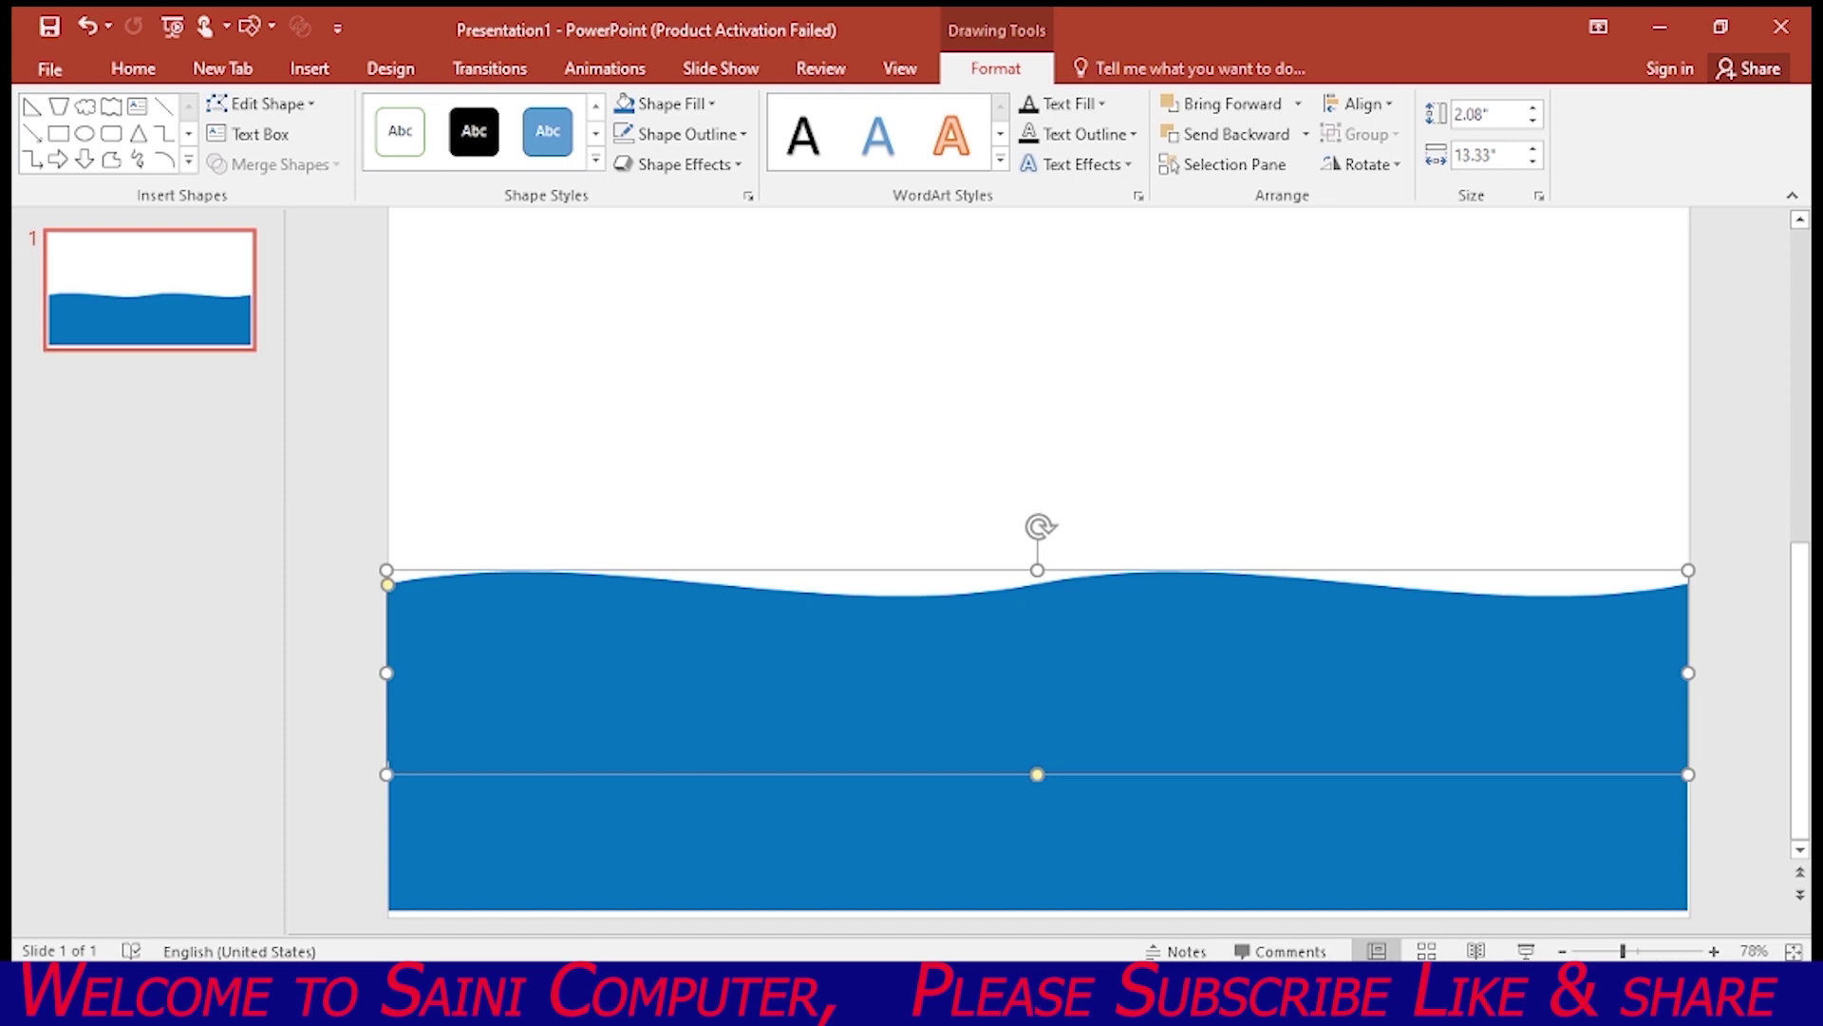
Group the wave and rectangle into one 3.48" × 13.33" sea shape
{"action": "key", "text": "ctrl+a"}
{"action": "right_click", "coordinate": [733, 372]}
{"action": "mouse_move", "coordinate": [826, 522]}
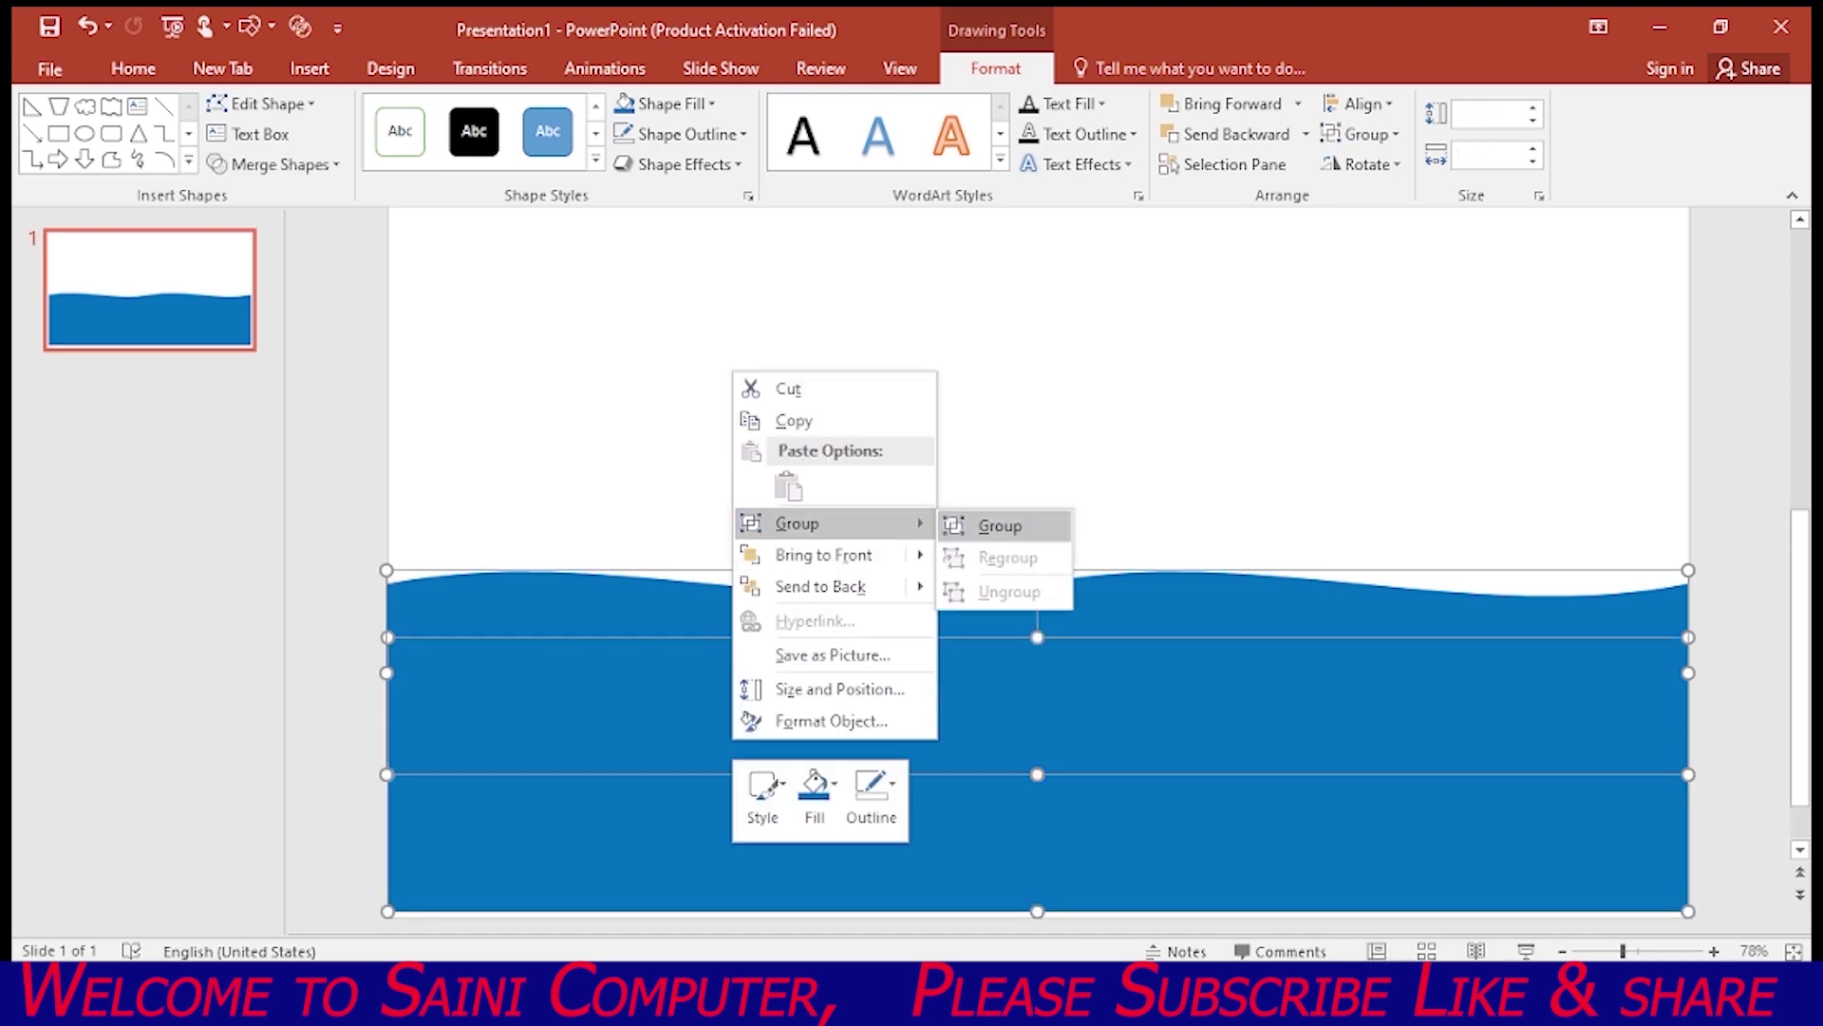
{"action": "left_click", "coordinate": [1000, 525]}
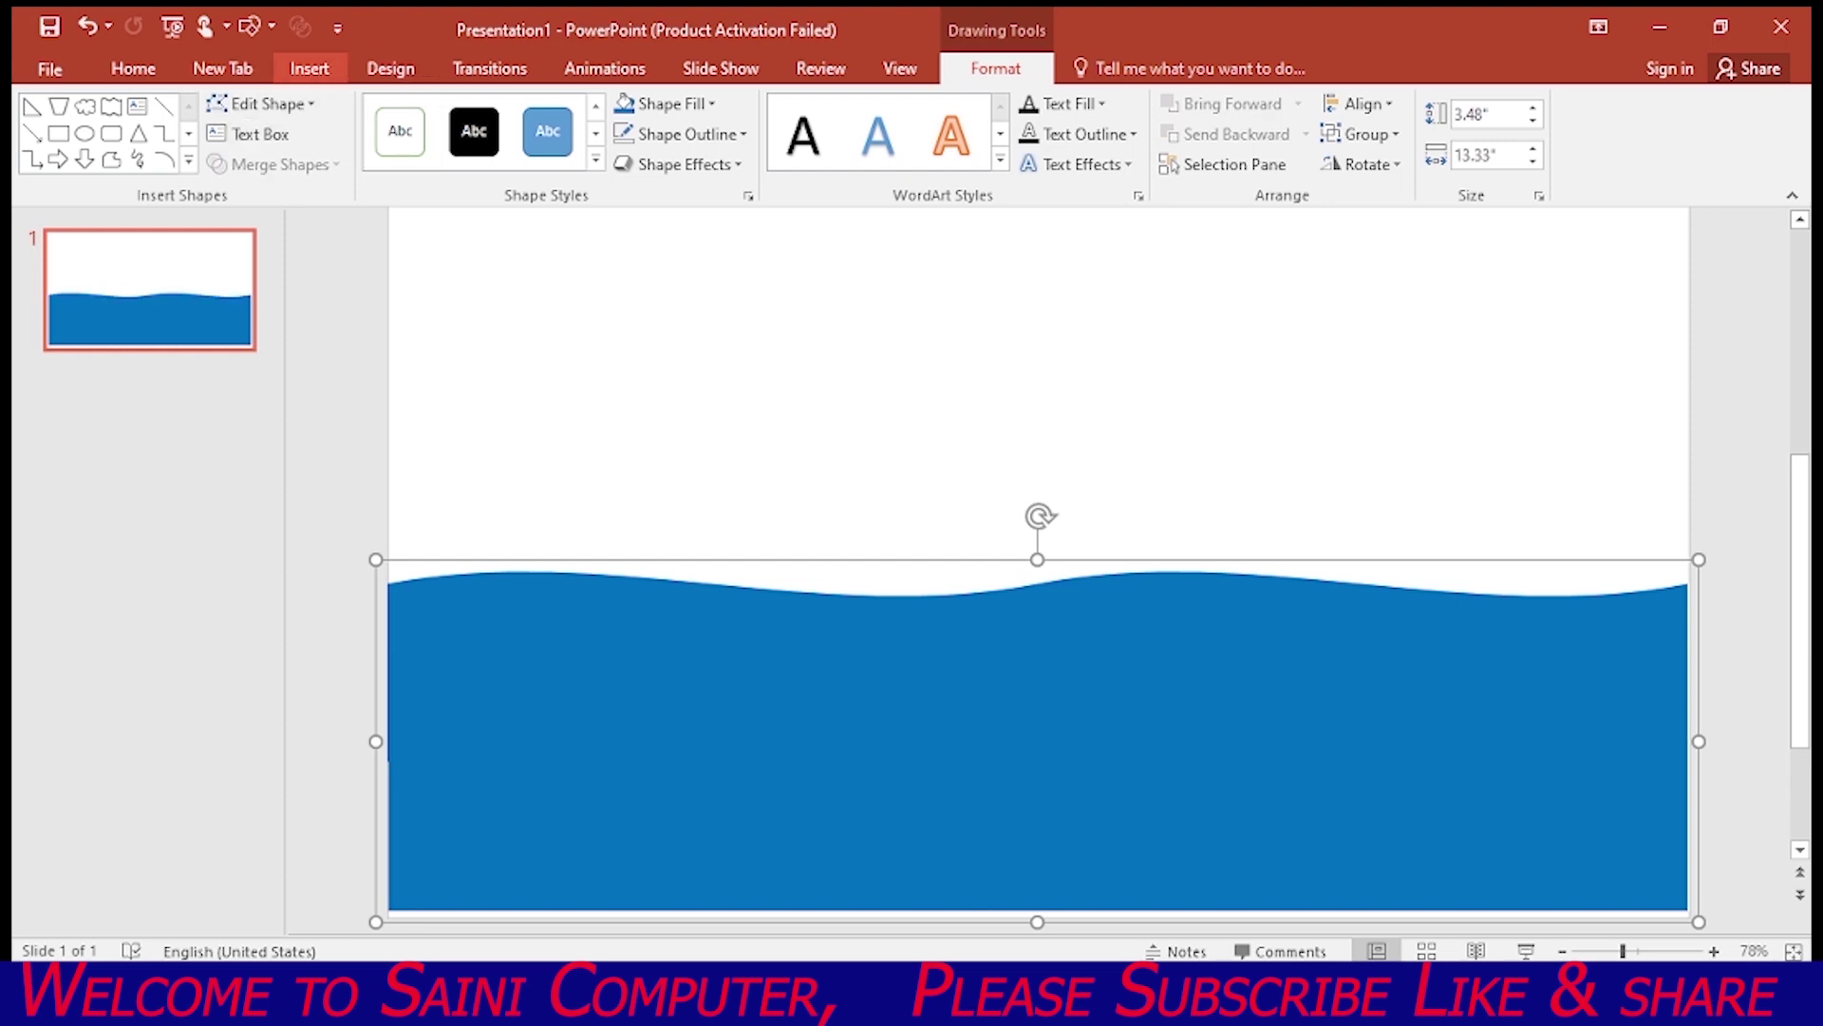
{"action": "left_click", "coordinate": [310, 68]}
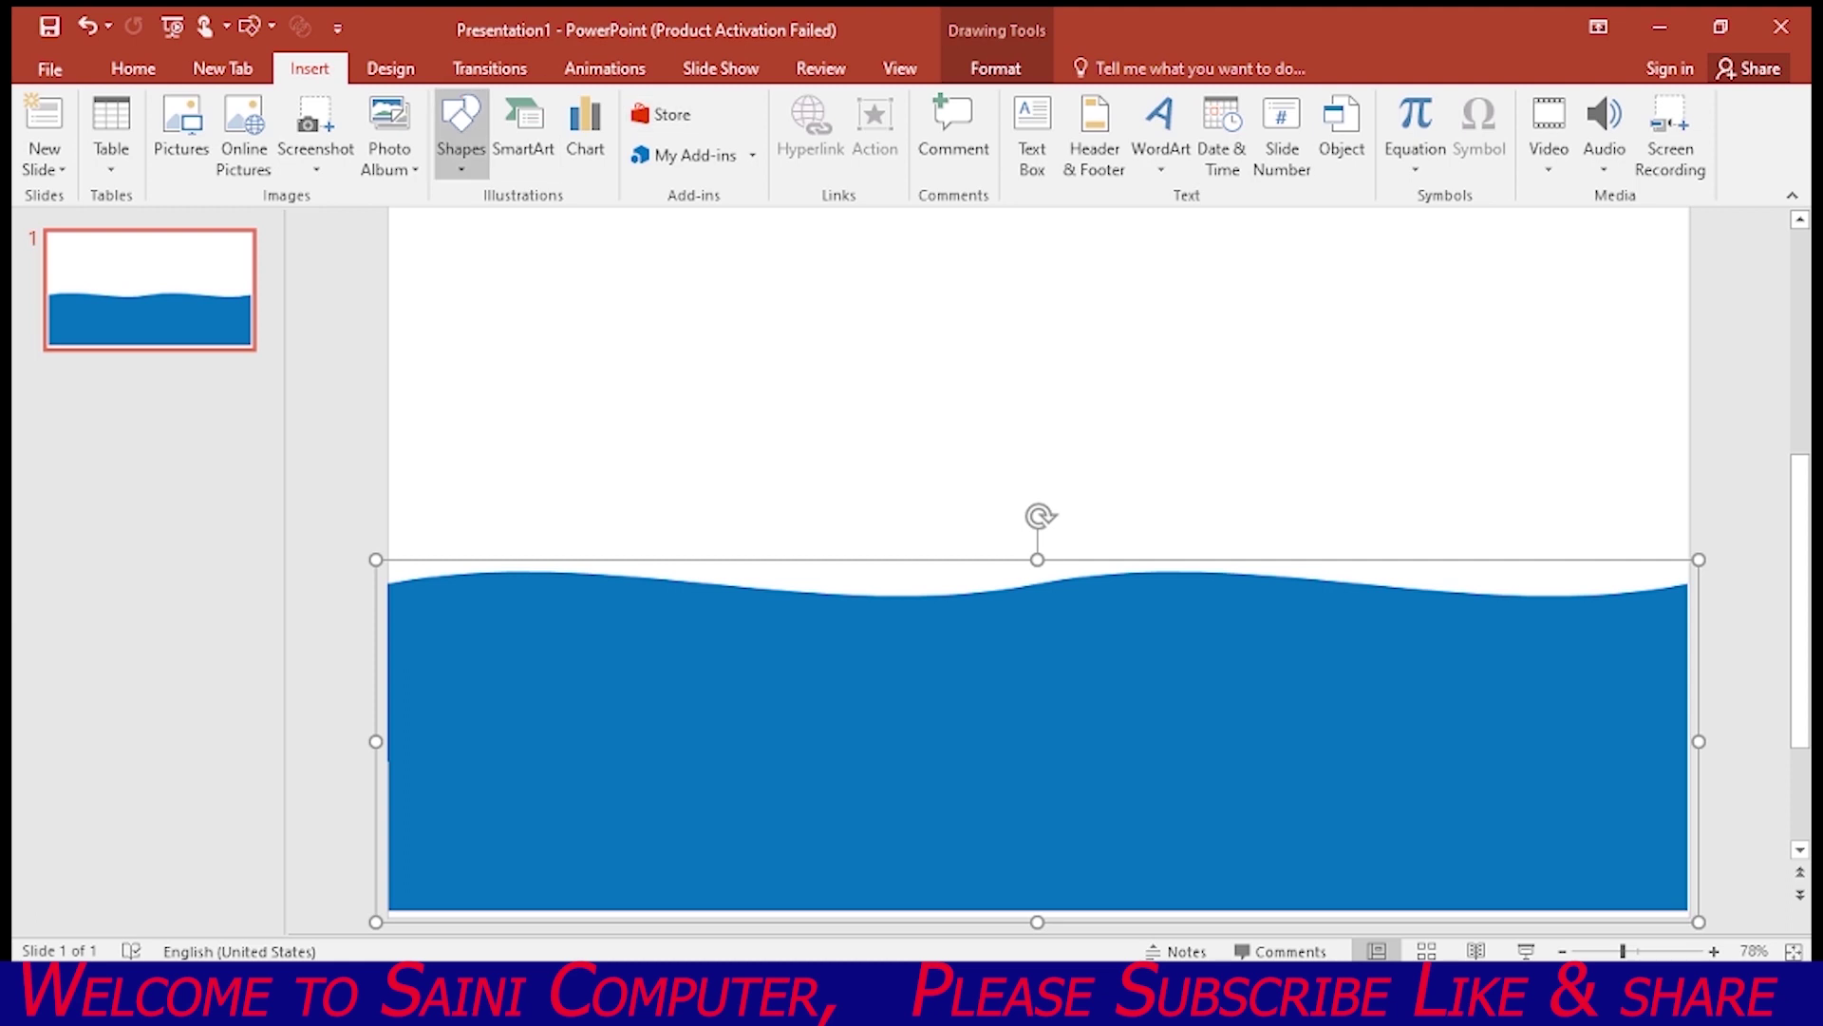
Draw a short white curved ripple line on the left of the sea
{"action": "left_click", "coordinate": [460, 133]}
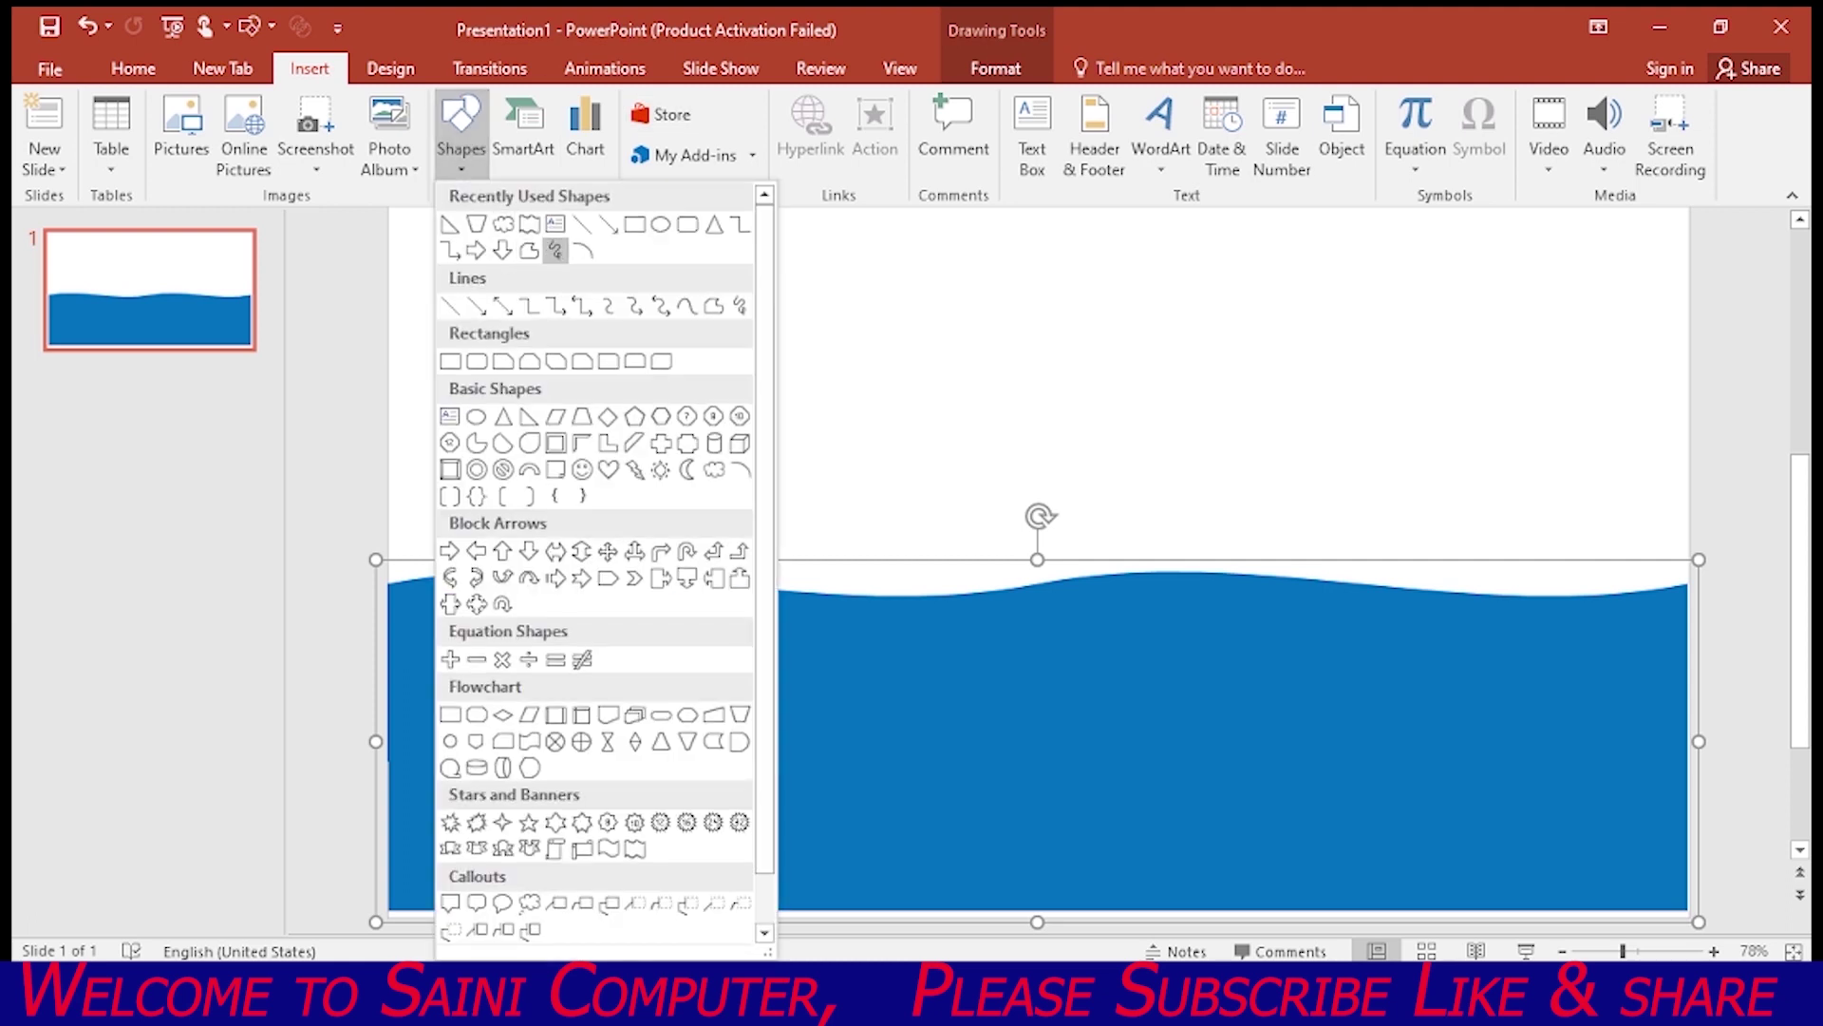
{"action": "left_click", "coordinate": [556, 250]}
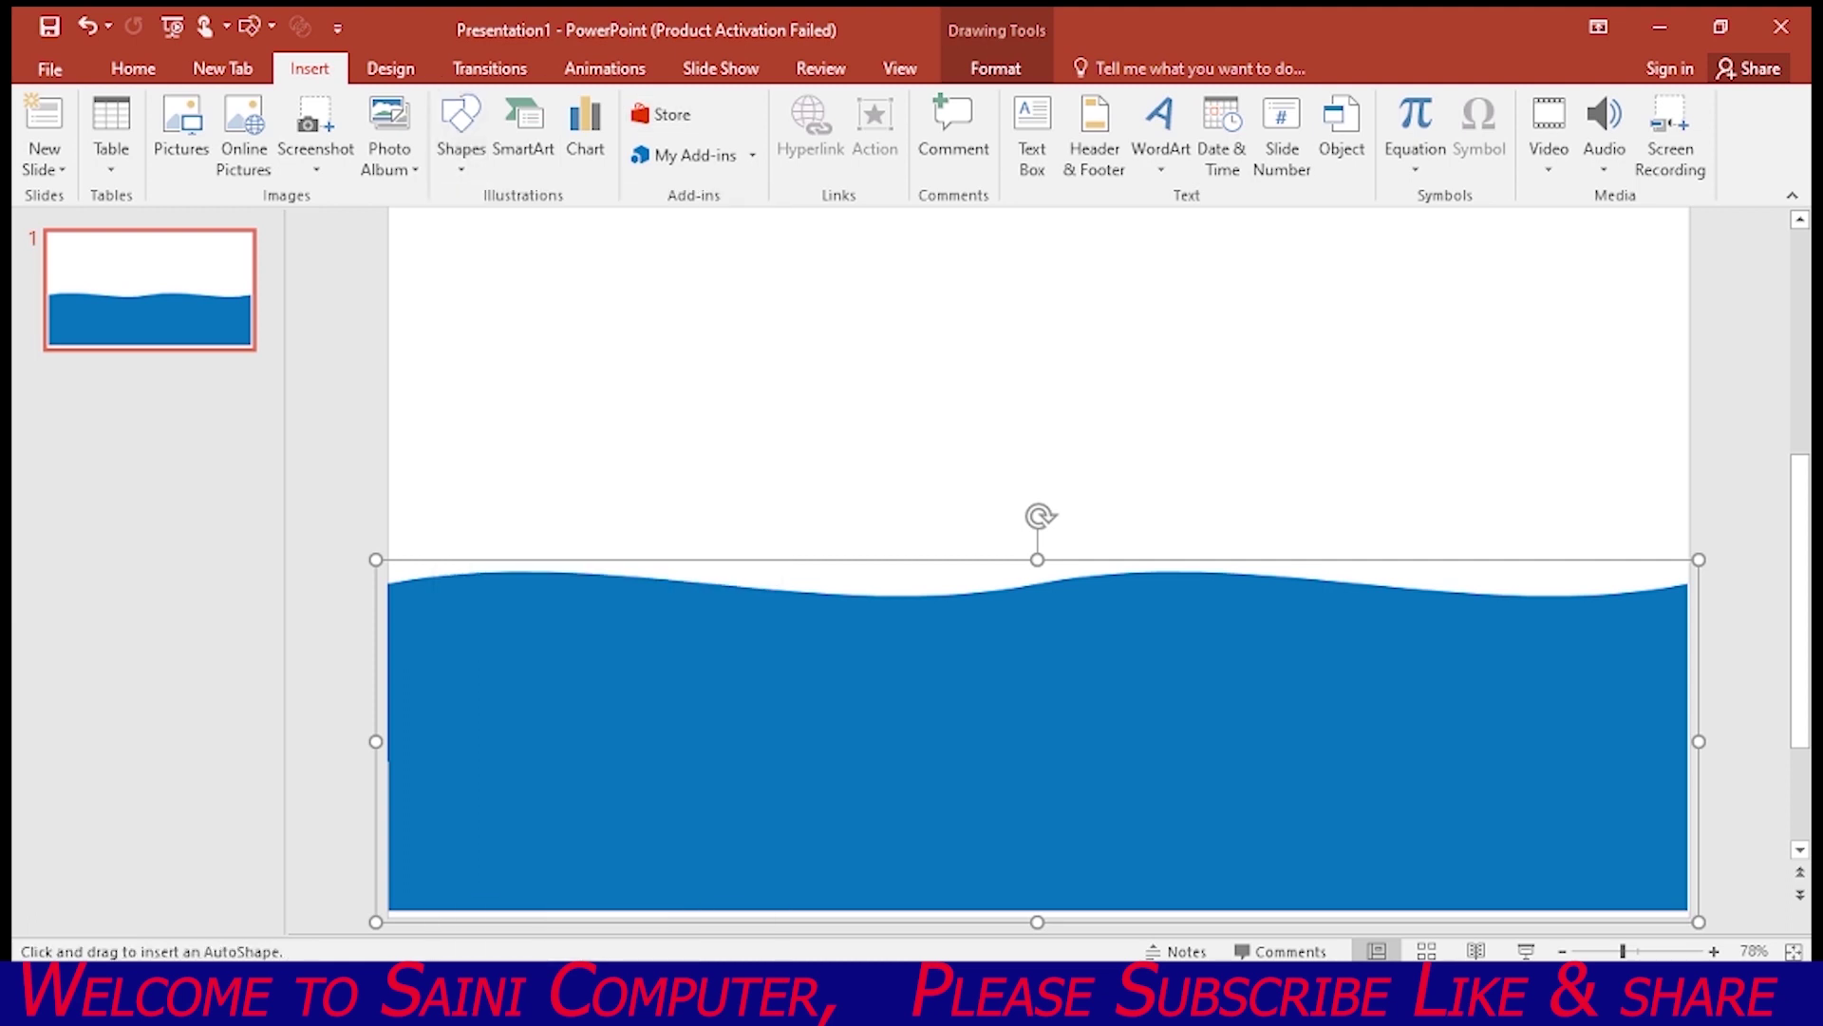
{"action": "key", "text": "Escape"}
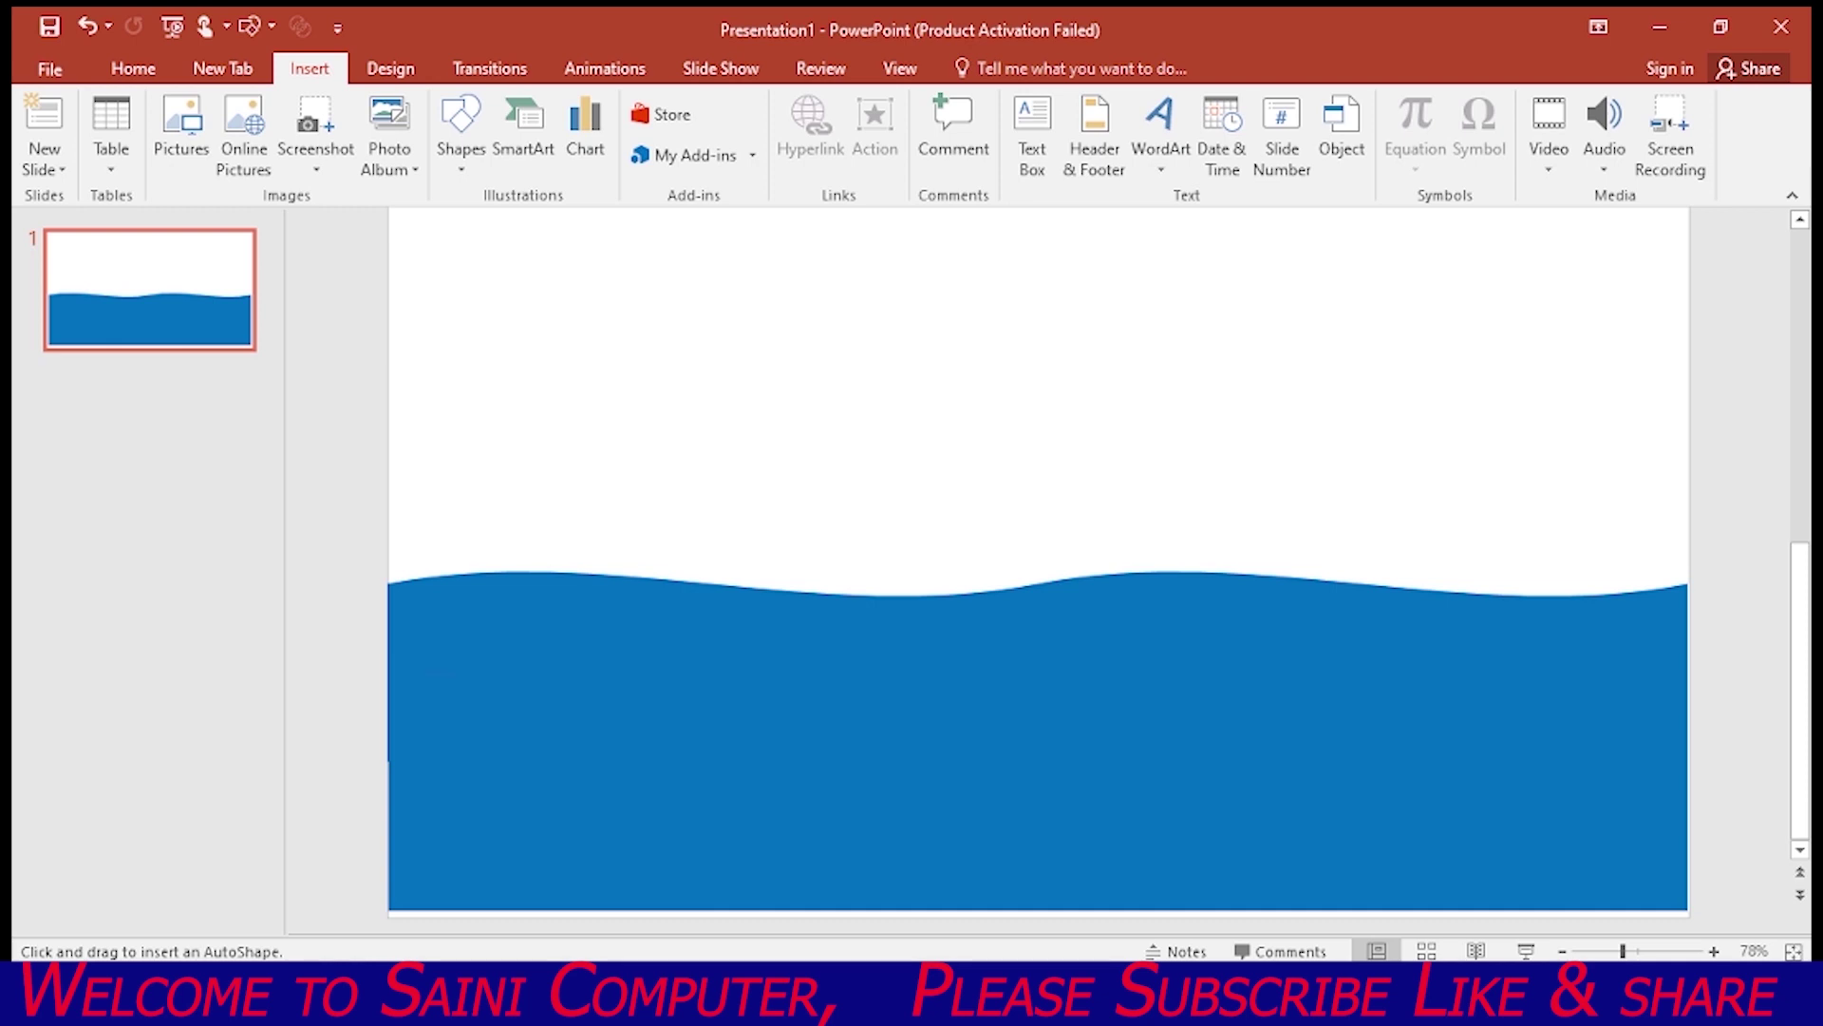
{"action": "left_click_drag", "start_coordinate": [412, 672], "coordinate": [531, 693]}
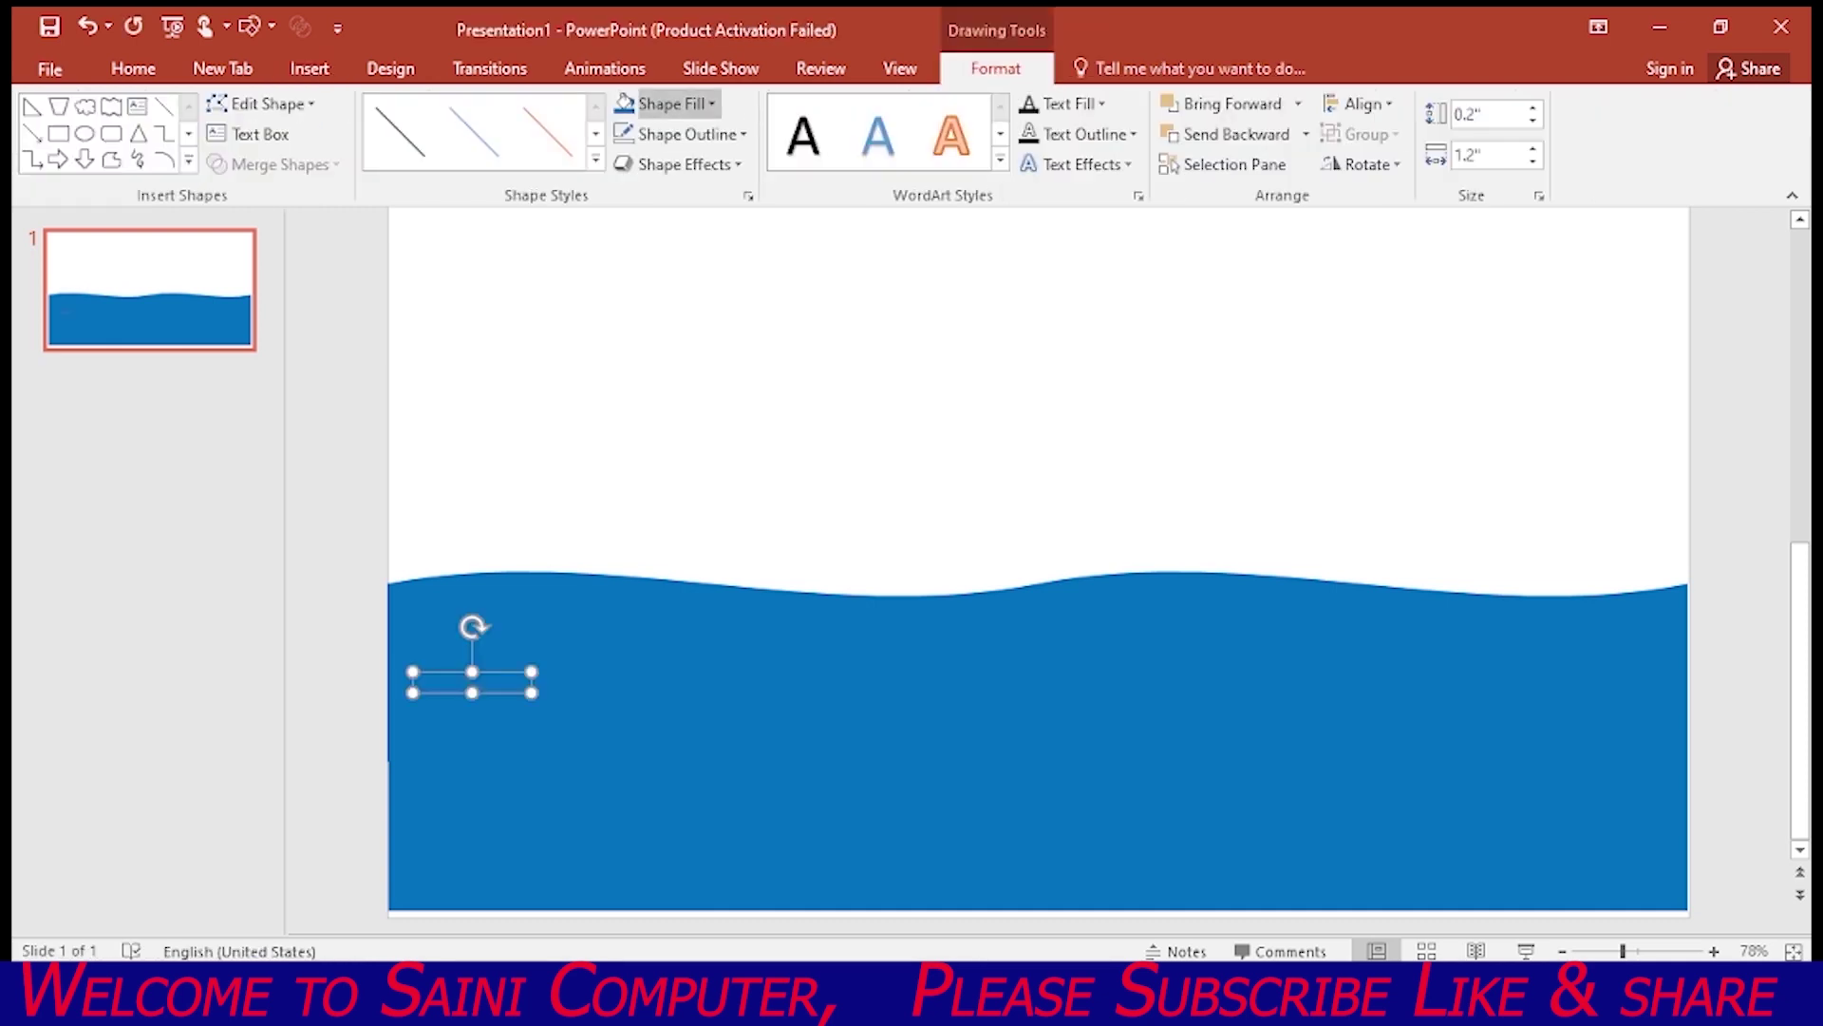
{"action": "left_click", "coordinate": [688, 134]}
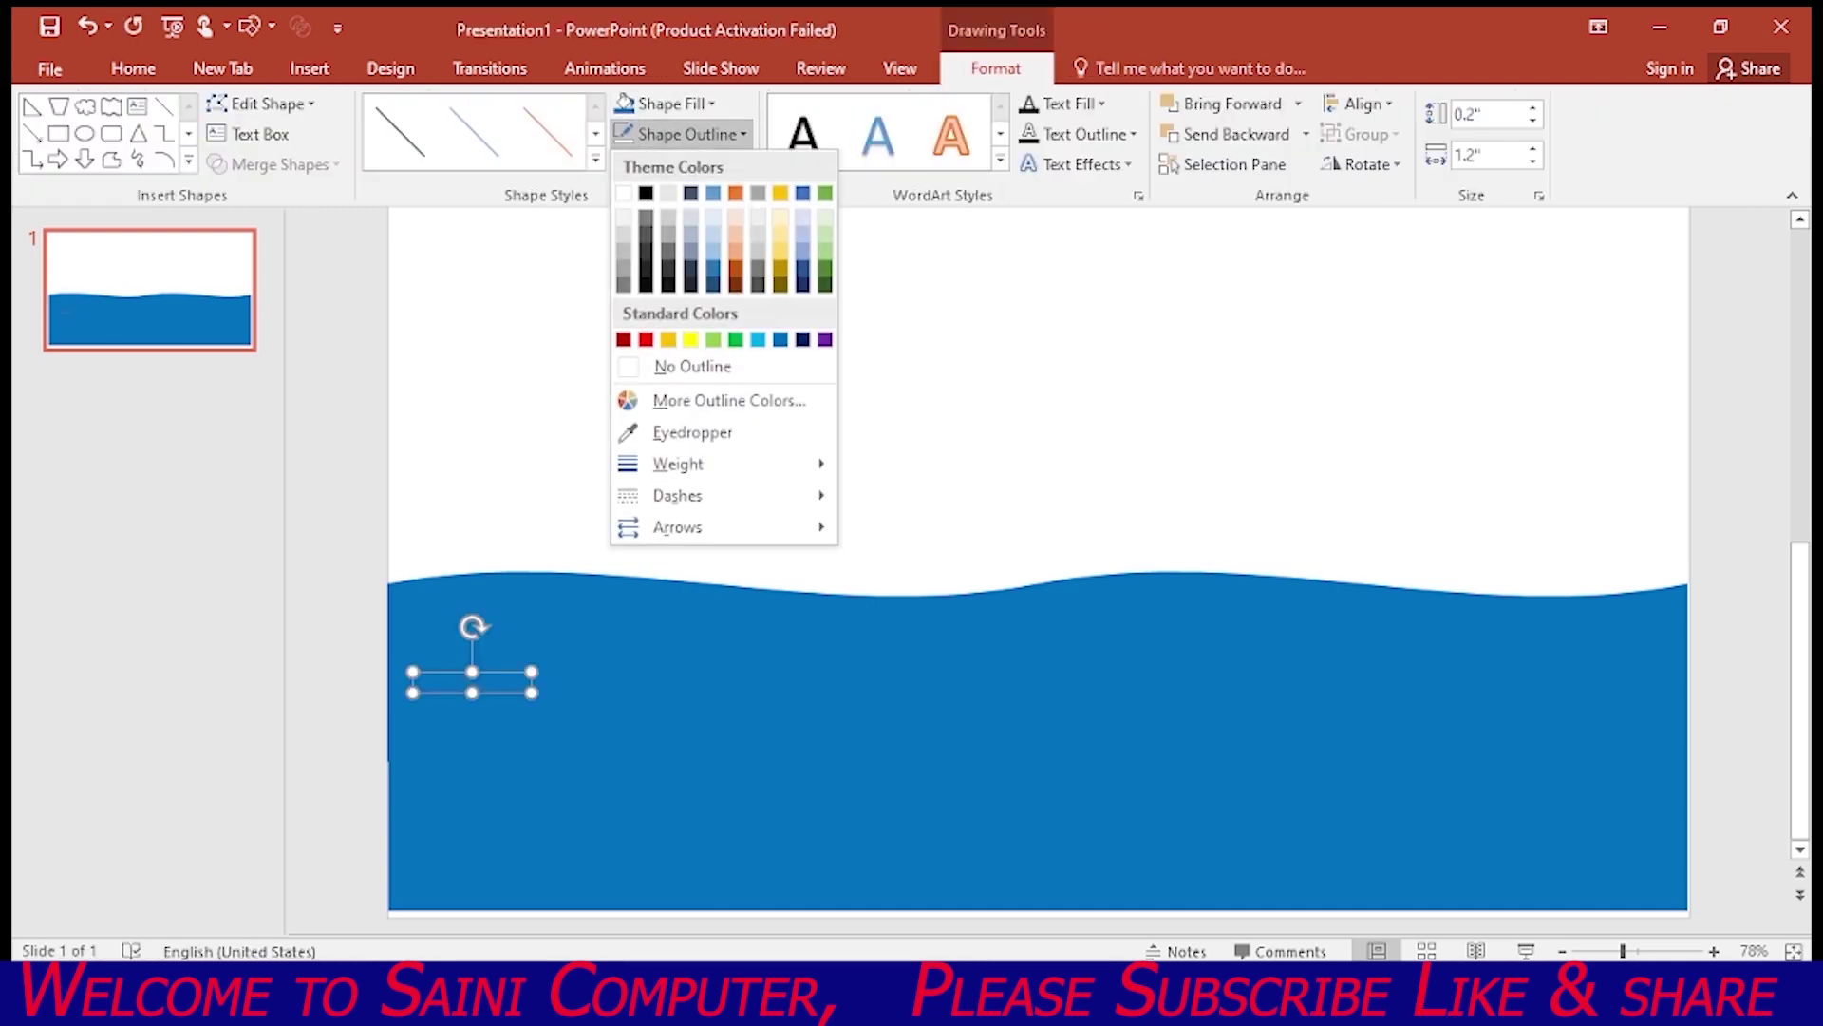
{"action": "left_click", "coordinate": [624, 193]}
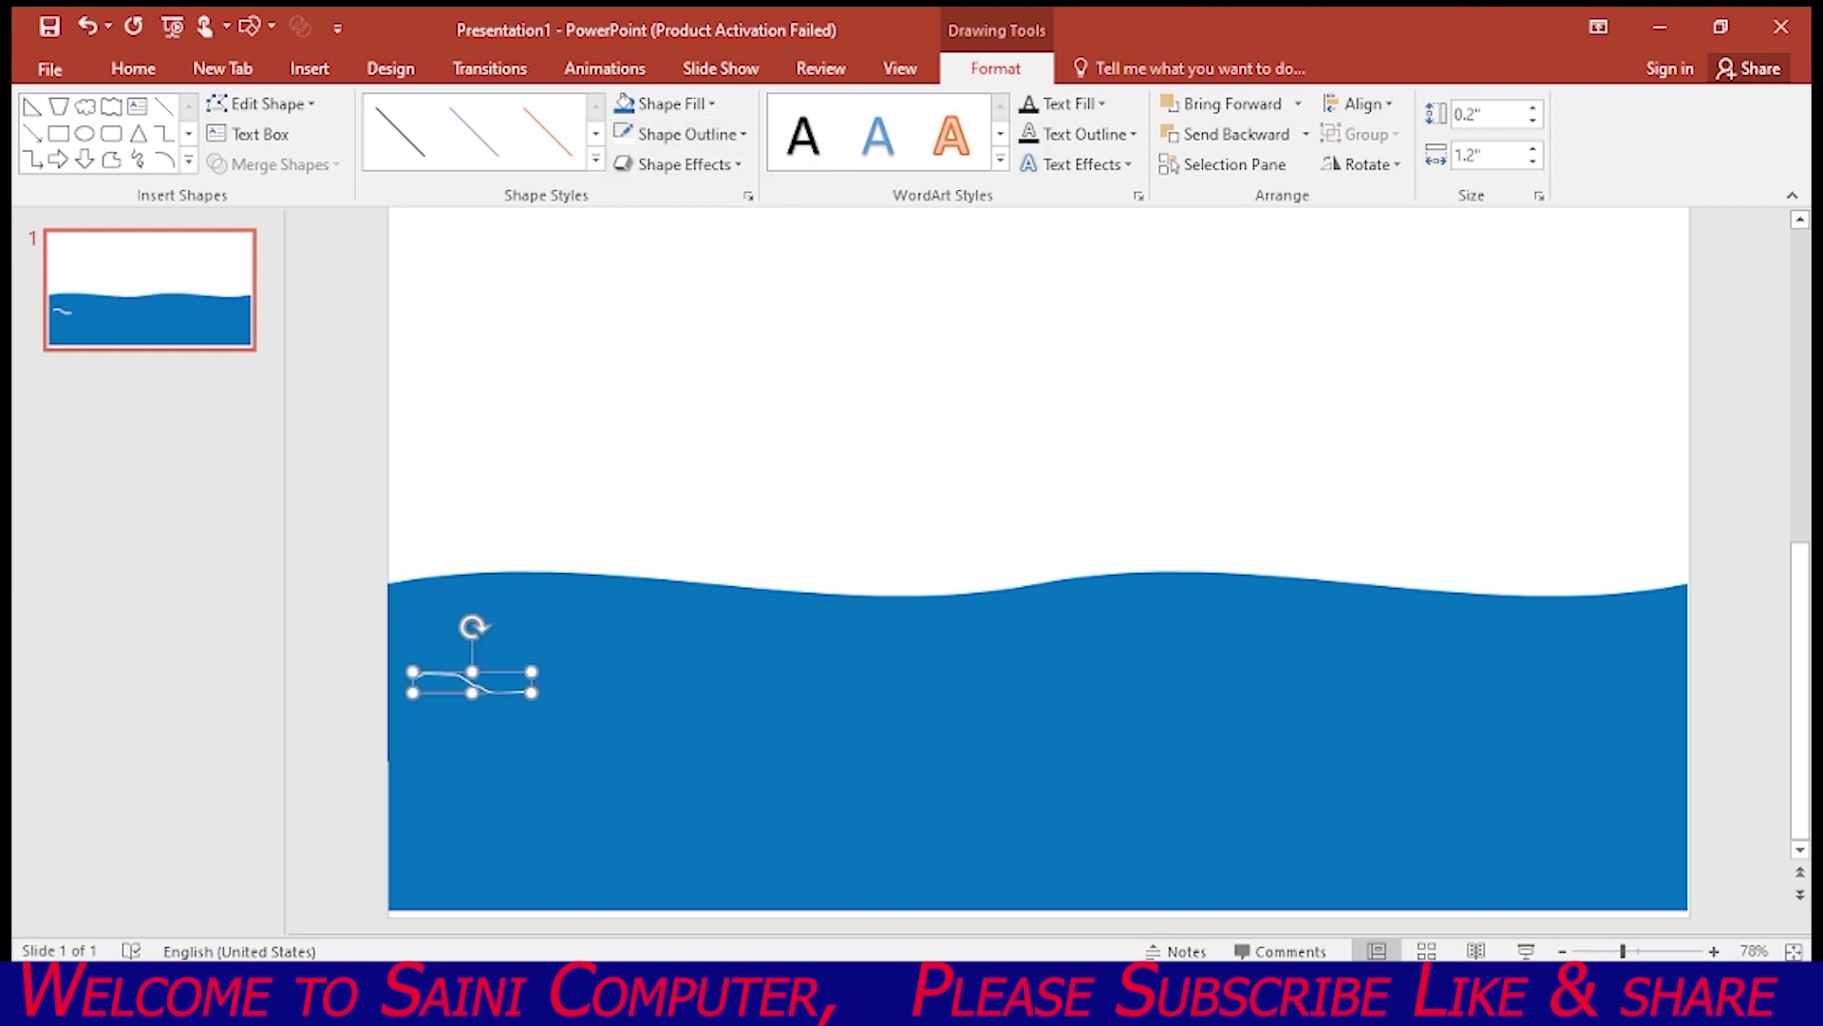
Duplicate the white ripple line into several copies spread lower and right on the sea
{"action": "key", "text": "ctrl+d"}
{"action": "left_click_drag", "start_coordinate": [487, 698], "coordinate": [653, 765]}
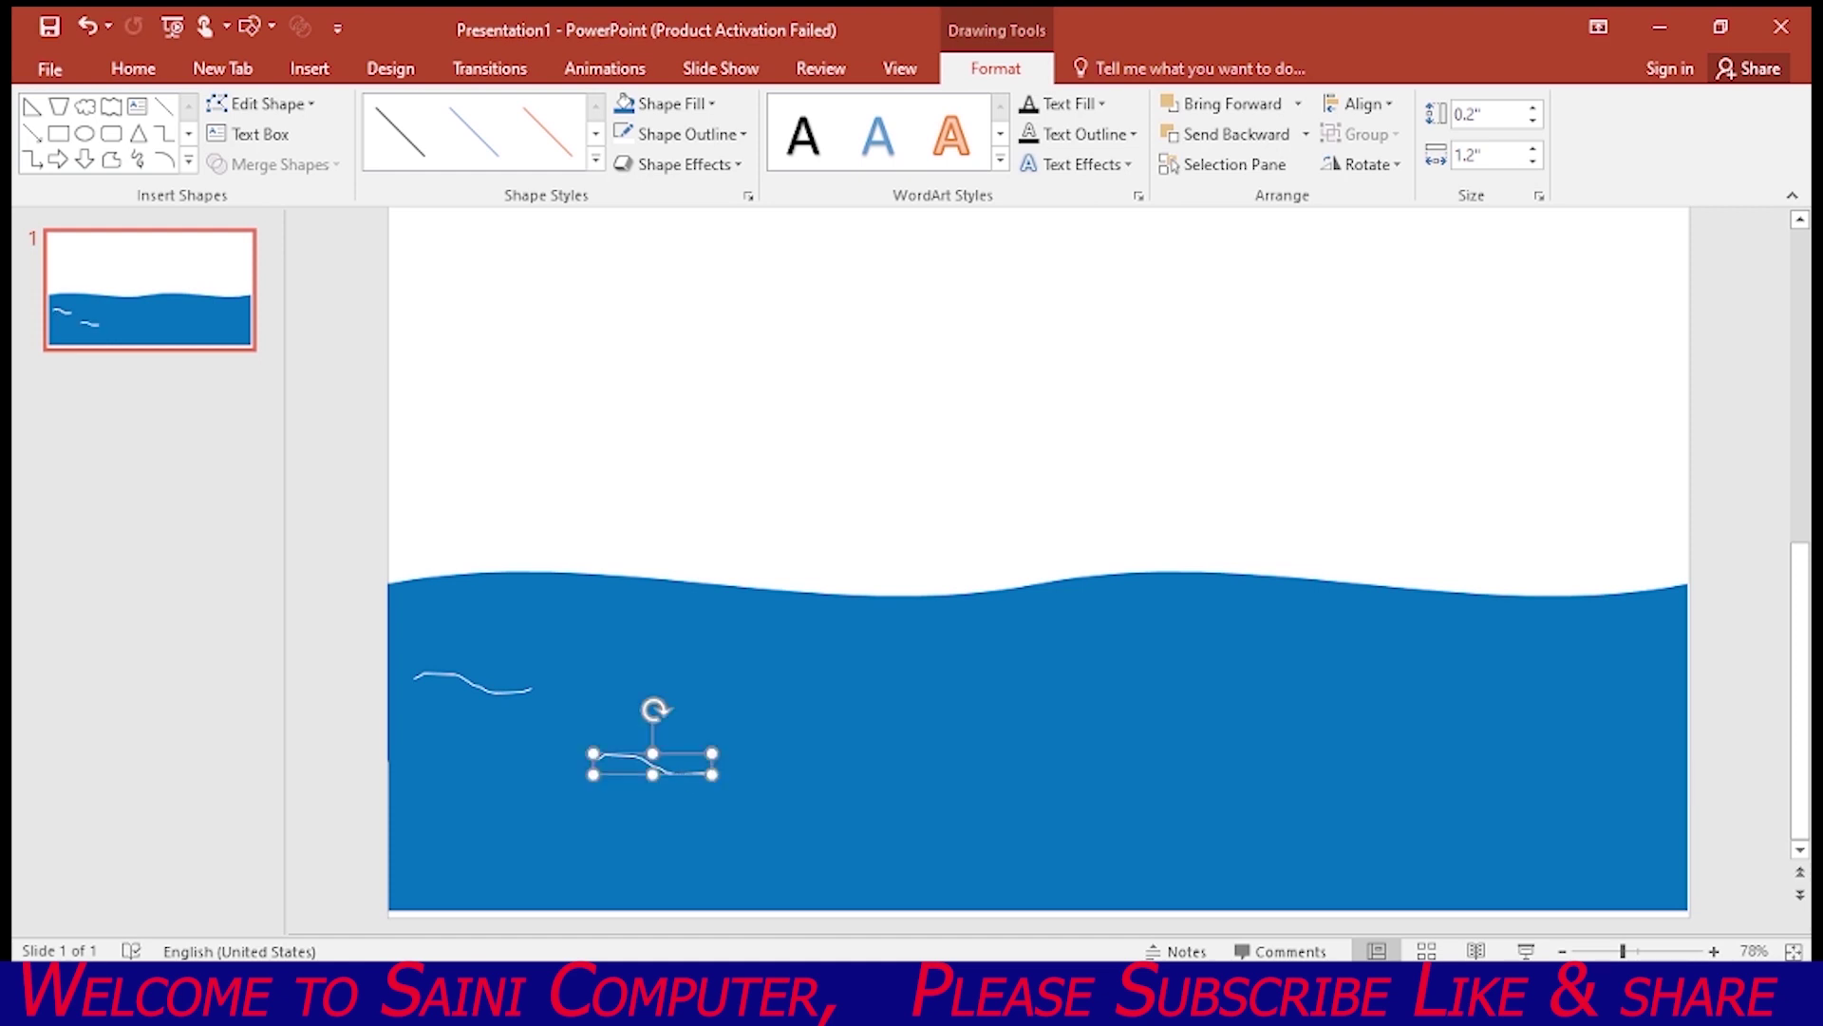
{"action": "key", "text": "ctrl+d"}
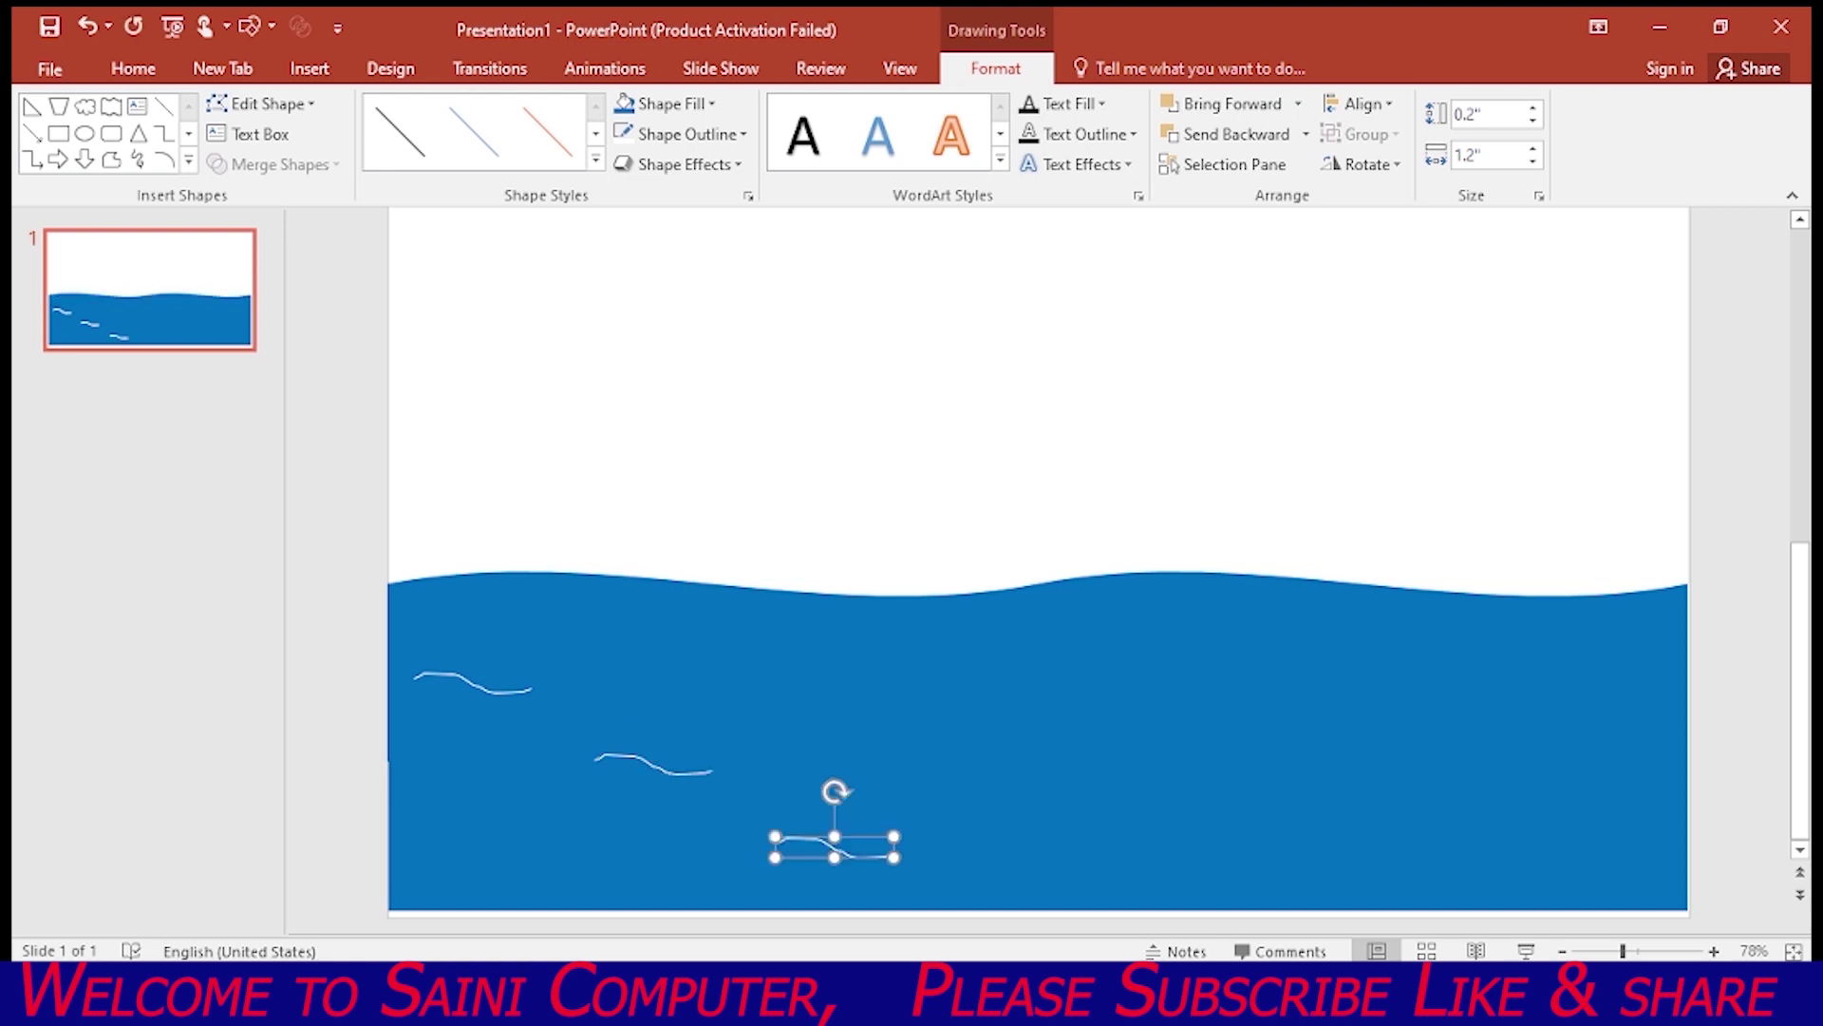
{"action": "left_click", "coordinate": [652, 760]}
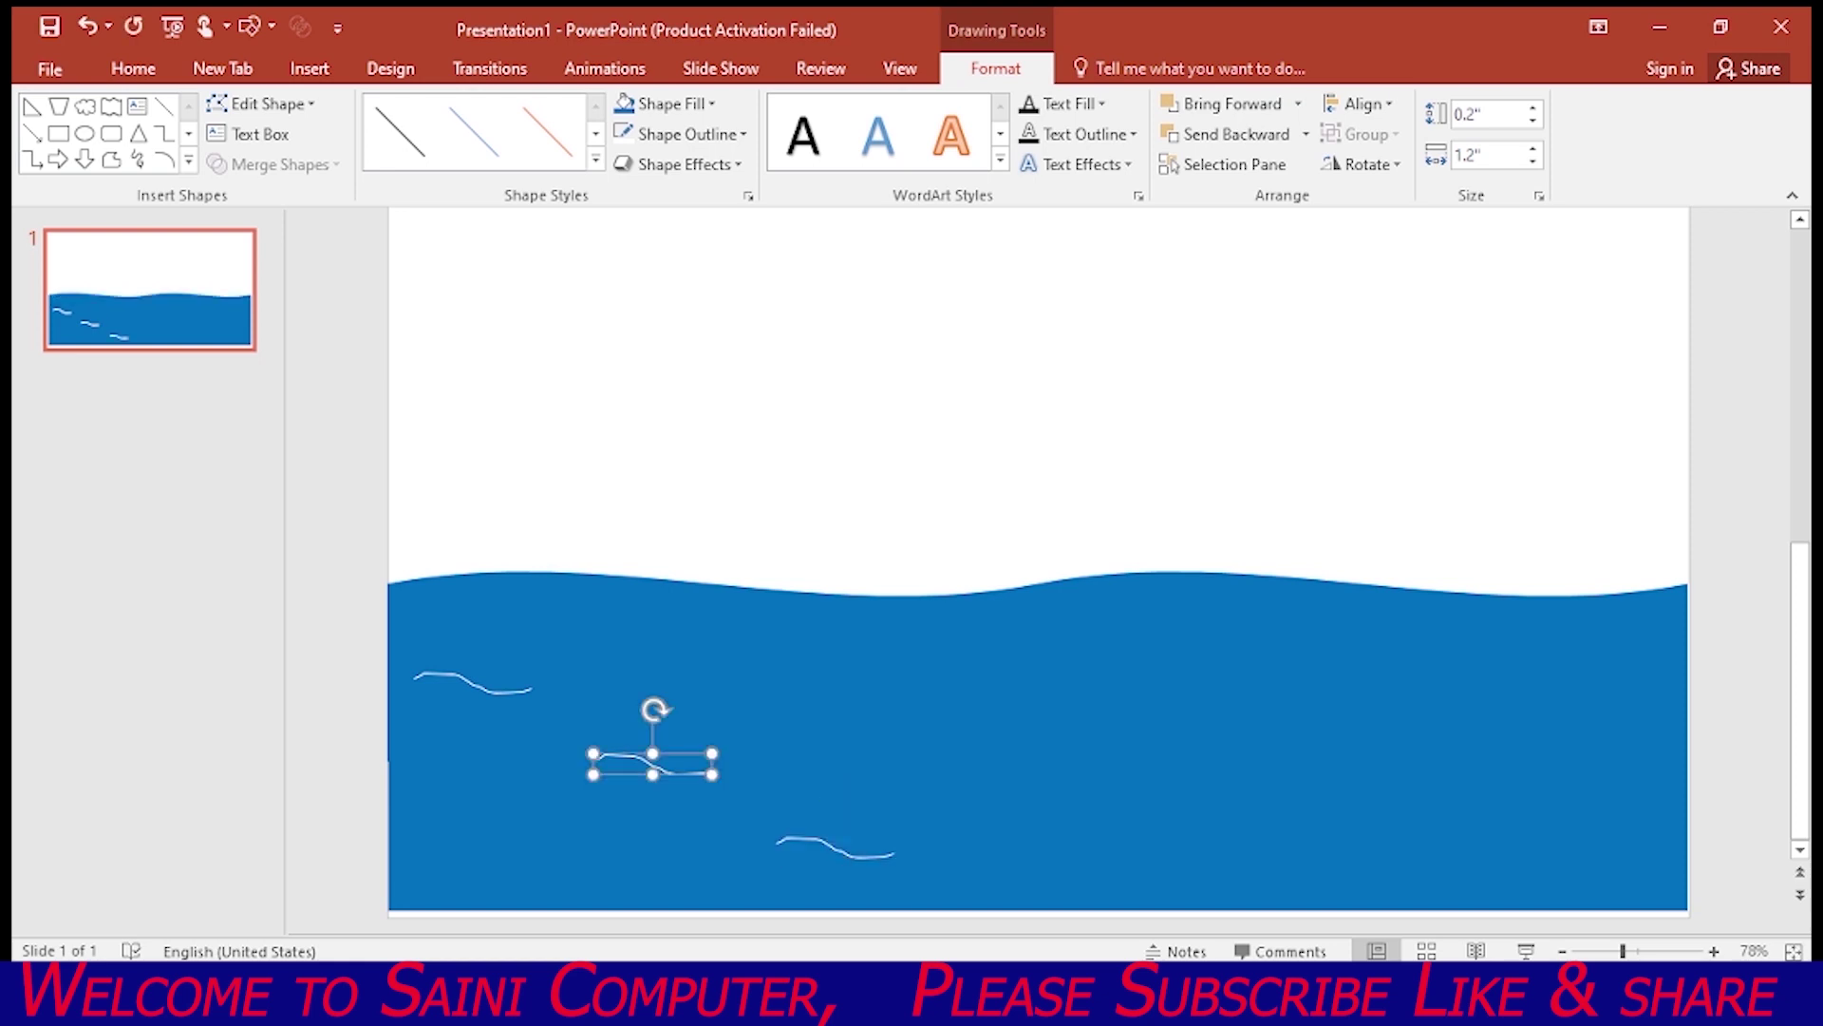
{"action": "key", "text": "ctrl+d"}
{"action": "left_click_drag", "start_coordinate": [1045, 712], "coordinate": [1046, 717]}
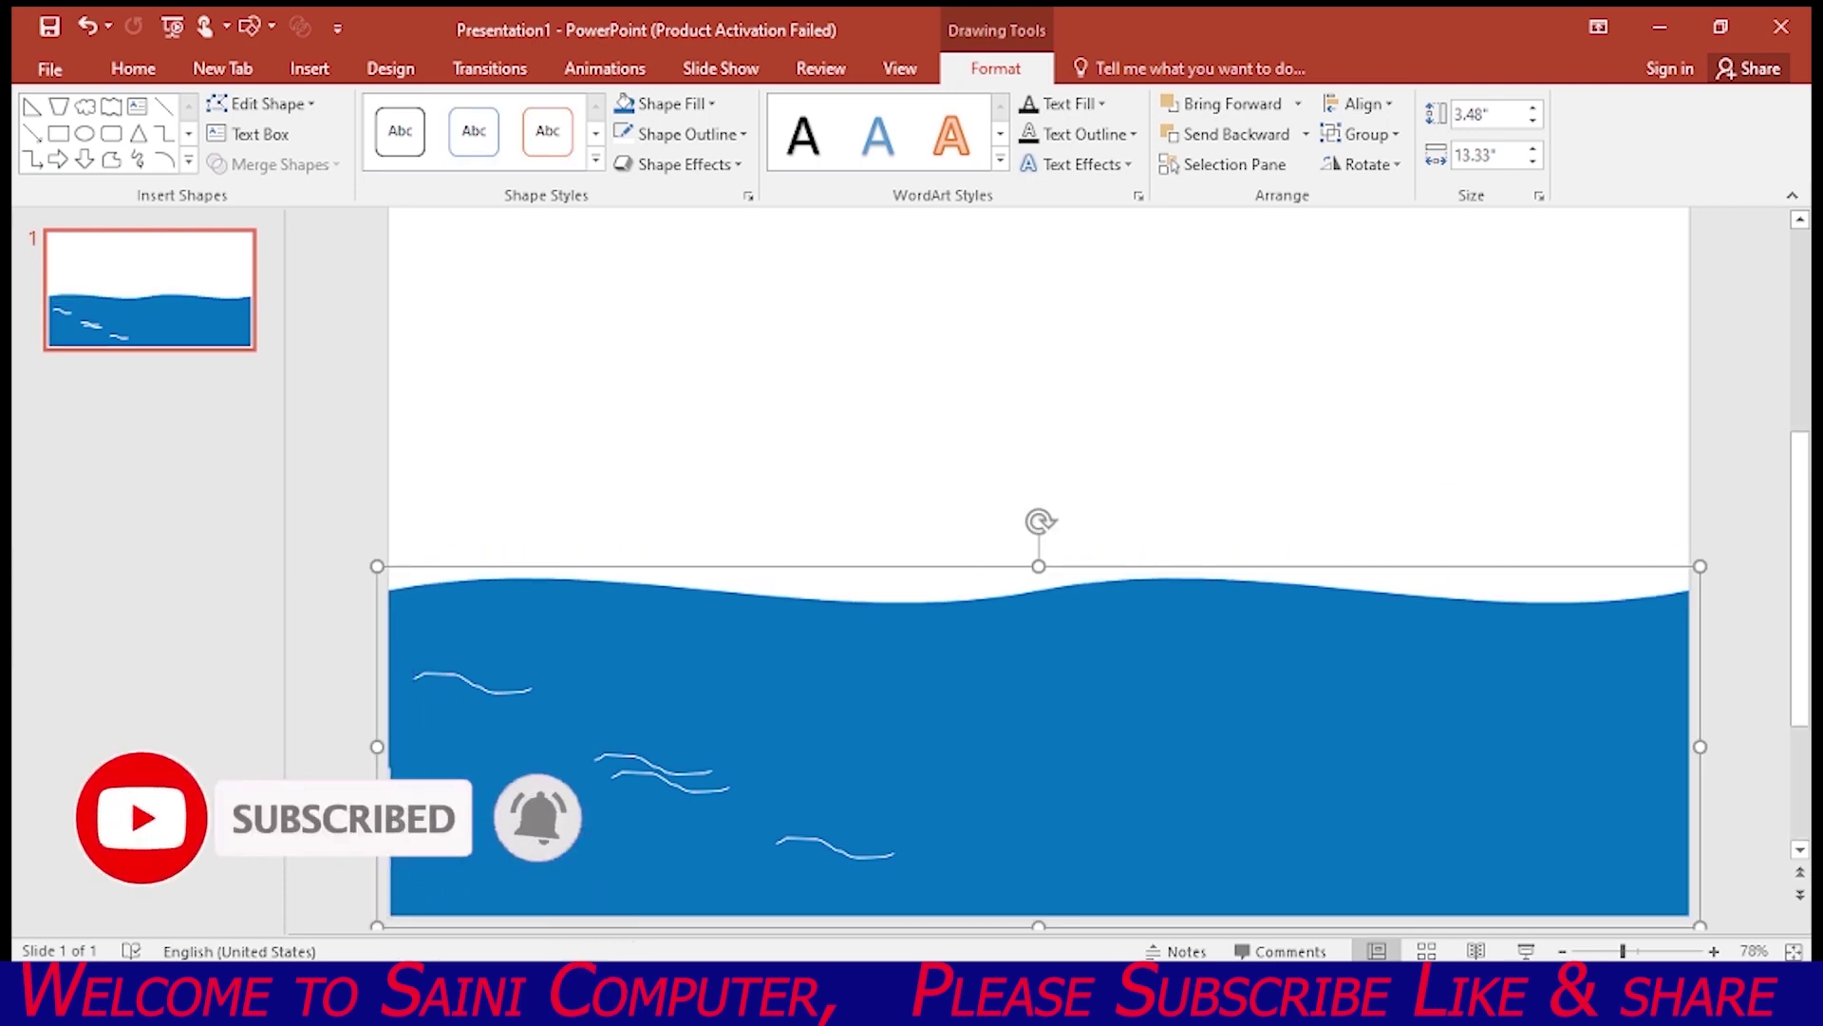
{"action": "key", "text": "ctrl+z"}
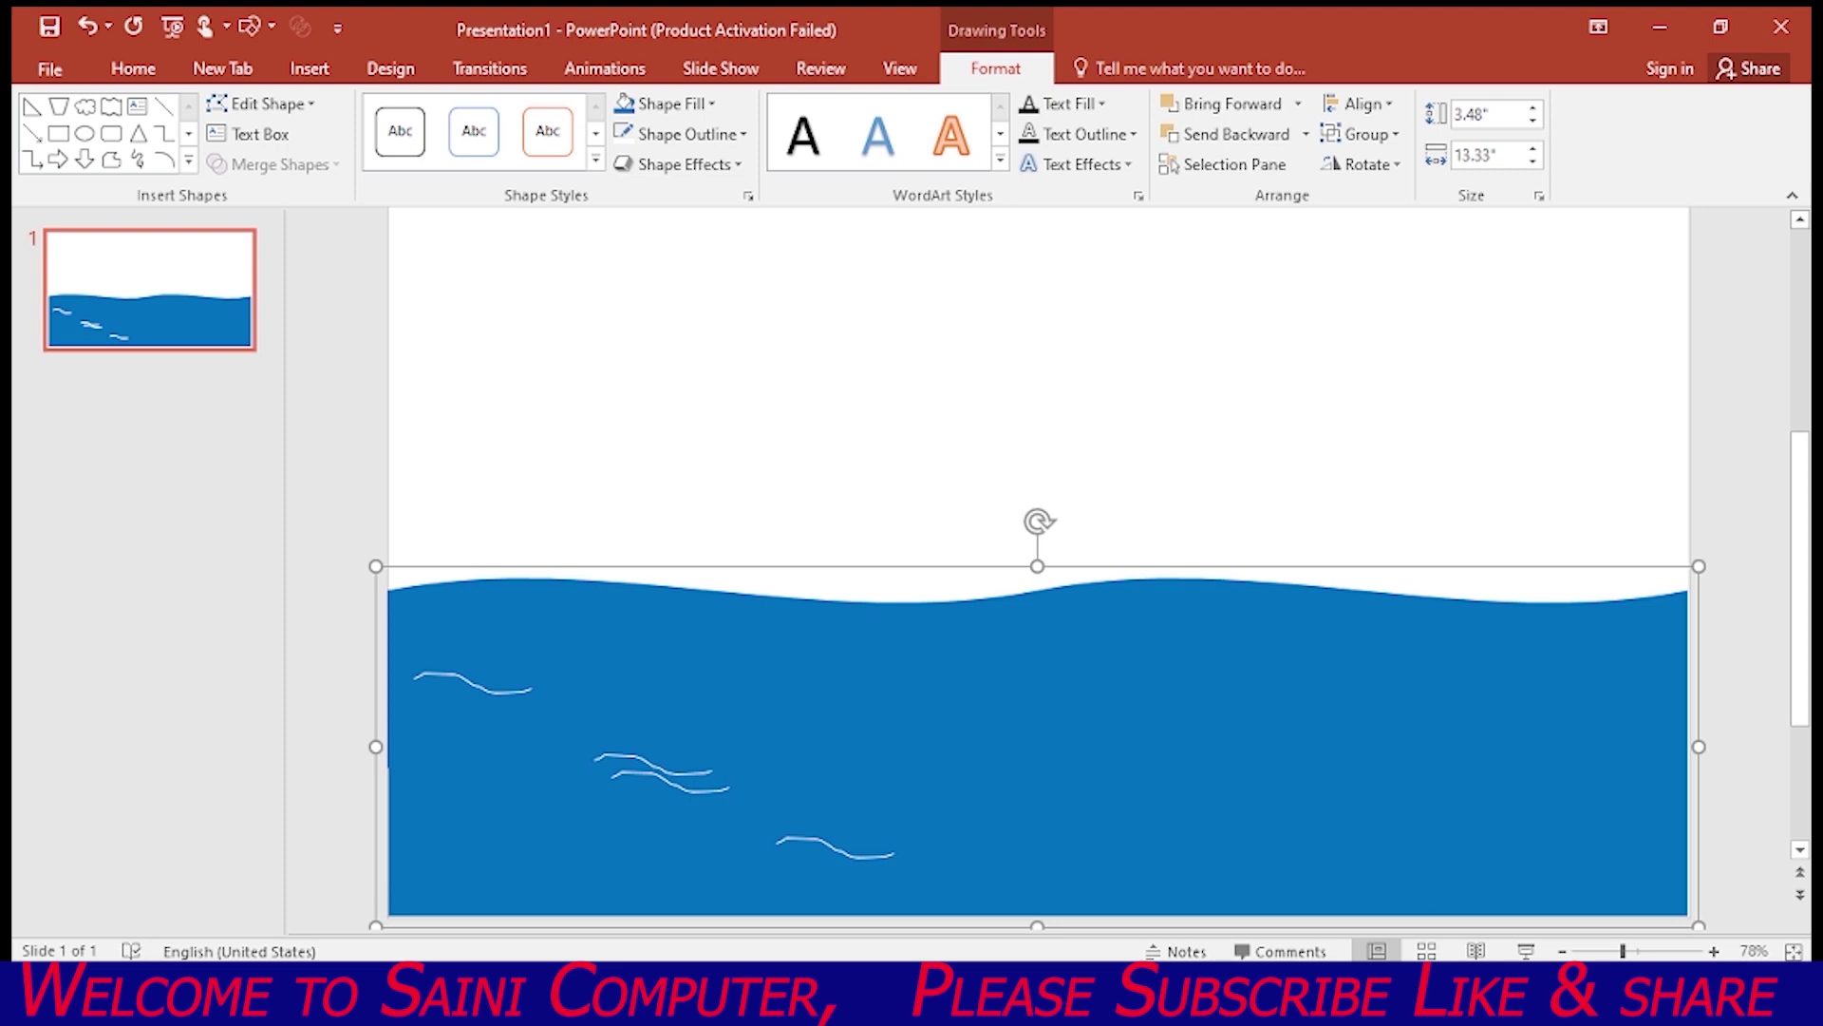
{"action": "left_click", "coordinate": [1037, 679]}
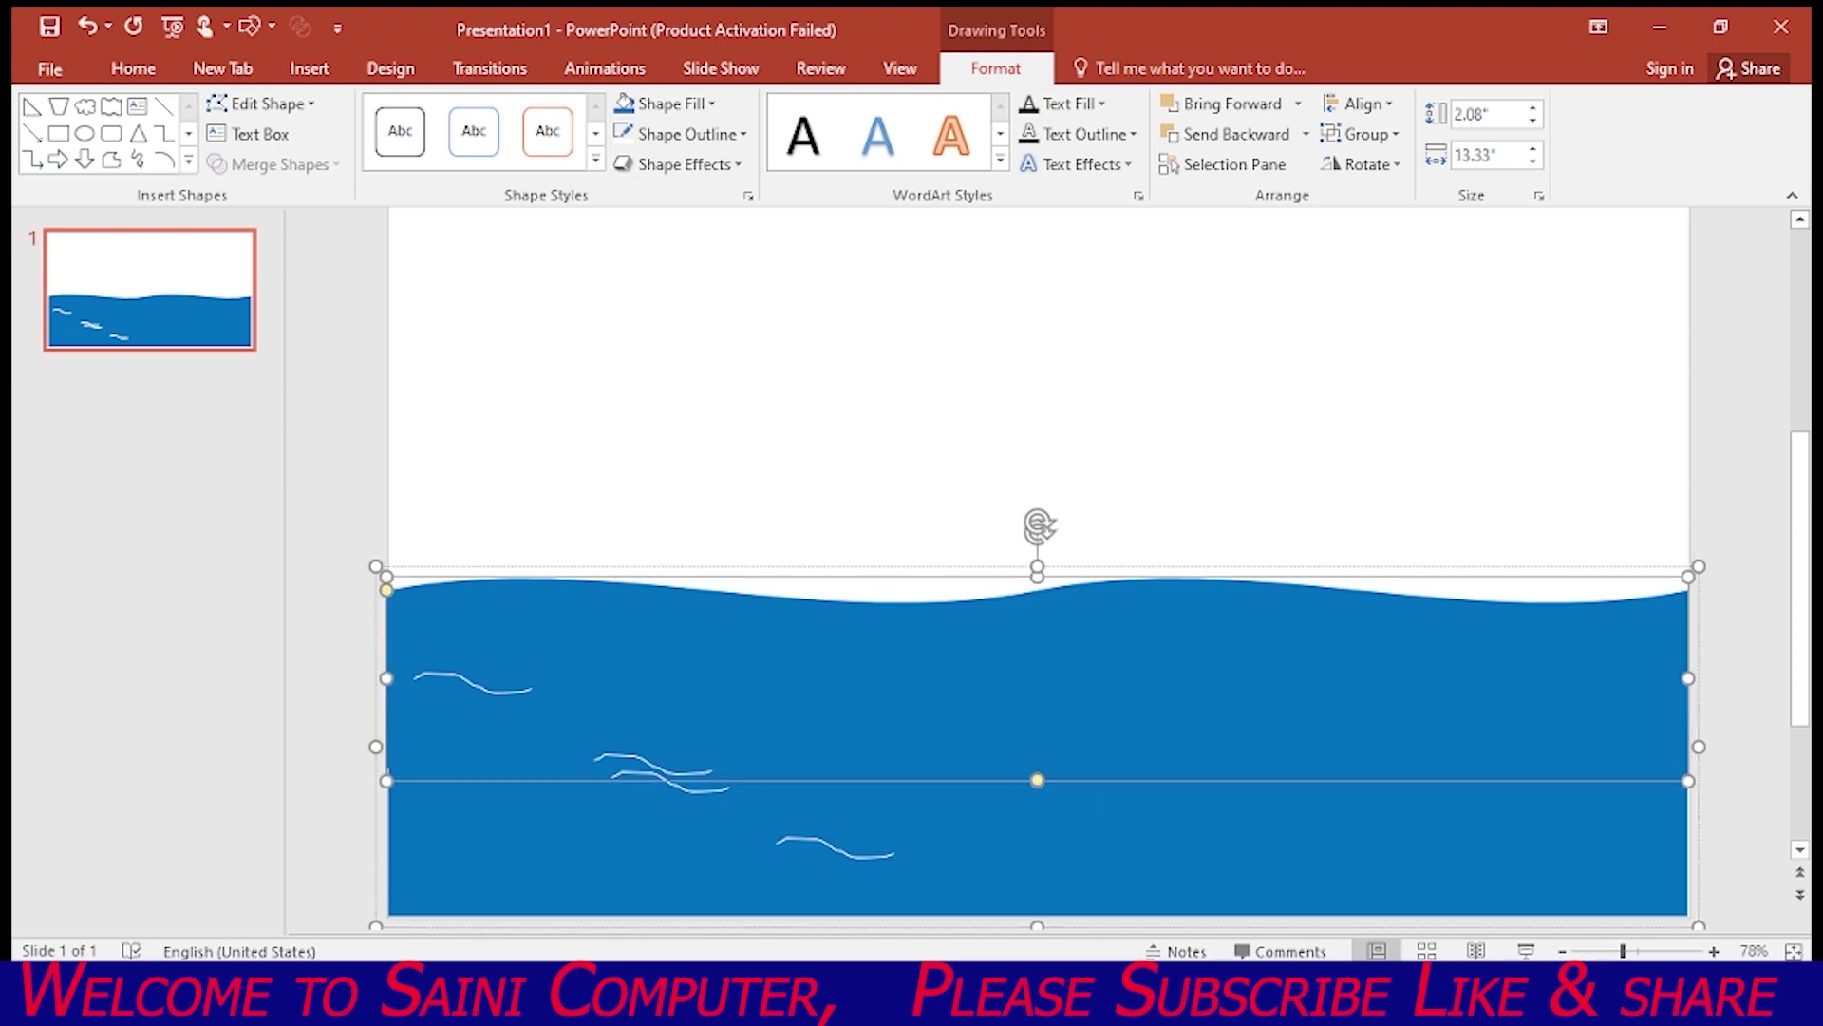
Move a white ripple toward the sea's middle and place a copy at the lower right
{"action": "left_click", "coordinate": [656, 771]}
{"action": "left_click_drag", "start_coordinate": [665, 778], "coordinate": [864, 723]}
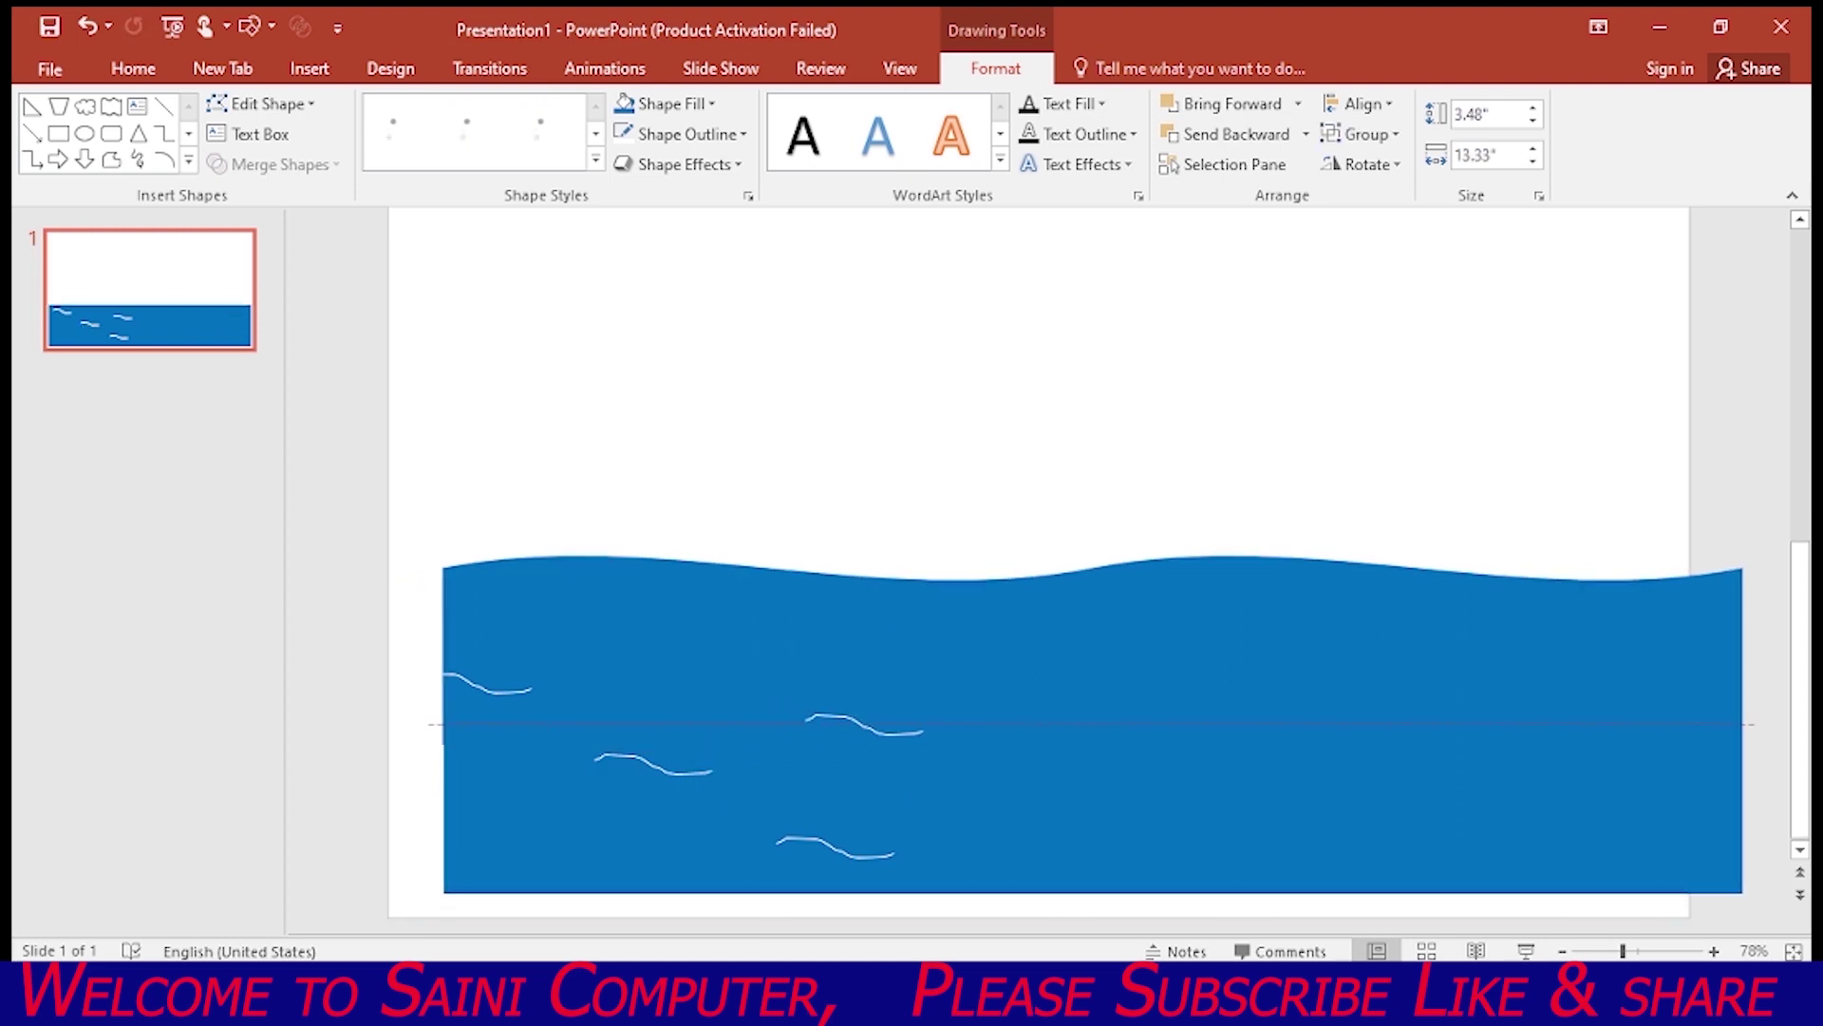
{"action": "key", "text": "ctrl+z"}
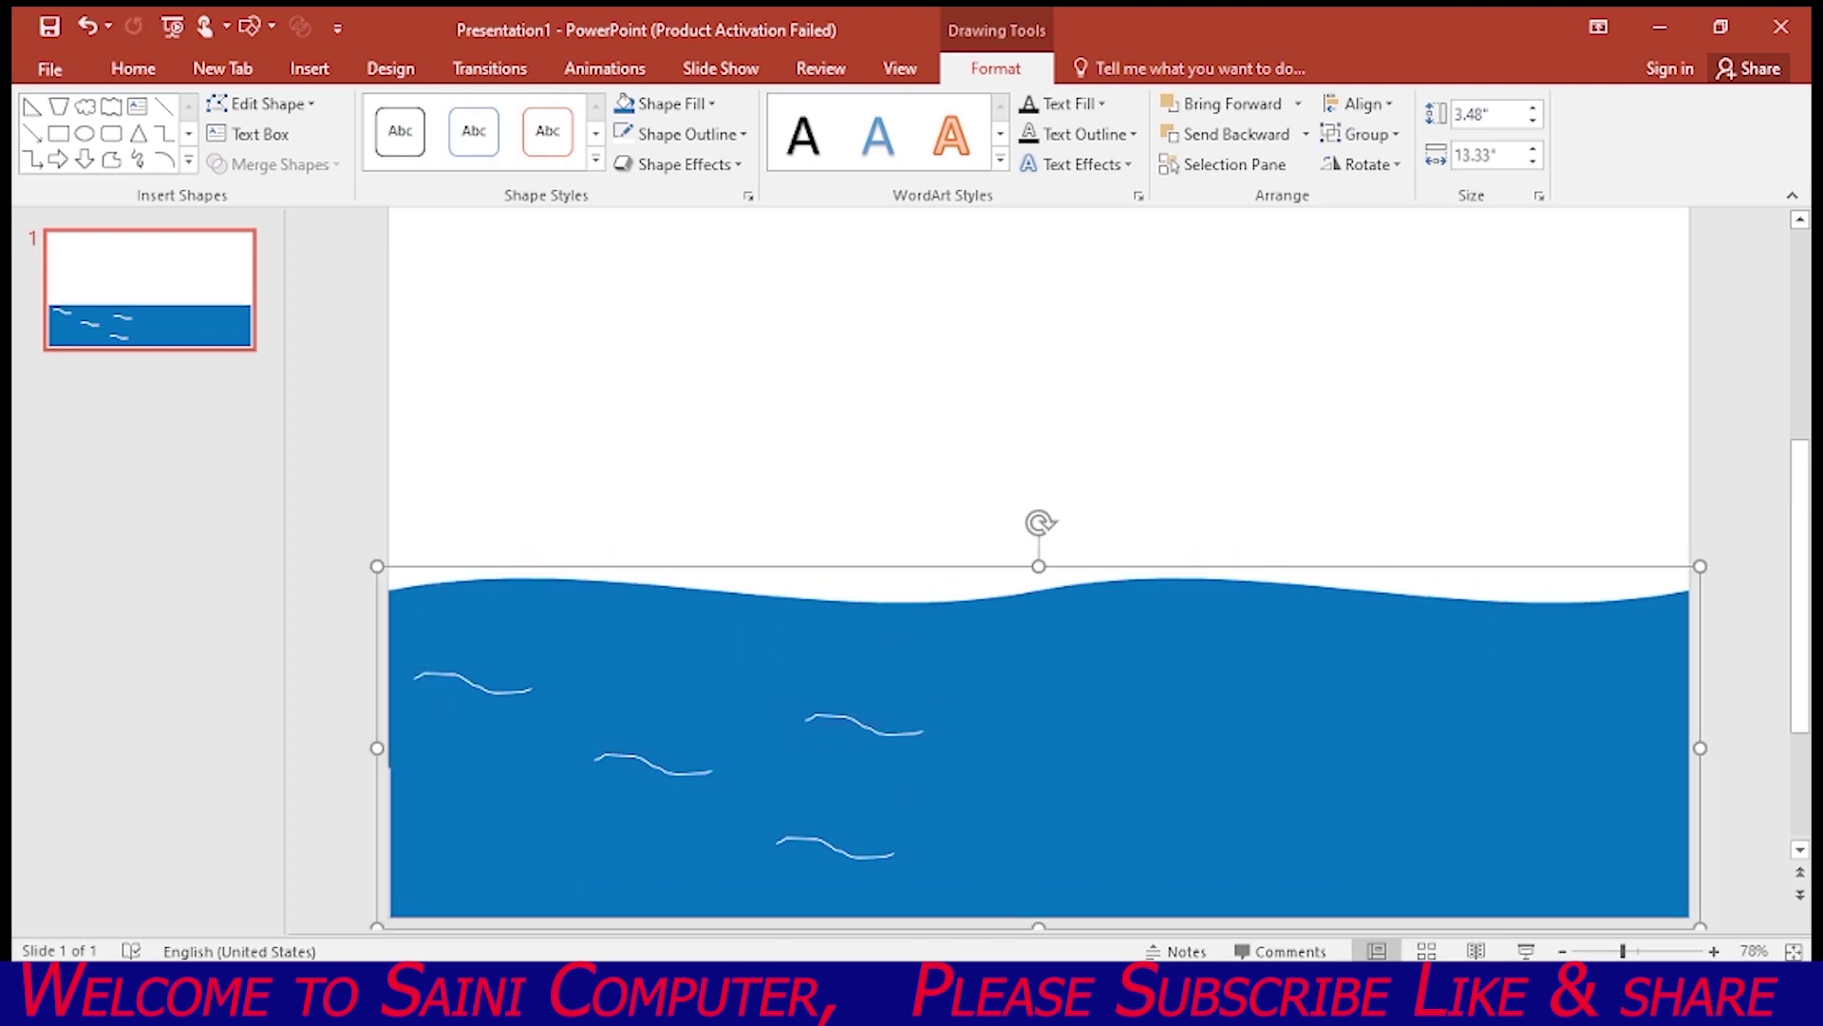
{"action": "left_click", "coordinate": [1038, 679]}
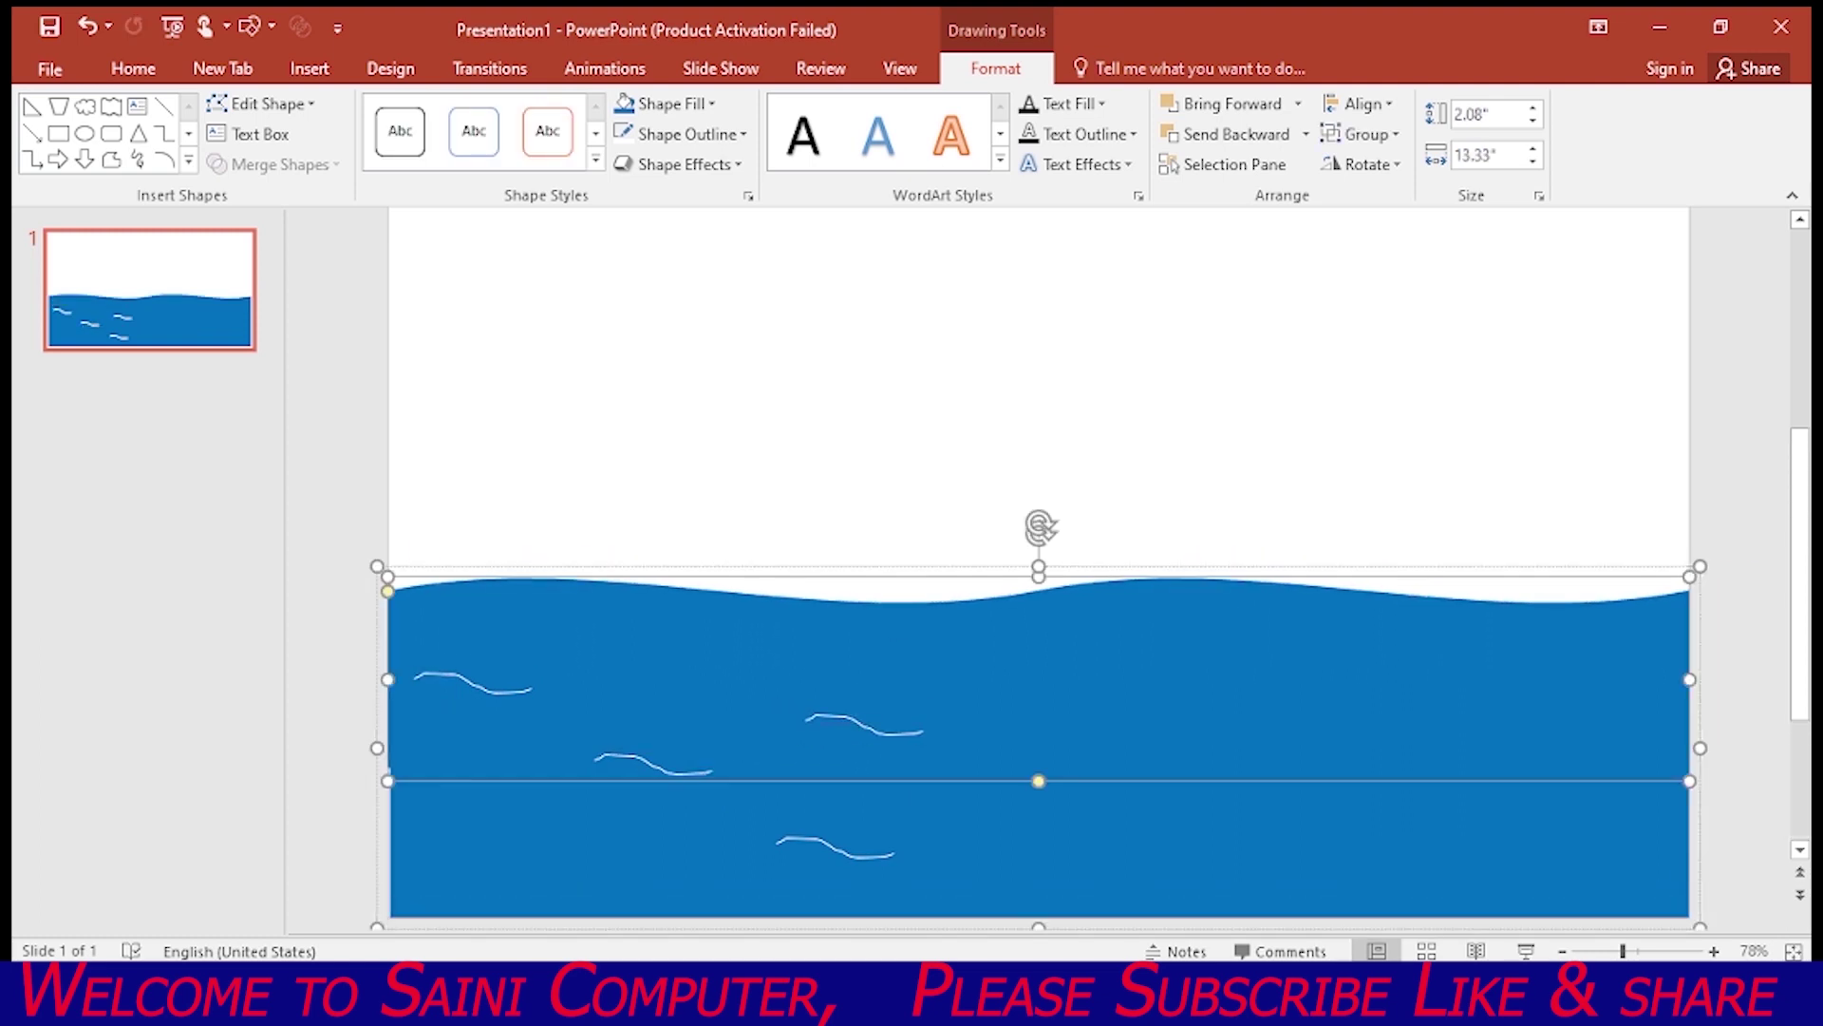
{"action": "left_click", "coordinate": [864, 724]}
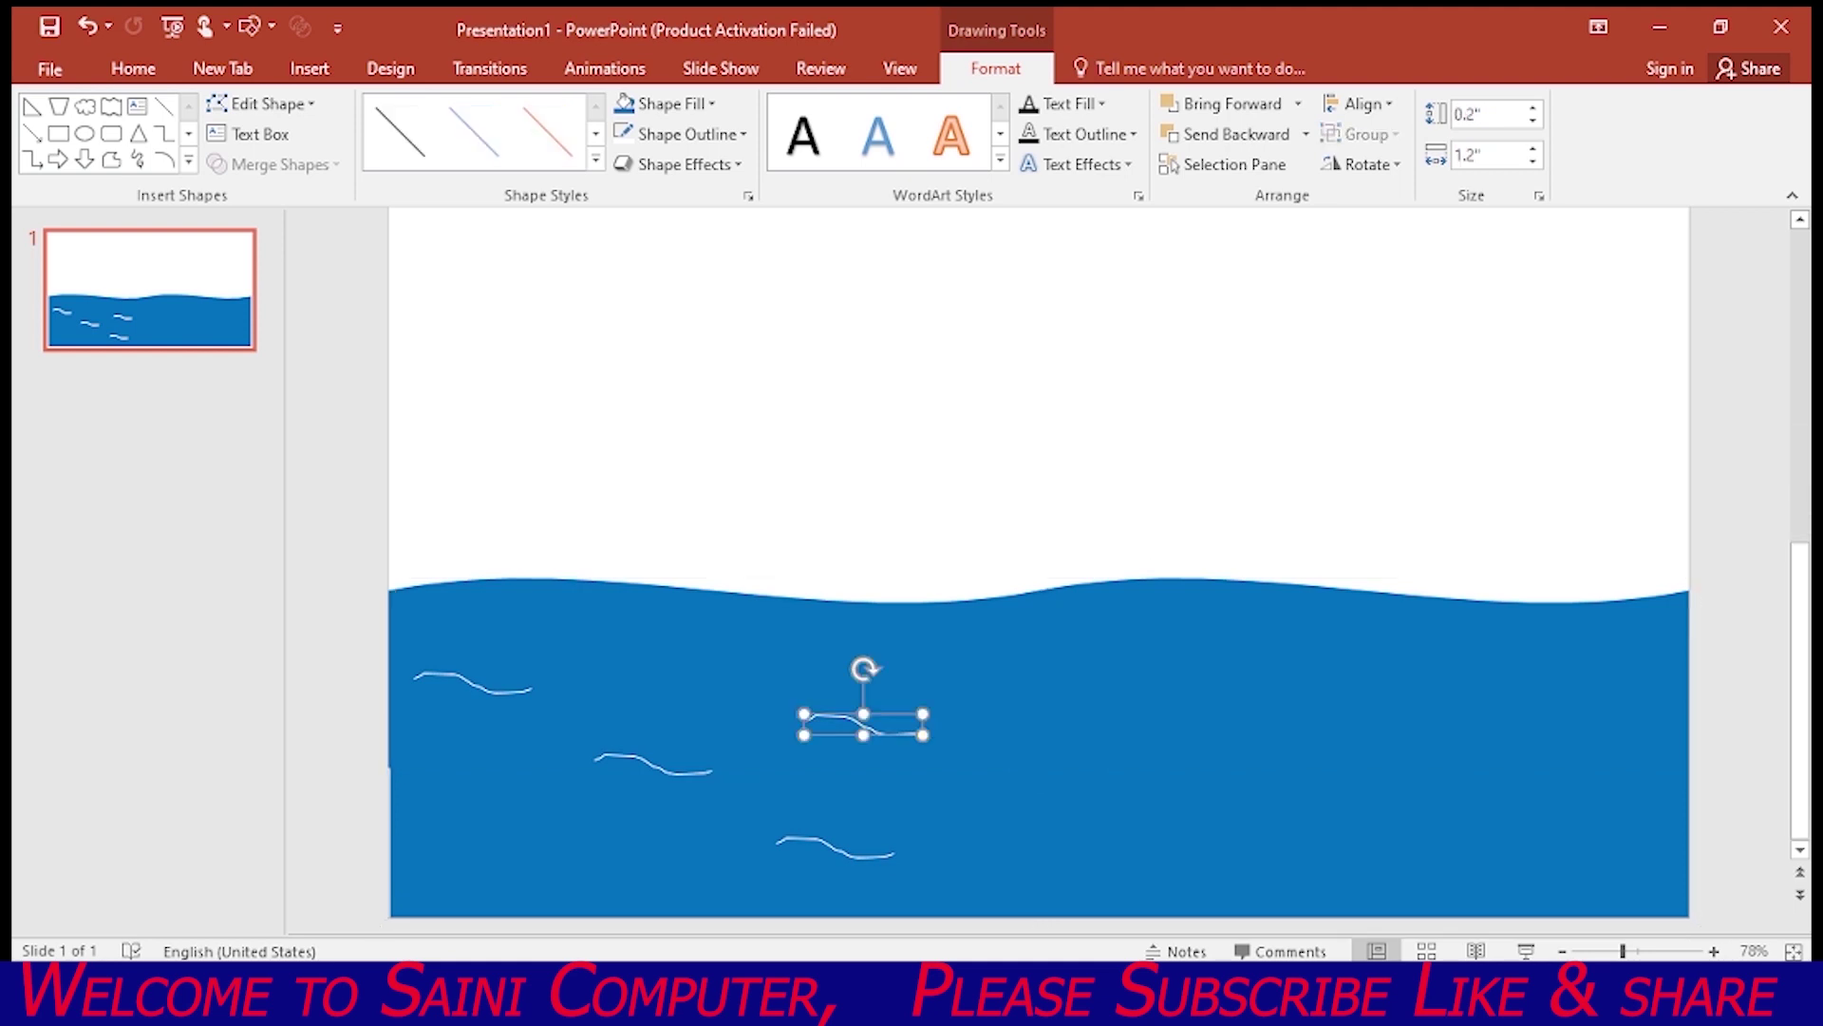
{"action": "left_click_drag", "start_coordinate": [864, 723], "coordinate": [979, 702]}
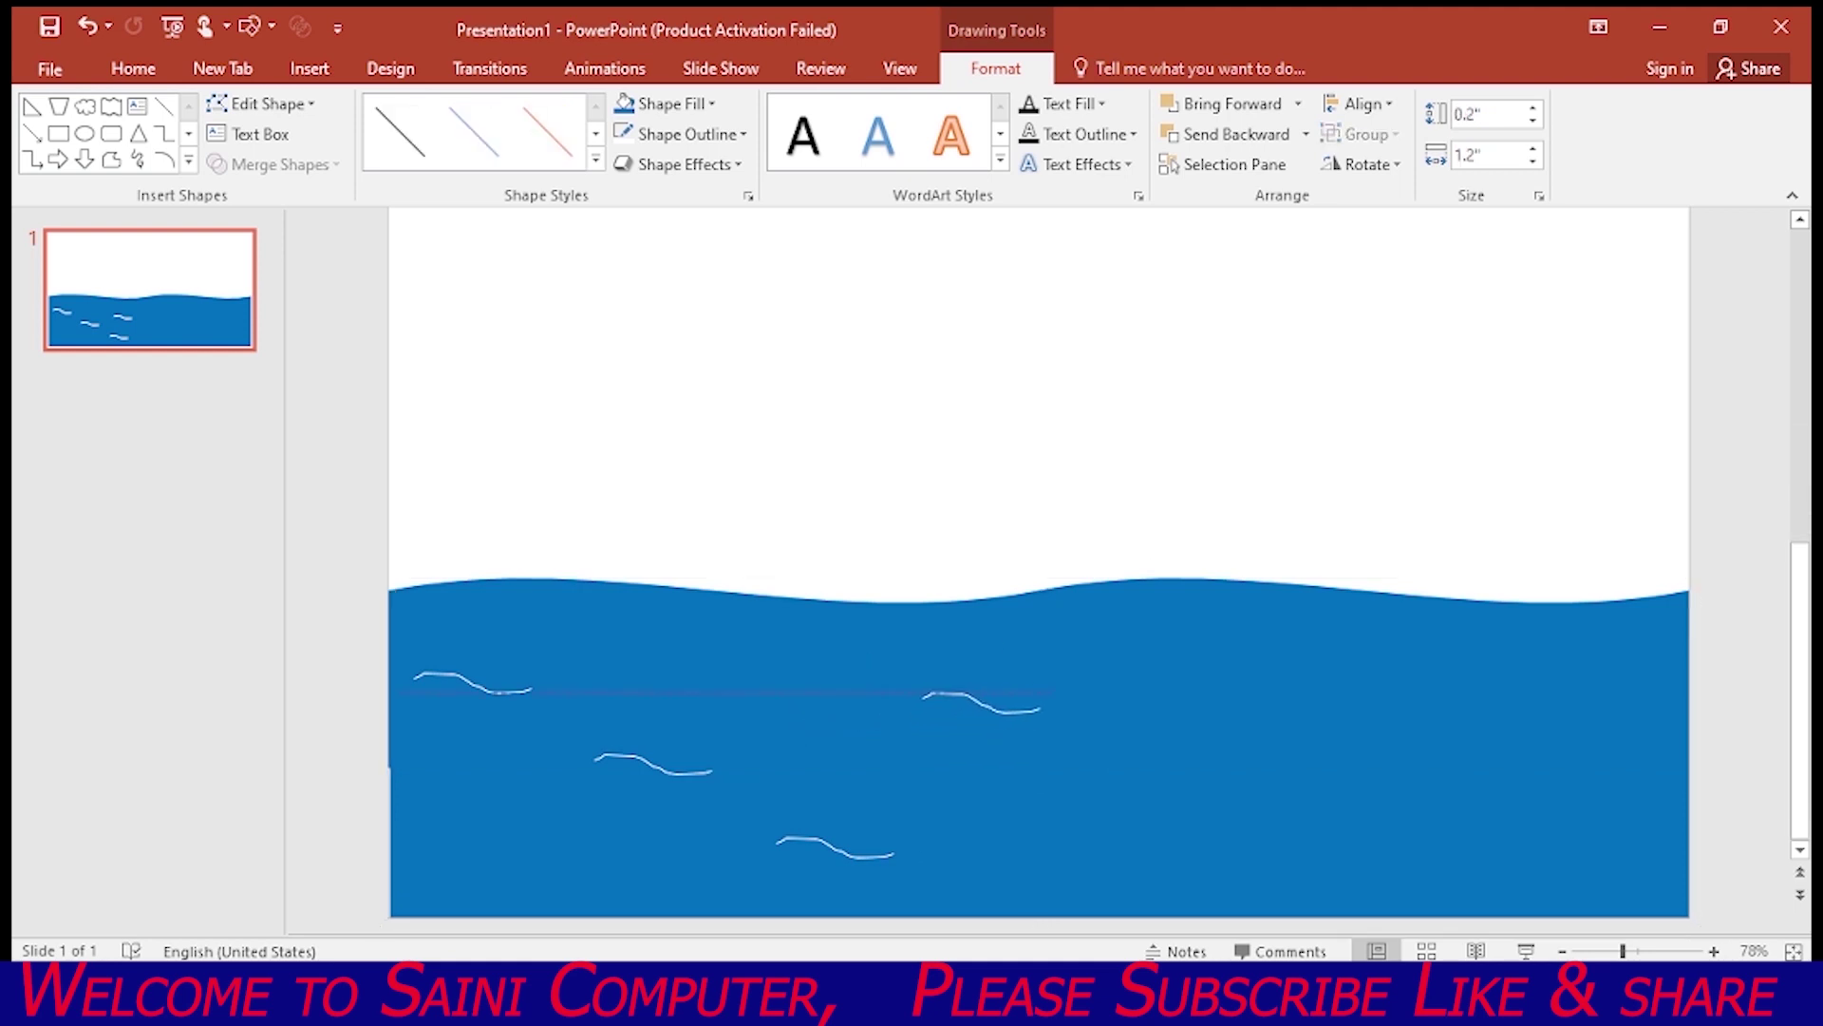
{"action": "key", "text": "ctrl+d"}
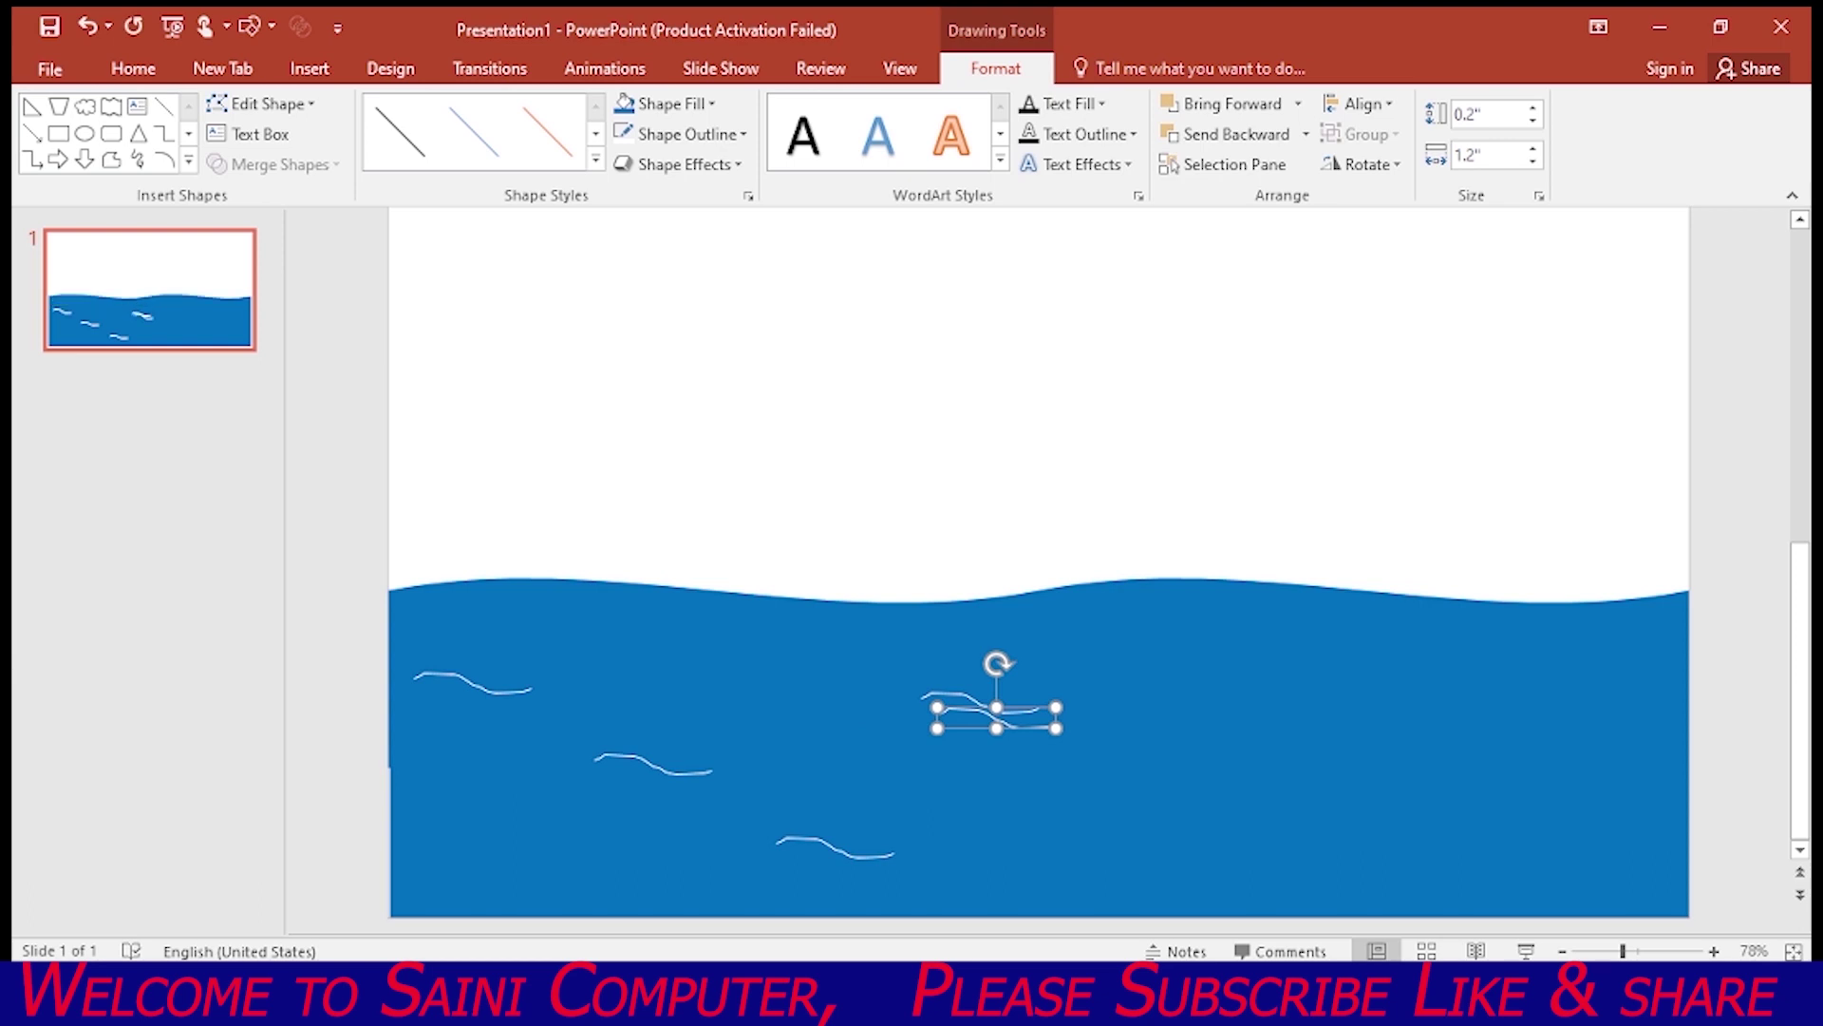
{"action": "left_click_drag", "start_coordinate": [996, 717], "coordinate": [1200, 808]}
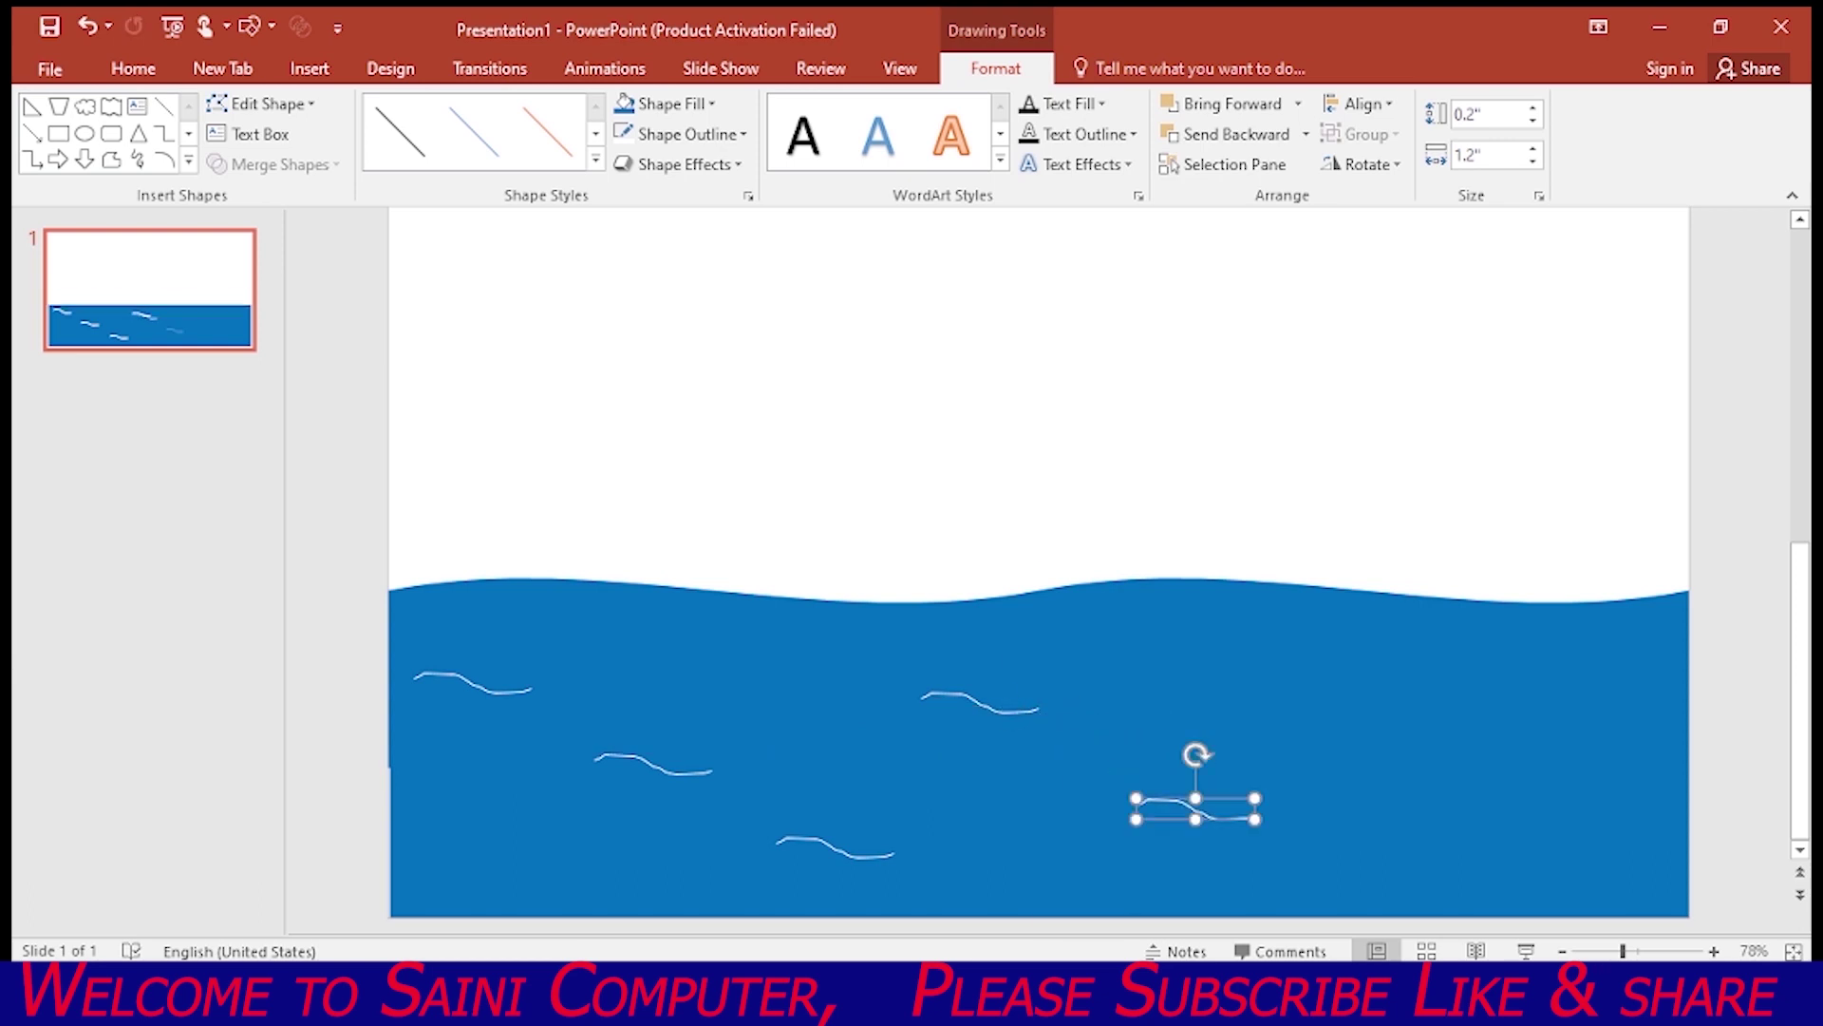
Add more ripple copies on the sea's right side, lower right corner and left-middle
{"action": "key", "text": "ctrl+d"}
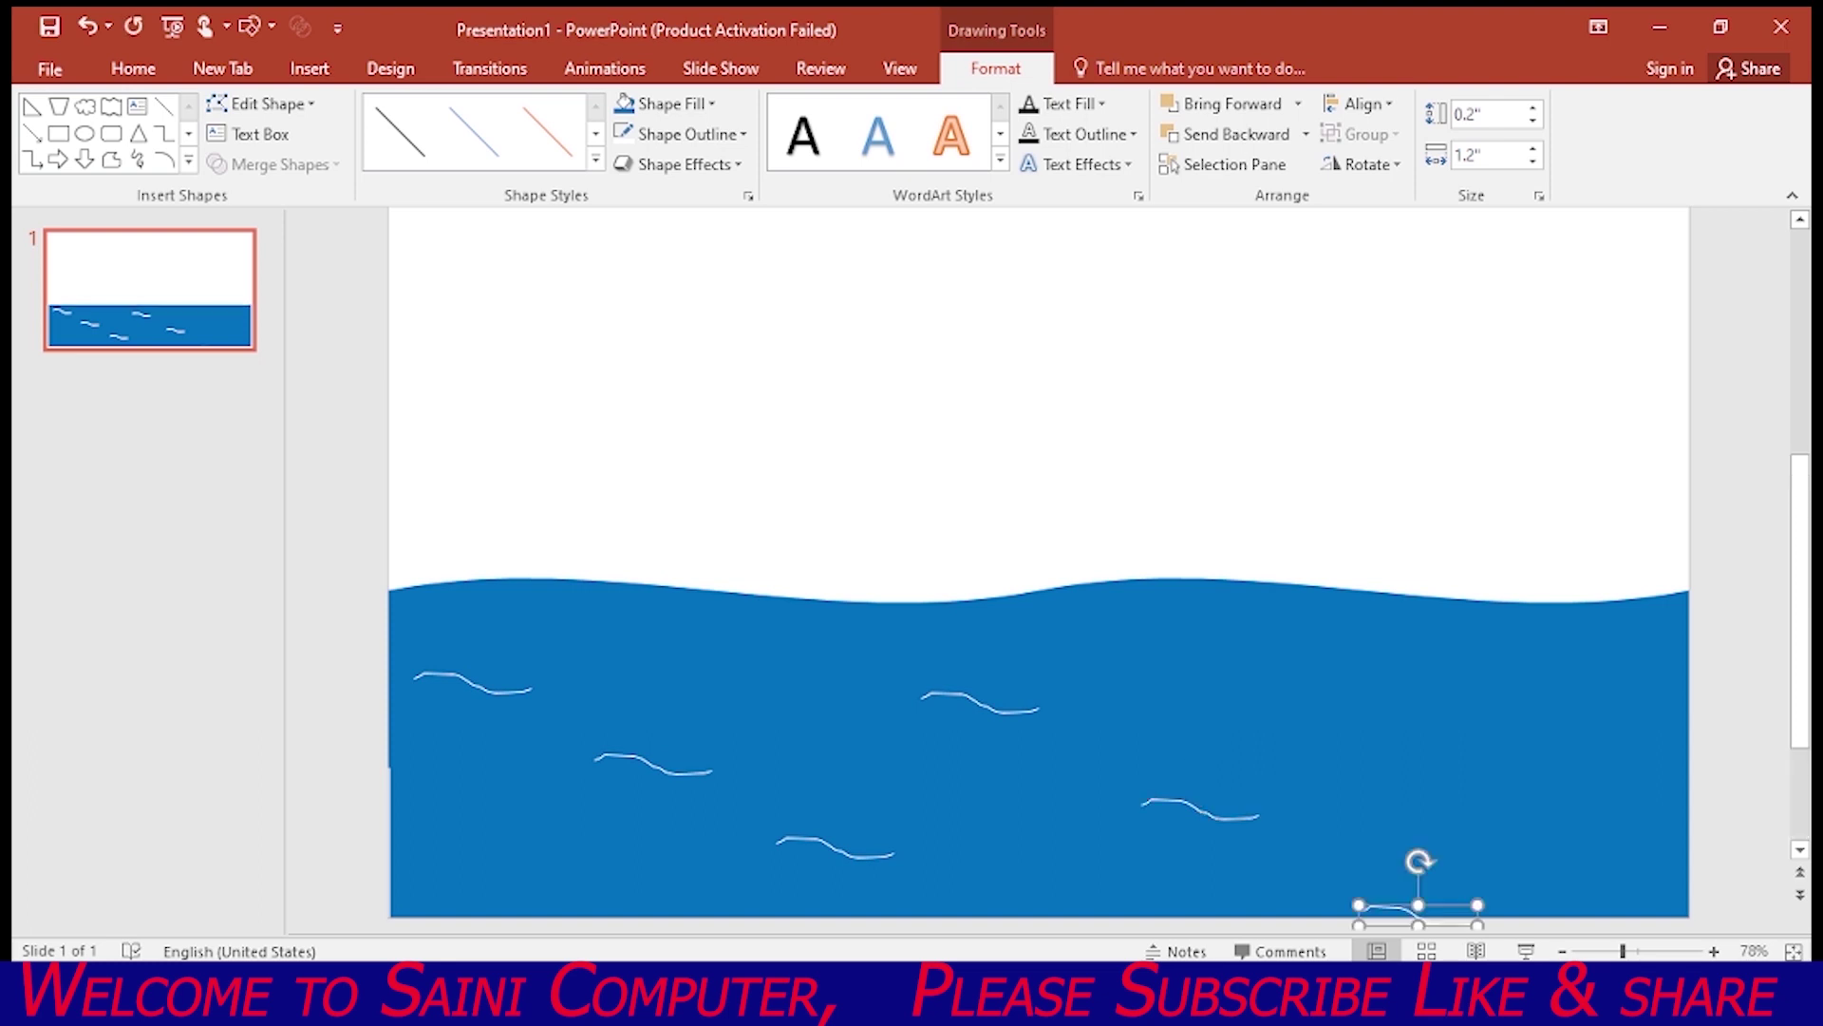
{"action": "left_click_drag", "start_coordinate": [1417, 914], "coordinate": [1403, 690]}
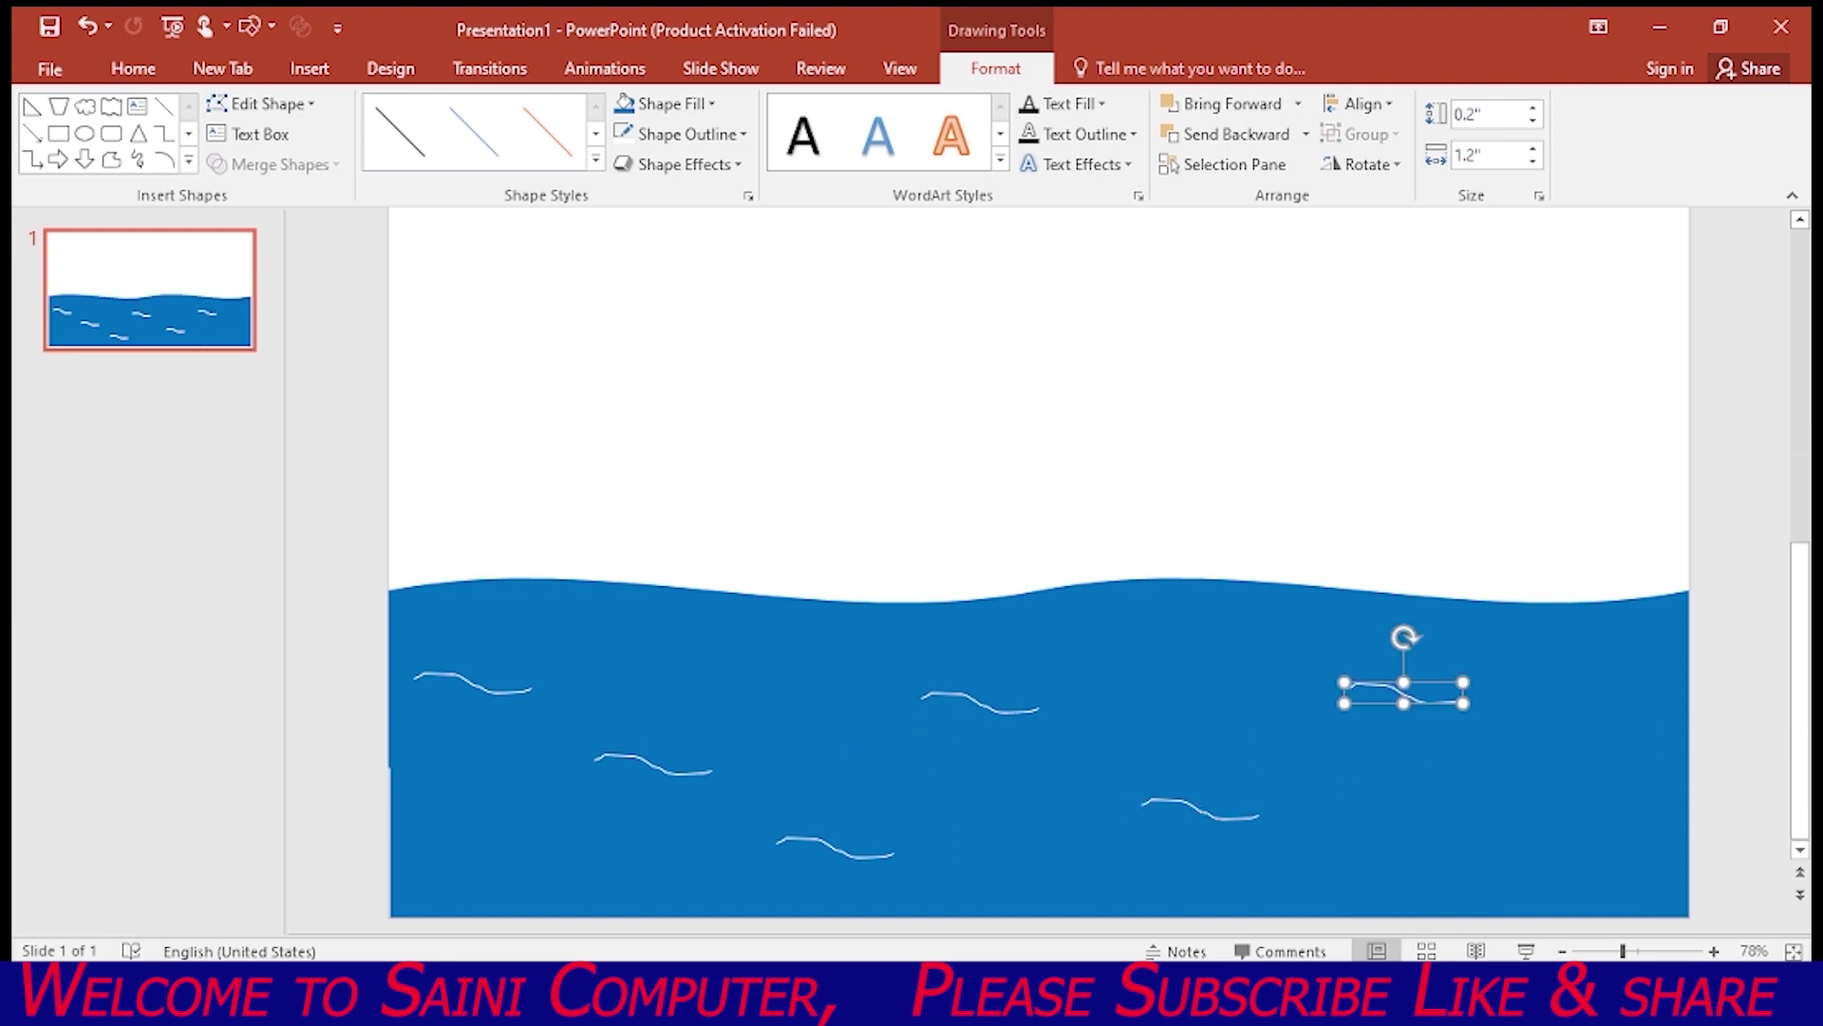
{"action": "key", "text": "ctrl+d"}
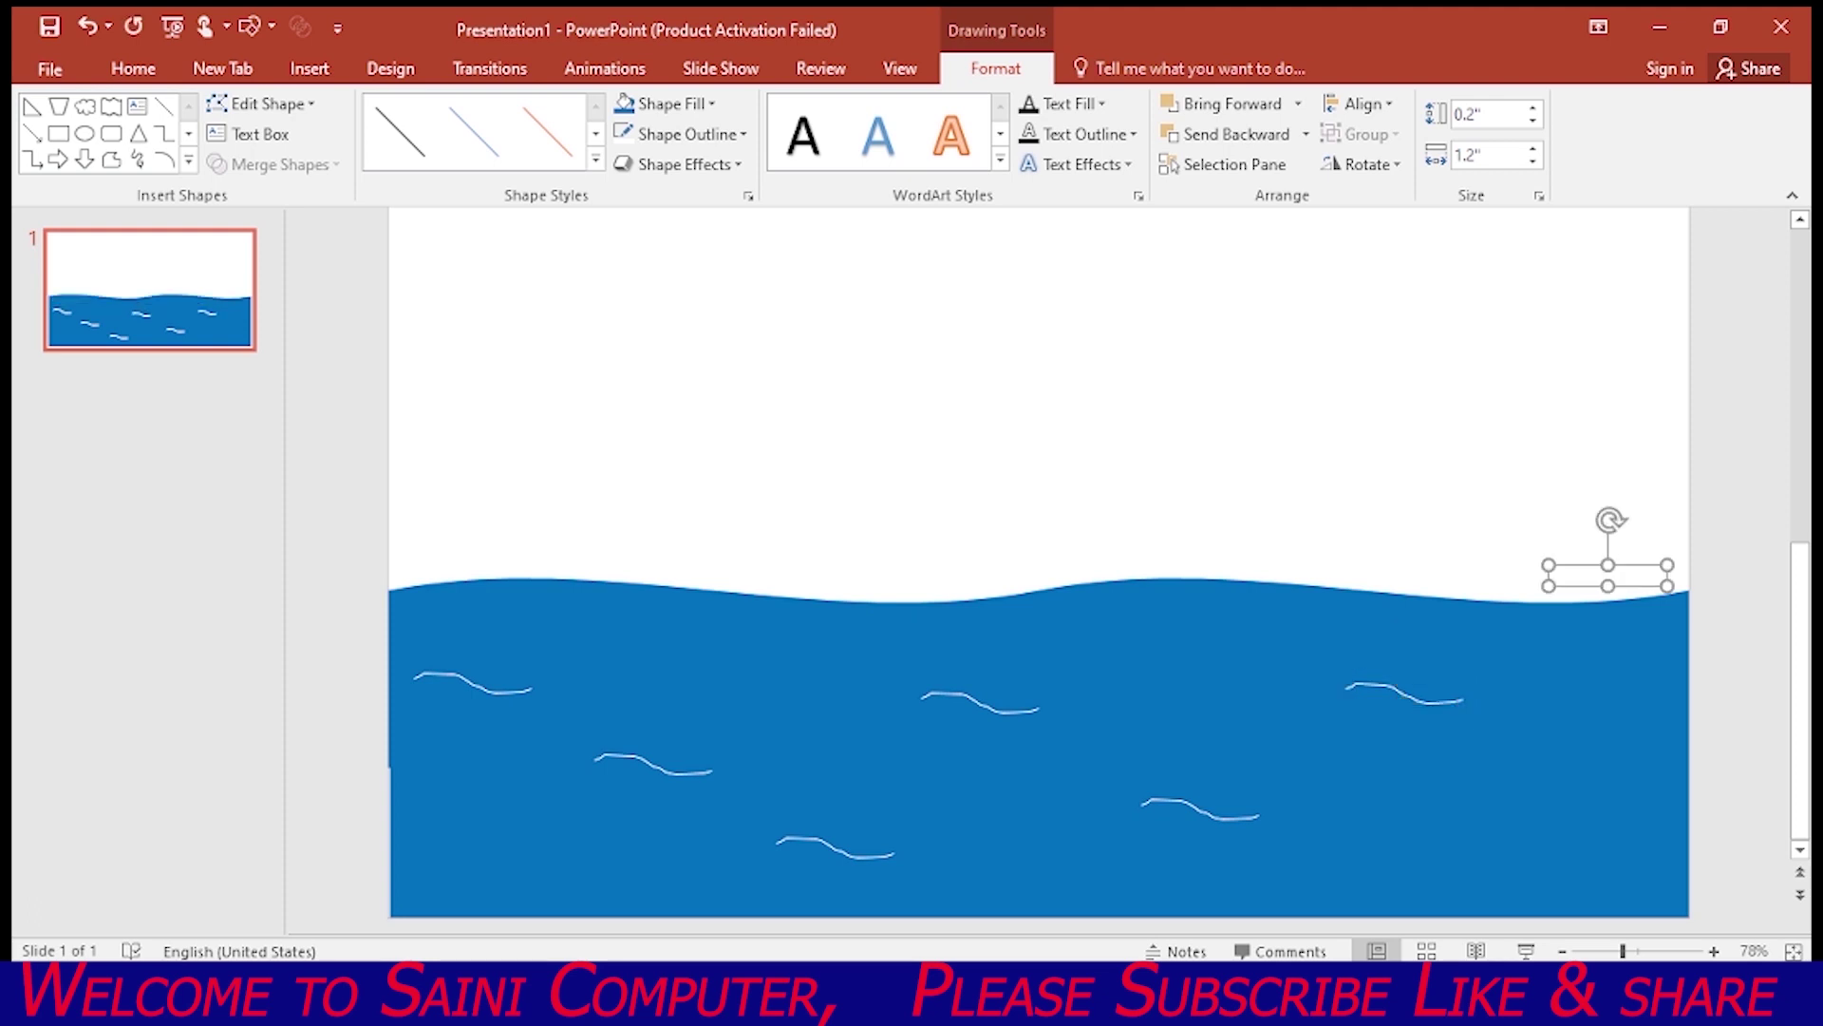
{"action": "left_click_drag", "start_coordinate": [1607, 575], "coordinate": [1582, 840]}
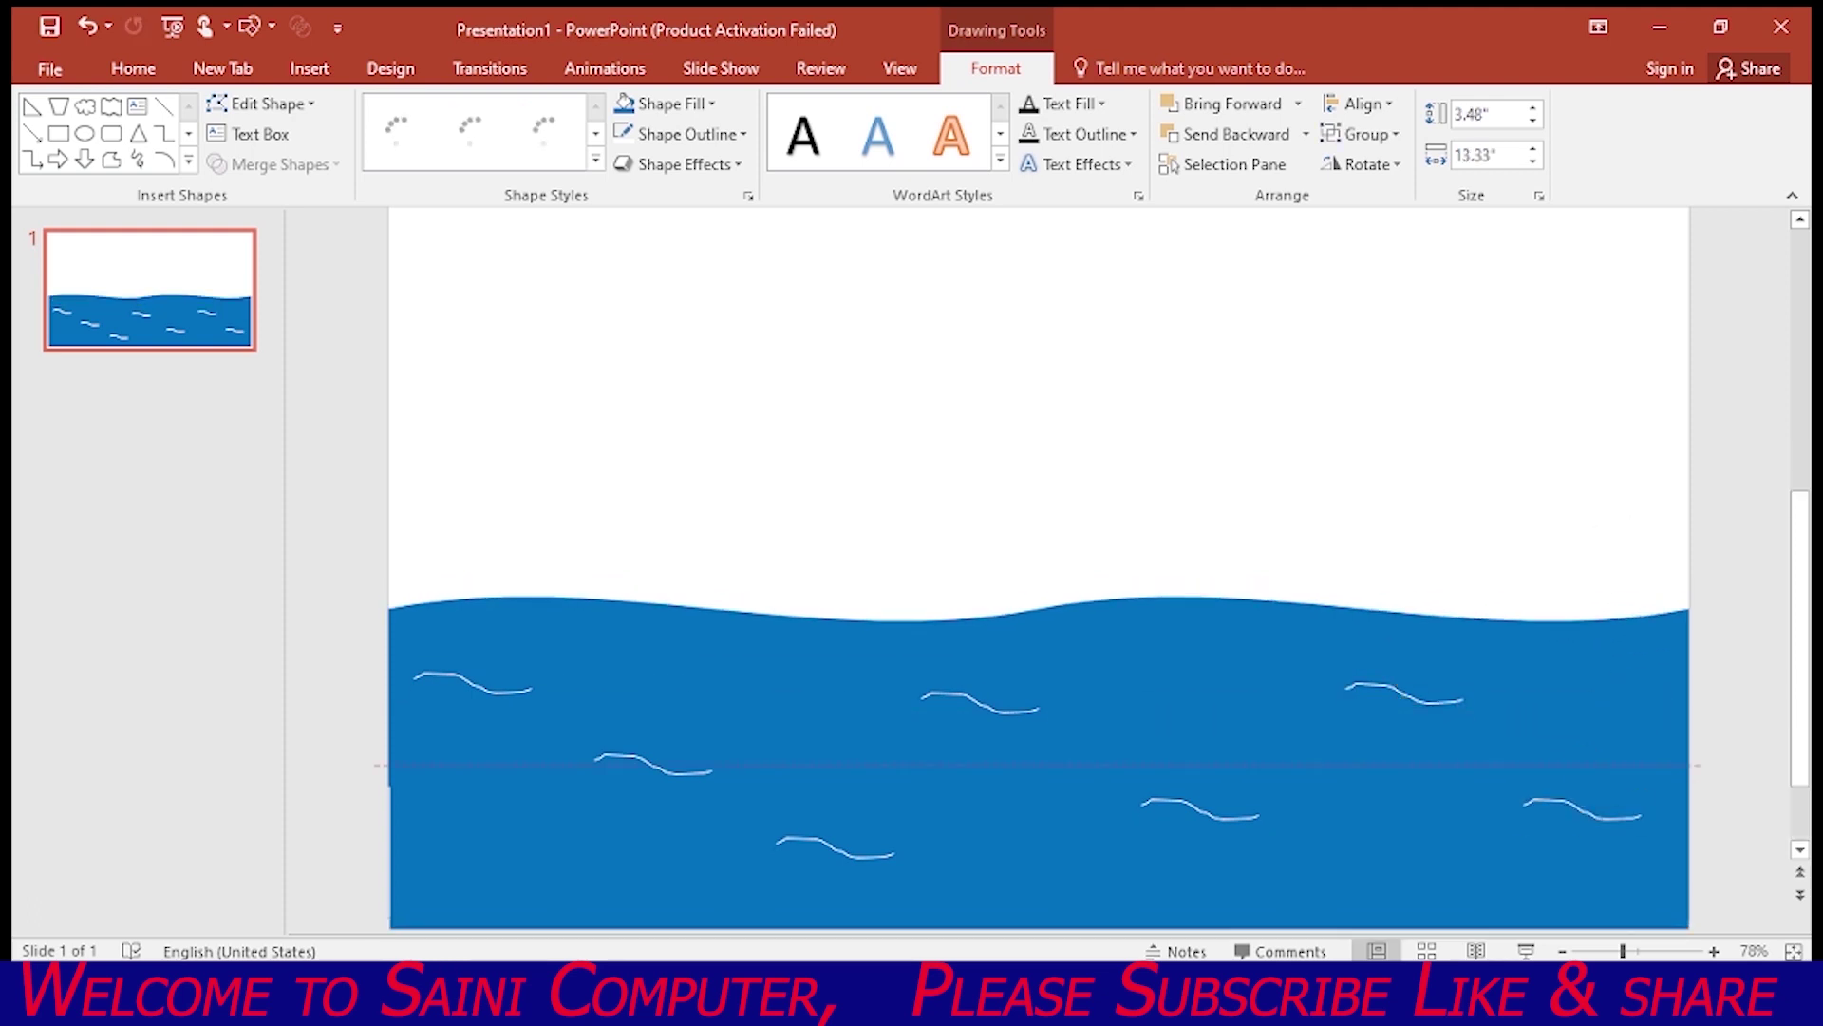
{"action": "left_click_drag", "start_coordinate": [1581, 841], "coordinate": [1575, 838]}
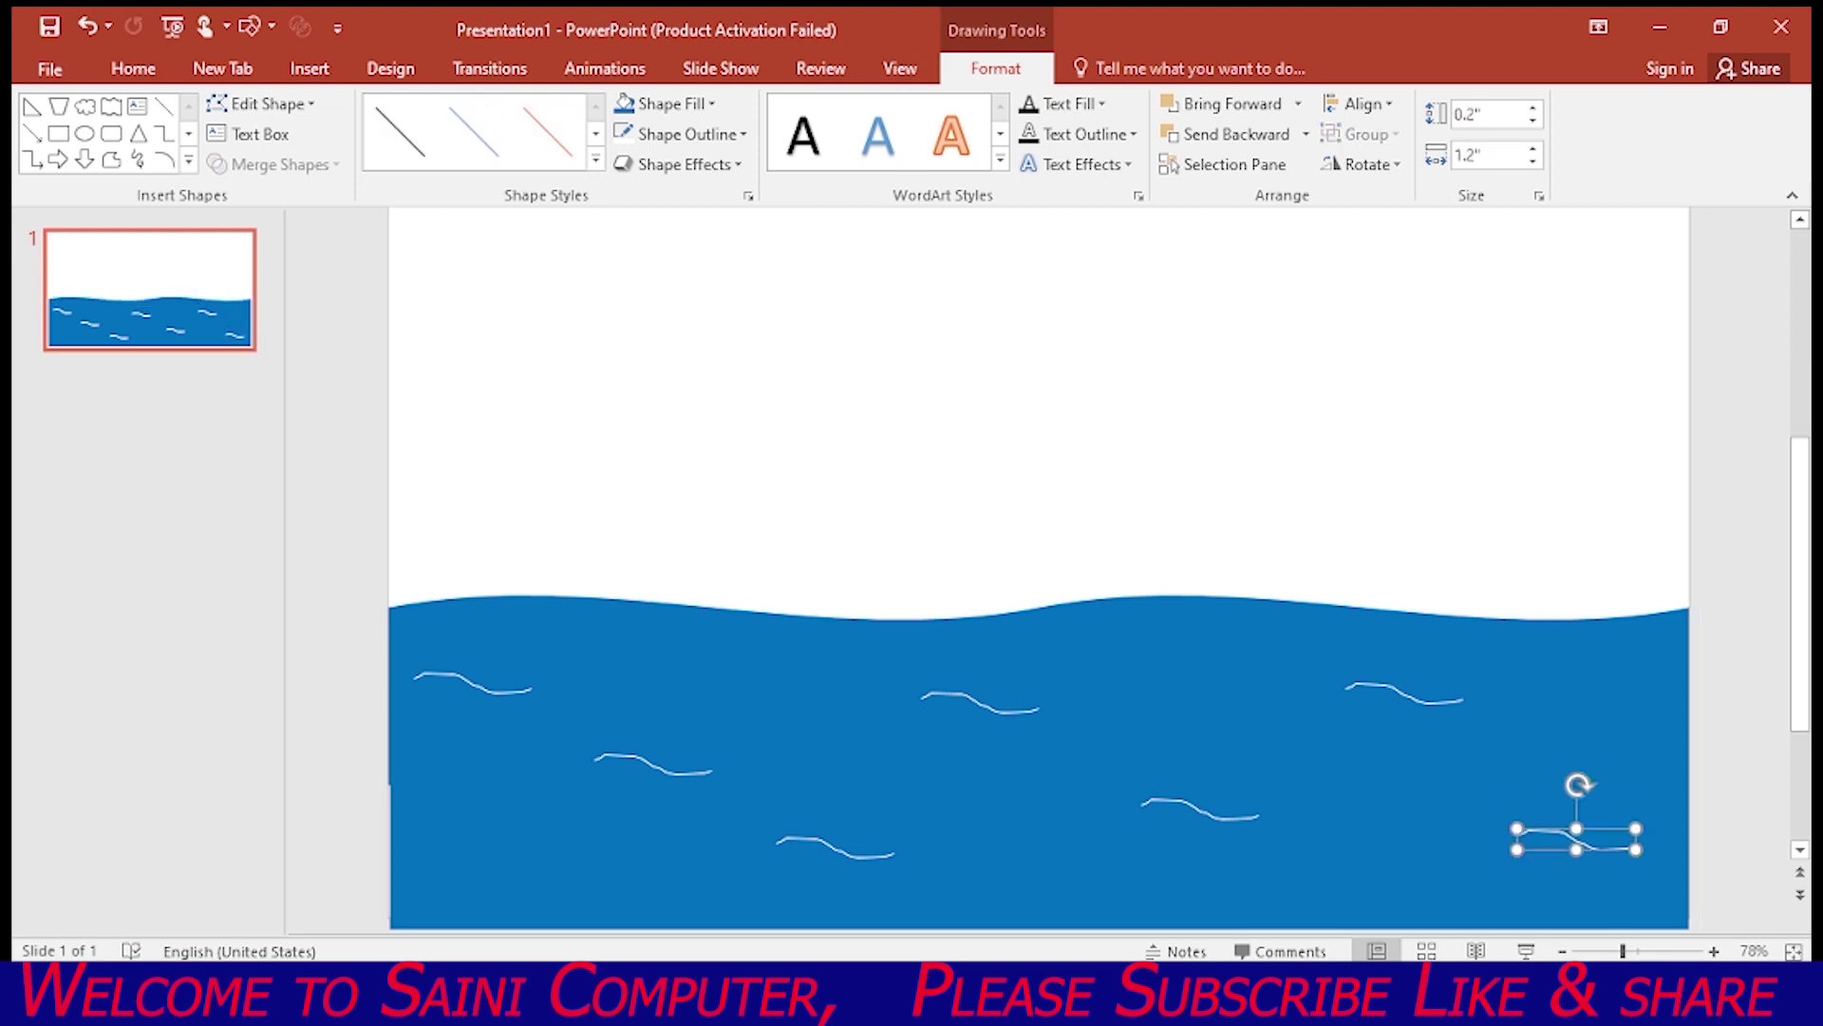
{"action": "key", "text": "ctrl+d"}
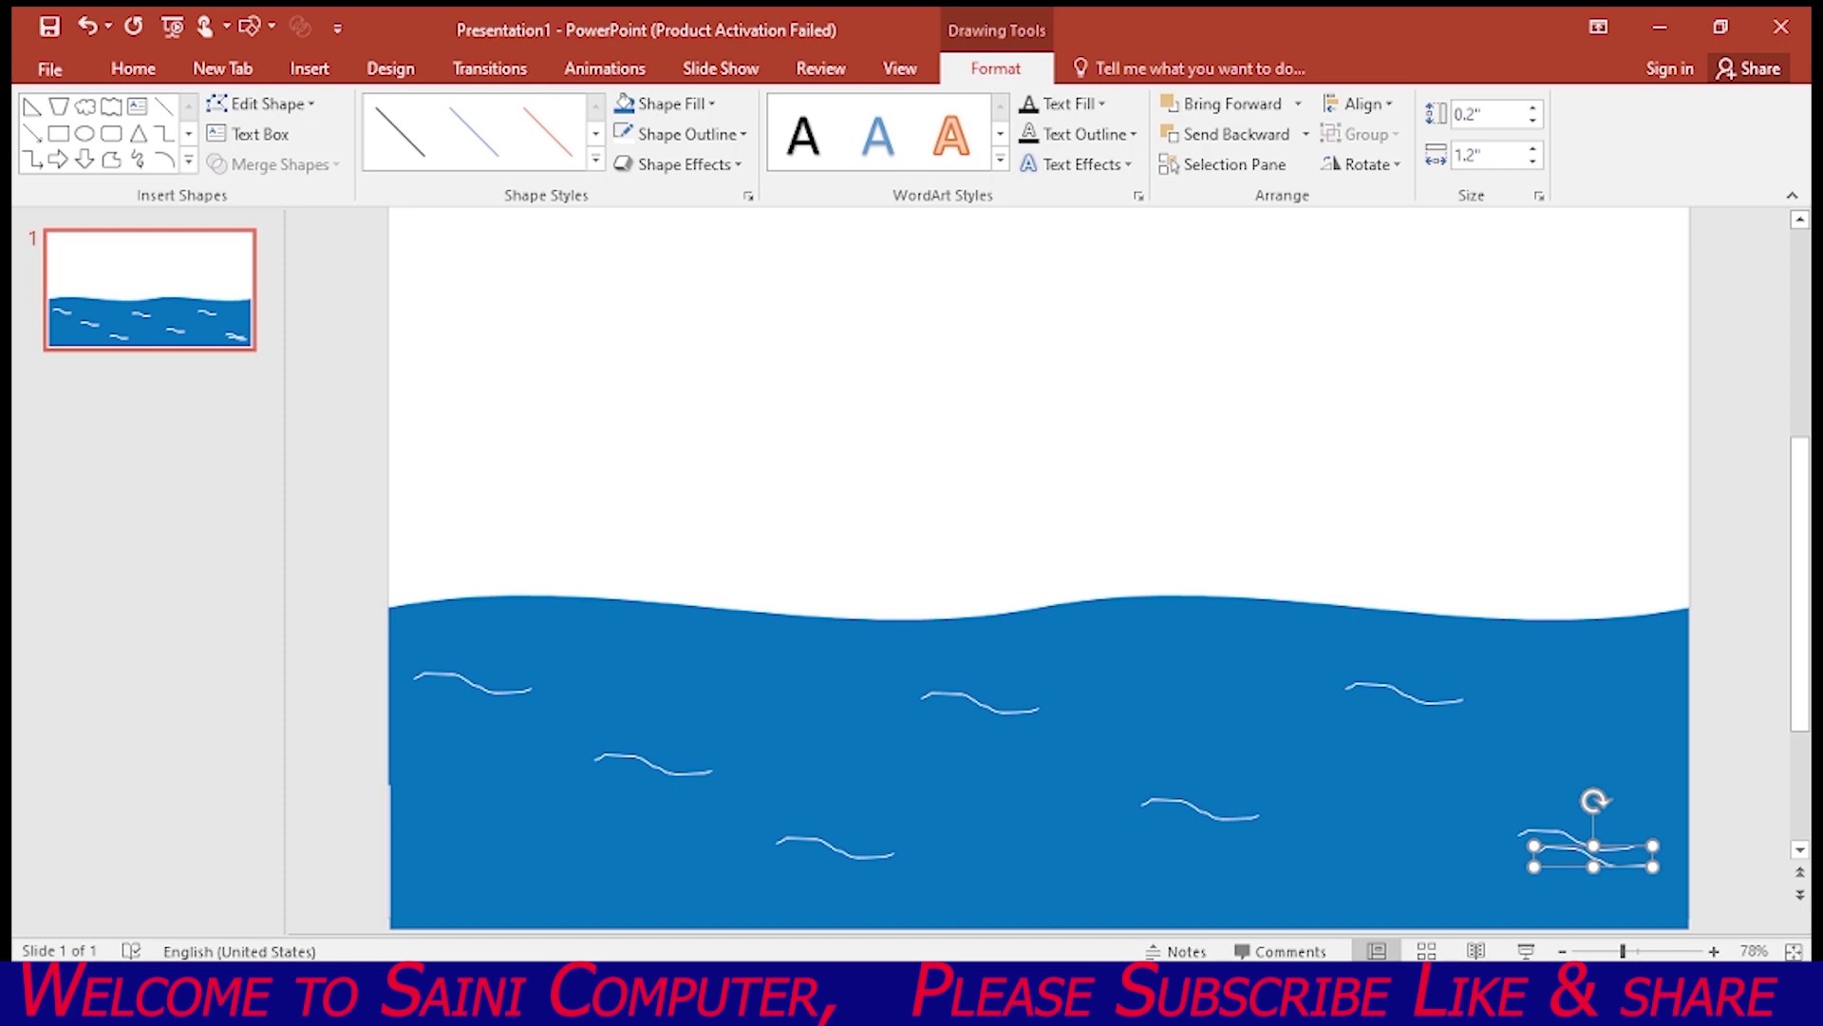
{"action": "mouse_move", "coordinate": [1594, 855]}
{"action": "left_mouse_down"}
{"action": "mouse_move", "coordinate": [734, 738]}
{"action": "mouse_move", "coordinate": [740, 778]}
{"action": "left_mouse_up"}
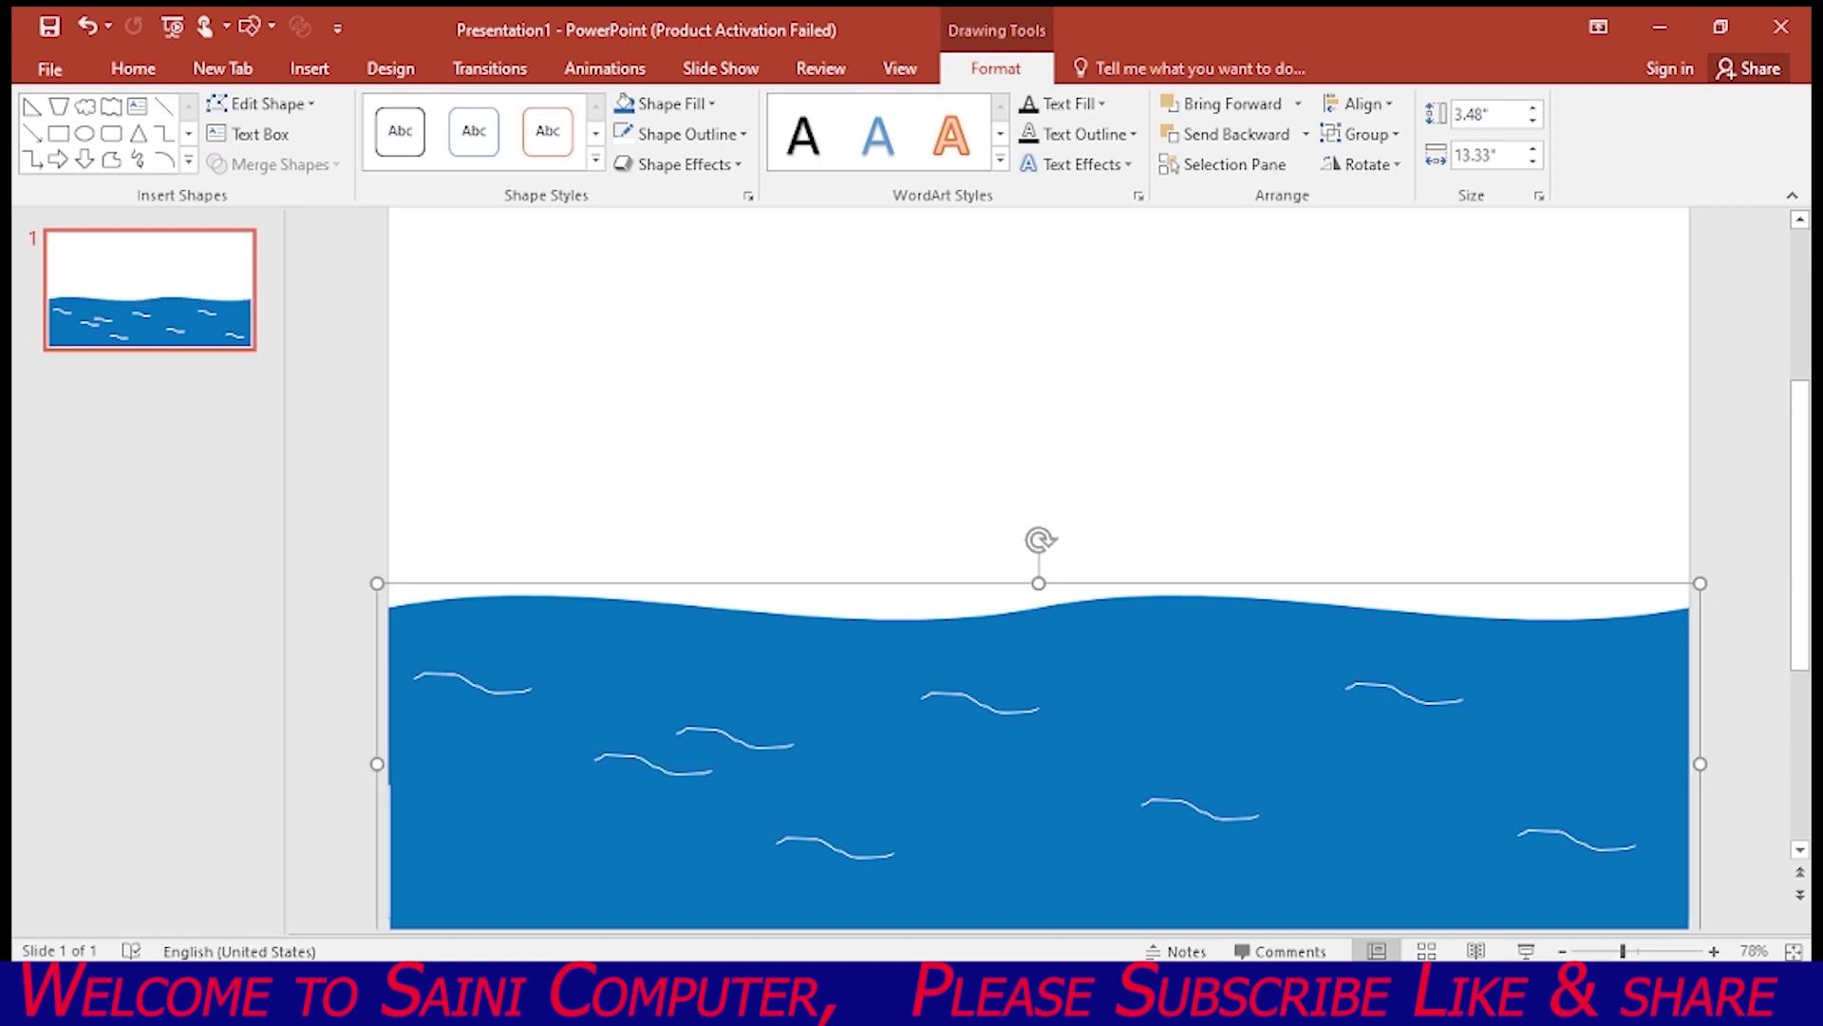
Flatten one ripple into a thin straight line and move it up-left
{"action": "left_click", "coordinate": [734, 737]}
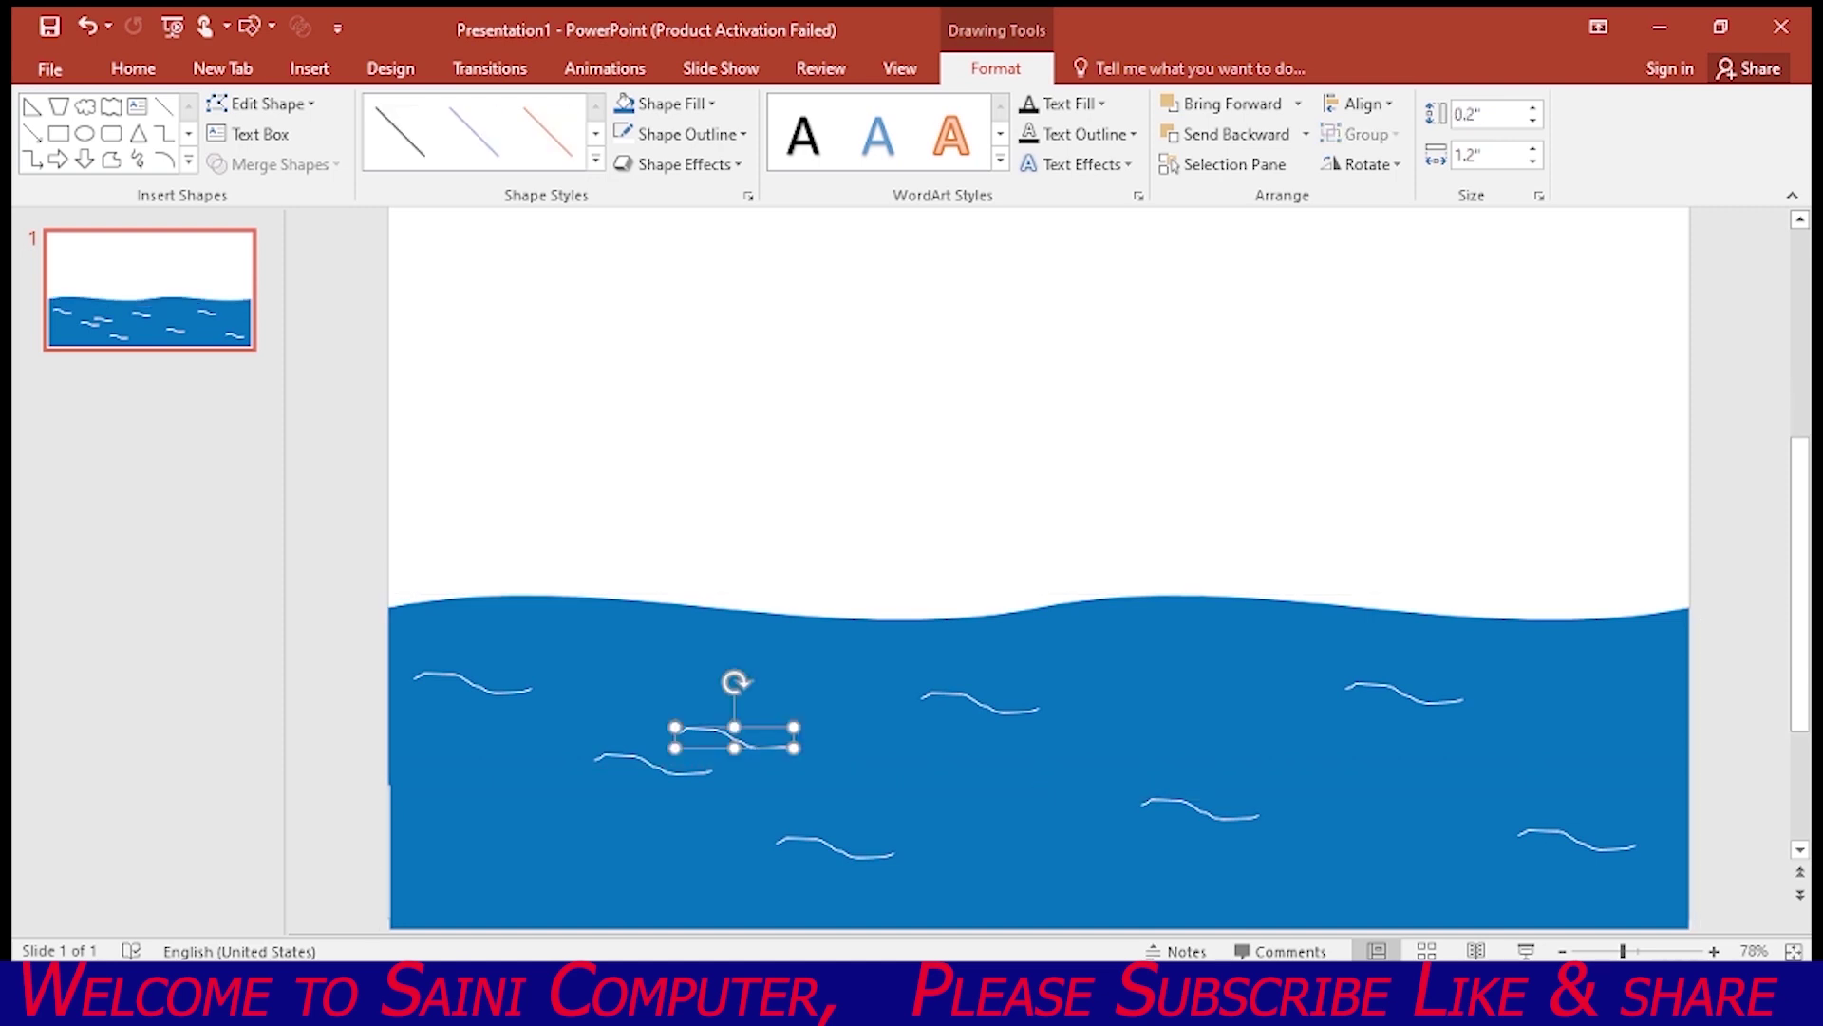
{"action": "left_click_drag", "start_coordinate": [734, 749], "coordinate": [734, 721]}
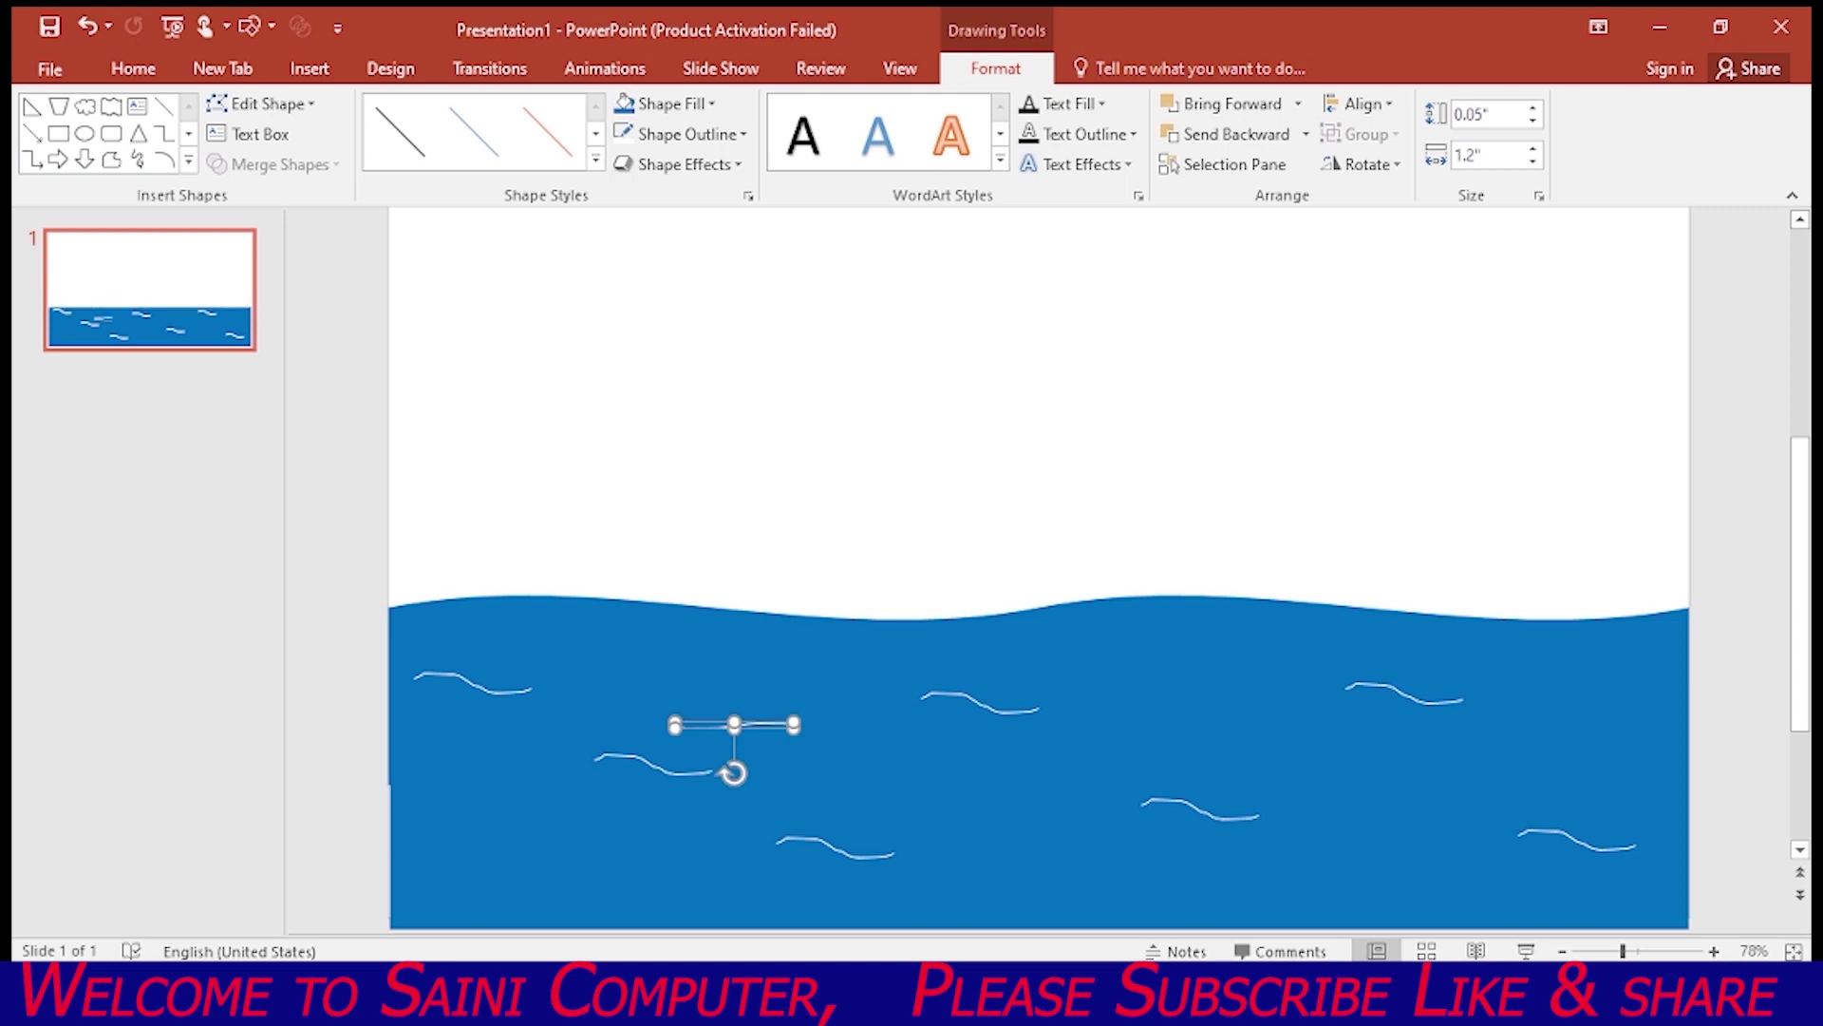
{"action": "left_click_drag", "start_coordinate": [734, 724], "coordinate": [717, 683]}
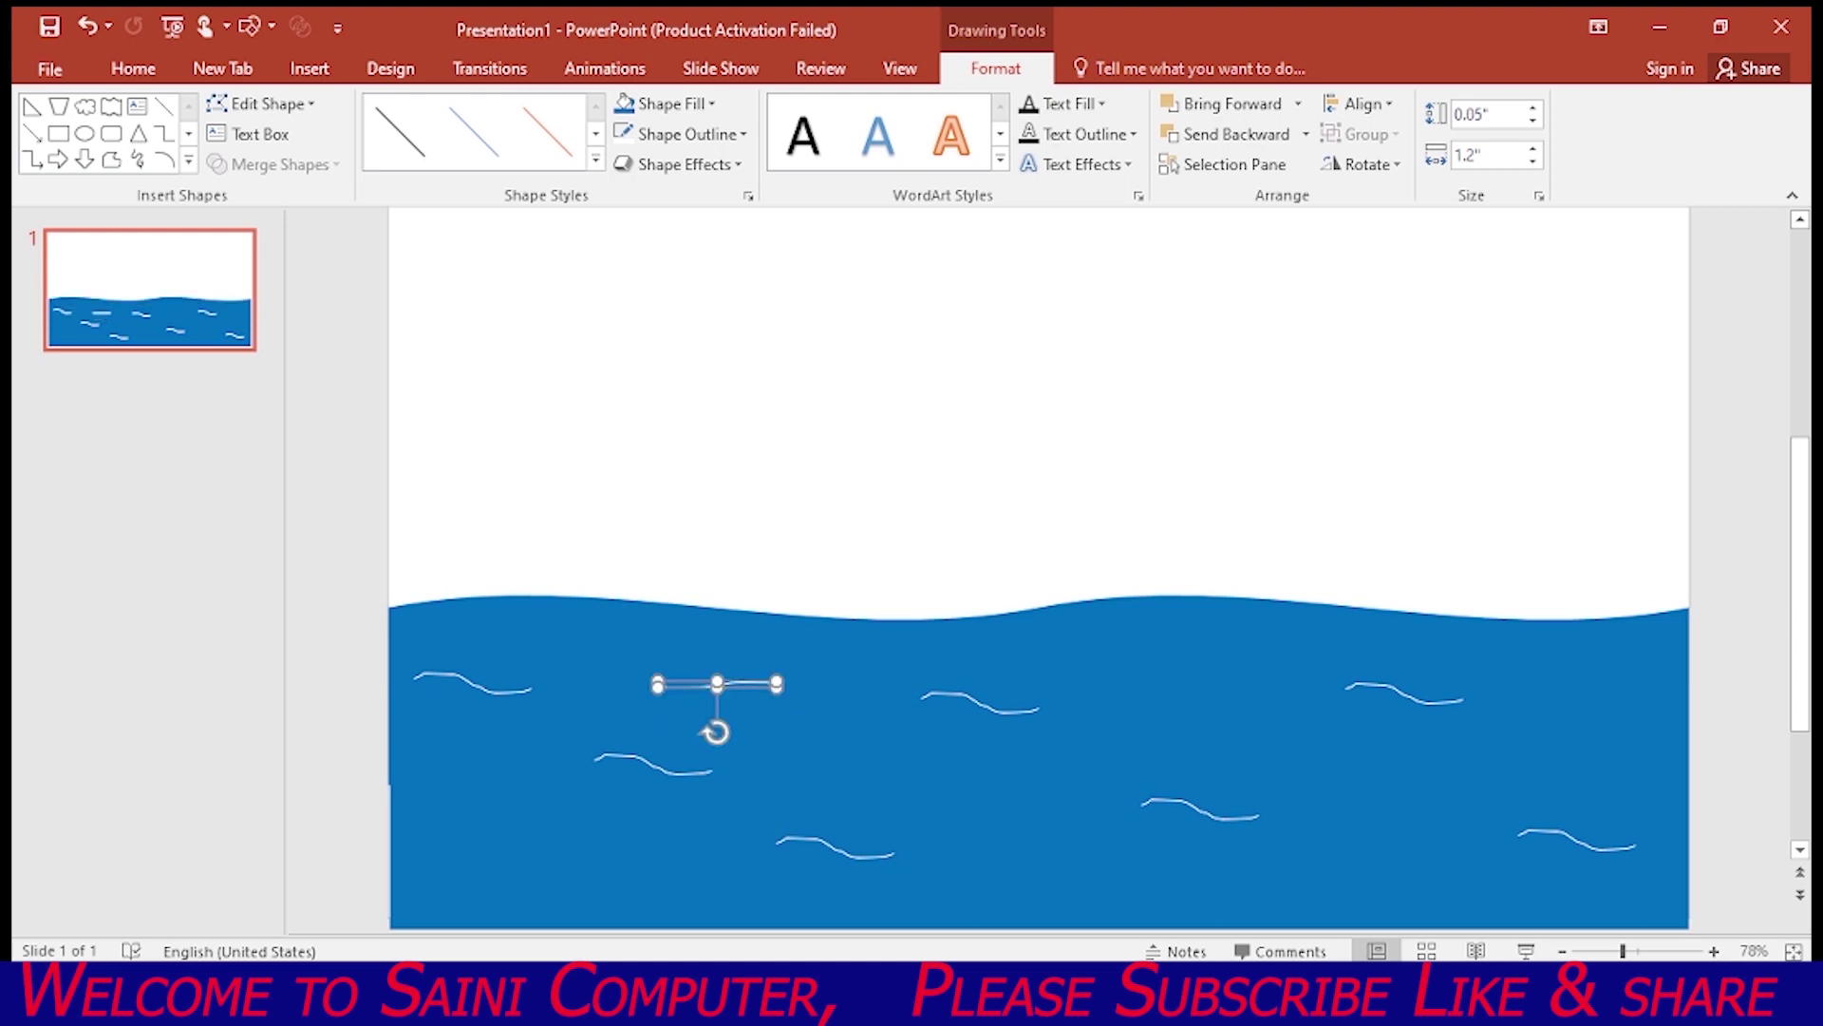
Shift the middle-left ripple down-left, then select the sea and all wave strokes
{"action": "left_click", "coordinate": [1038, 759]}
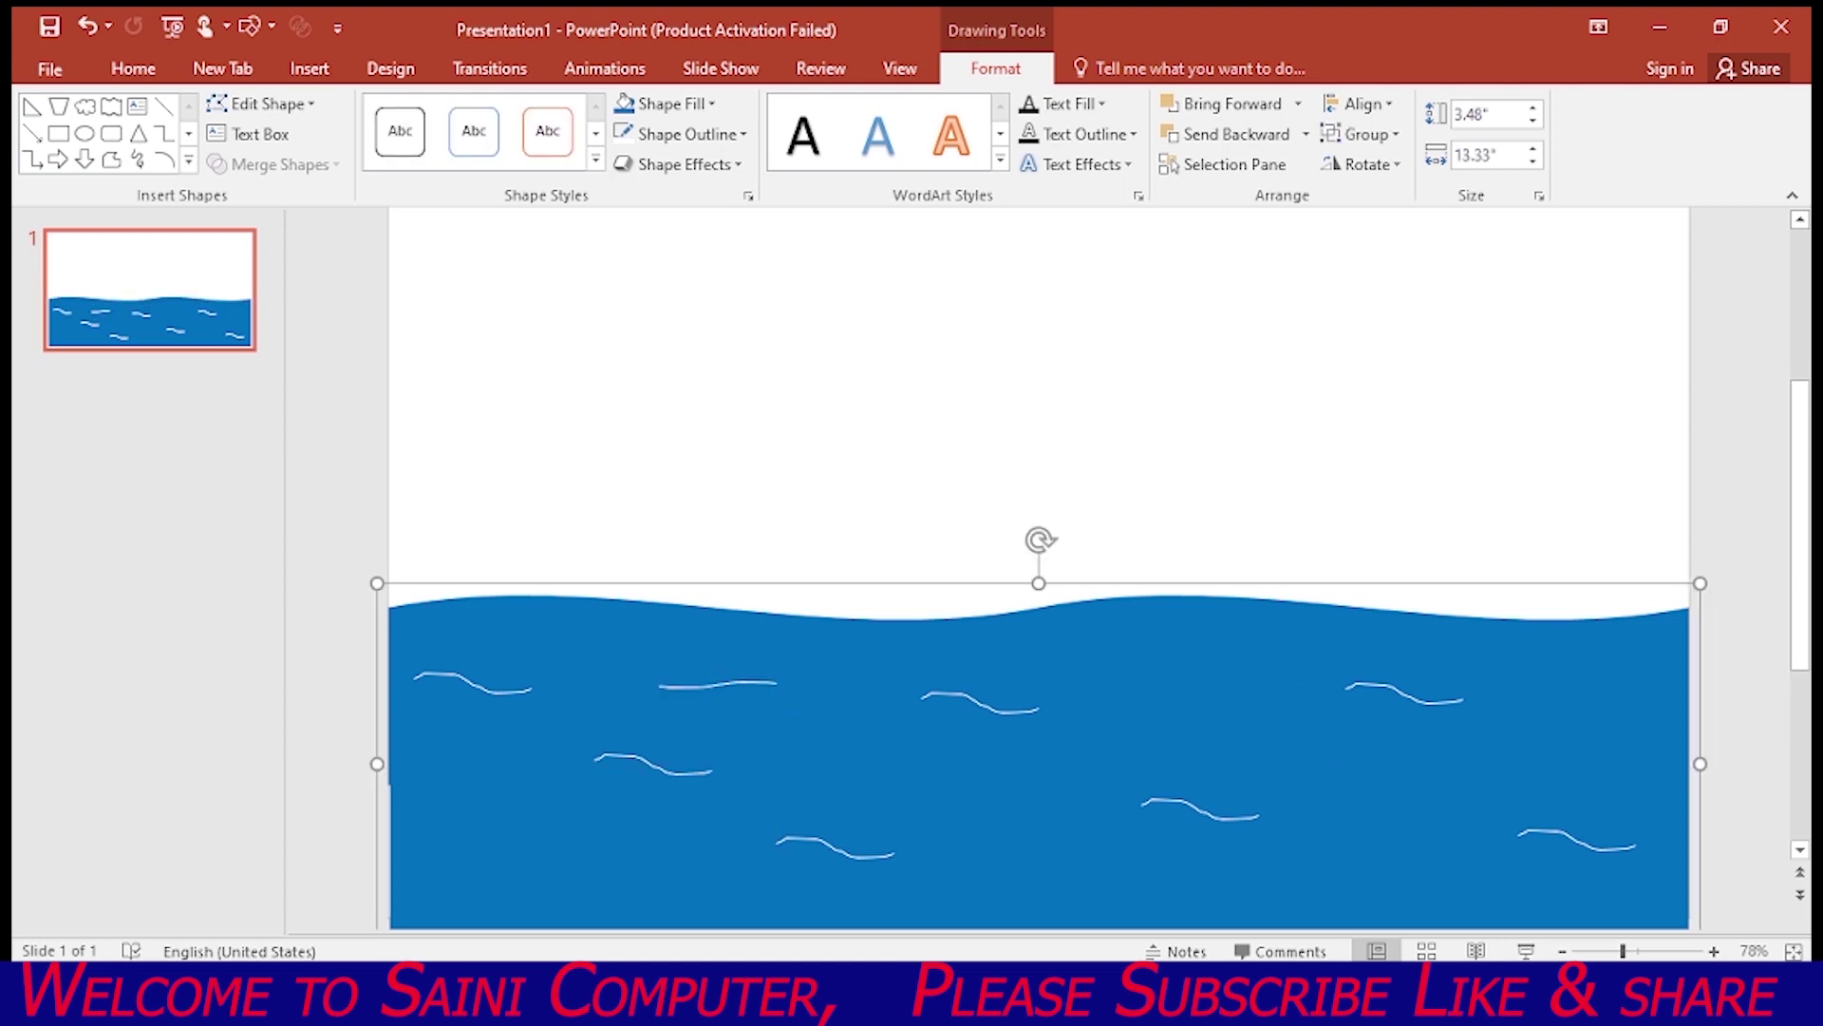
{"action": "left_click", "coordinate": [653, 764]}
{"action": "left_click_drag", "start_coordinate": [653, 764], "coordinate": [591, 794]}
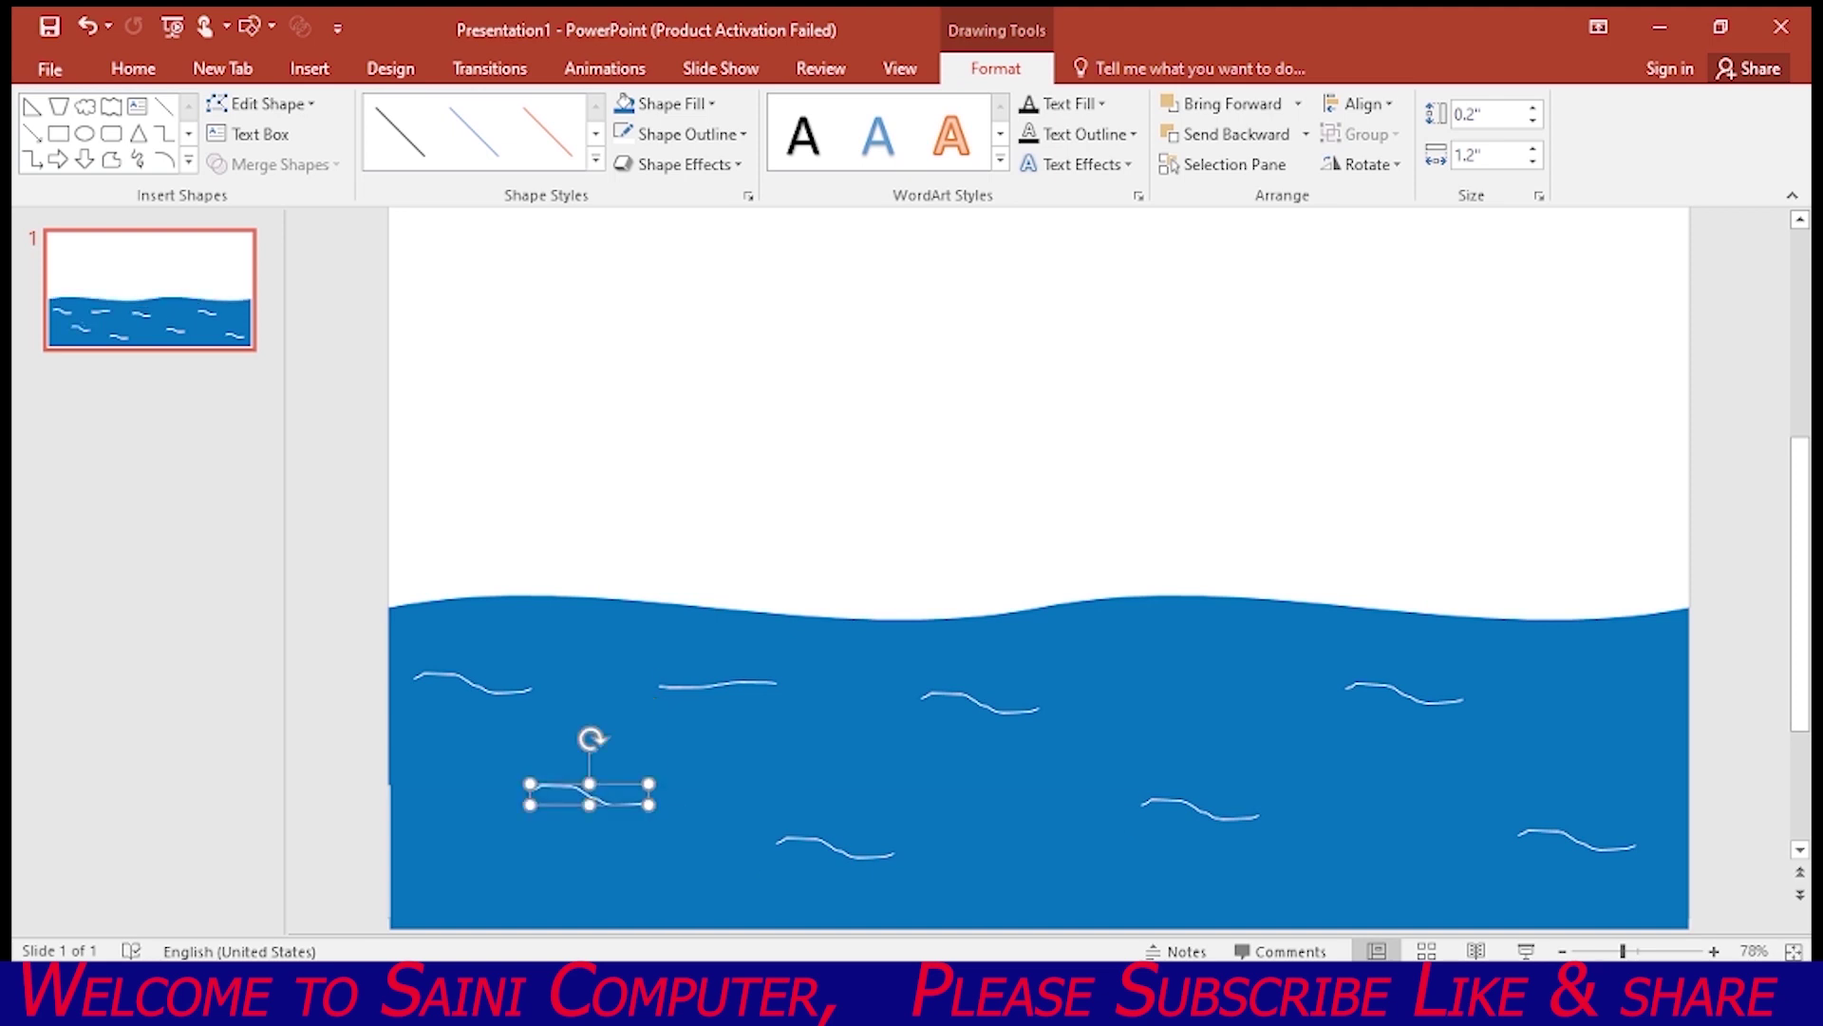
{"action": "left_click_drag", "start_coordinate": [342, 525], "coordinate": [1786, 916]}
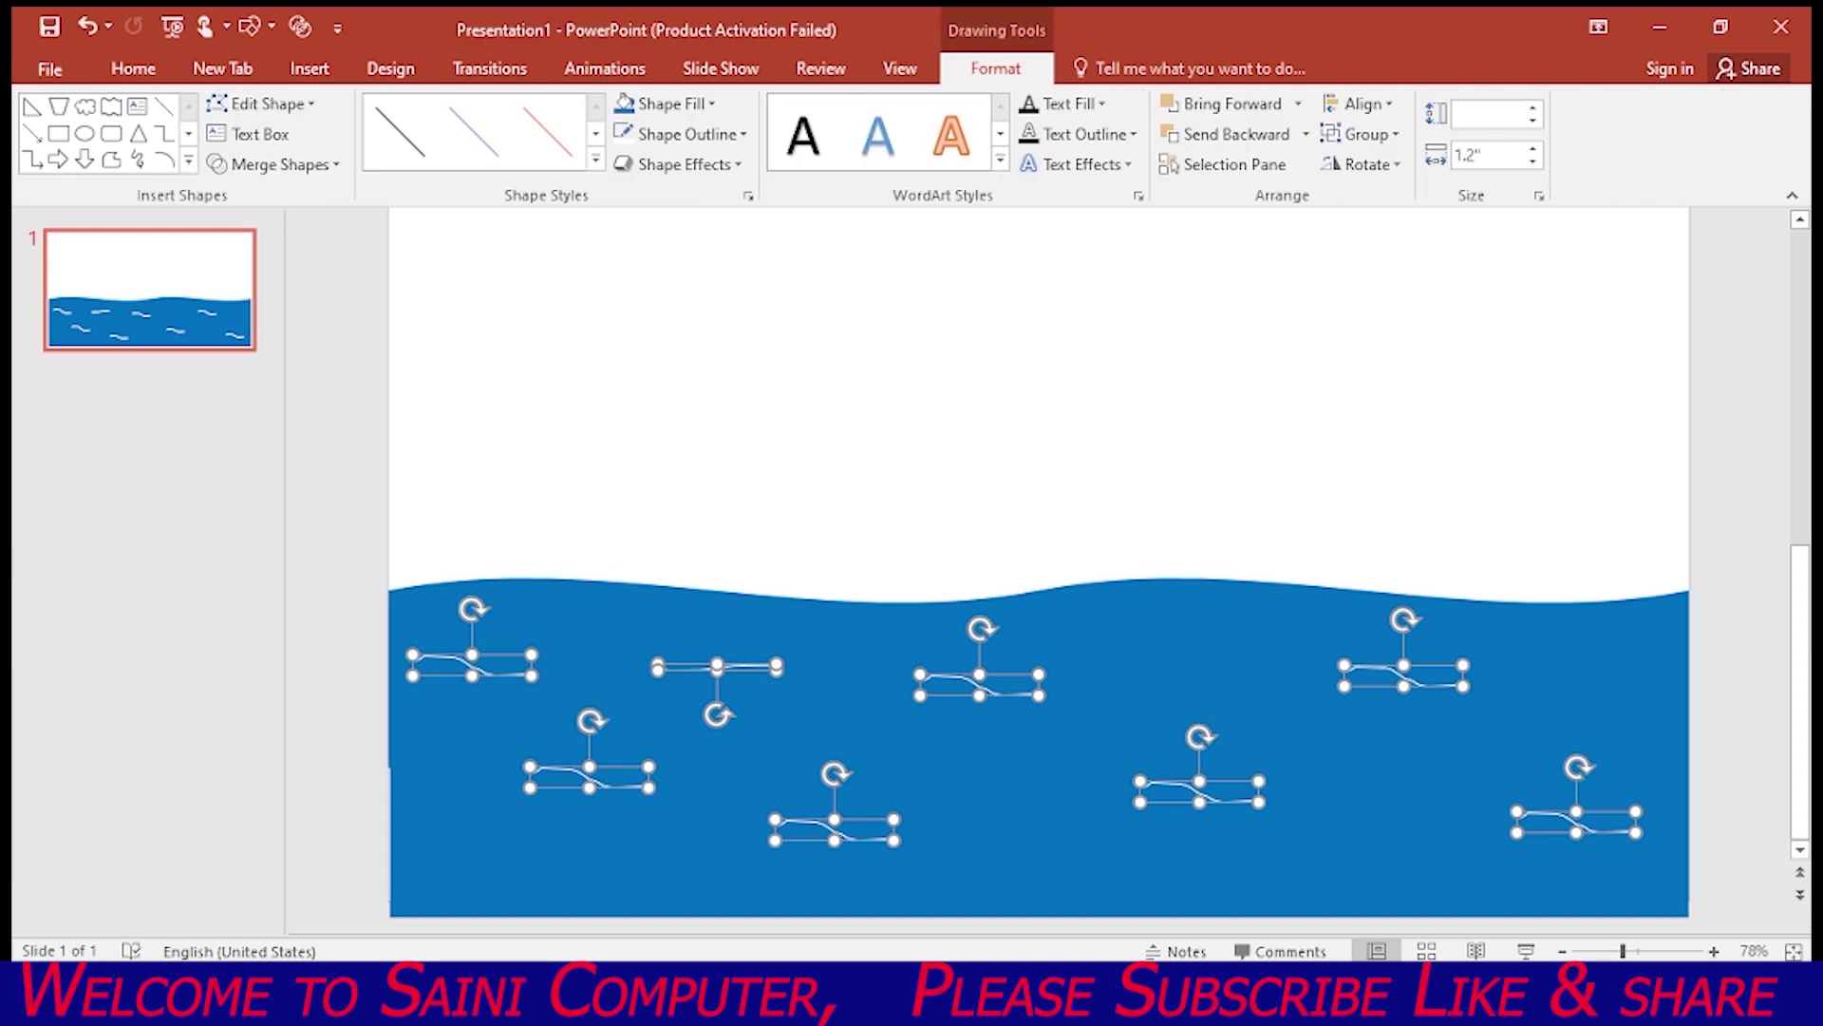
{"action": "key", "text": "ctrl+a"}
Group the blue sea and all nine white ripple lines into one 3.48" × 13.33" object
{"action": "right_click", "coordinate": [1163, 669]}
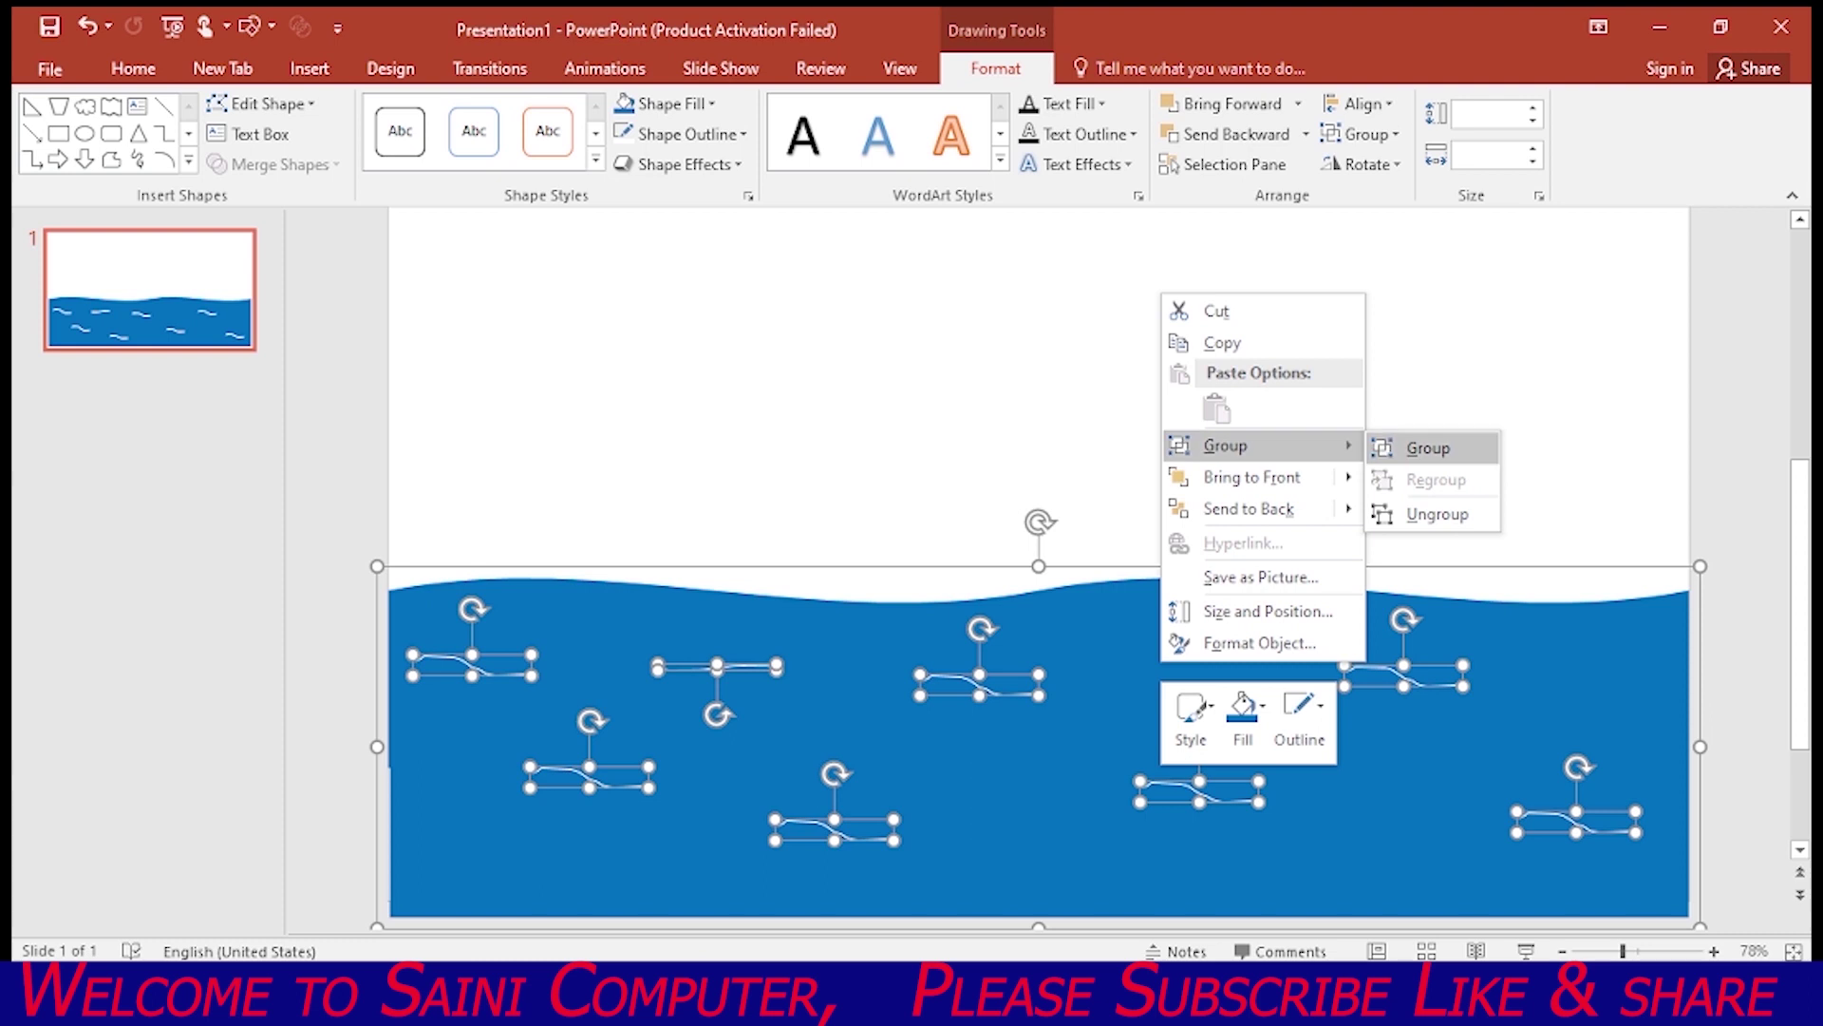
{"action": "left_click", "coordinate": [1428, 448]}
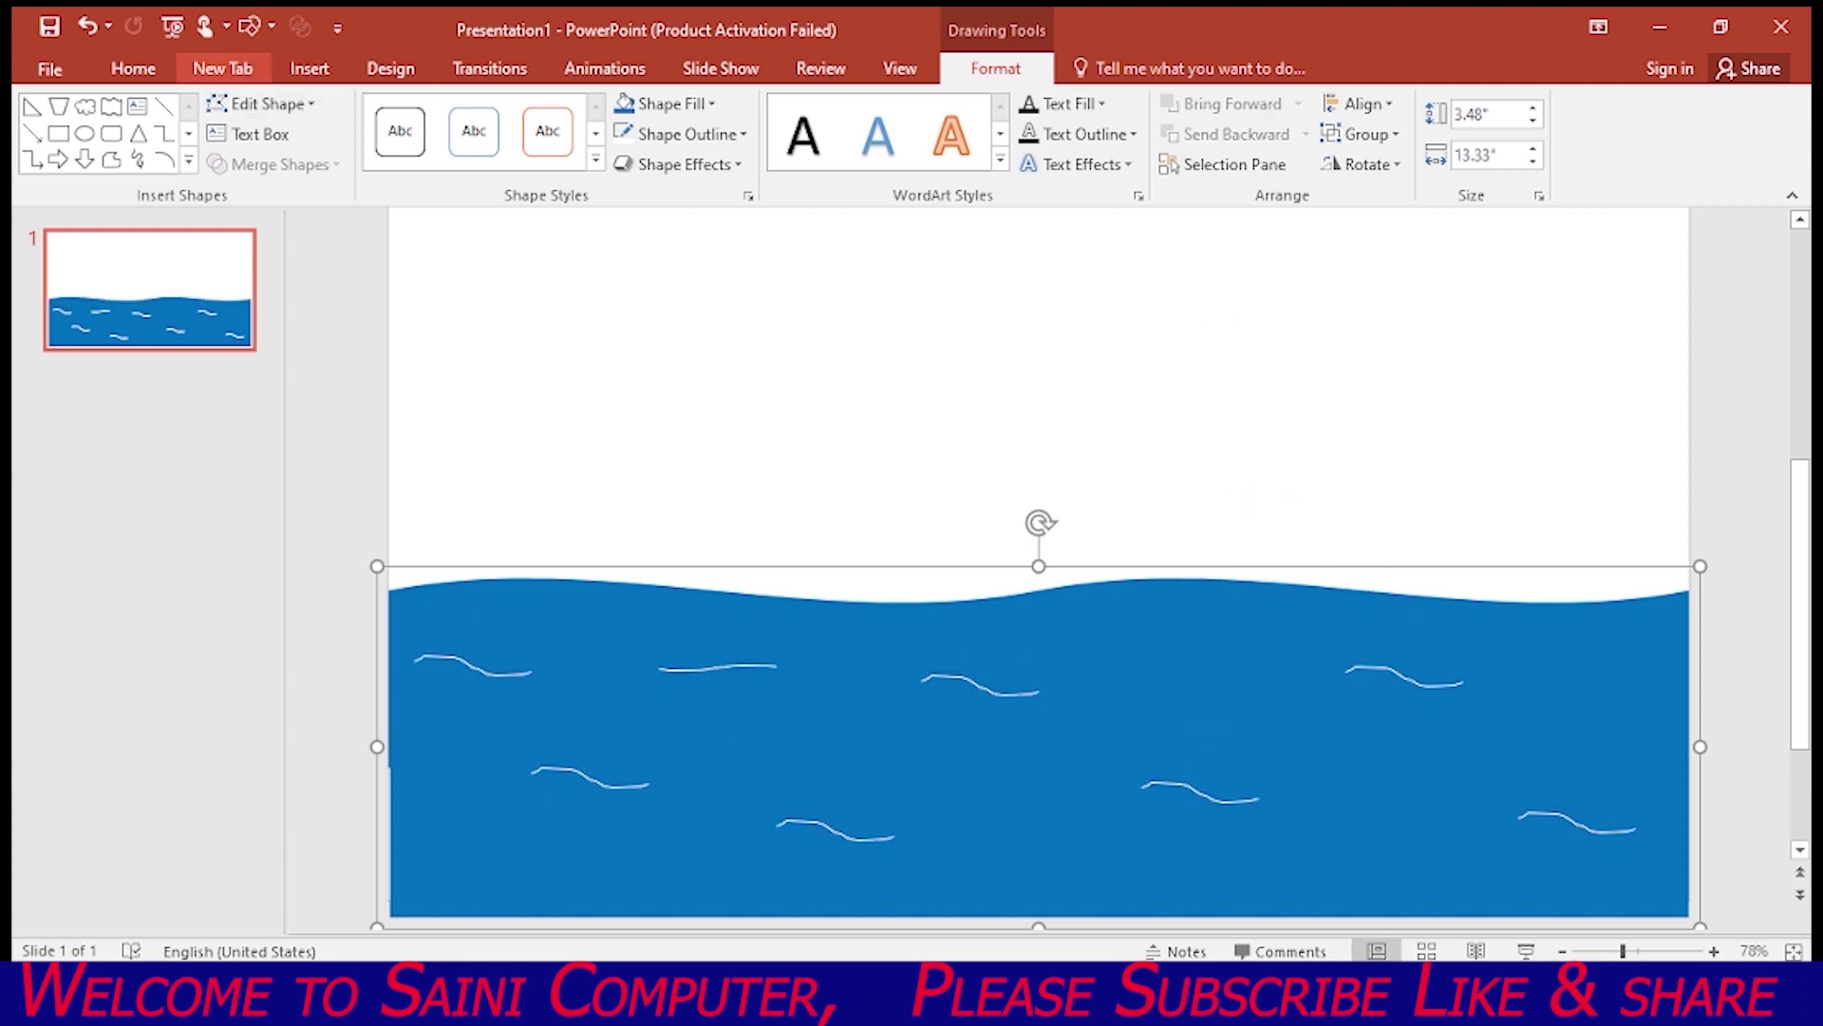
{"action": "left_click", "coordinate": [309, 69]}
Draw a 4.88" × 13.32" light-blue sky rectangle across the slide top, nudged into alignment
{"action": "left_click", "coordinate": [461, 133]}
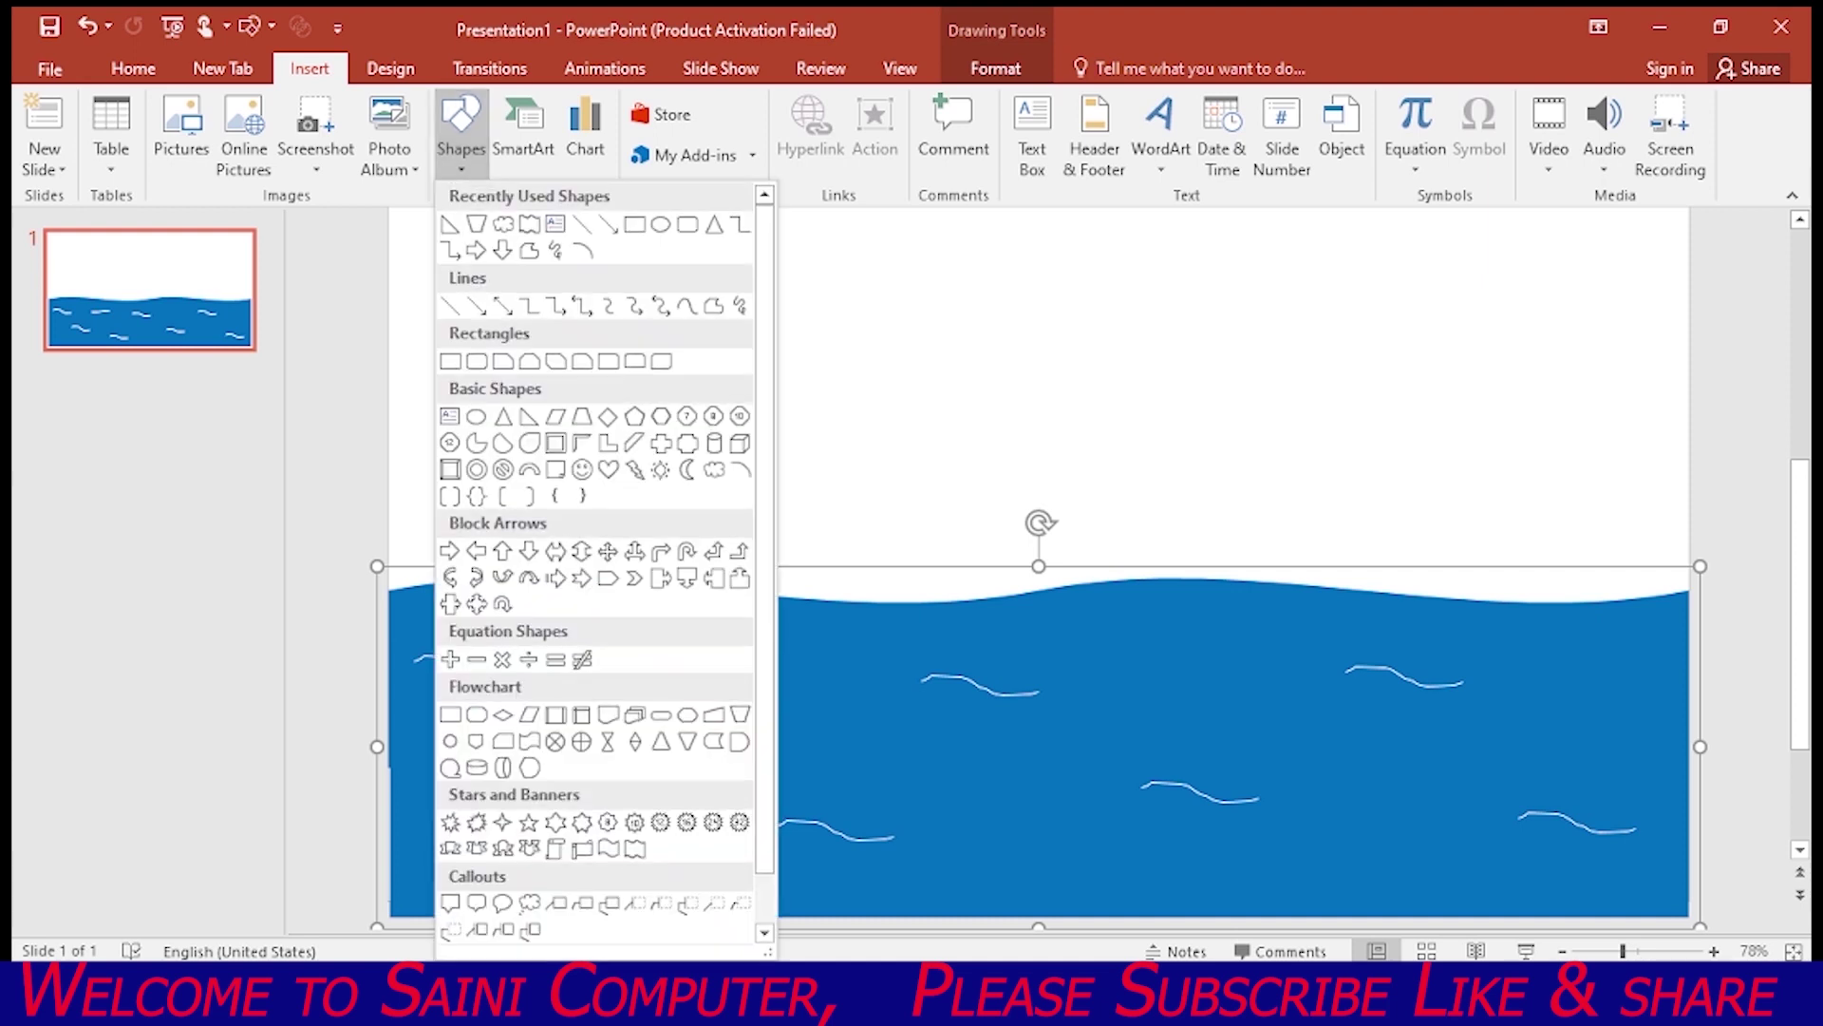
{"action": "left_click", "coordinate": [609, 224]}
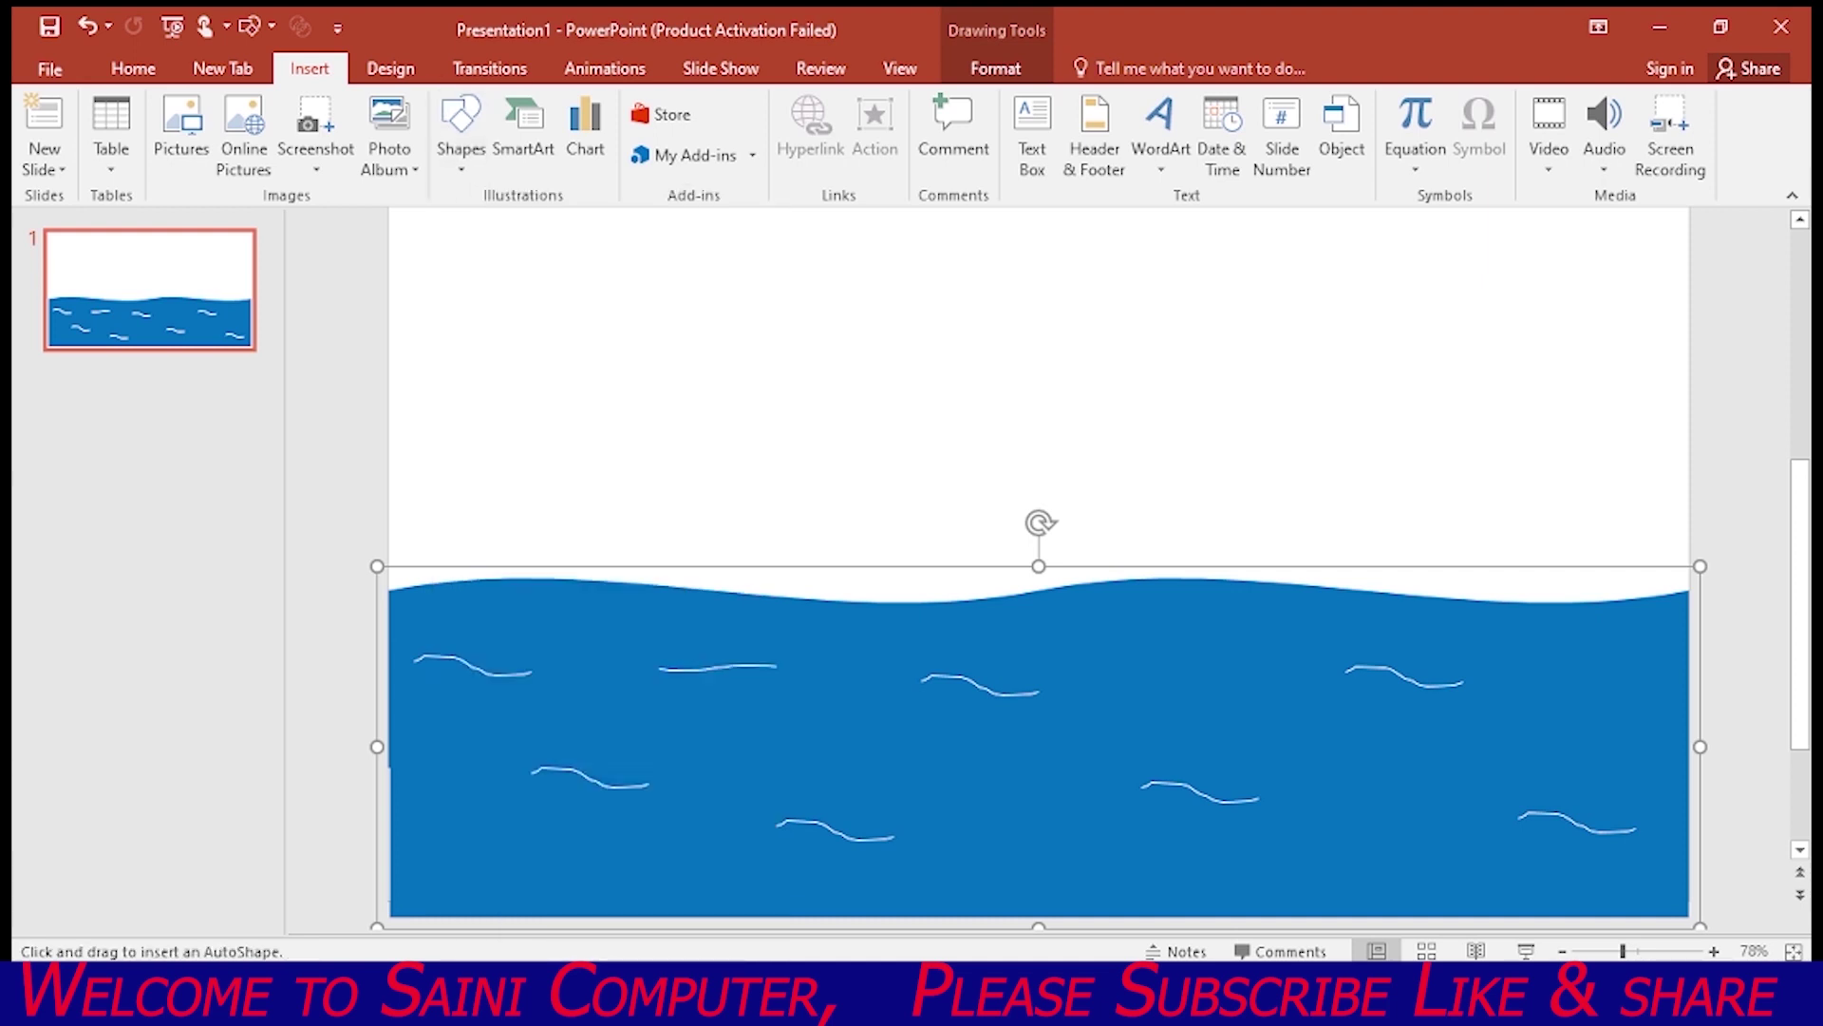
{"action": "left_click_drag", "start_coordinate": [389, 228], "coordinate": [1691, 589]}
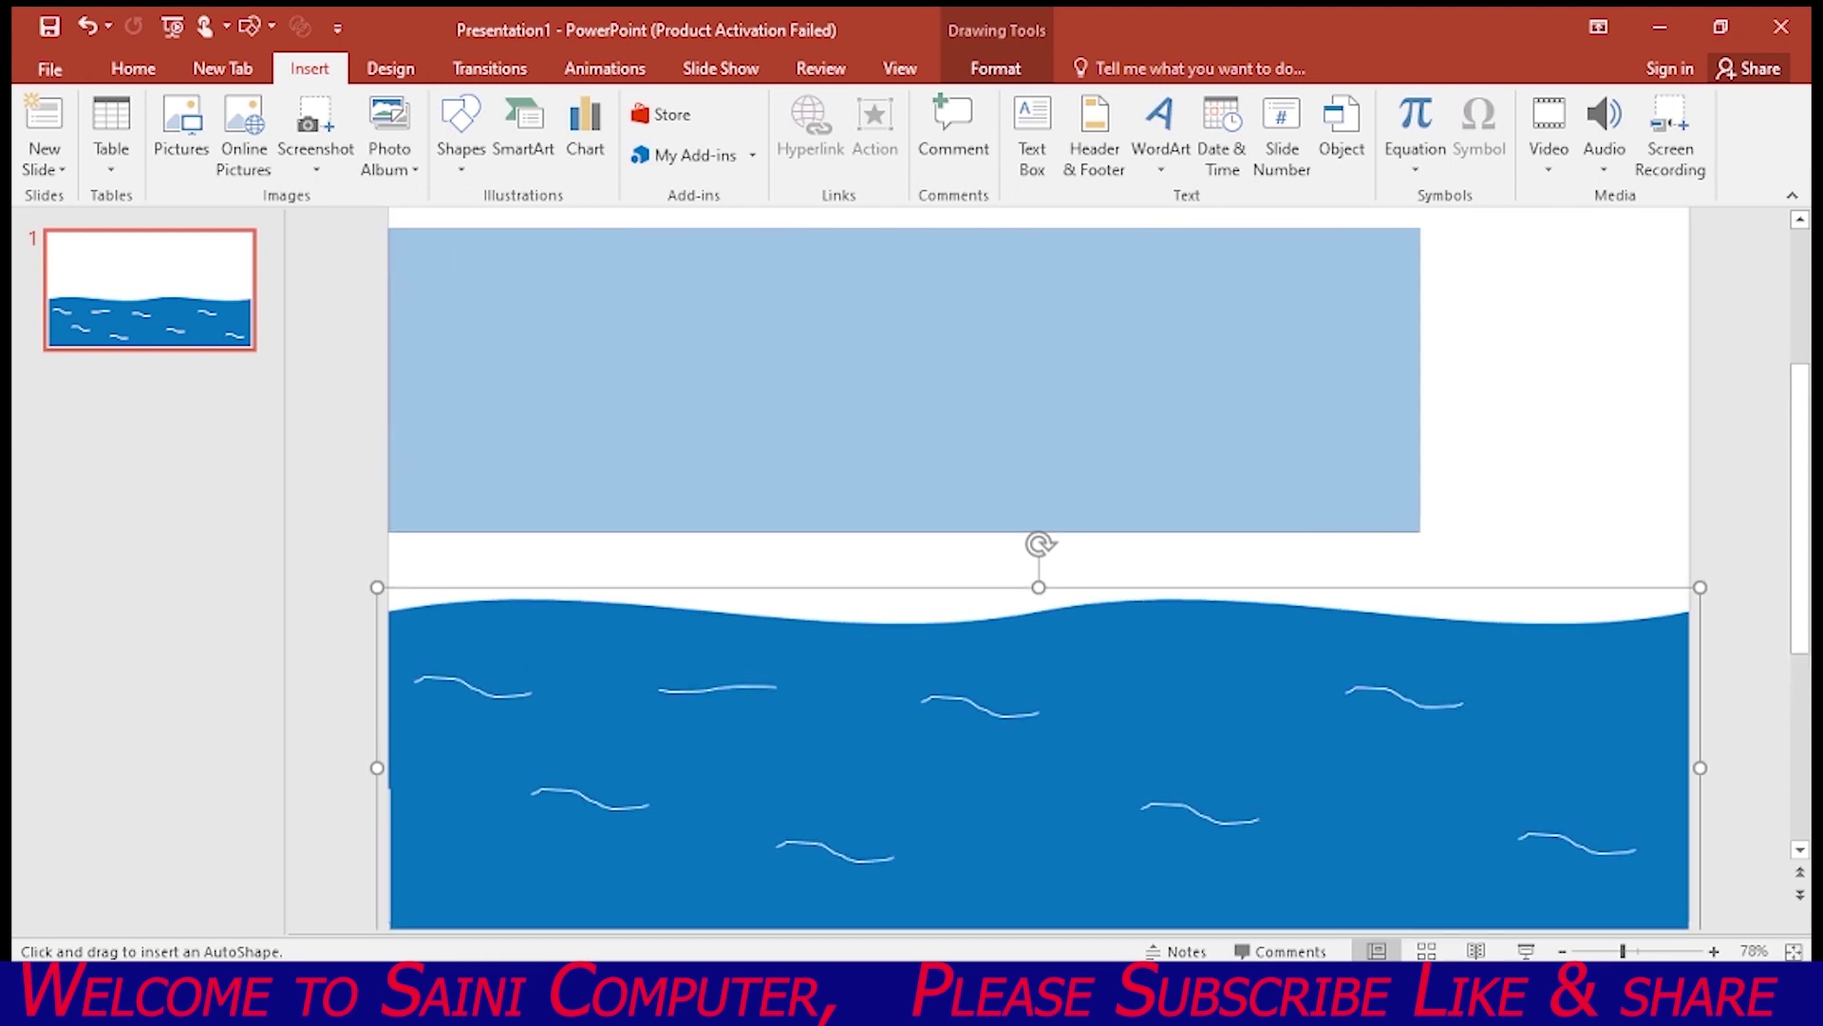
{"action": "left_click_drag", "start_coordinate": [1691, 588], "coordinate": [1685, 650]}
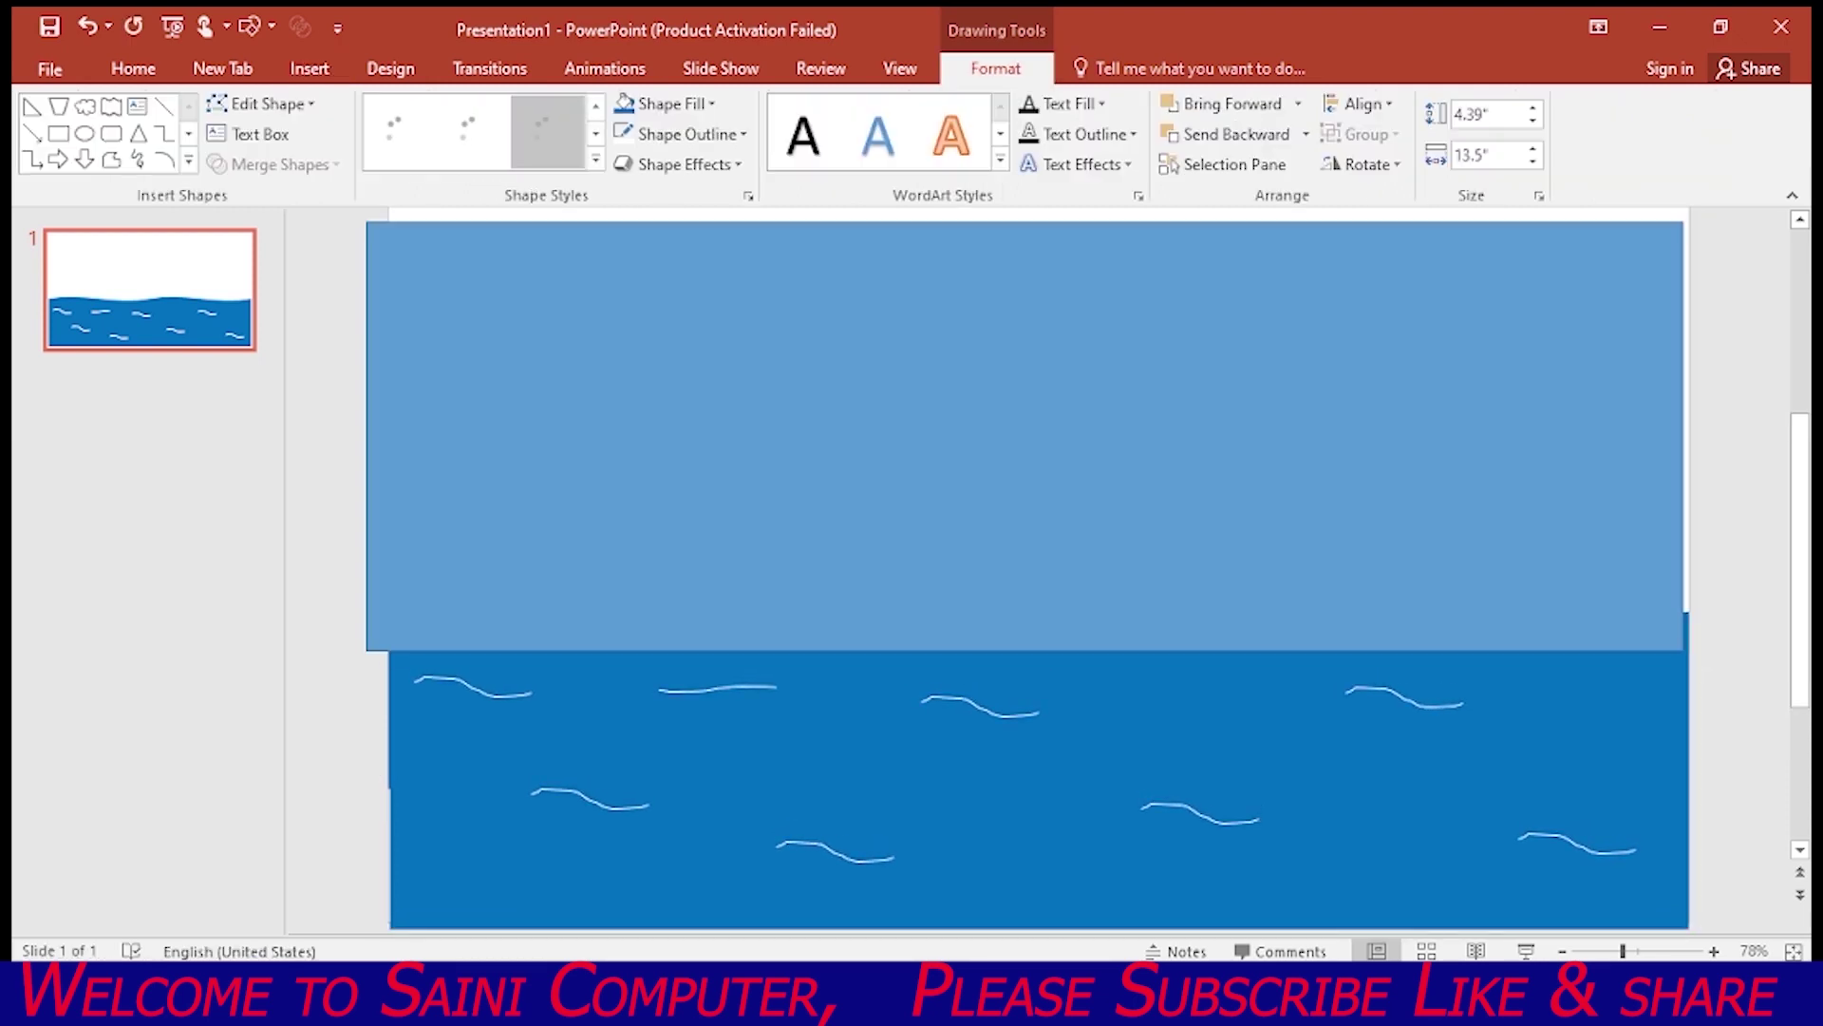
{"action": "key", "text": "Right"}
{"action": "key", "text": "Right"}
{"action": "key", "text": "Down"}
{"action": "key", "text": "Right"}
{"action": "key", "text": "Down"}
{"action": "key", "text": "Right"}
{"action": "key", "text": "Left"}
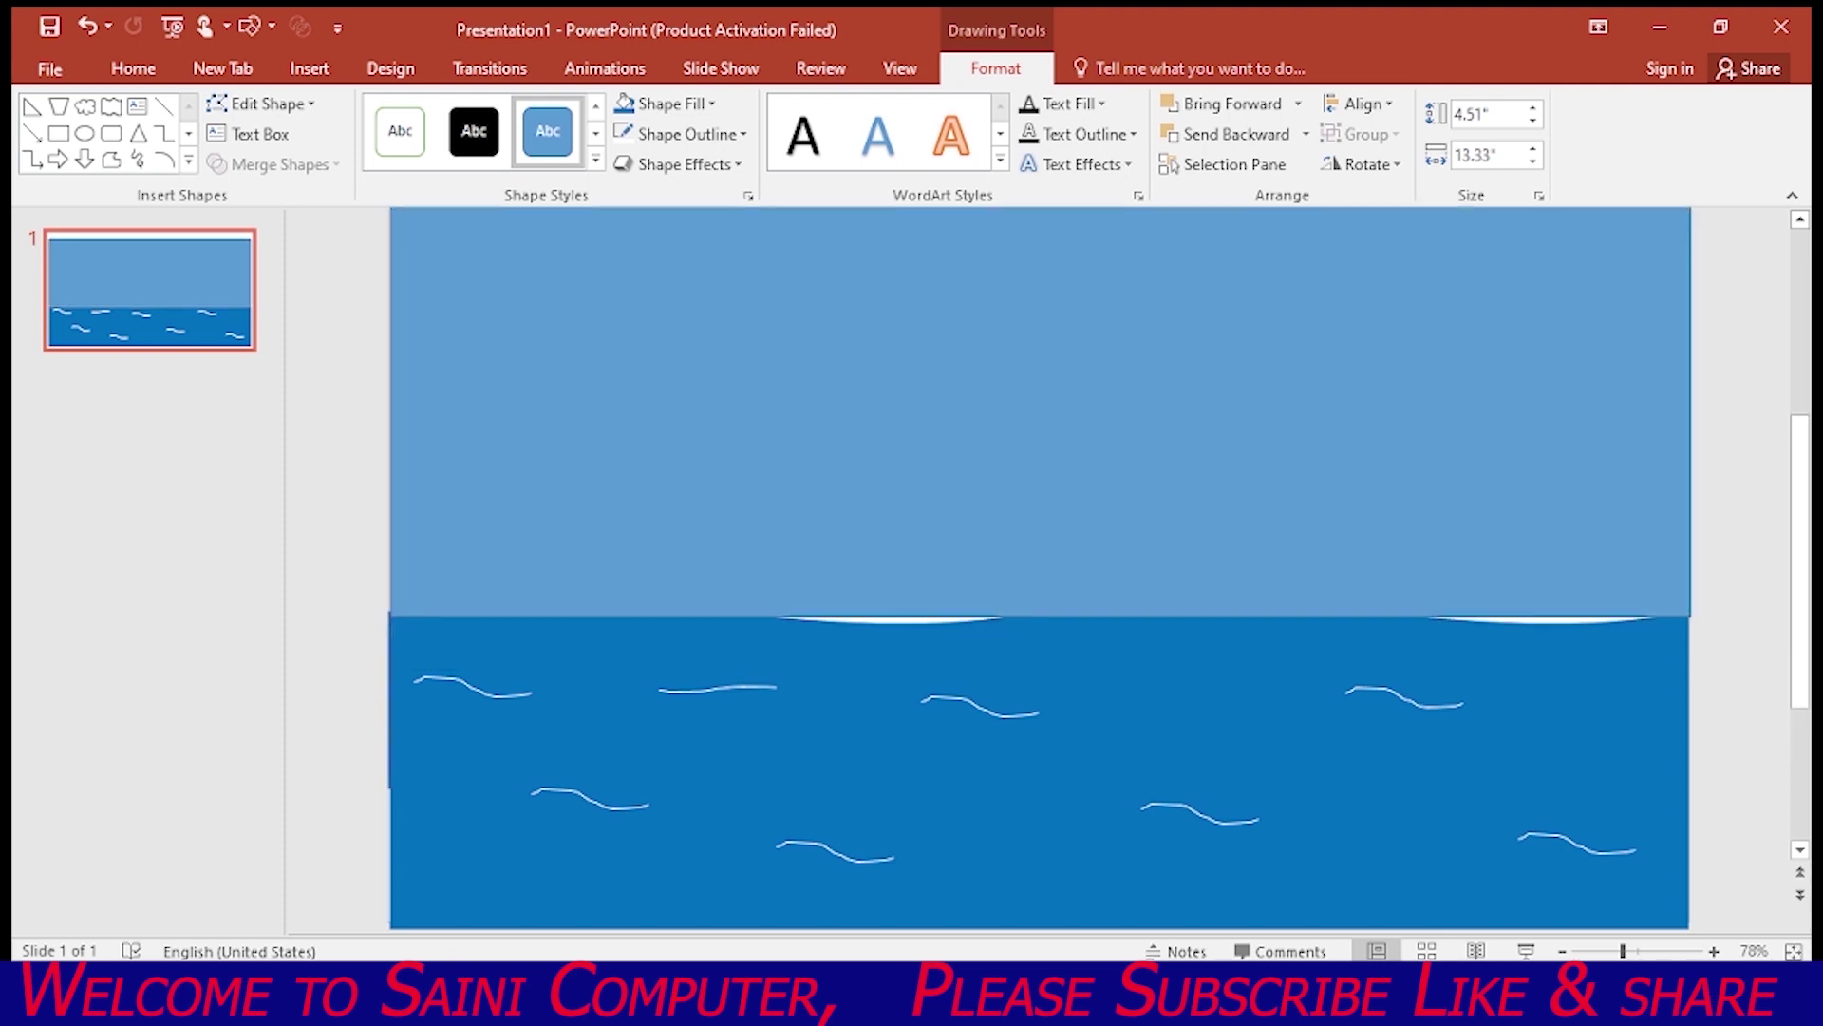
{"action": "key", "text": "Left"}
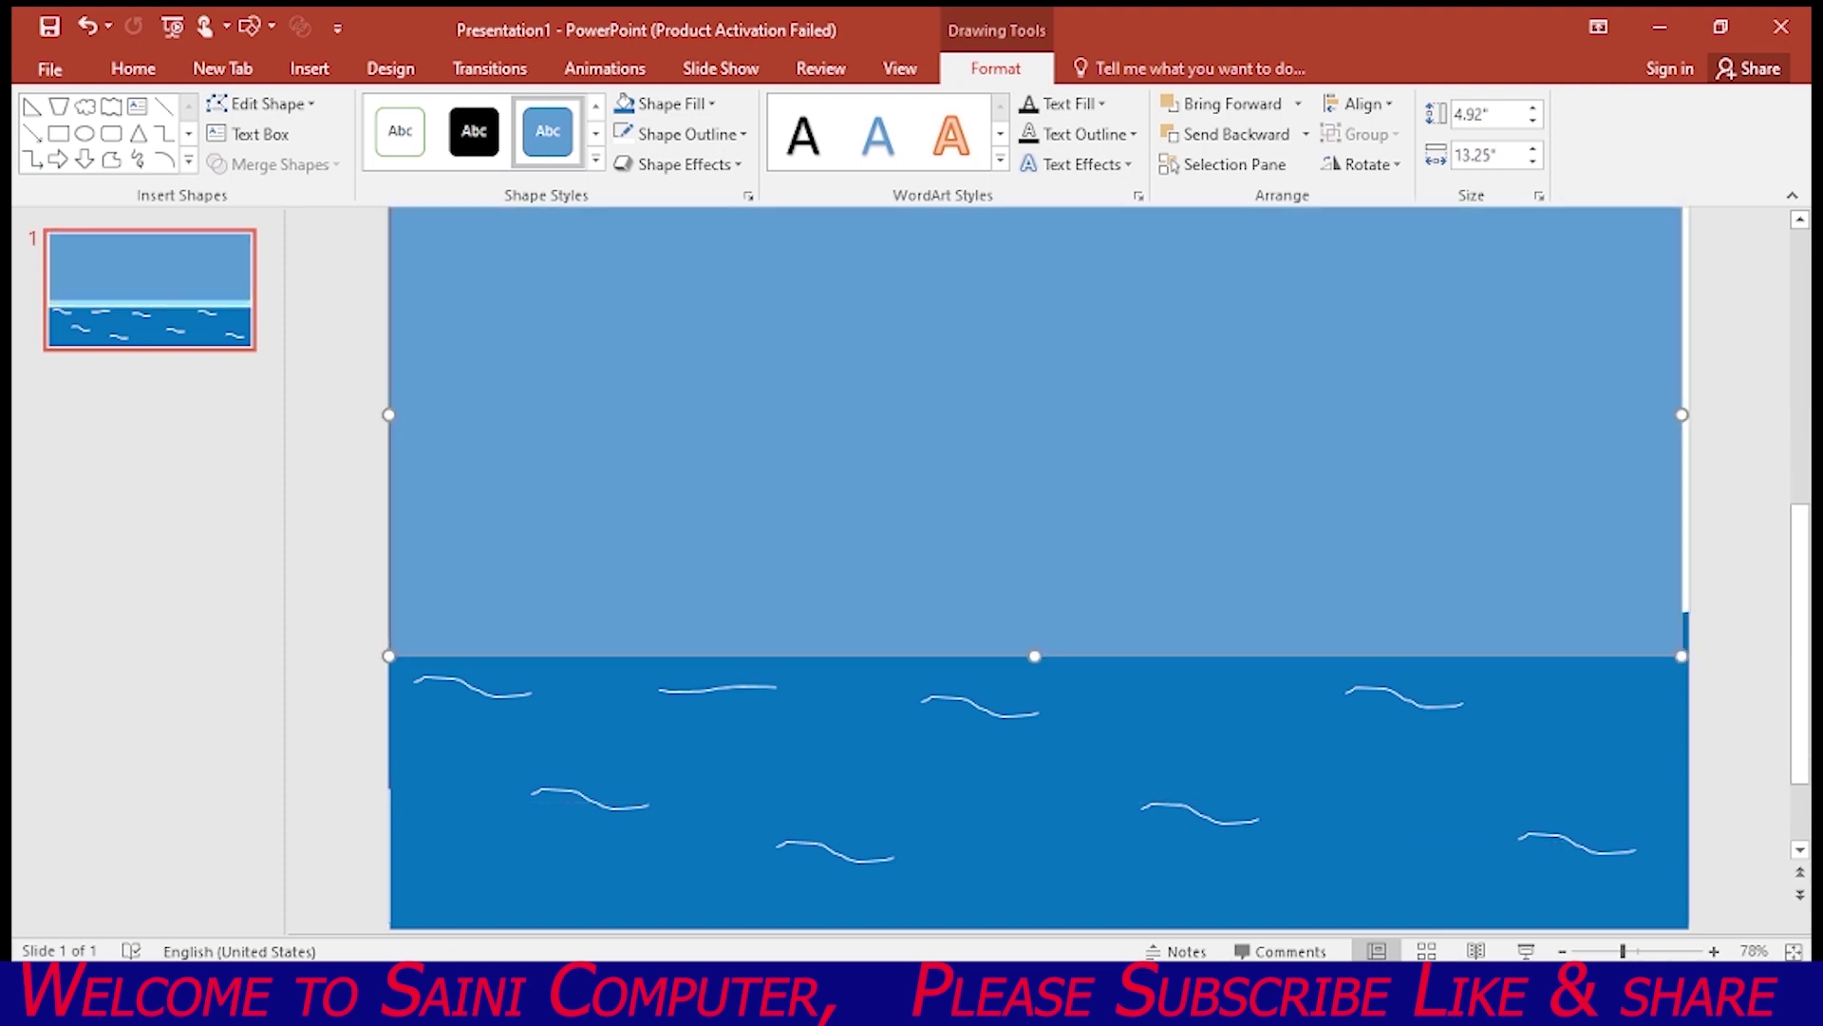
{"action": "key", "text": "Up"}
{"action": "key", "text": "Up"}
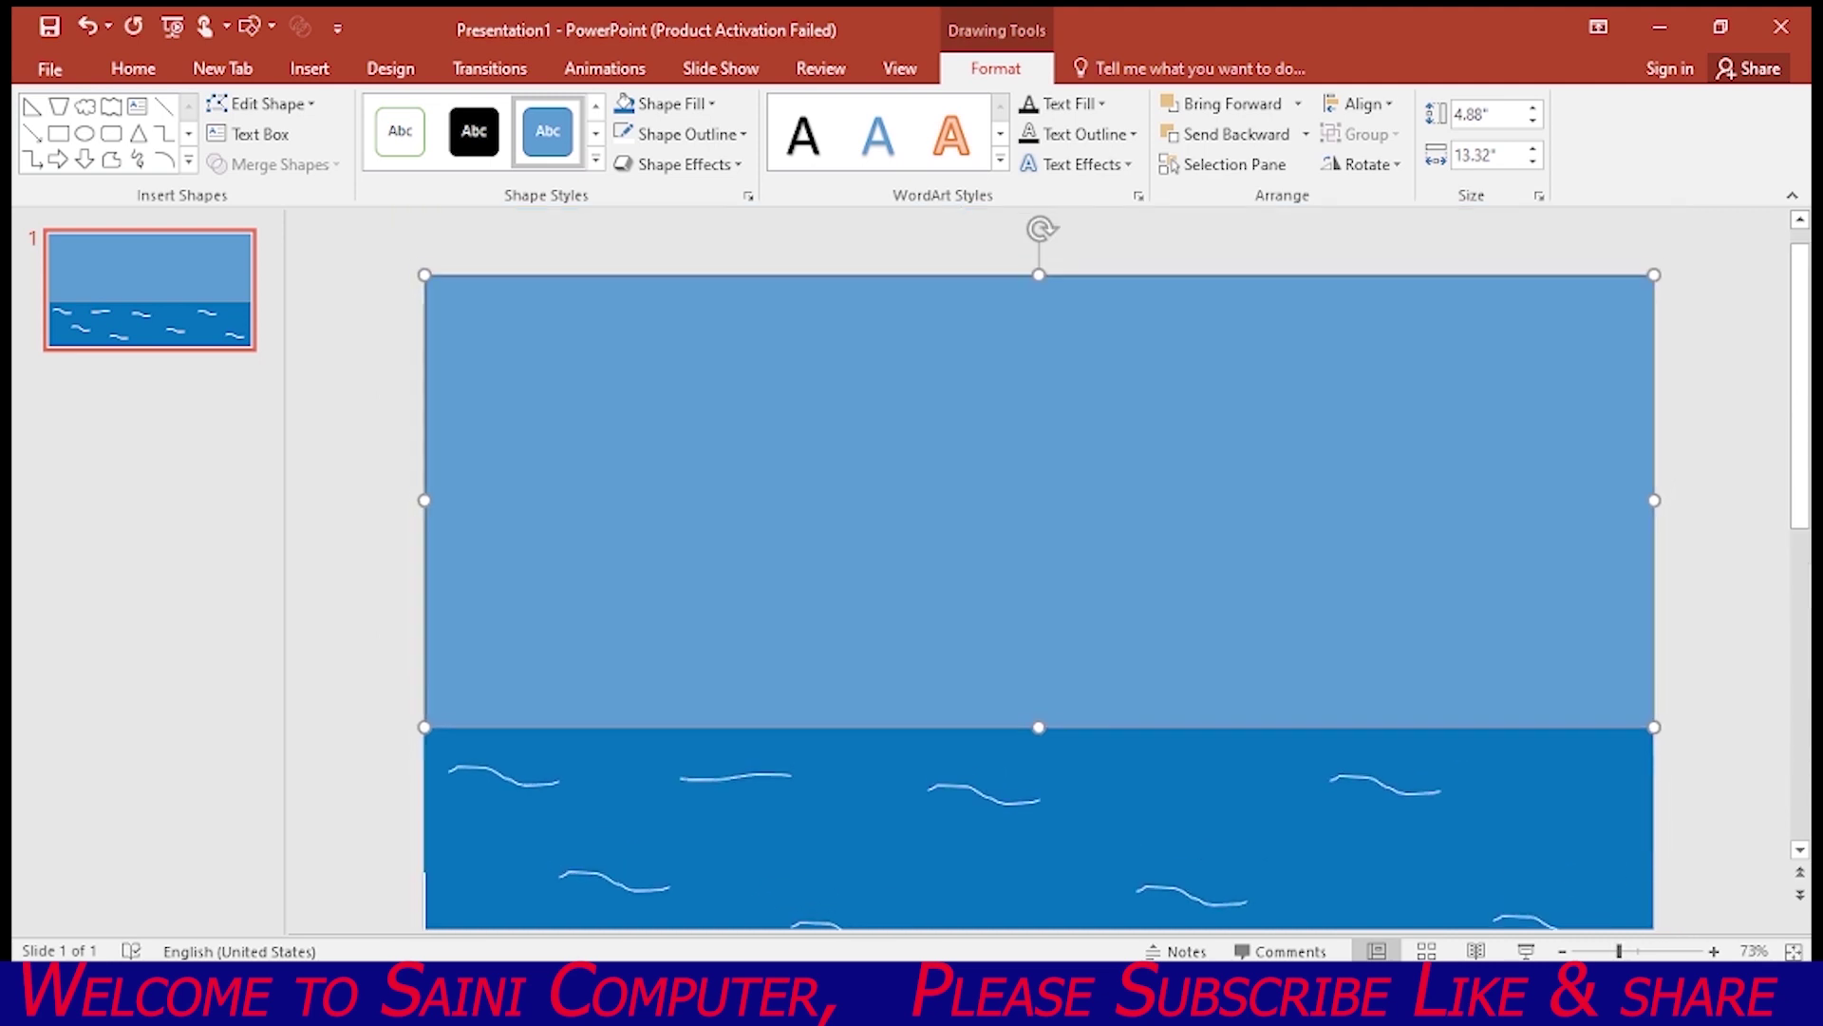
Send the sky rectangle to the back so the sea's wavy crest shows
{"action": "right_click", "coordinate": [1129, 460]}
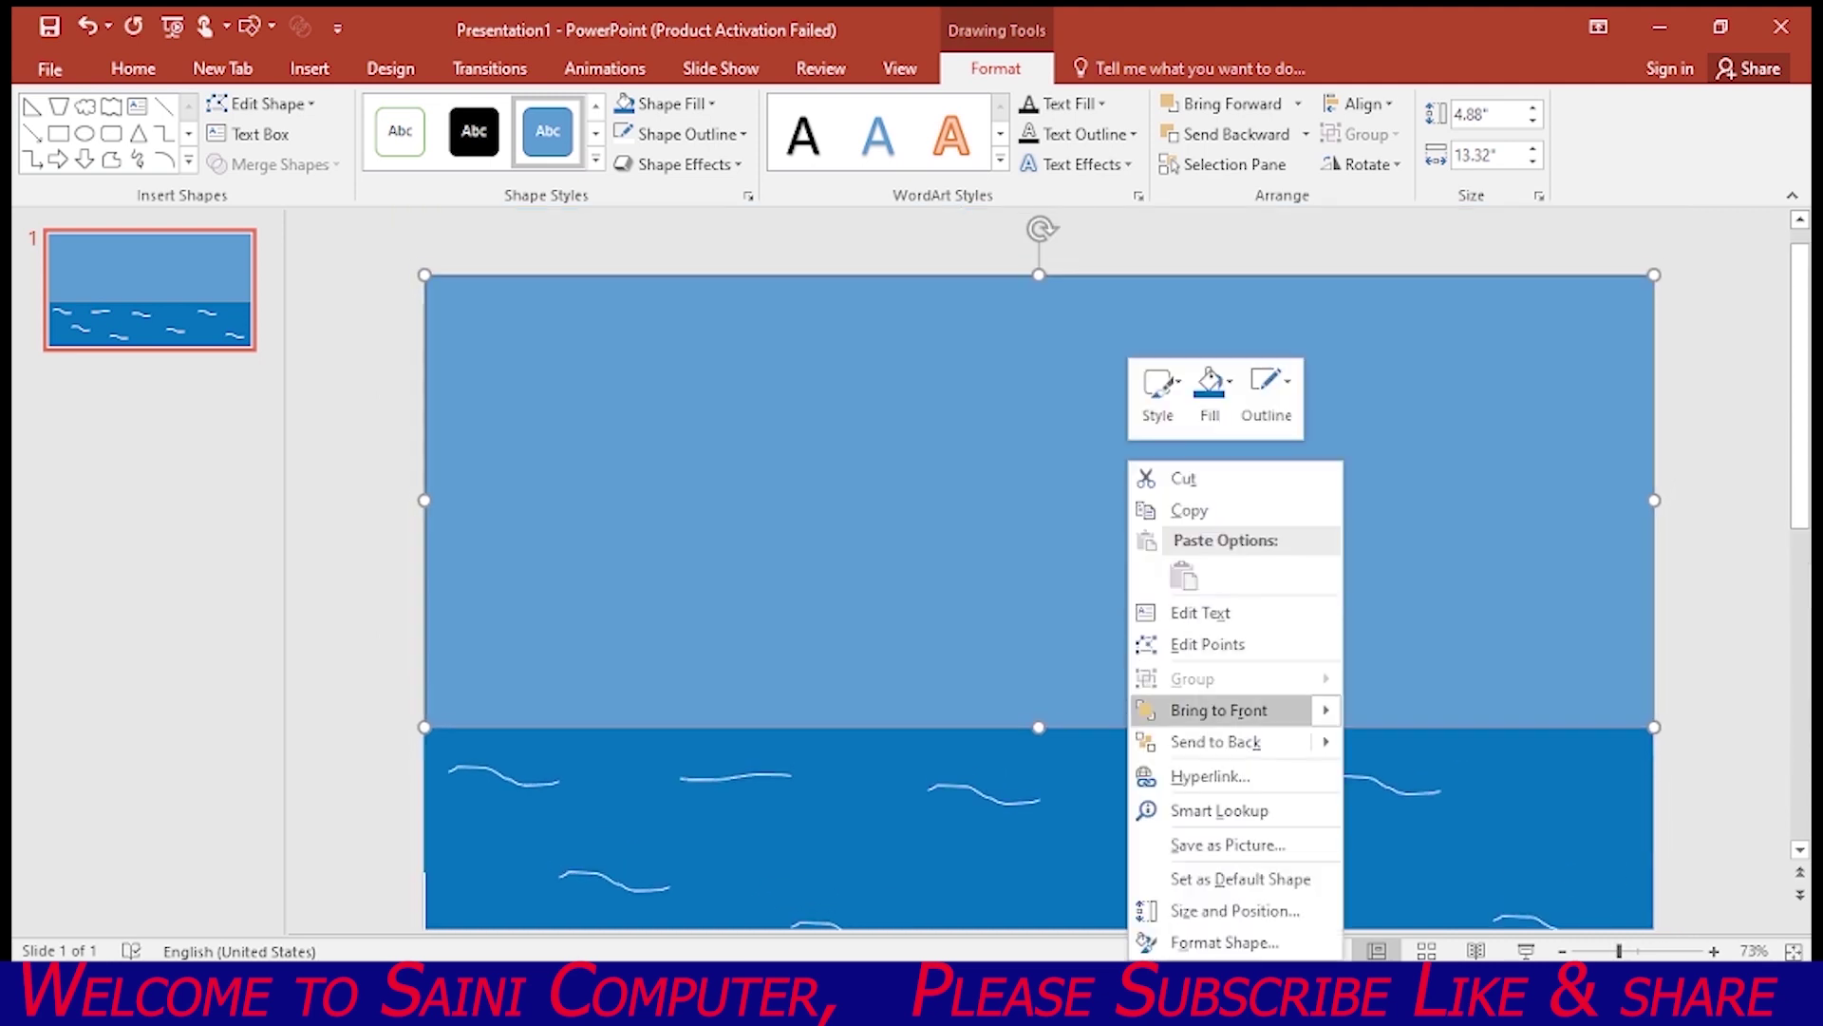
{"action": "mouse_move", "coordinate": [1215, 742]}
{"action": "left_click", "coordinate": [1424, 741]}
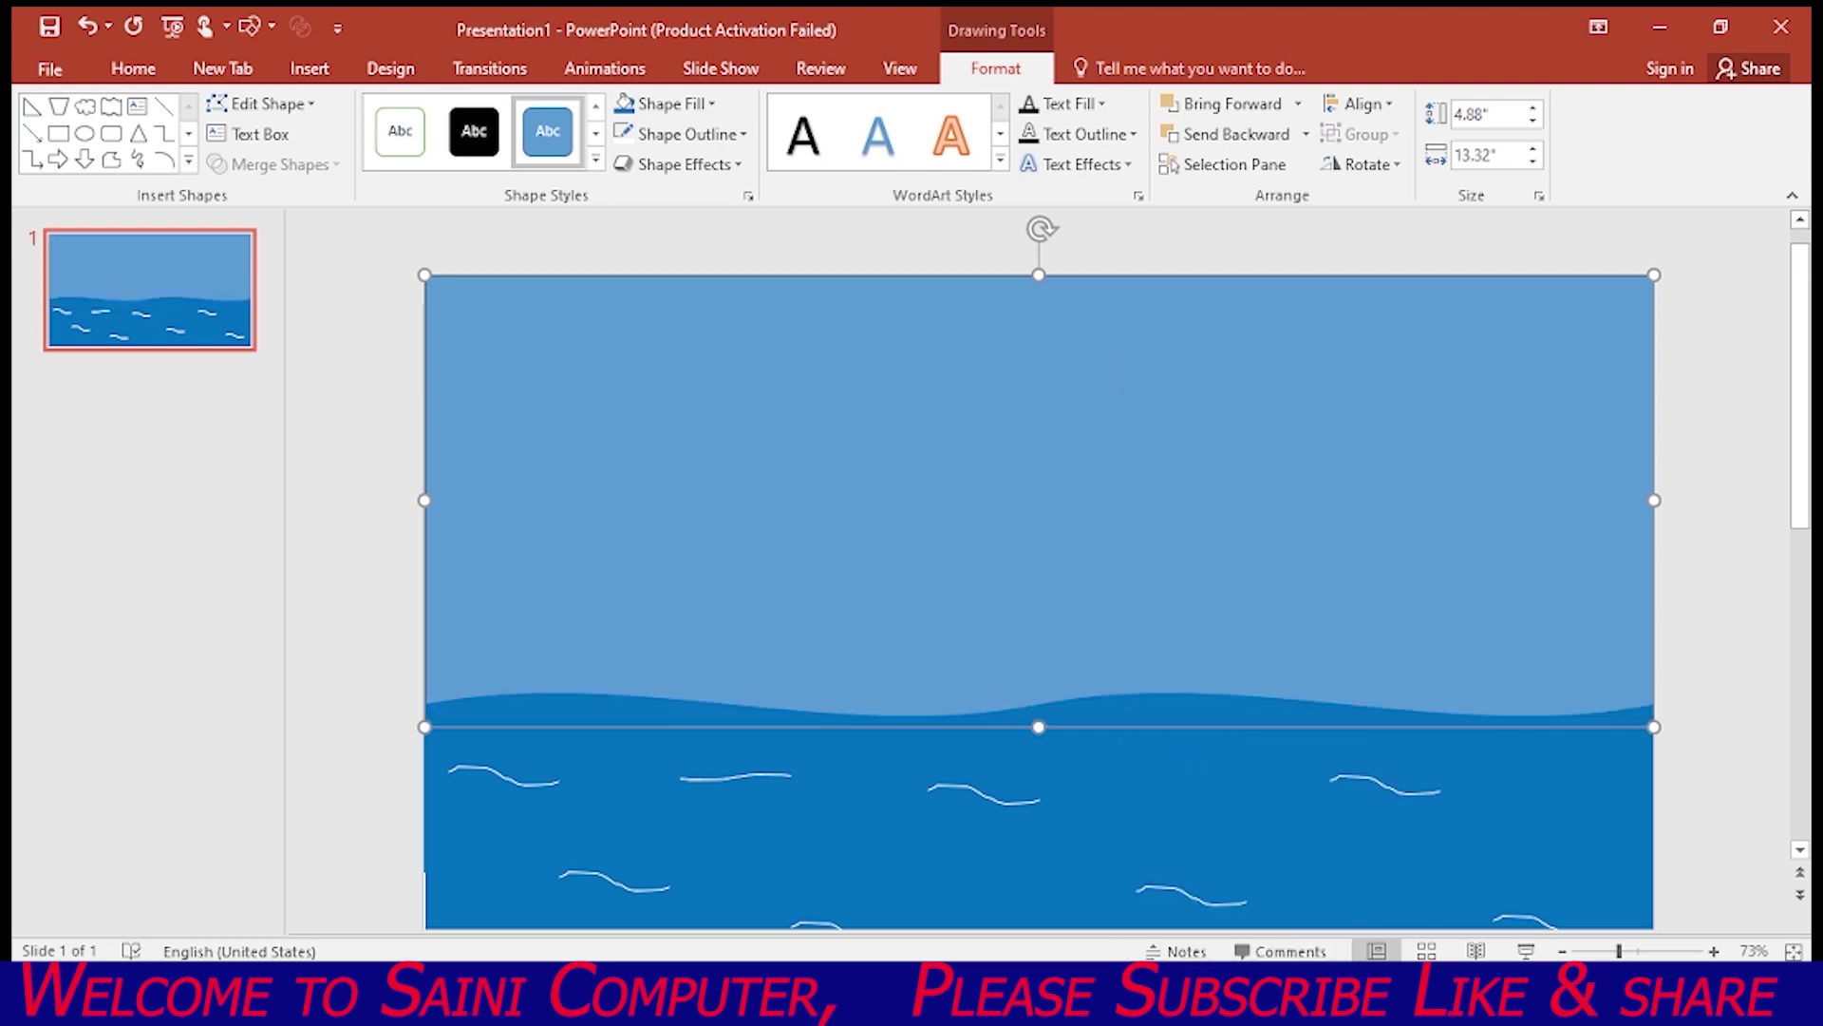
{"action": "left_click", "coordinate": [1039, 759]}
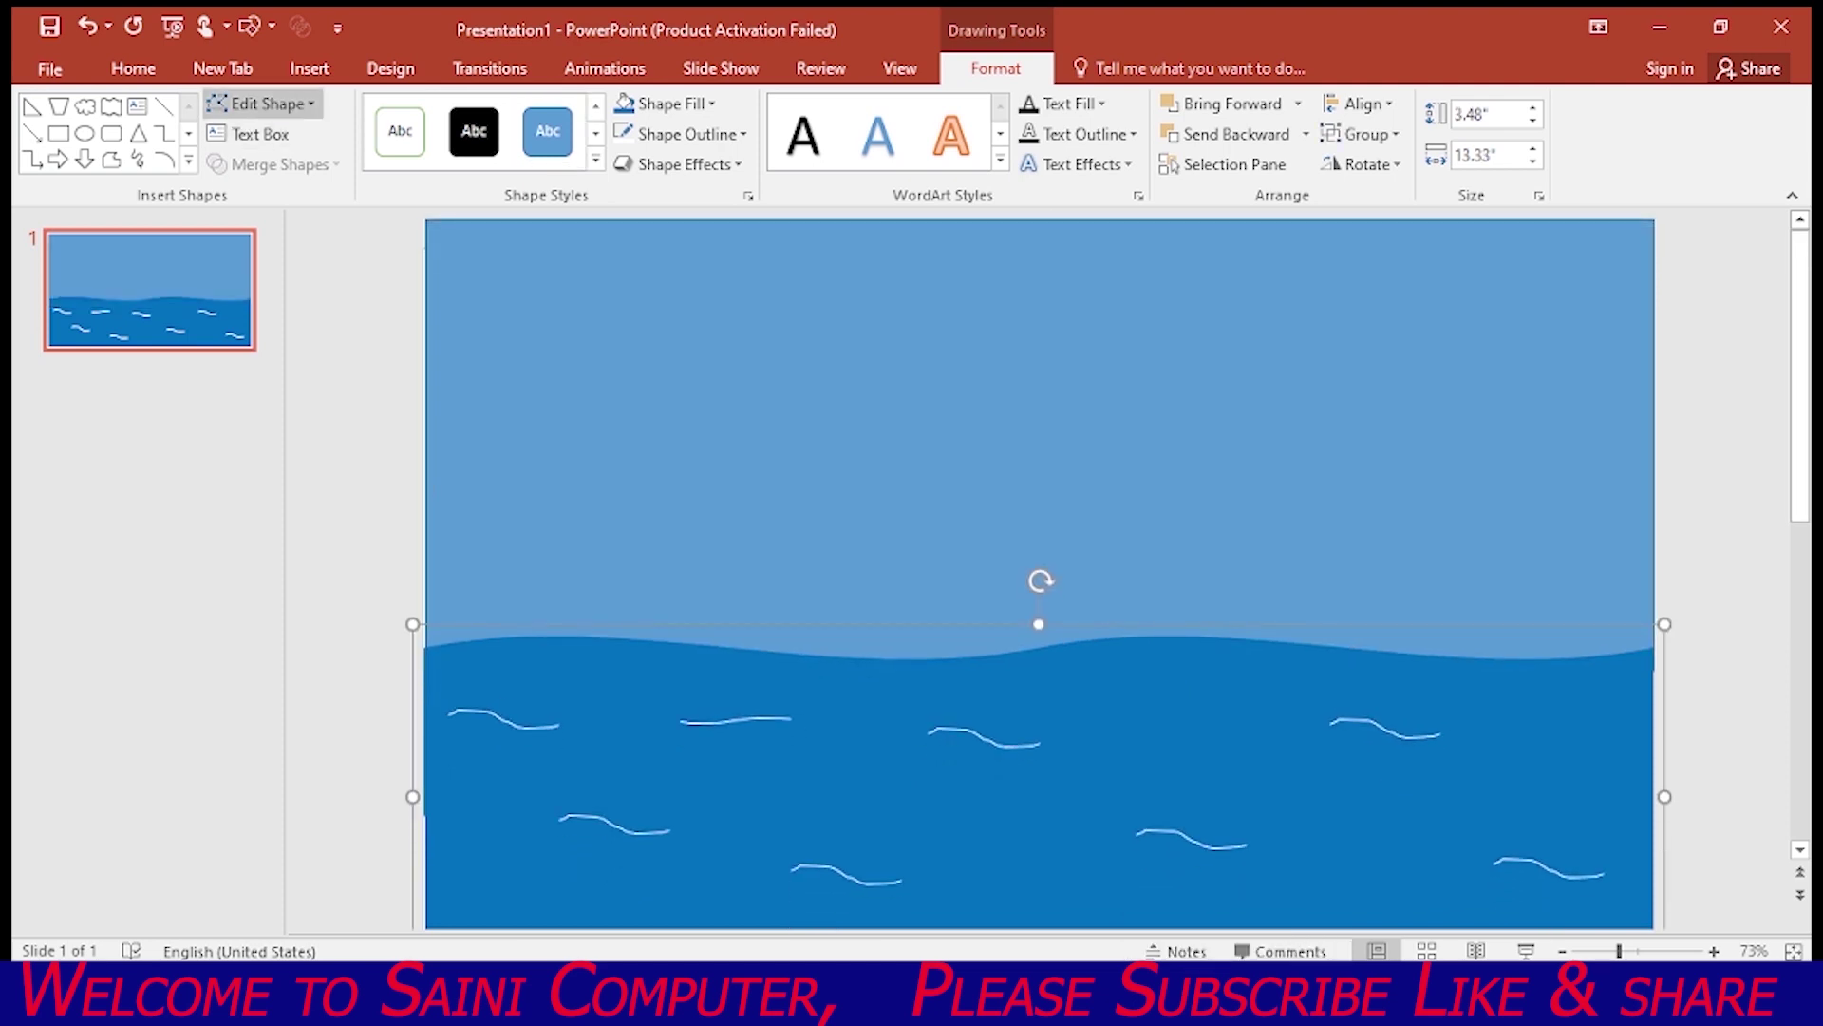
{"action": "left_click_drag", "start_coordinate": [1800, 375], "coordinate": [1799, 460]}
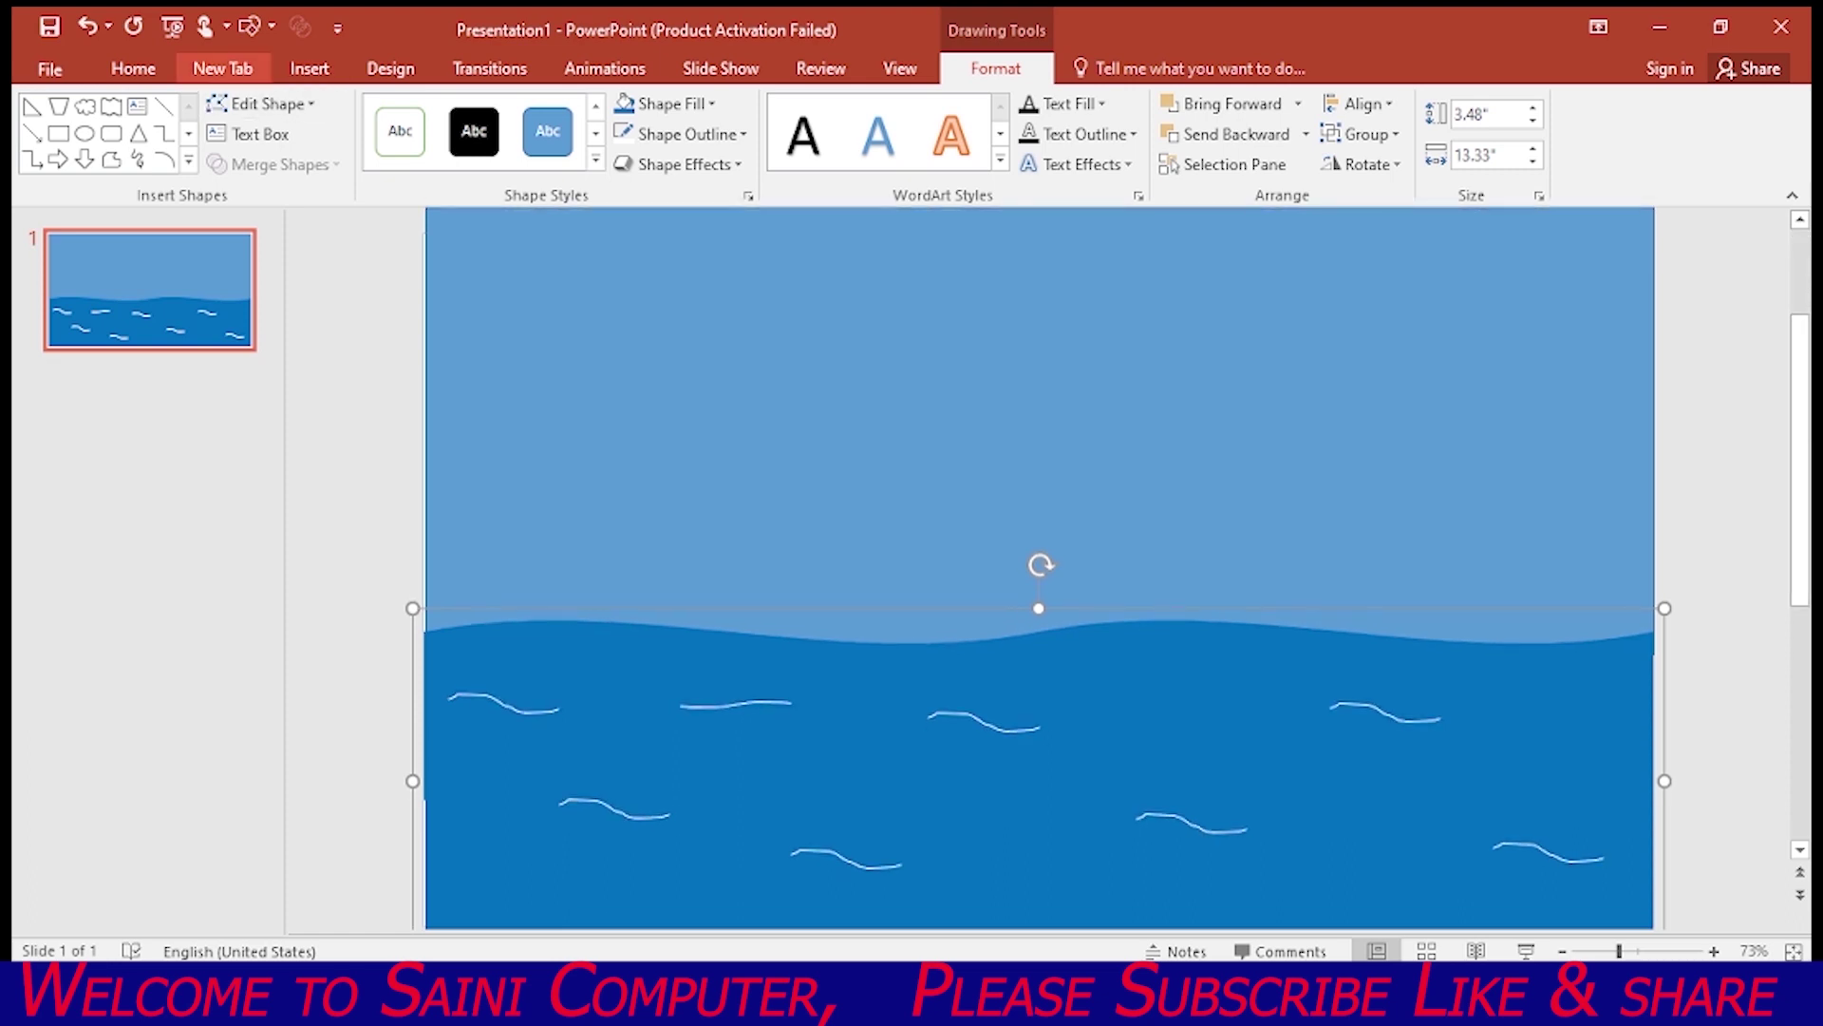
{"action": "left_click", "coordinate": [310, 69]}
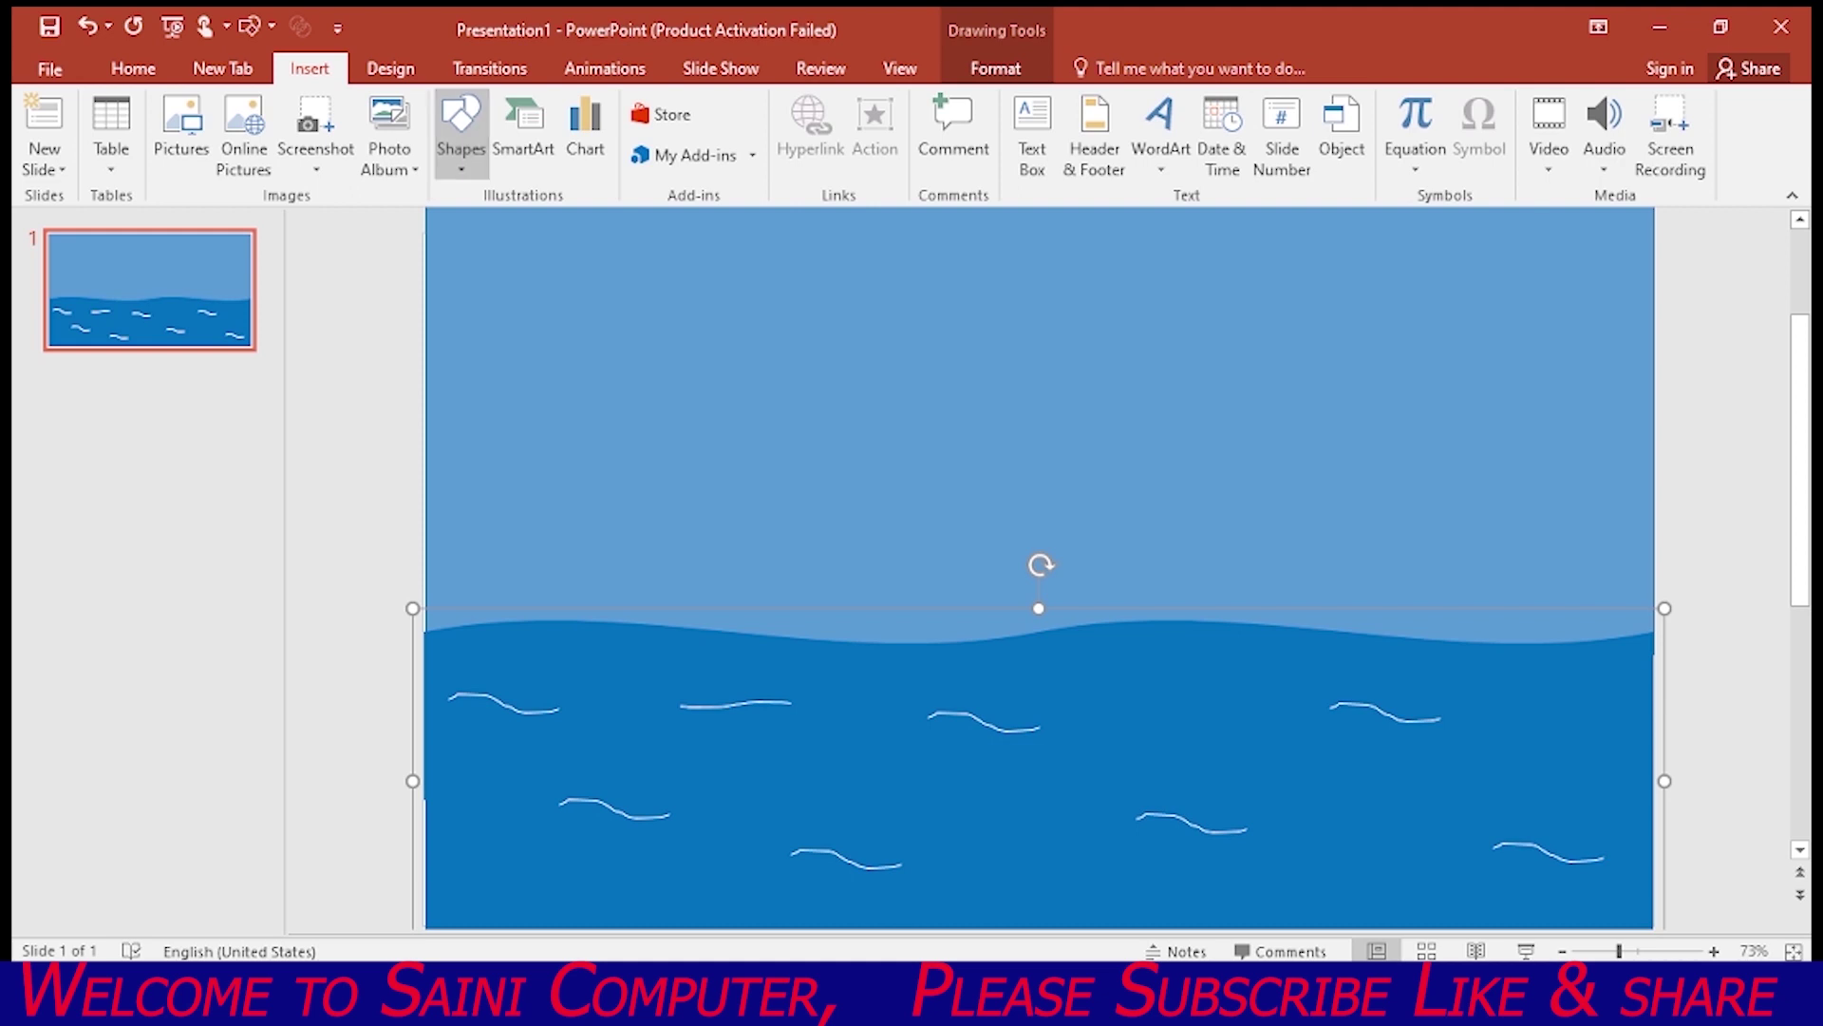
Draw a 1.4" × 1.5" cloud in the upper-left sky, filled white with no outline
{"action": "left_click", "coordinate": [461, 133]}
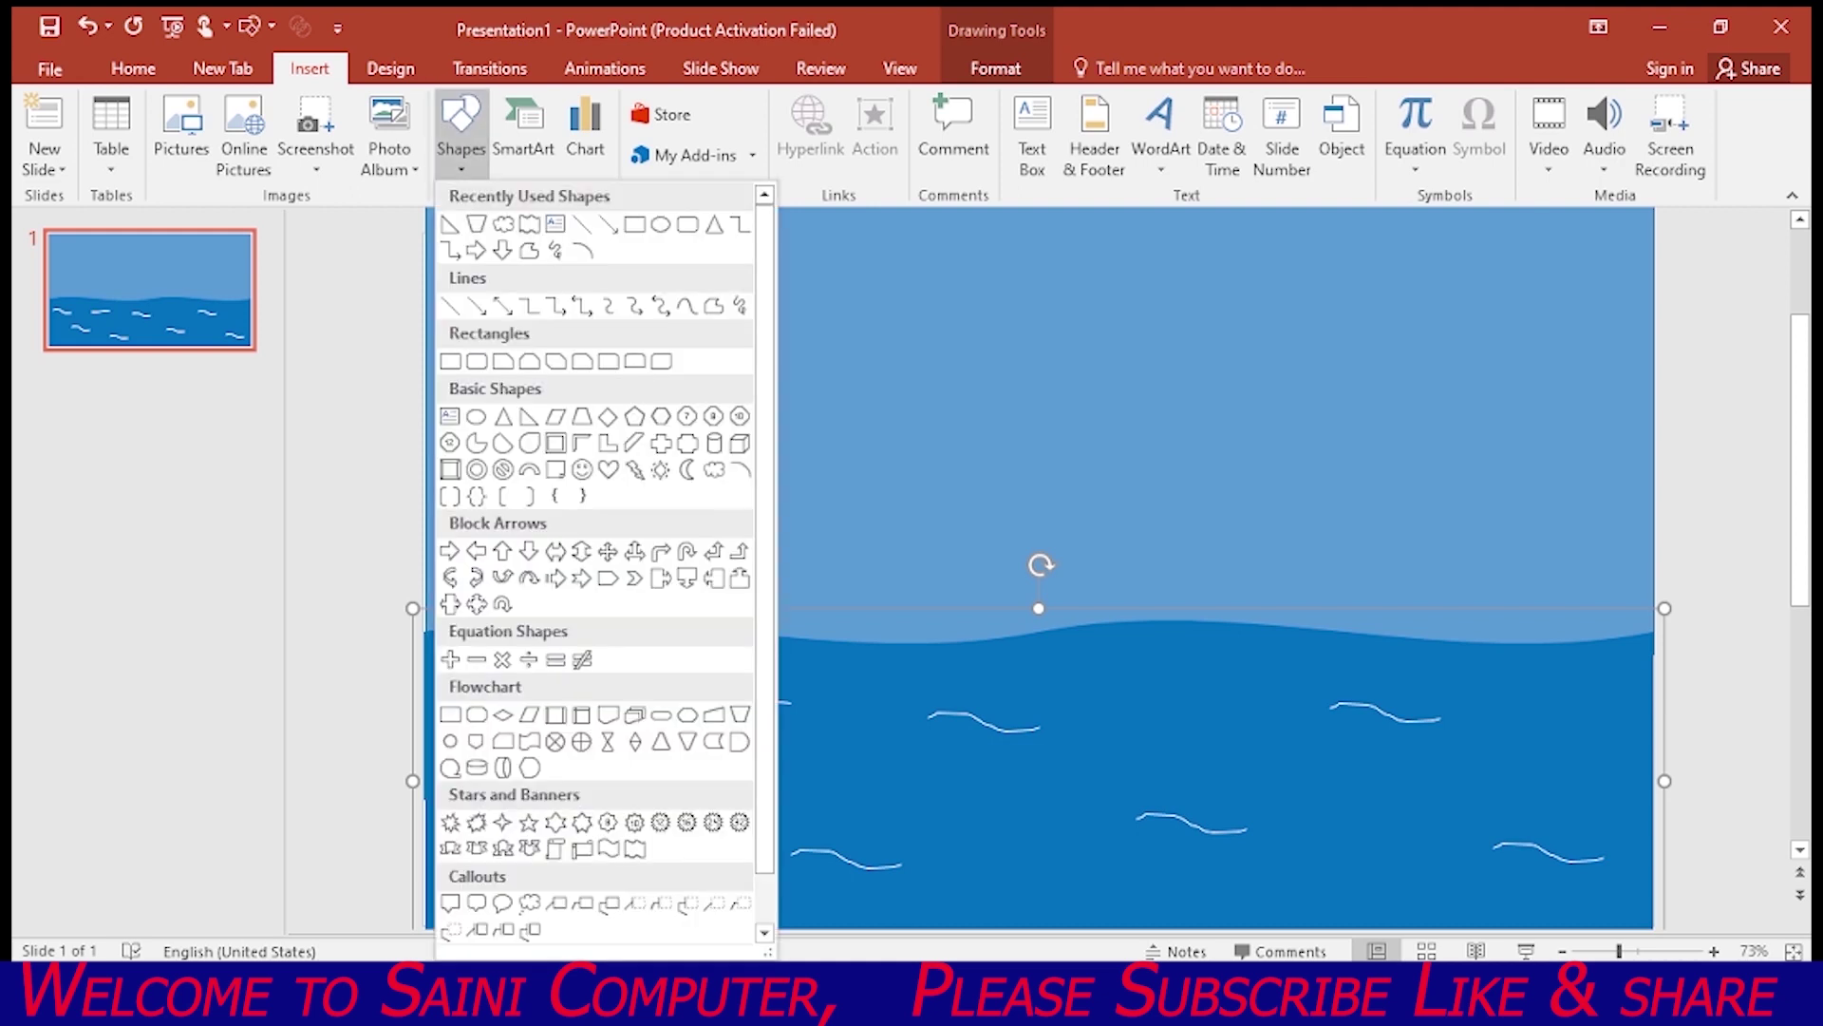
{"action": "left_click", "coordinate": [503, 224]}
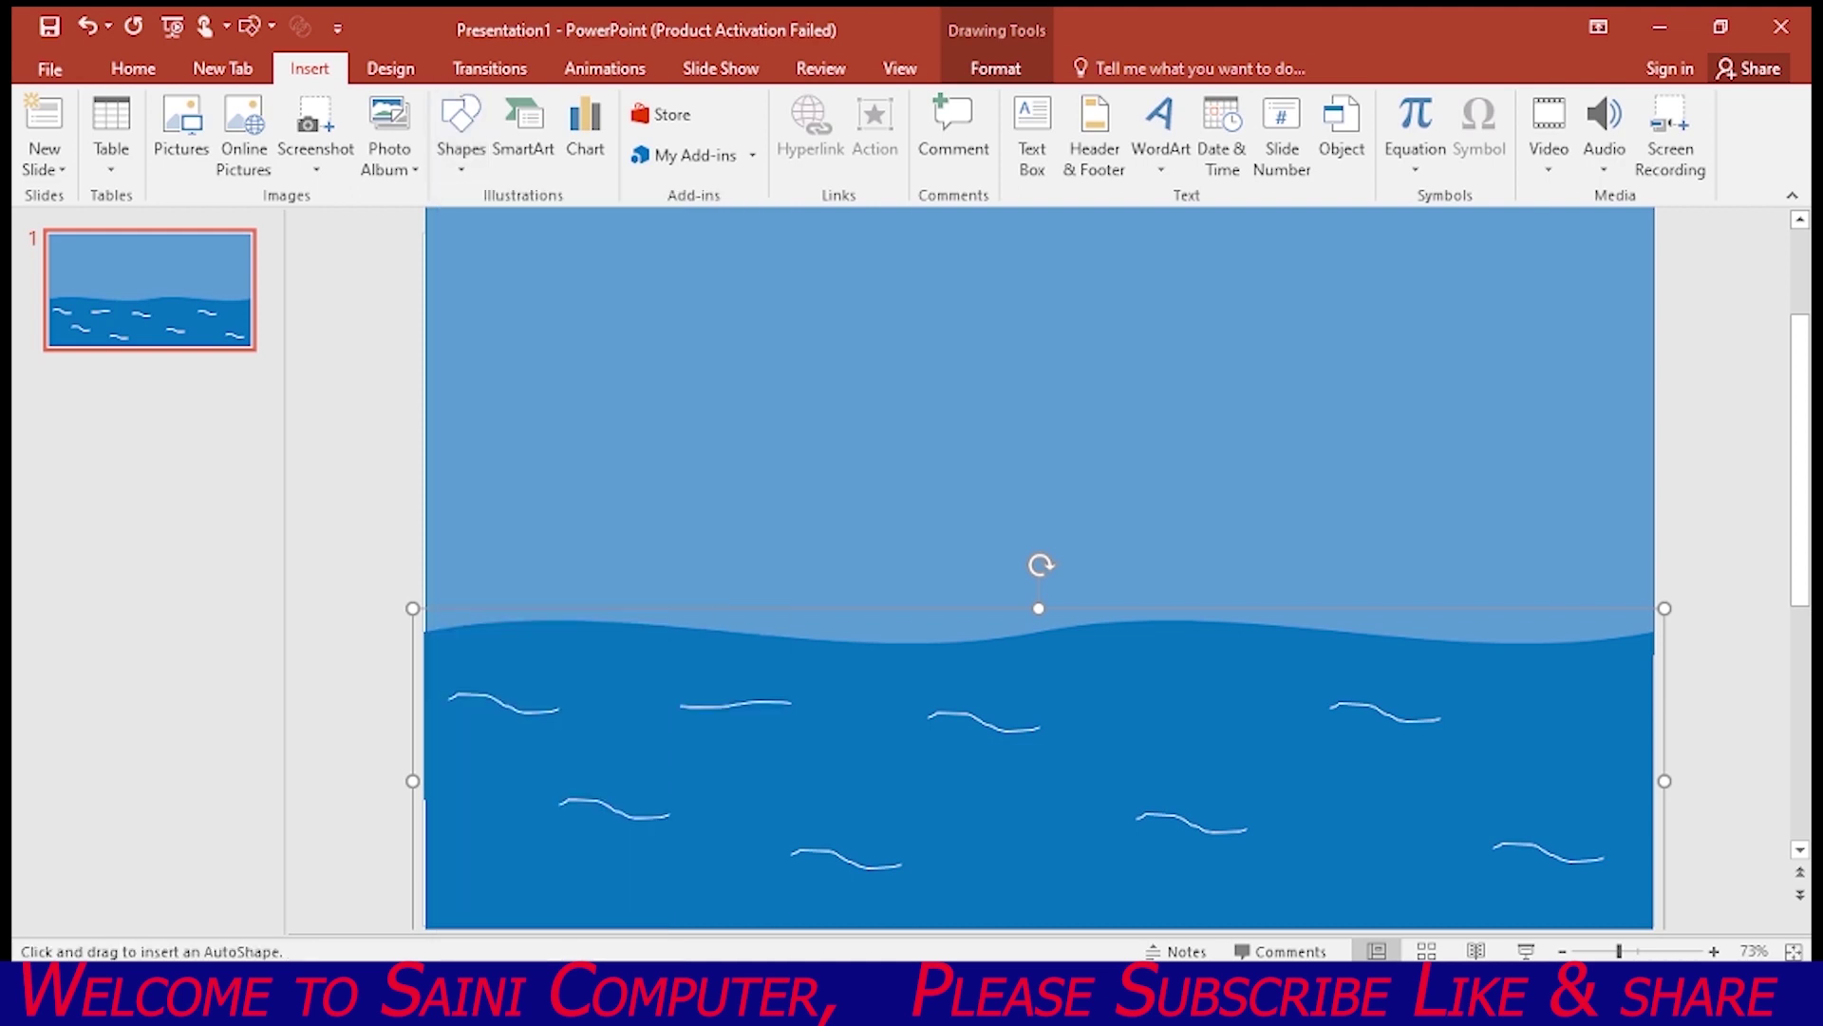
{"action": "left_click_drag", "start_coordinate": [593, 355], "coordinate": [636, 386]}
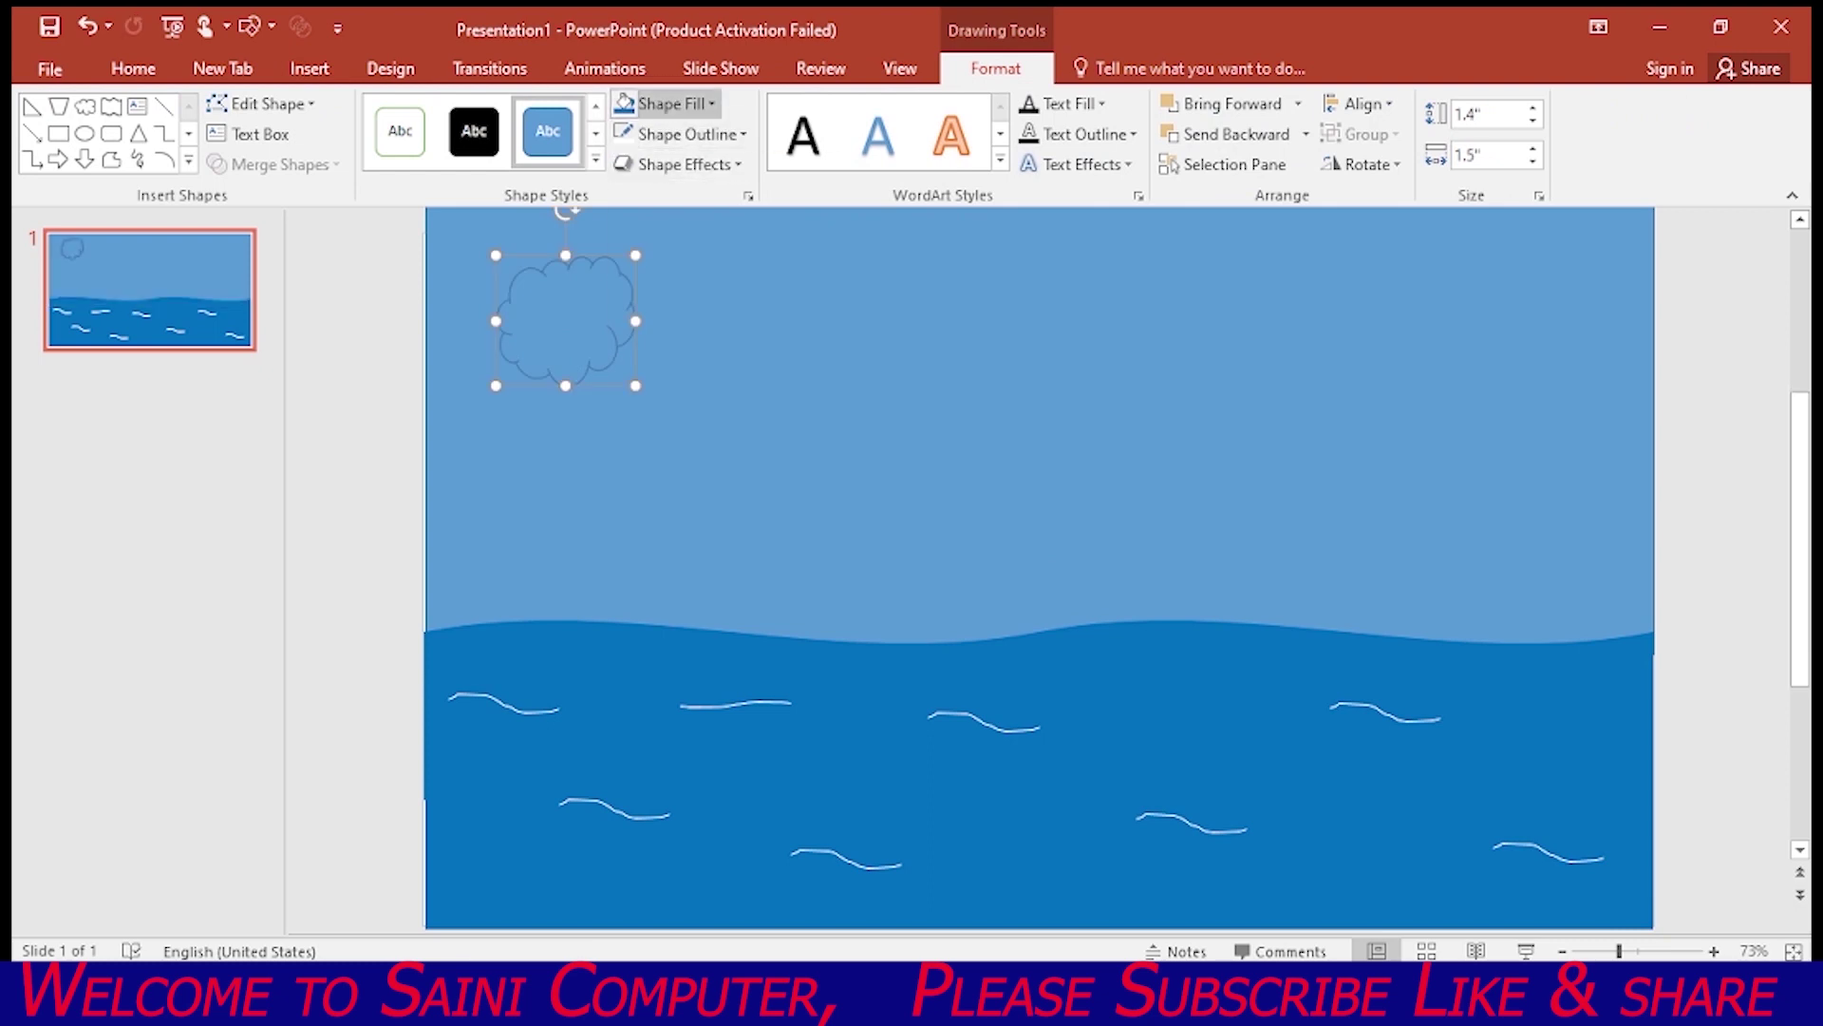
{"action": "left_click", "coordinate": [669, 105]}
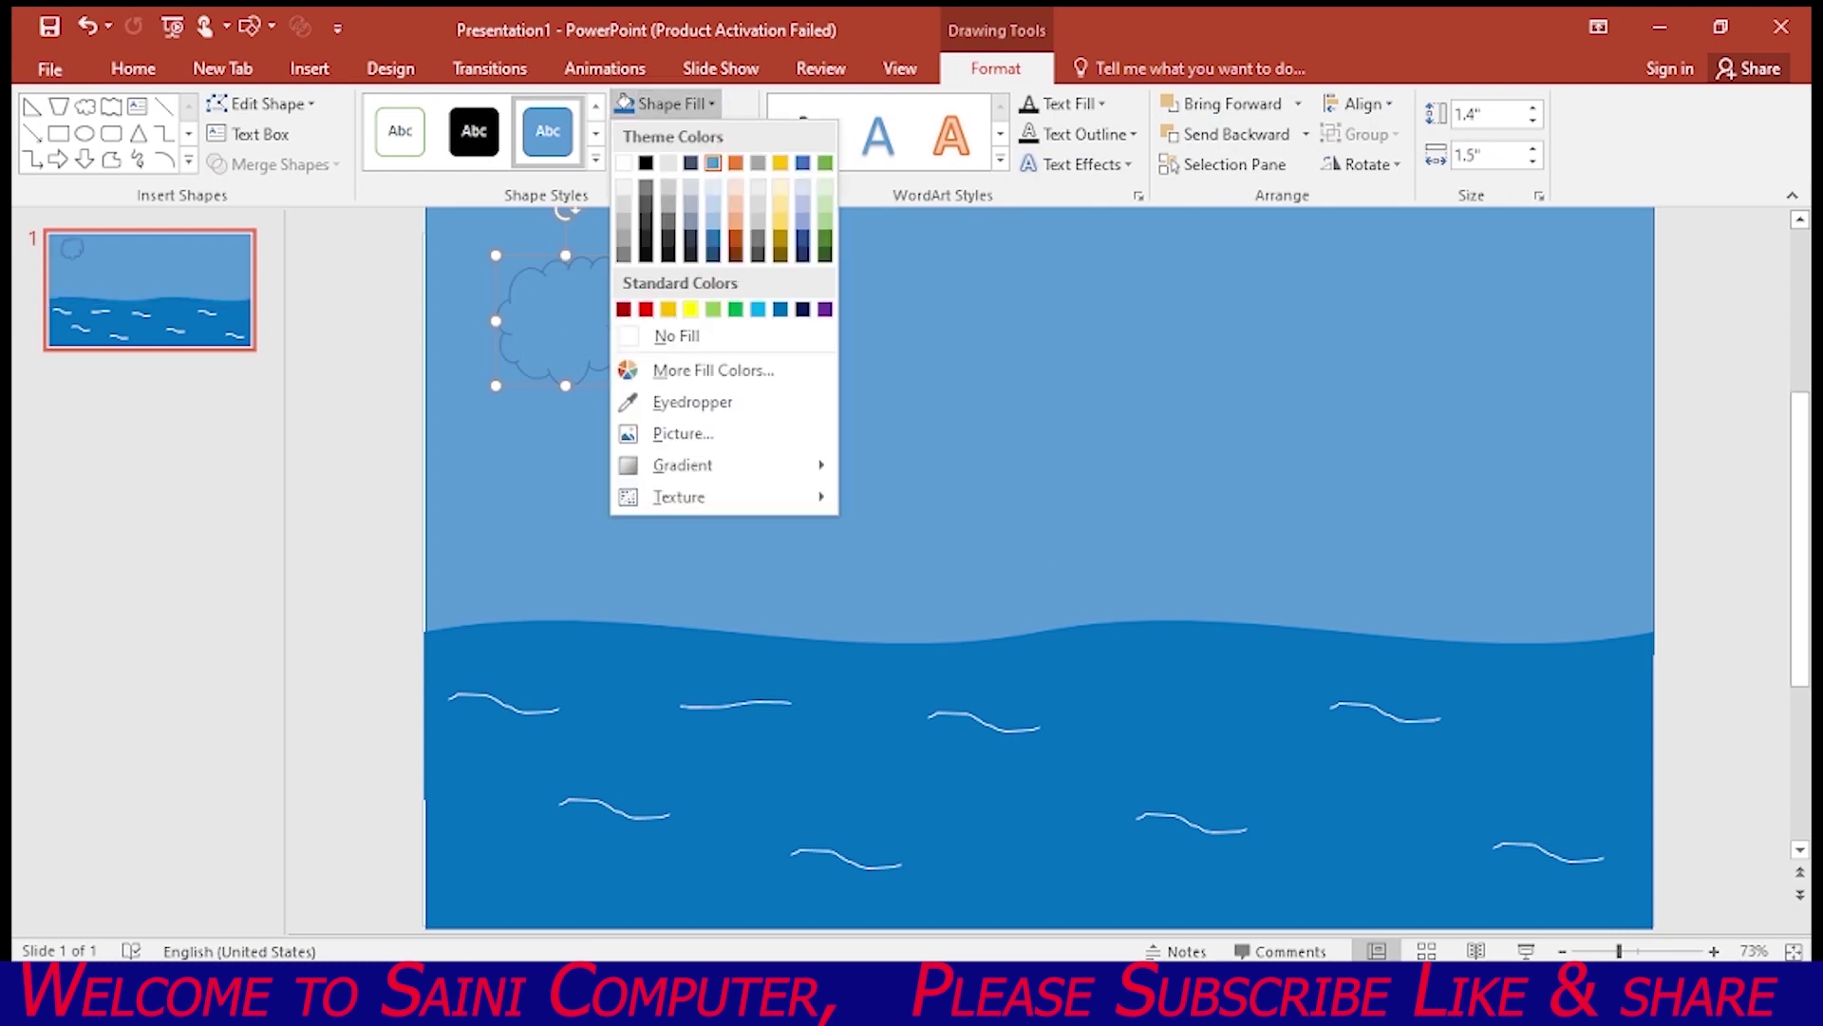
{"action": "left_click", "coordinate": [629, 163]}
{"action": "left_click", "coordinate": [680, 164]}
{"action": "left_click", "coordinate": [682, 134]}
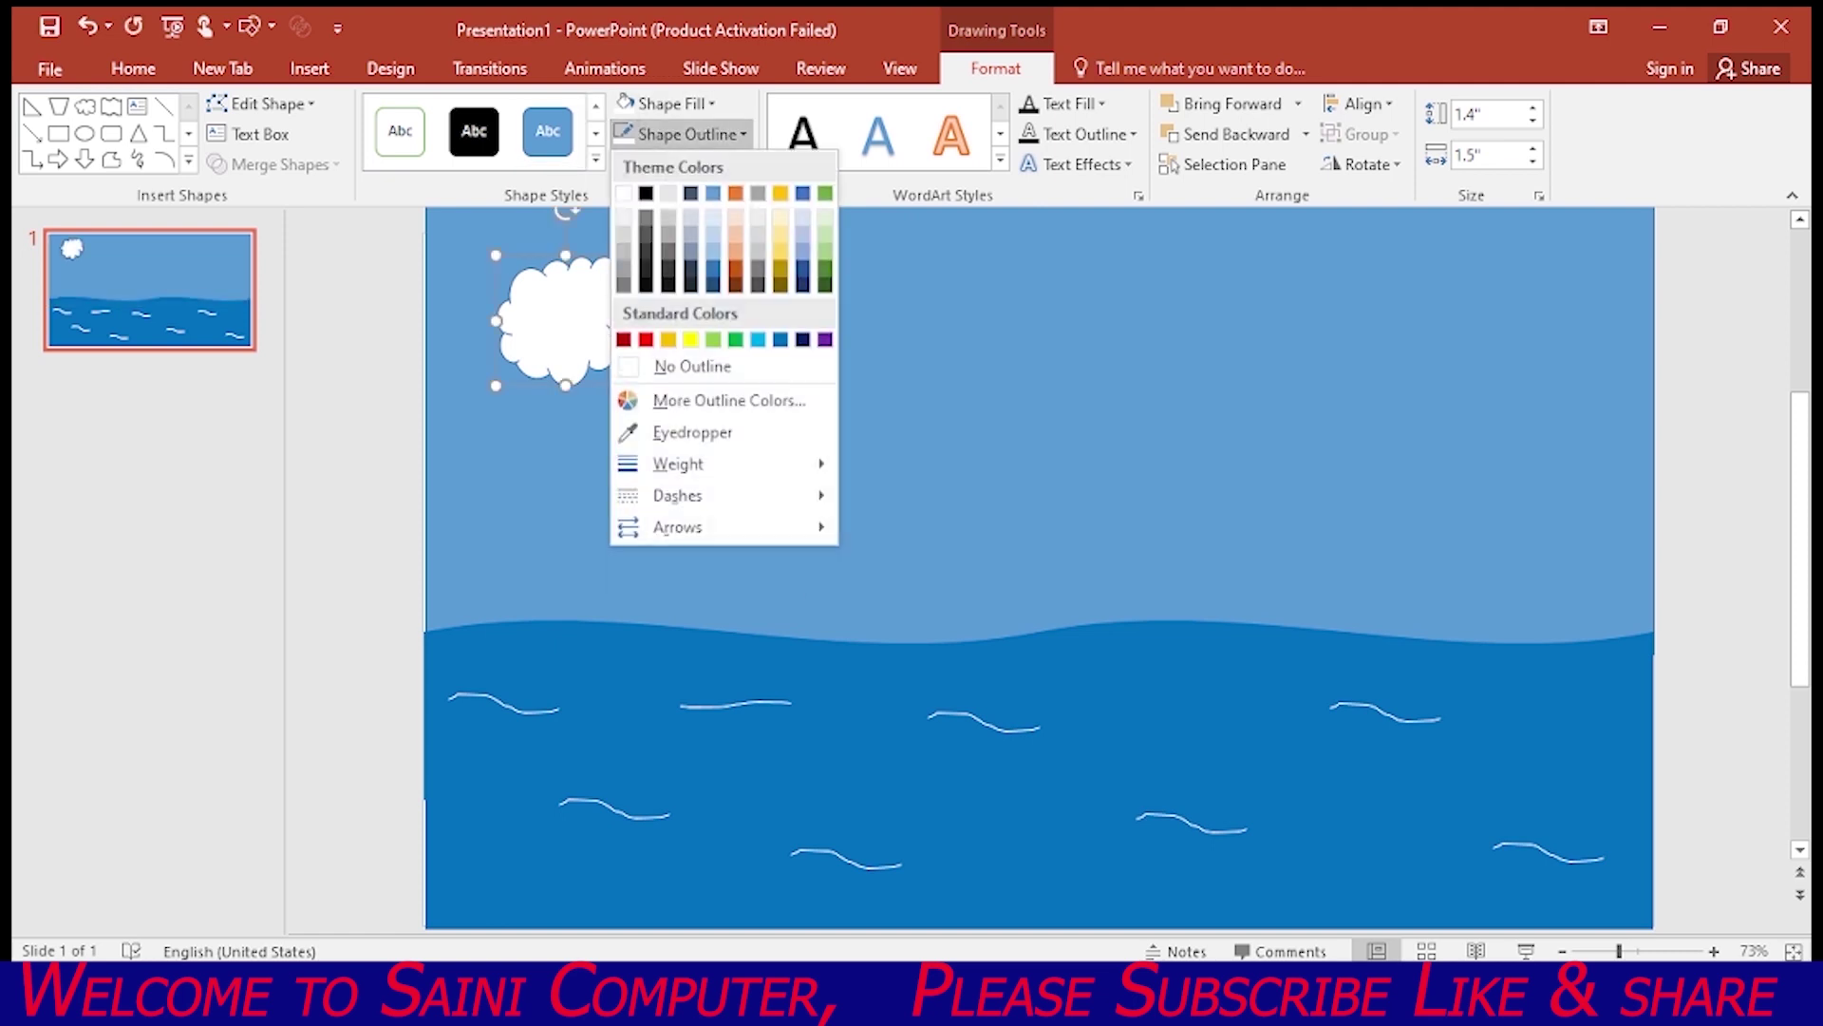
{"action": "left_click", "coordinate": [691, 367]}
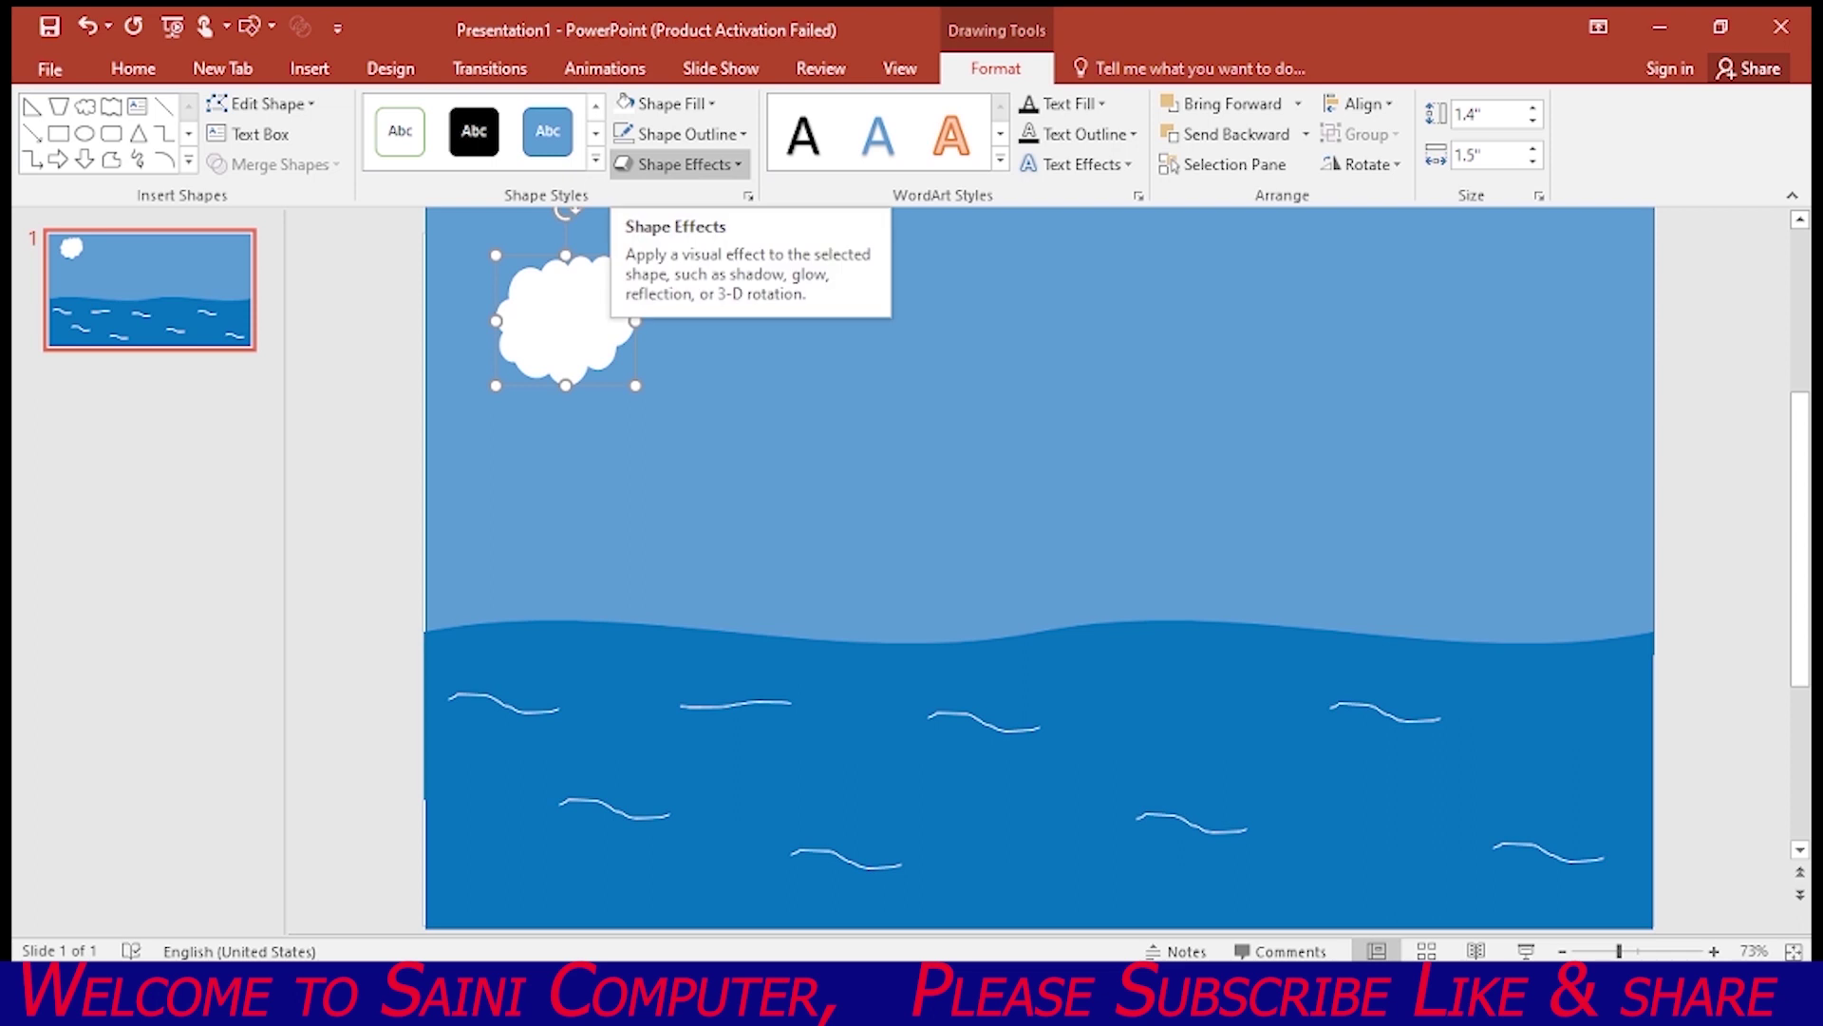
{"action": "right_click", "coordinate": [583, 298]}
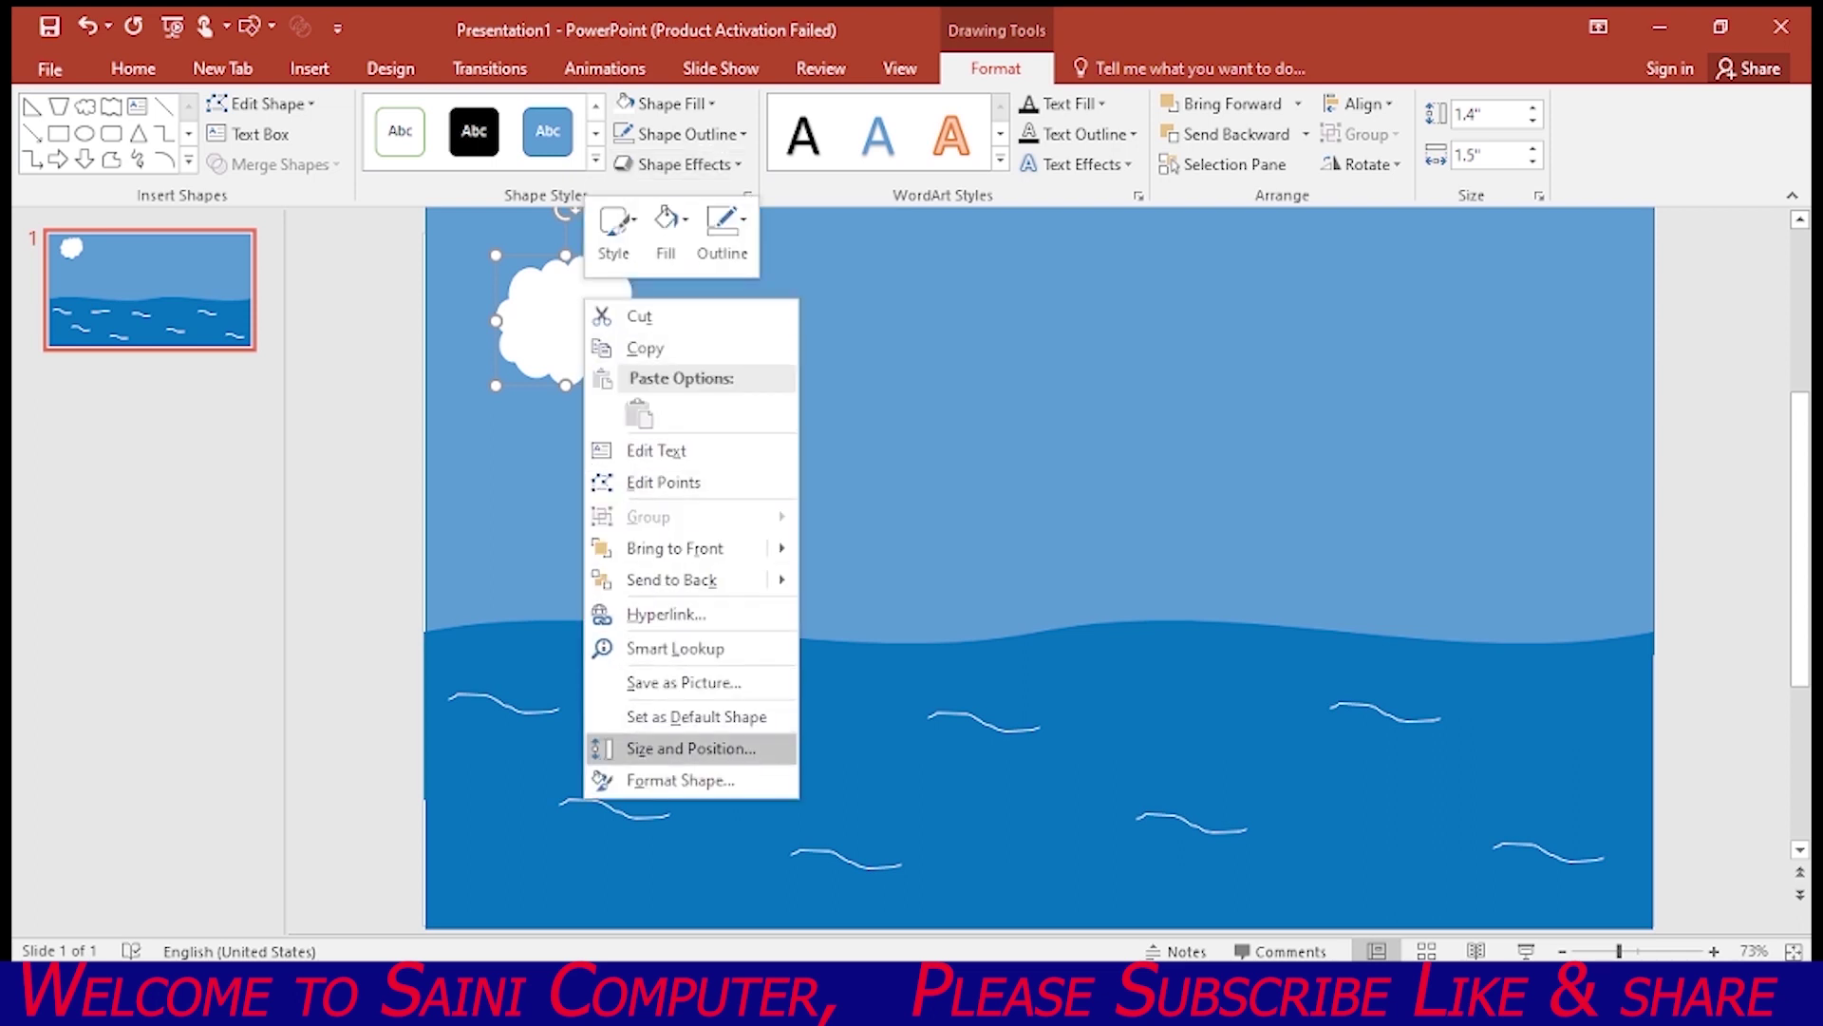
Apply a 9 pt Soft Edges effect to the white cloud in the Format Shape pane
{"action": "left_click", "coordinate": [679, 779]}
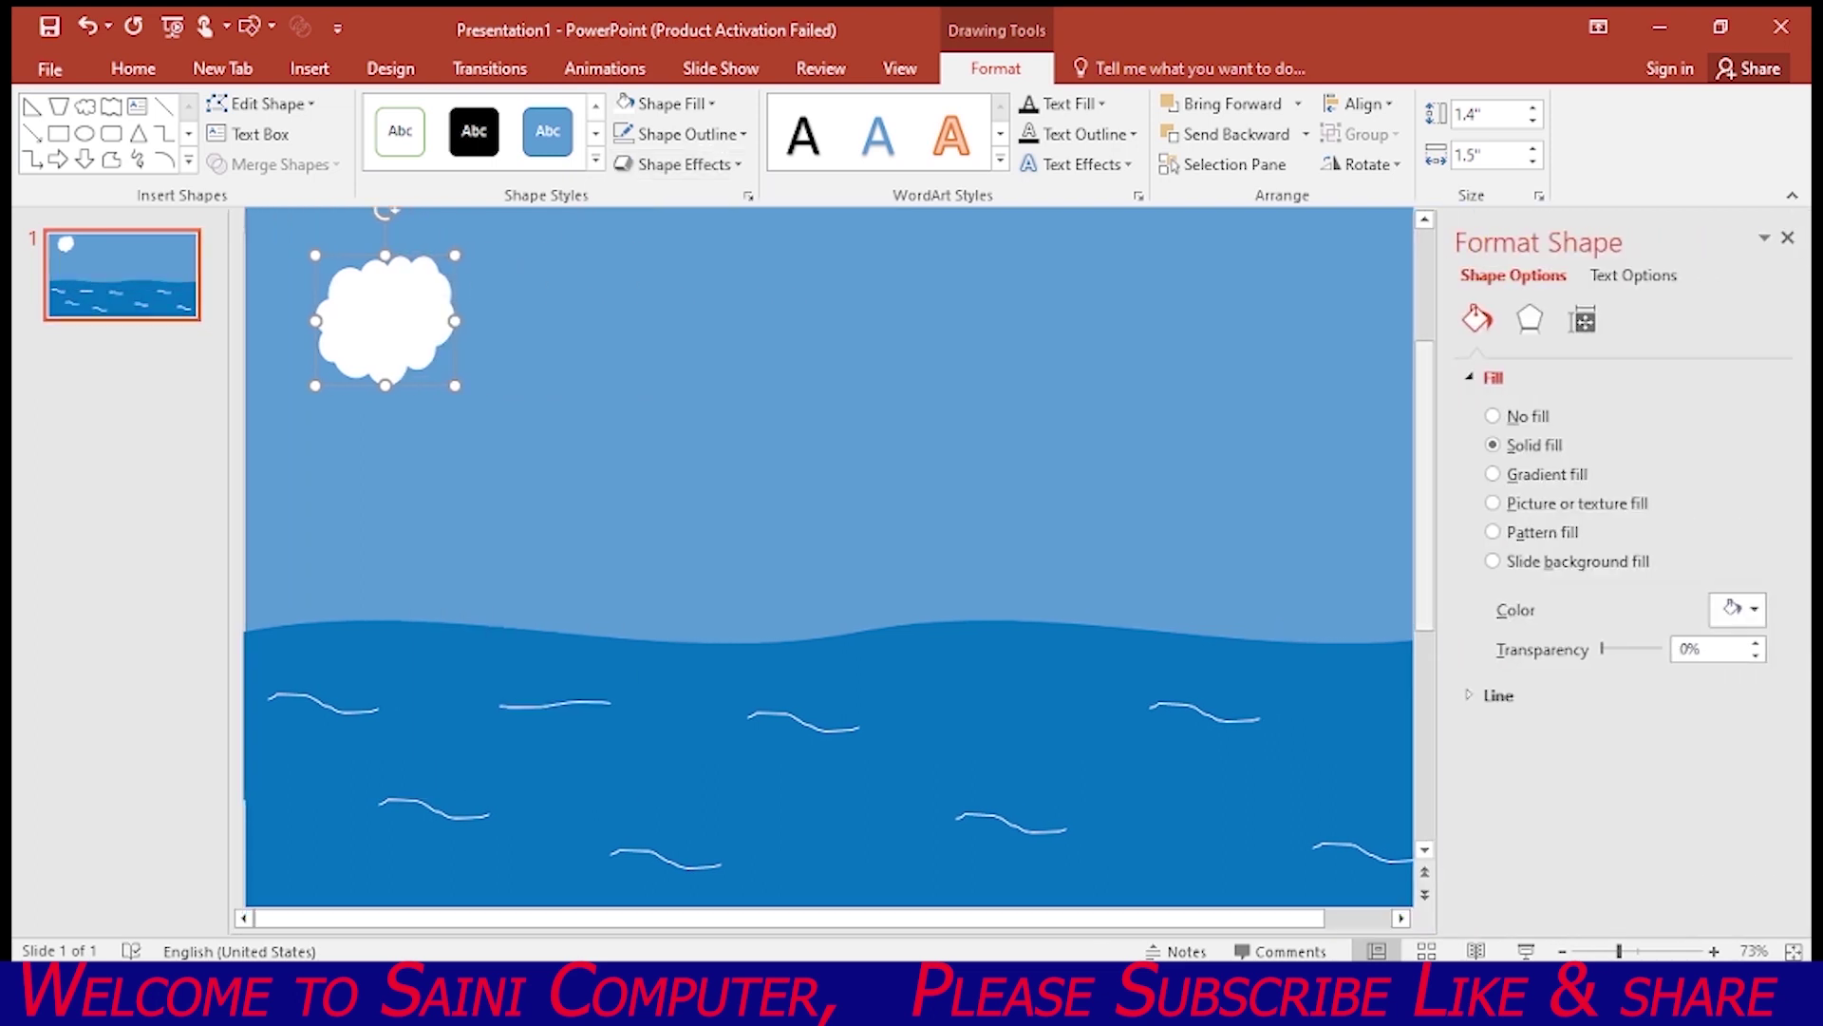
{"action": "left_click", "coordinate": [1529, 318]}
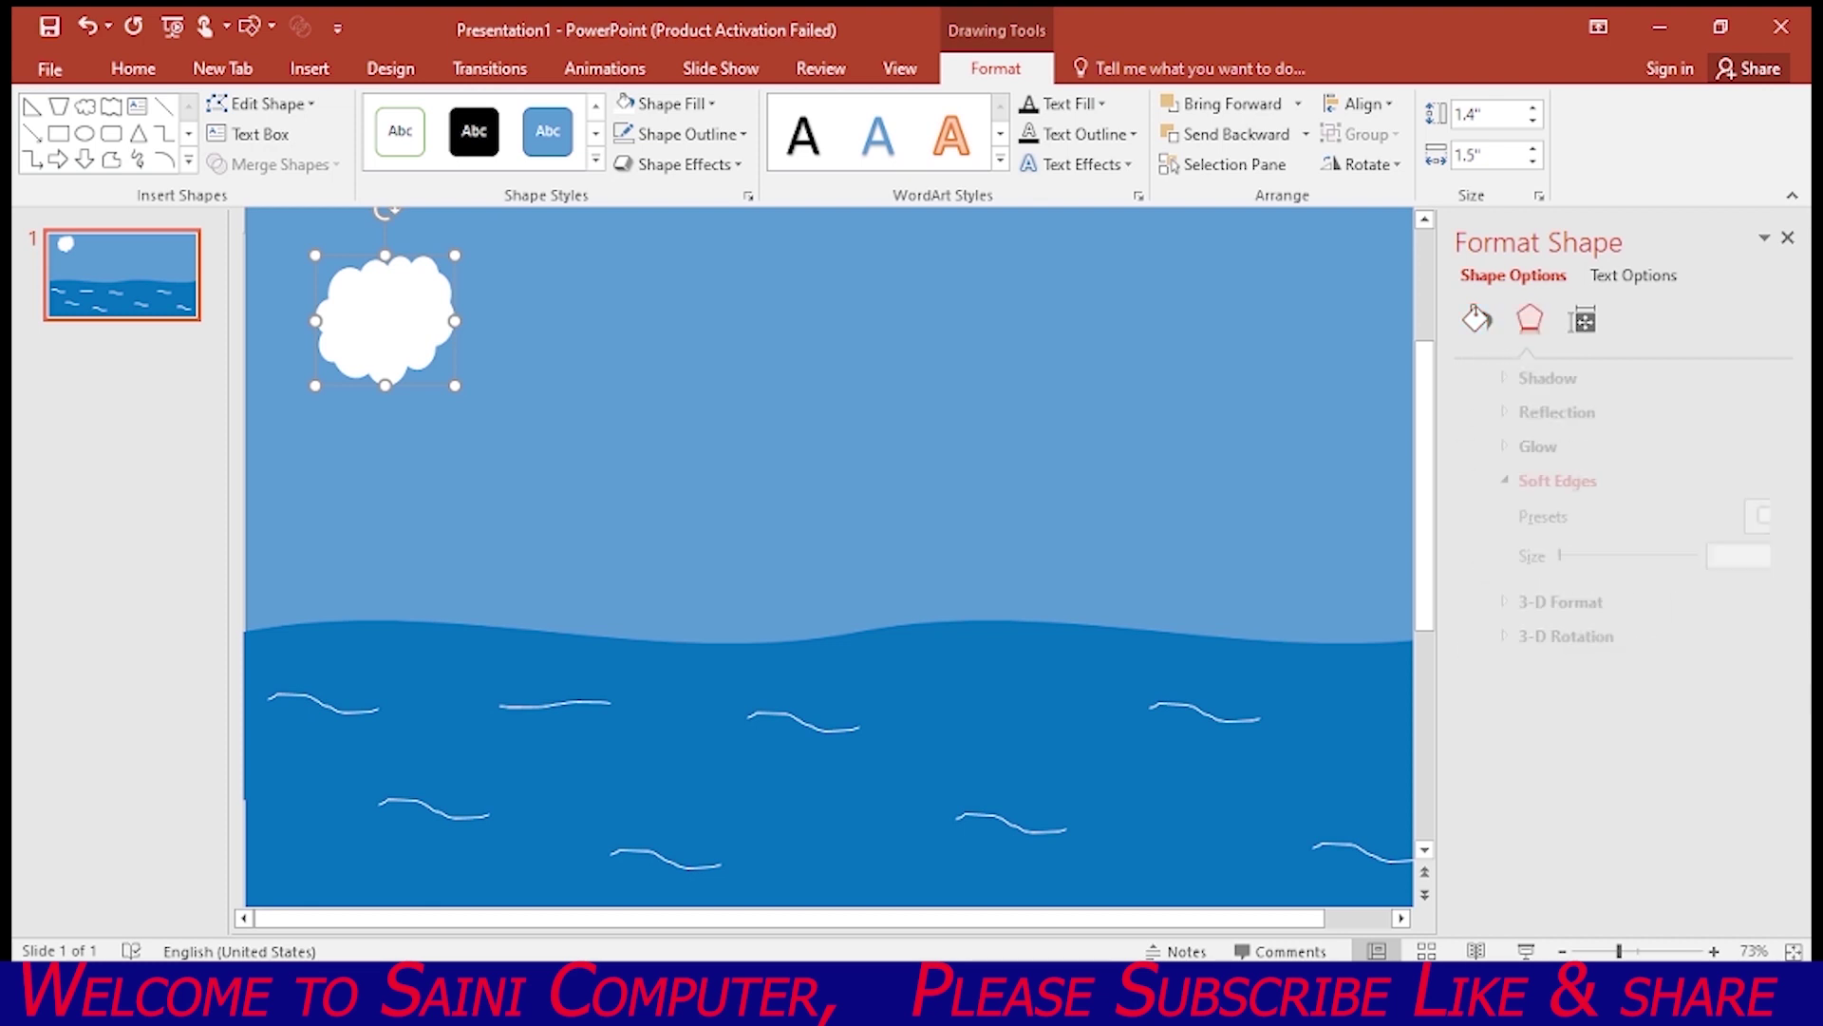
{"action": "left_click", "coordinate": [1521, 480]}
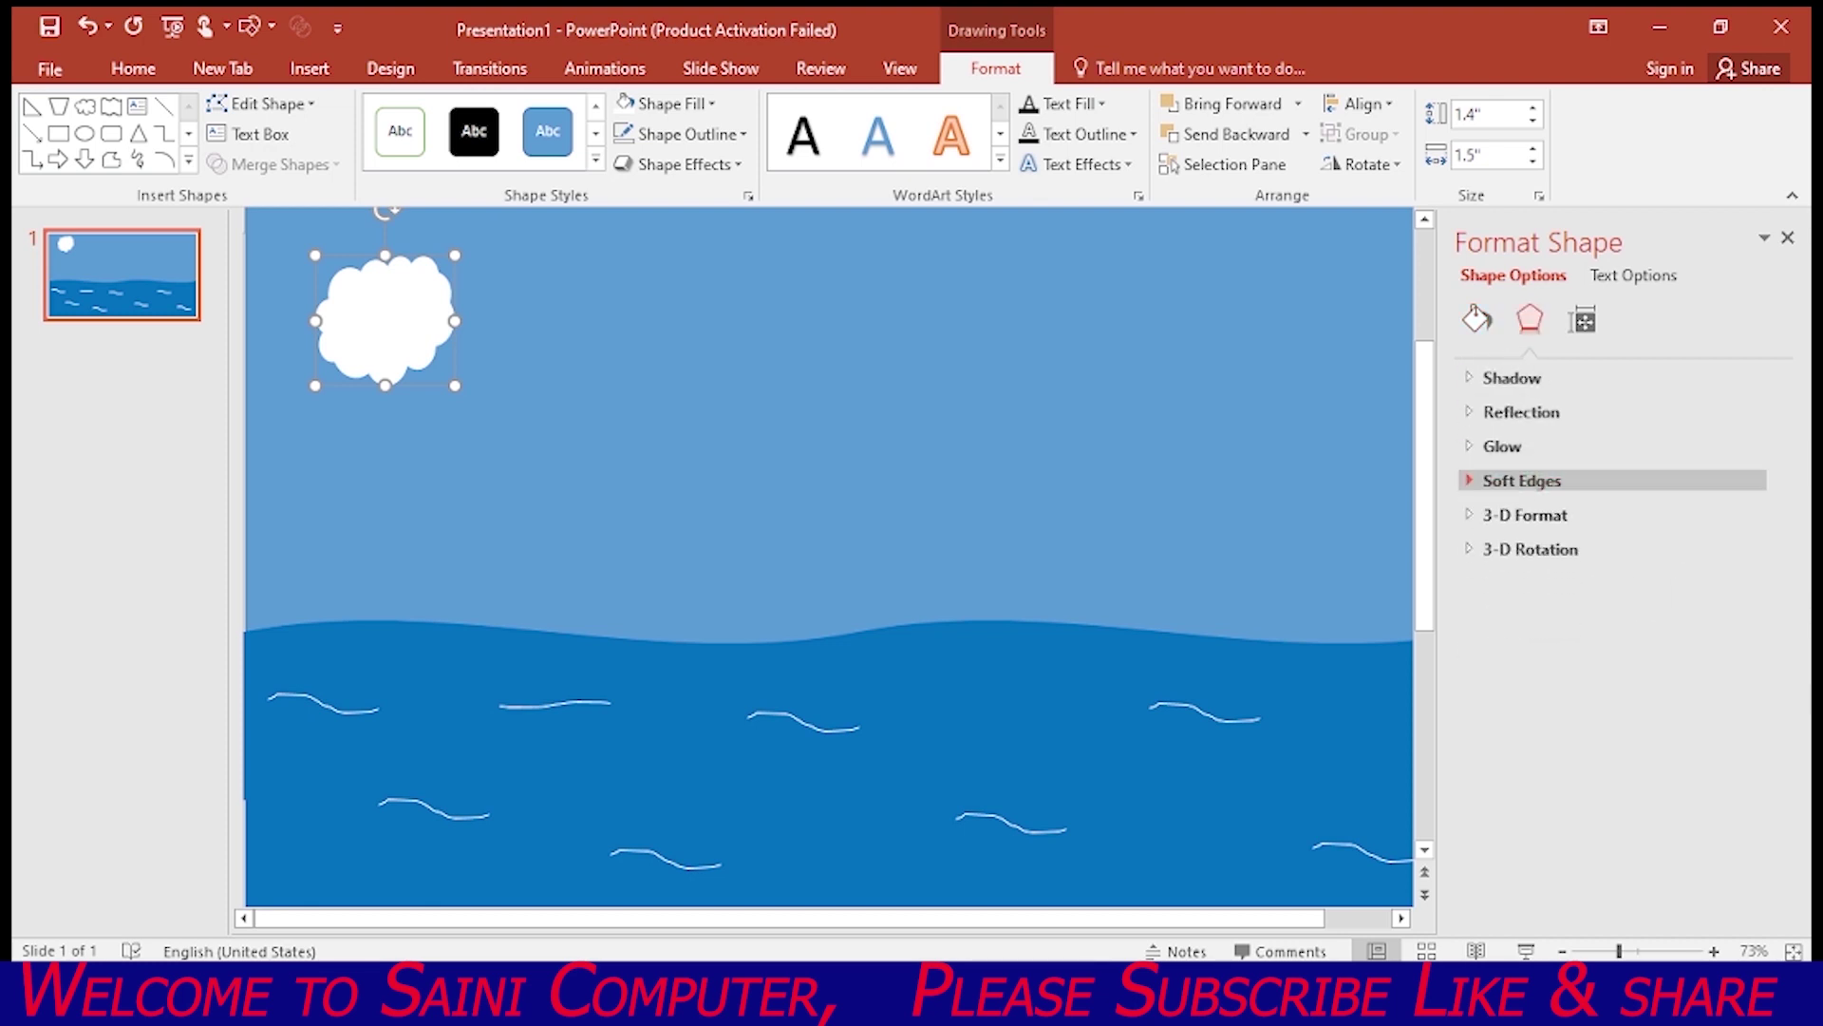
{"action": "left_click", "coordinate": [1521, 479]}
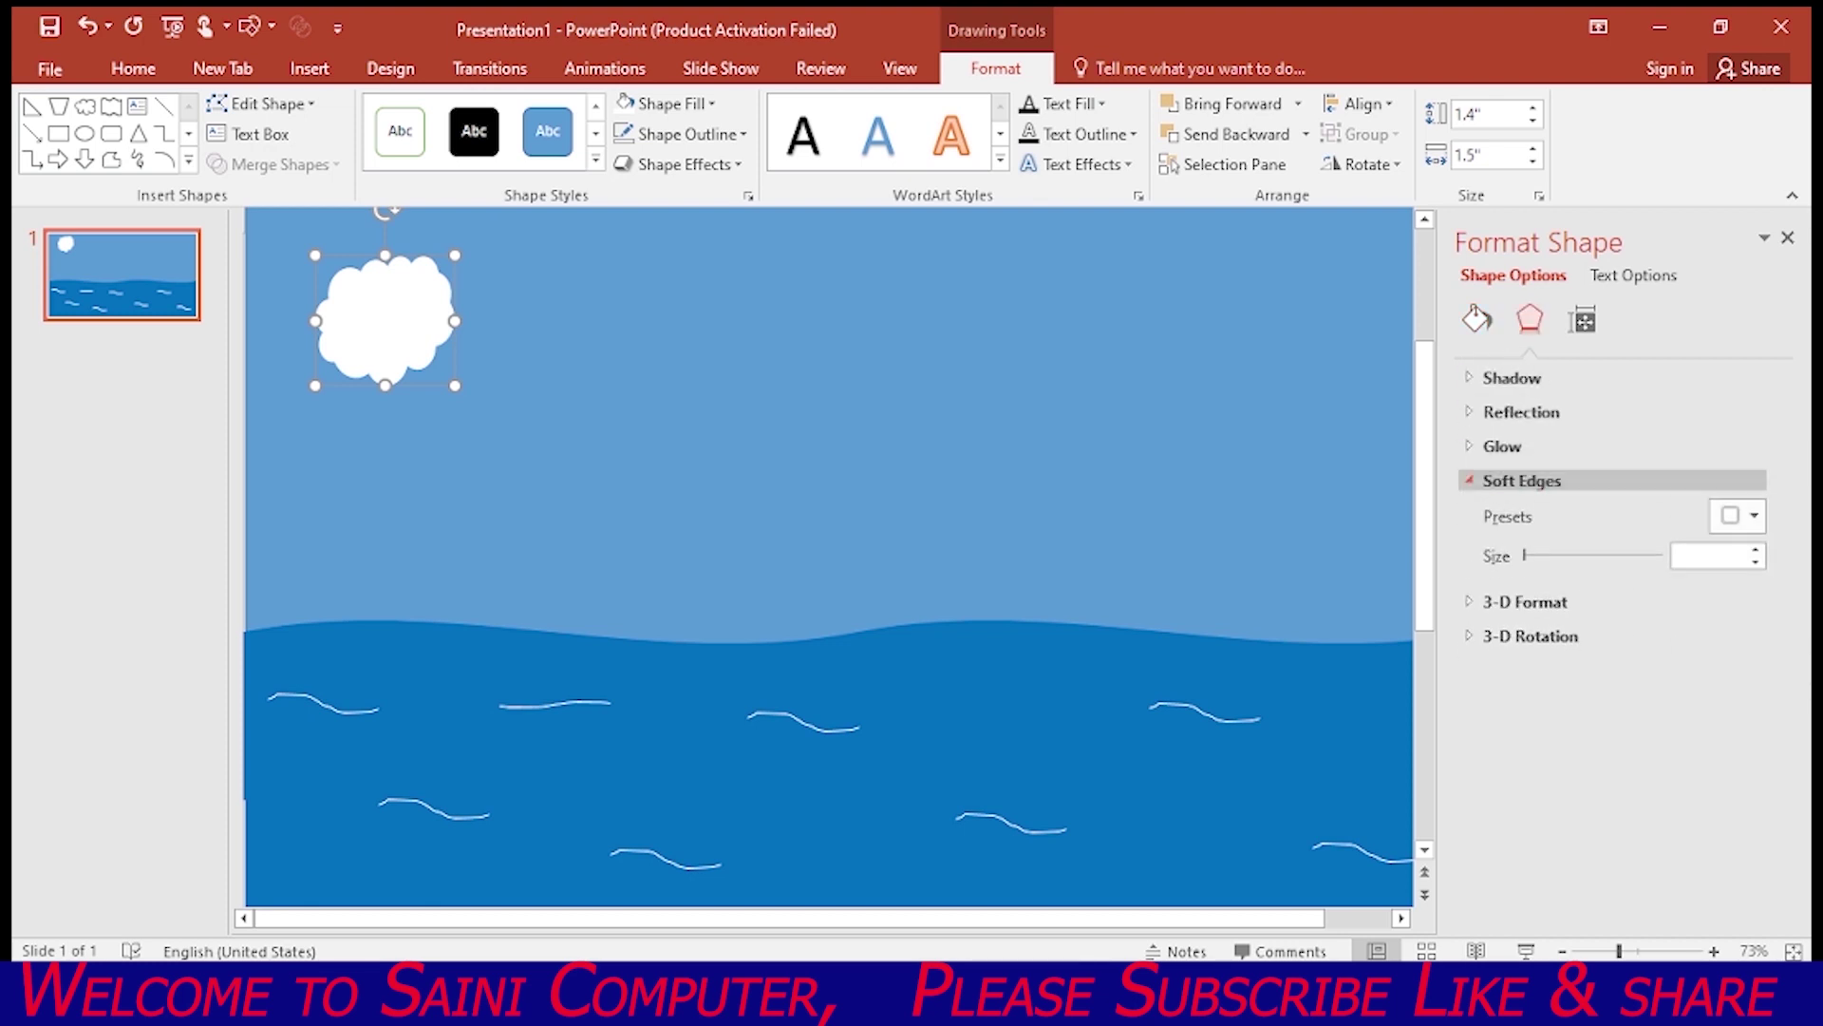
{"action": "left_click_drag", "start_coordinate": [1524, 554], "coordinate": [1533, 554]}
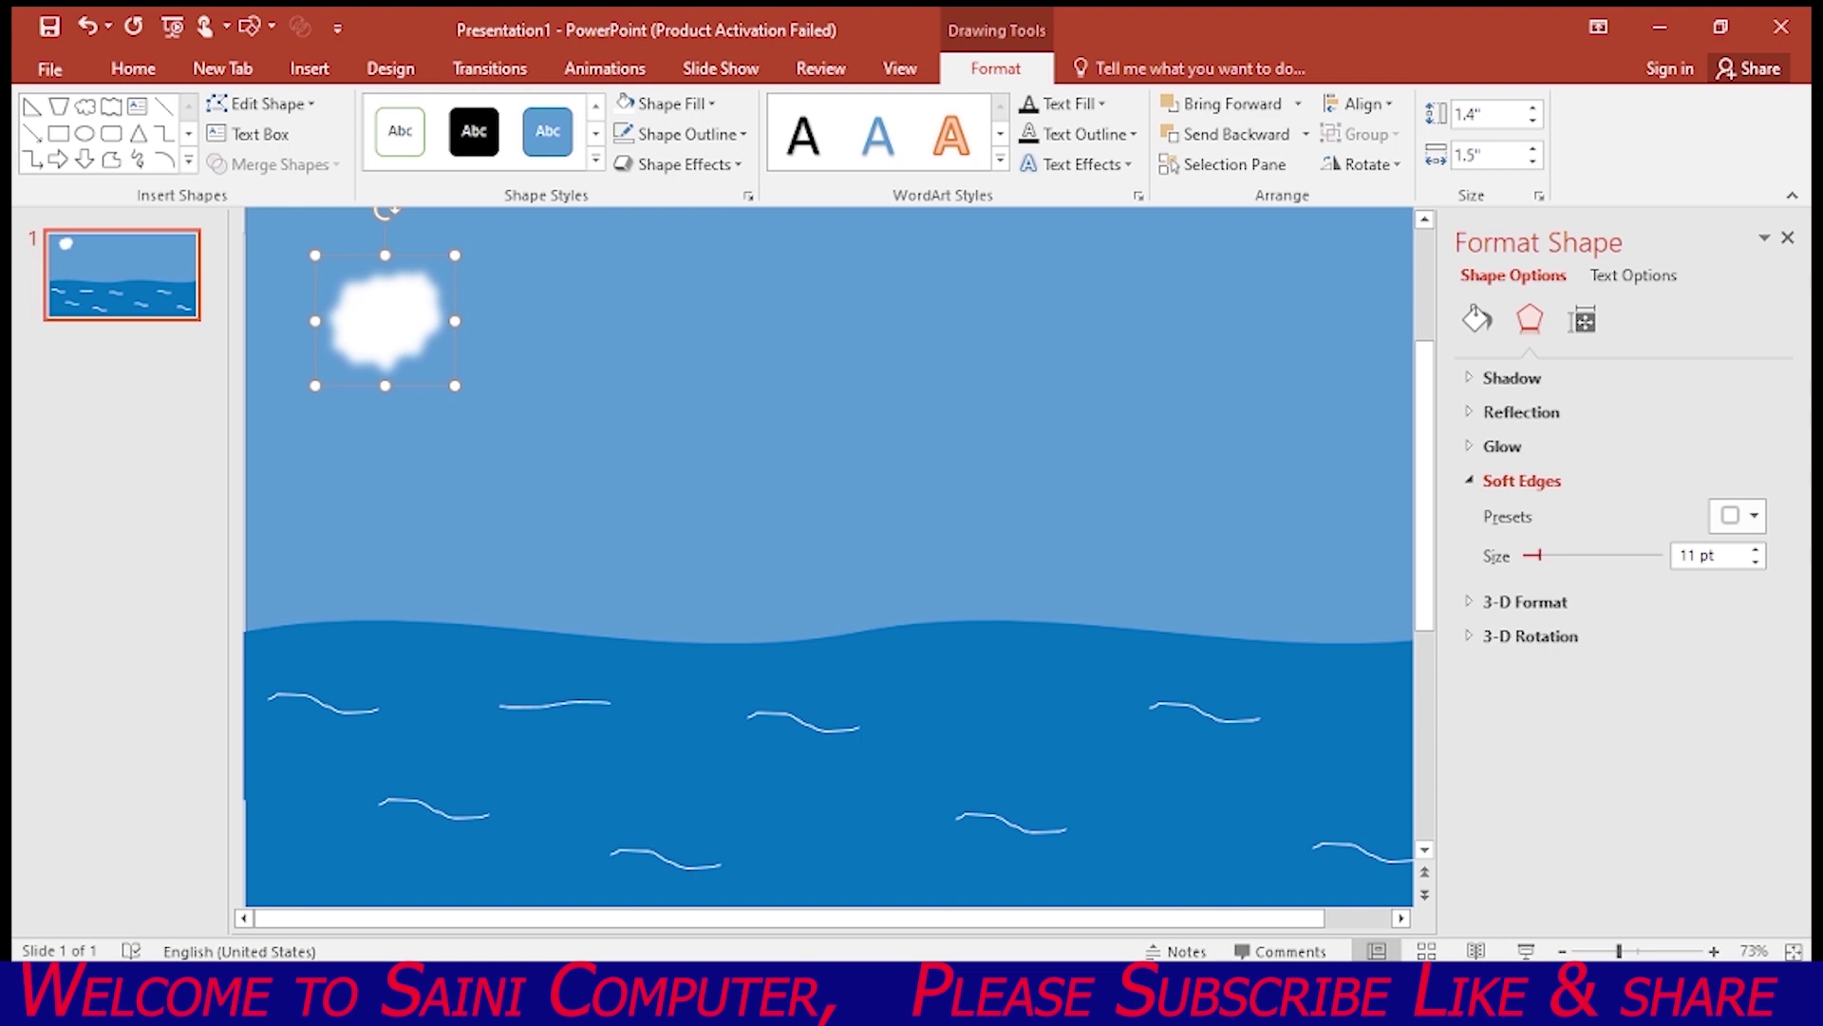
{"action": "left_click_drag", "start_coordinate": [1533, 554], "coordinate": [1529, 555]}
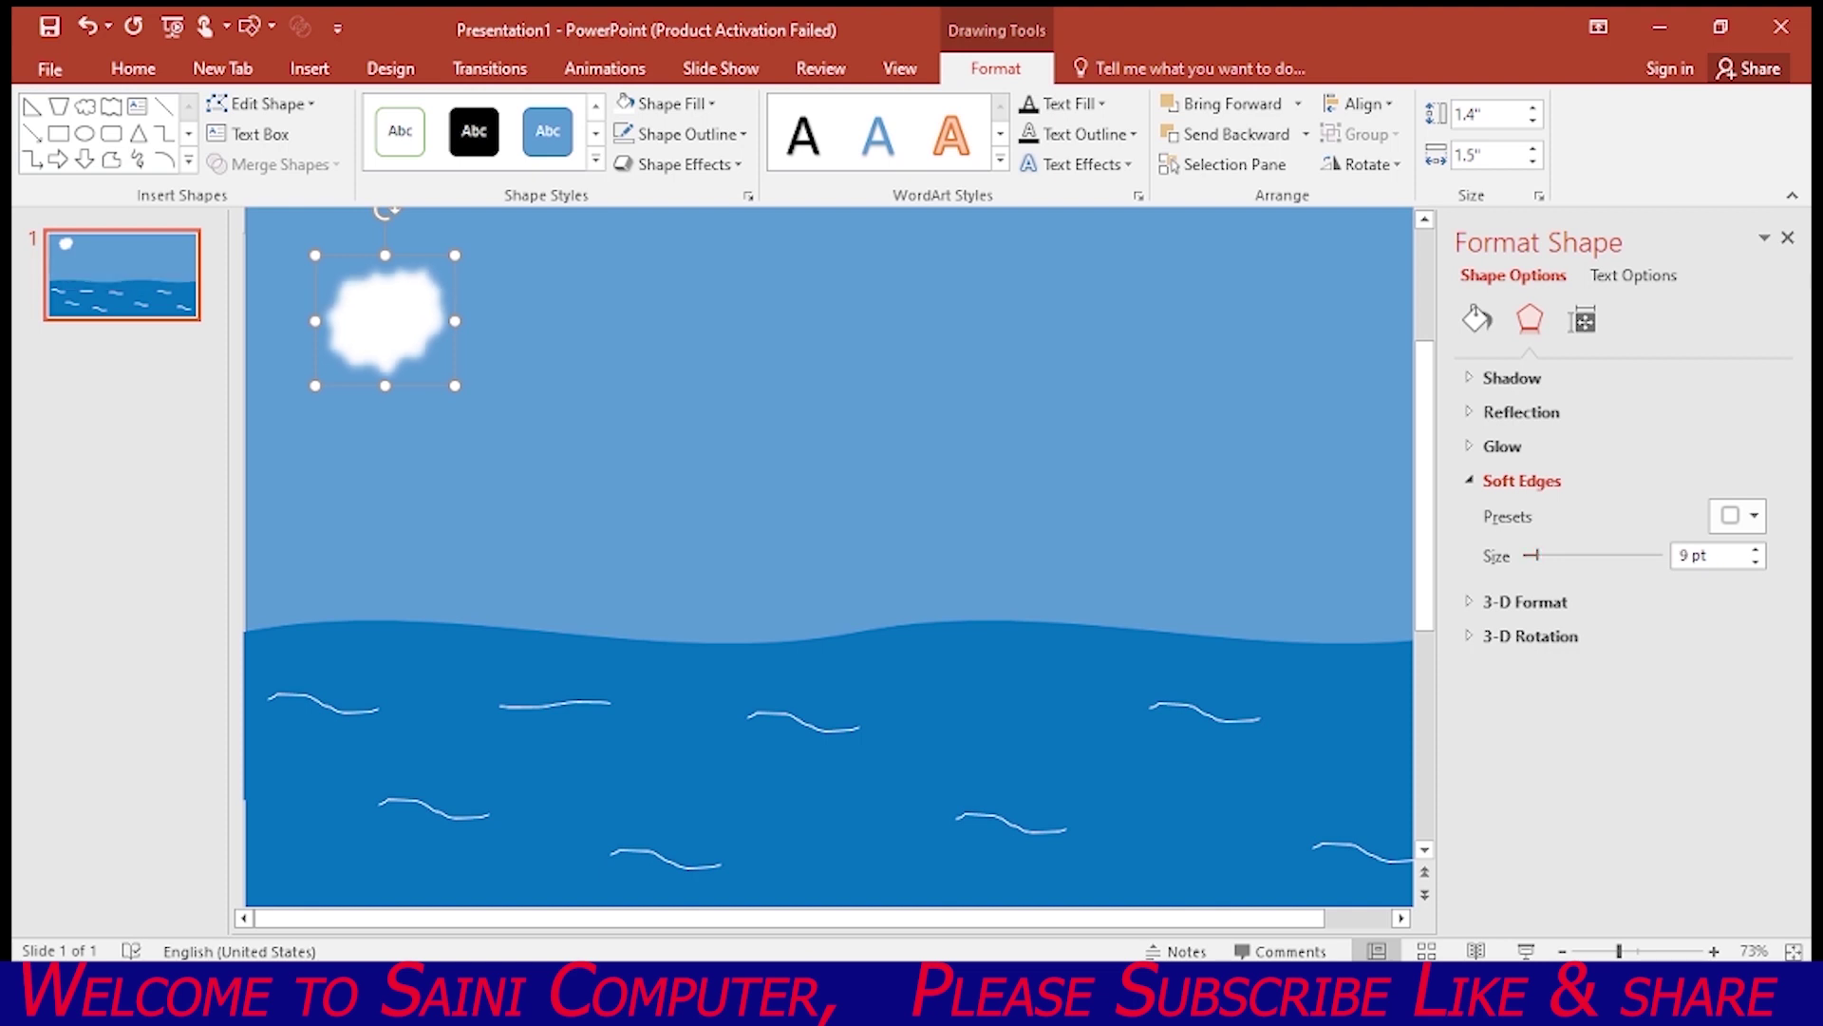
{"action": "left_click", "coordinate": [1787, 237]}
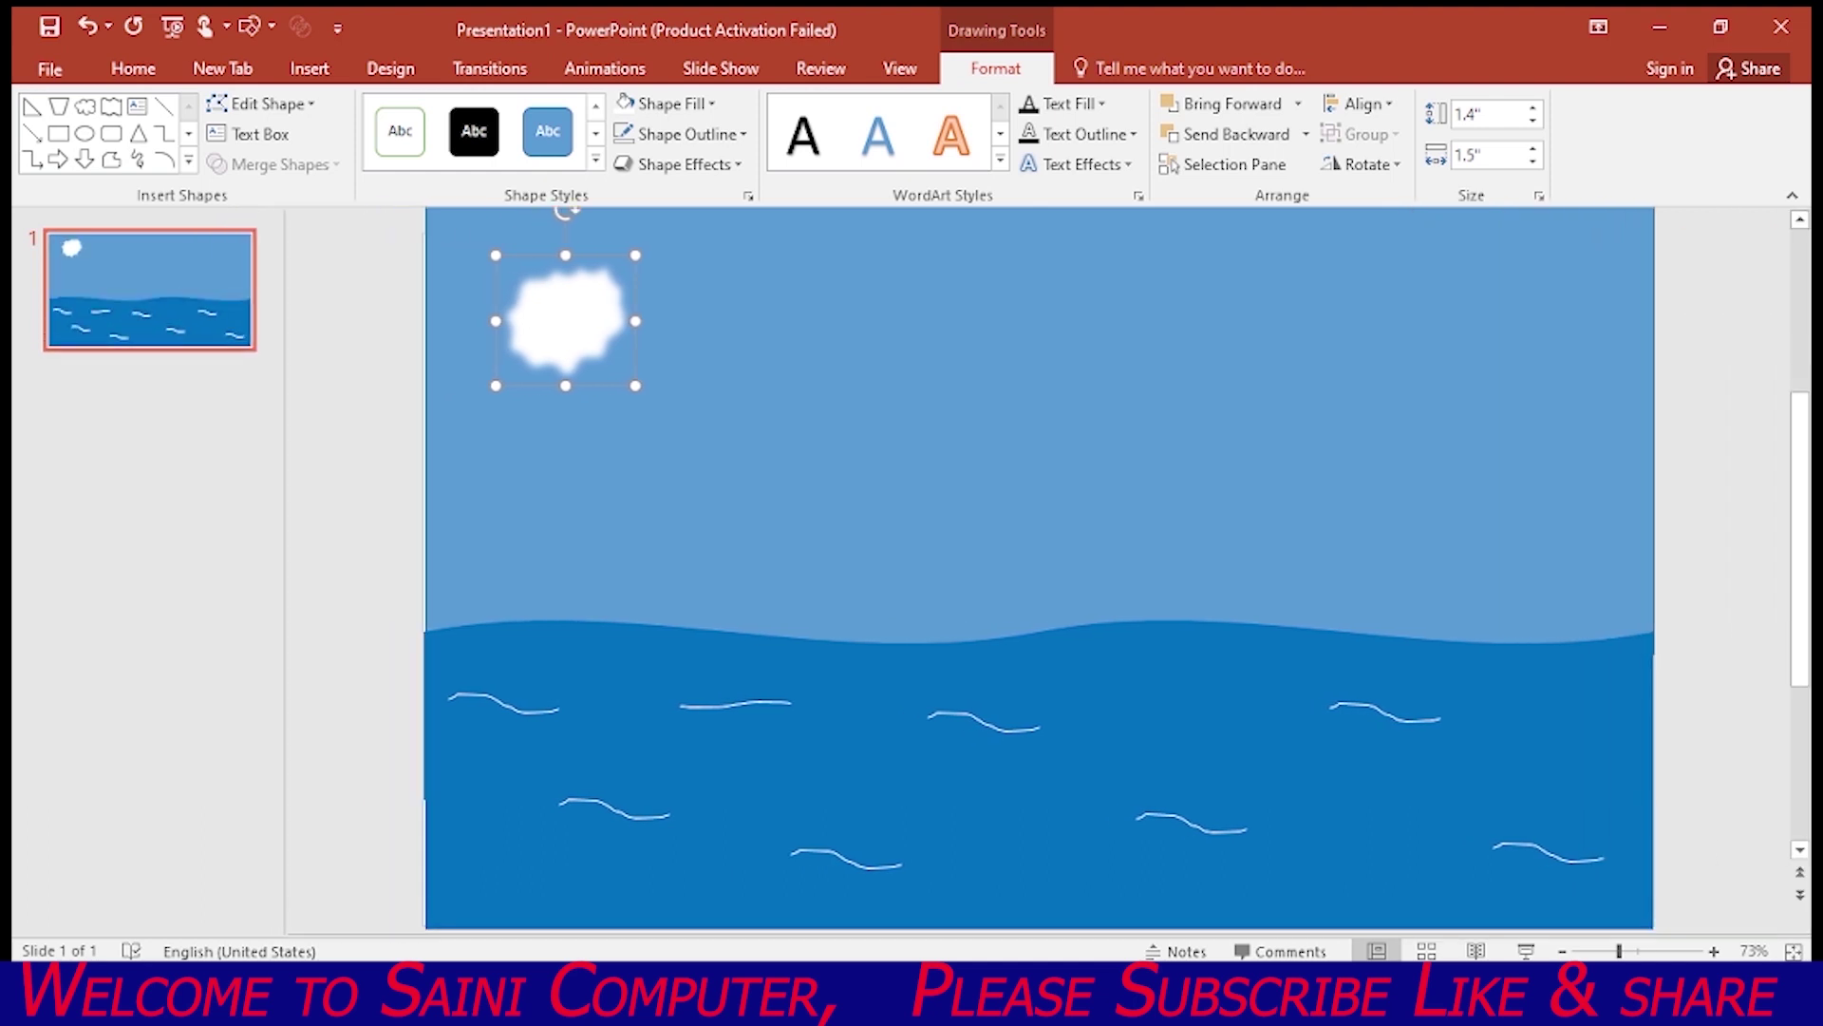
Duplicate the cloud and place copies at the top centre, top right, right and middle of the sky
{"action": "key", "text": "ctrl+d"}
{"action": "key", "text": "ctrl+d"}
{"action": "key", "text": "ctrl+d"}
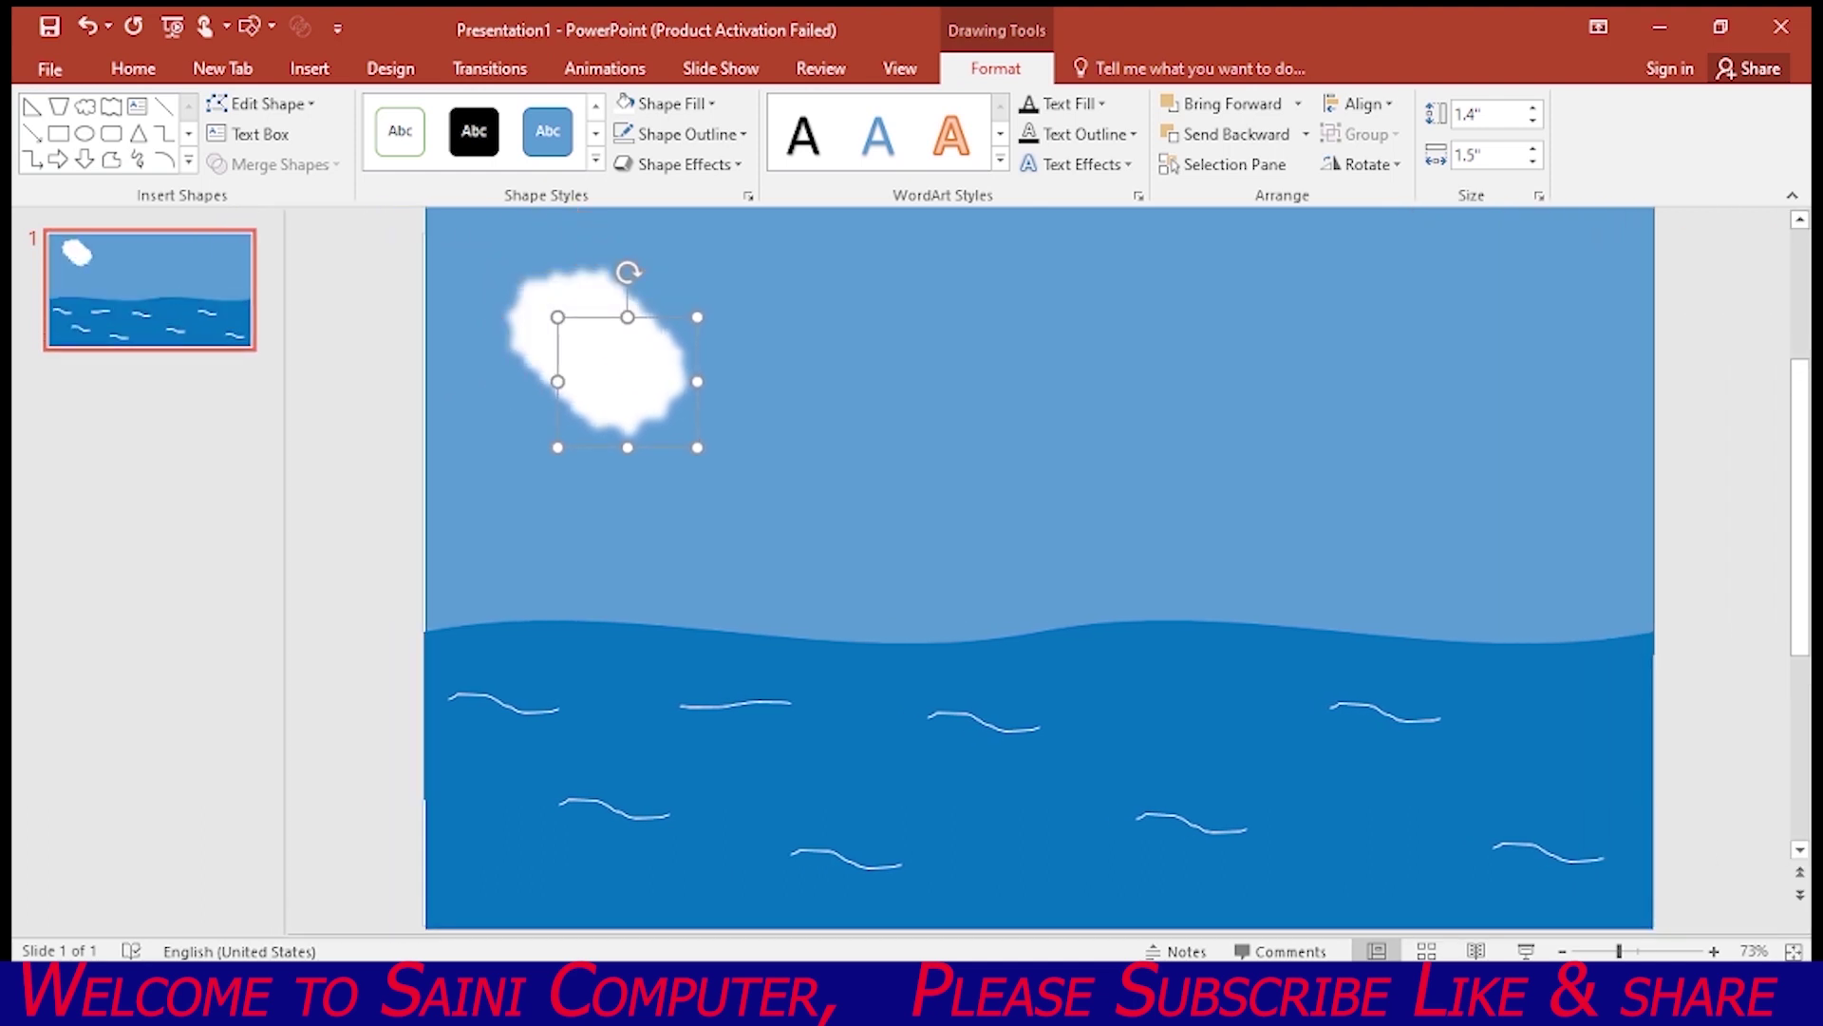
{"action": "left_click_drag", "start_coordinate": [627, 380], "coordinate": [900, 285]}
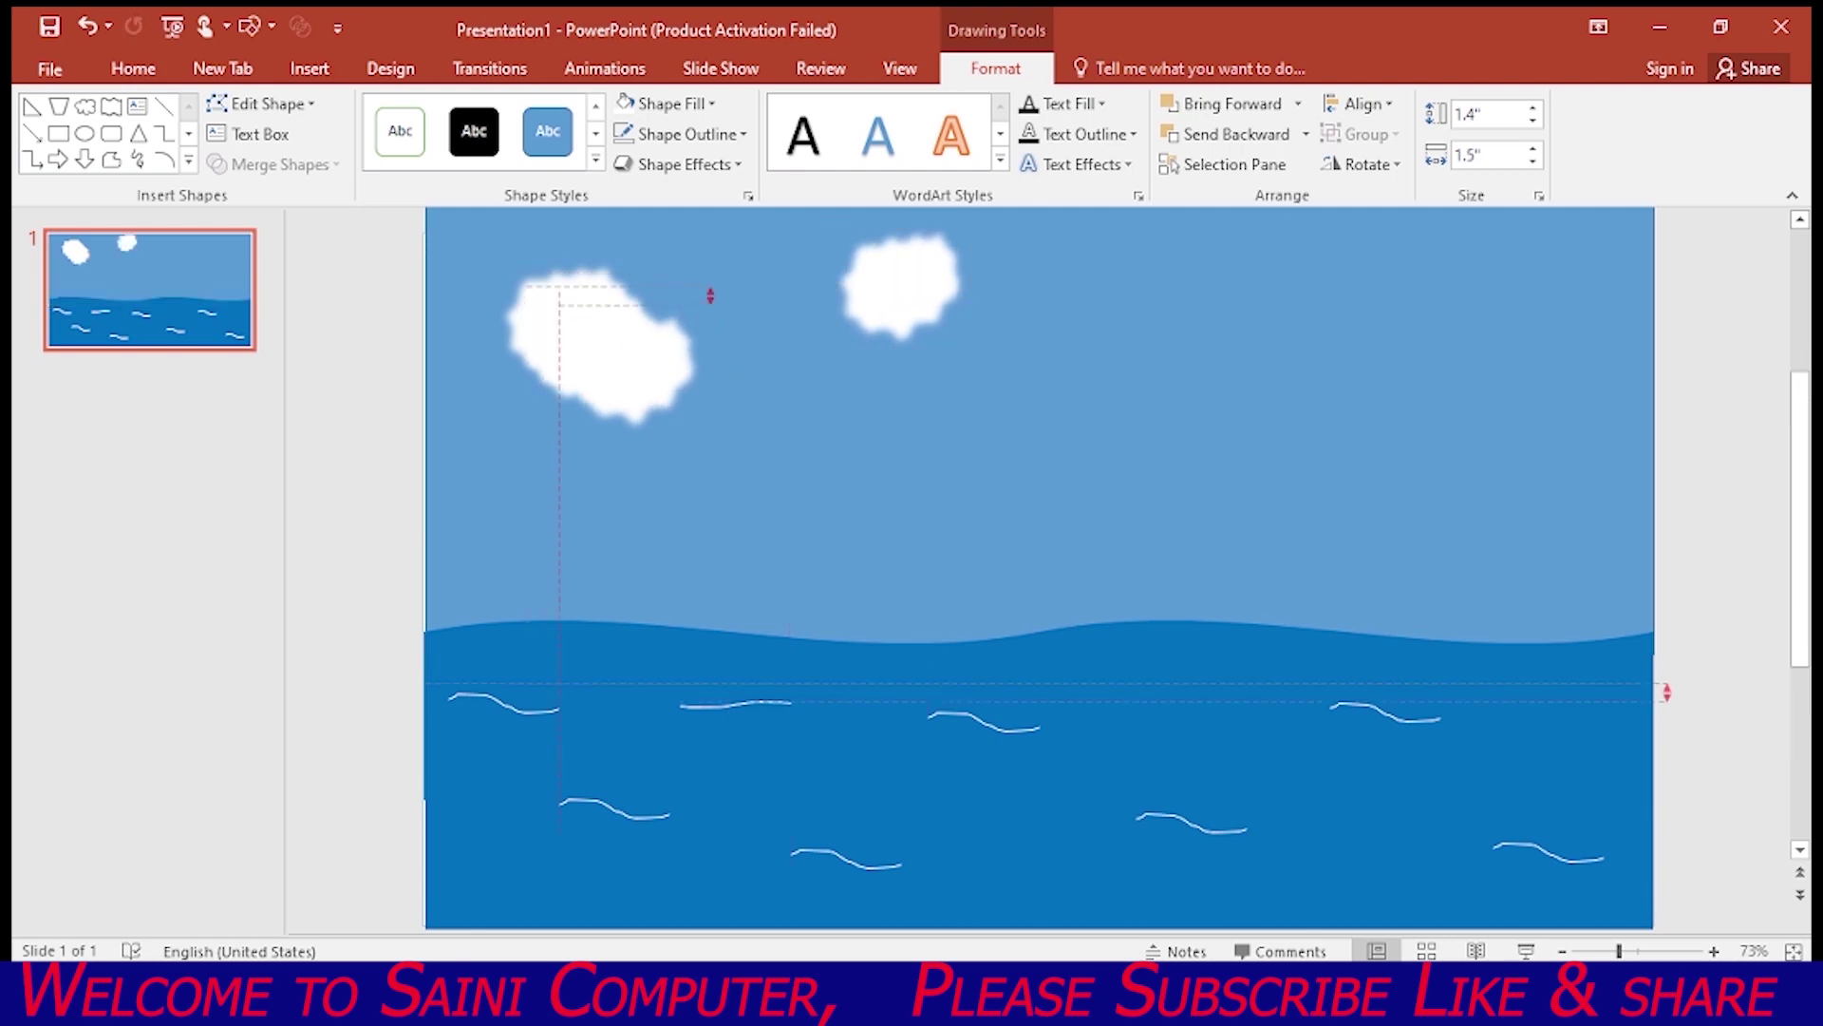
{"action": "left_click_drag", "start_coordinate": [617, 349], "coordinate": [1235, 285]}
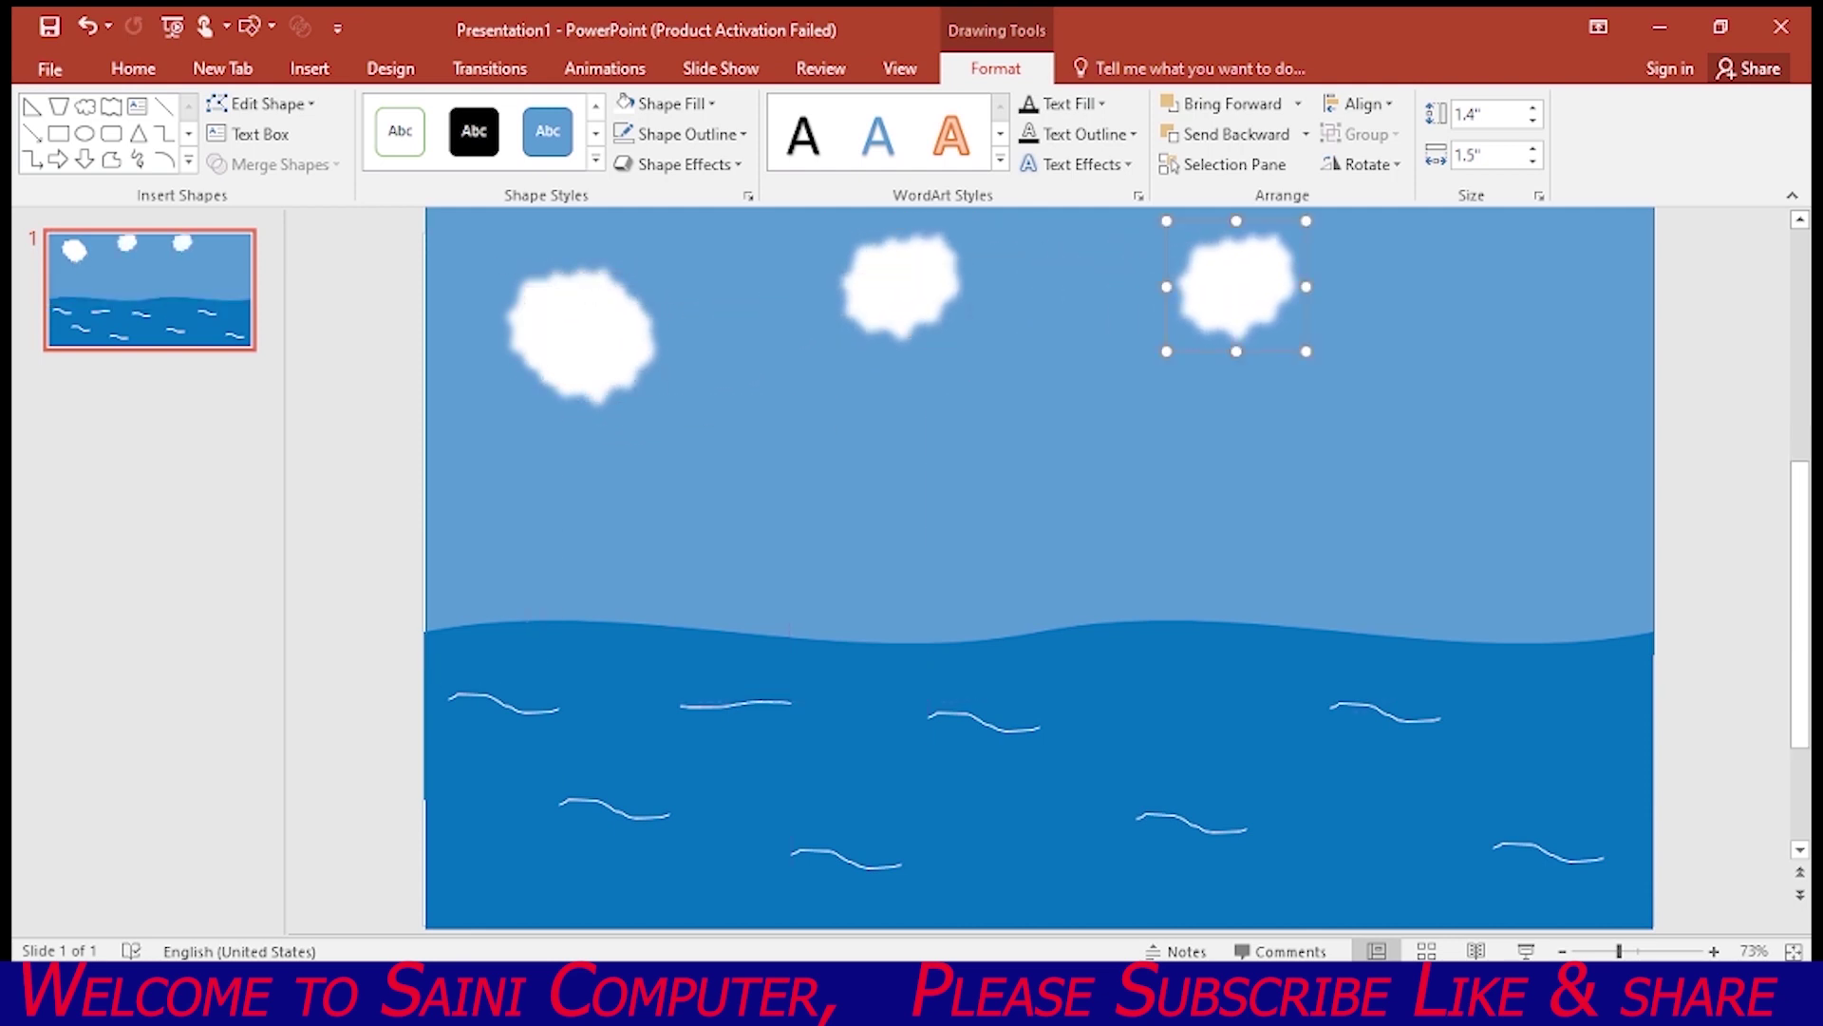
{"action": "left_click_drag", "start_coordinate": [580, 342], "coordinate": [1491, 420]}
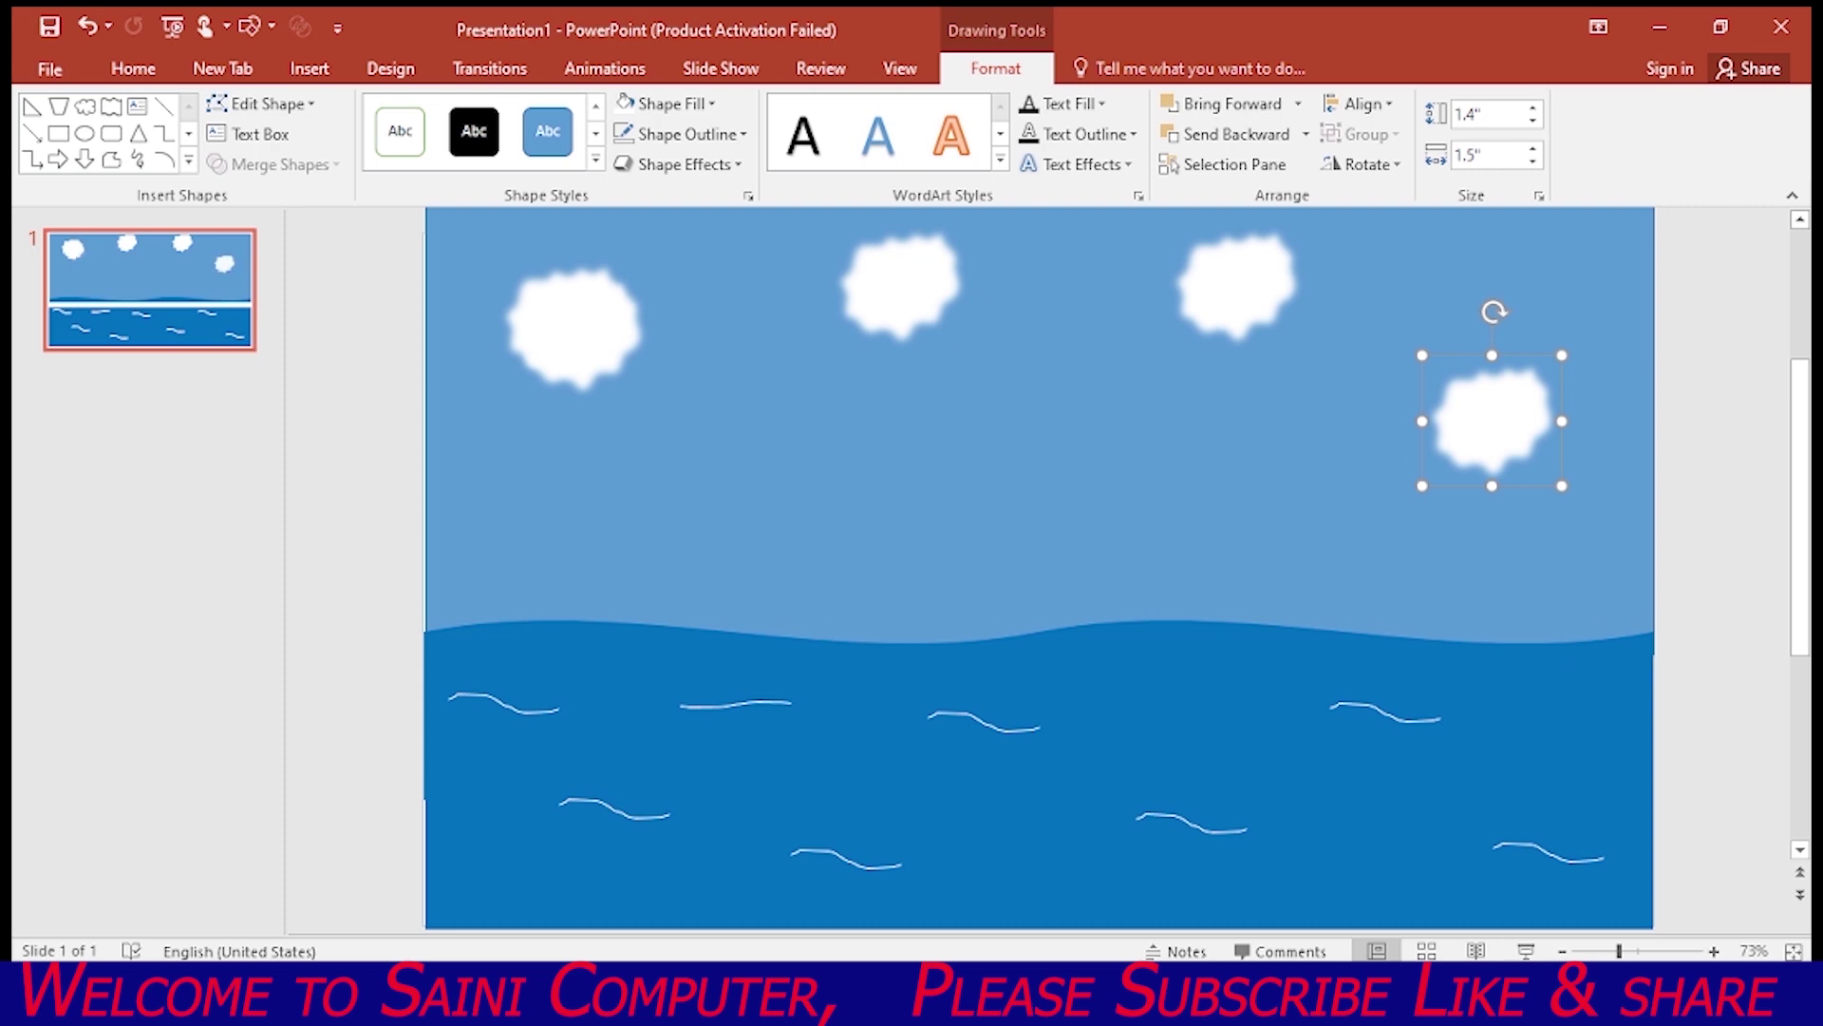
{"action": "left_click_drag", "start_coordinate": [573, 332], "coordinate": [1039, 484]}
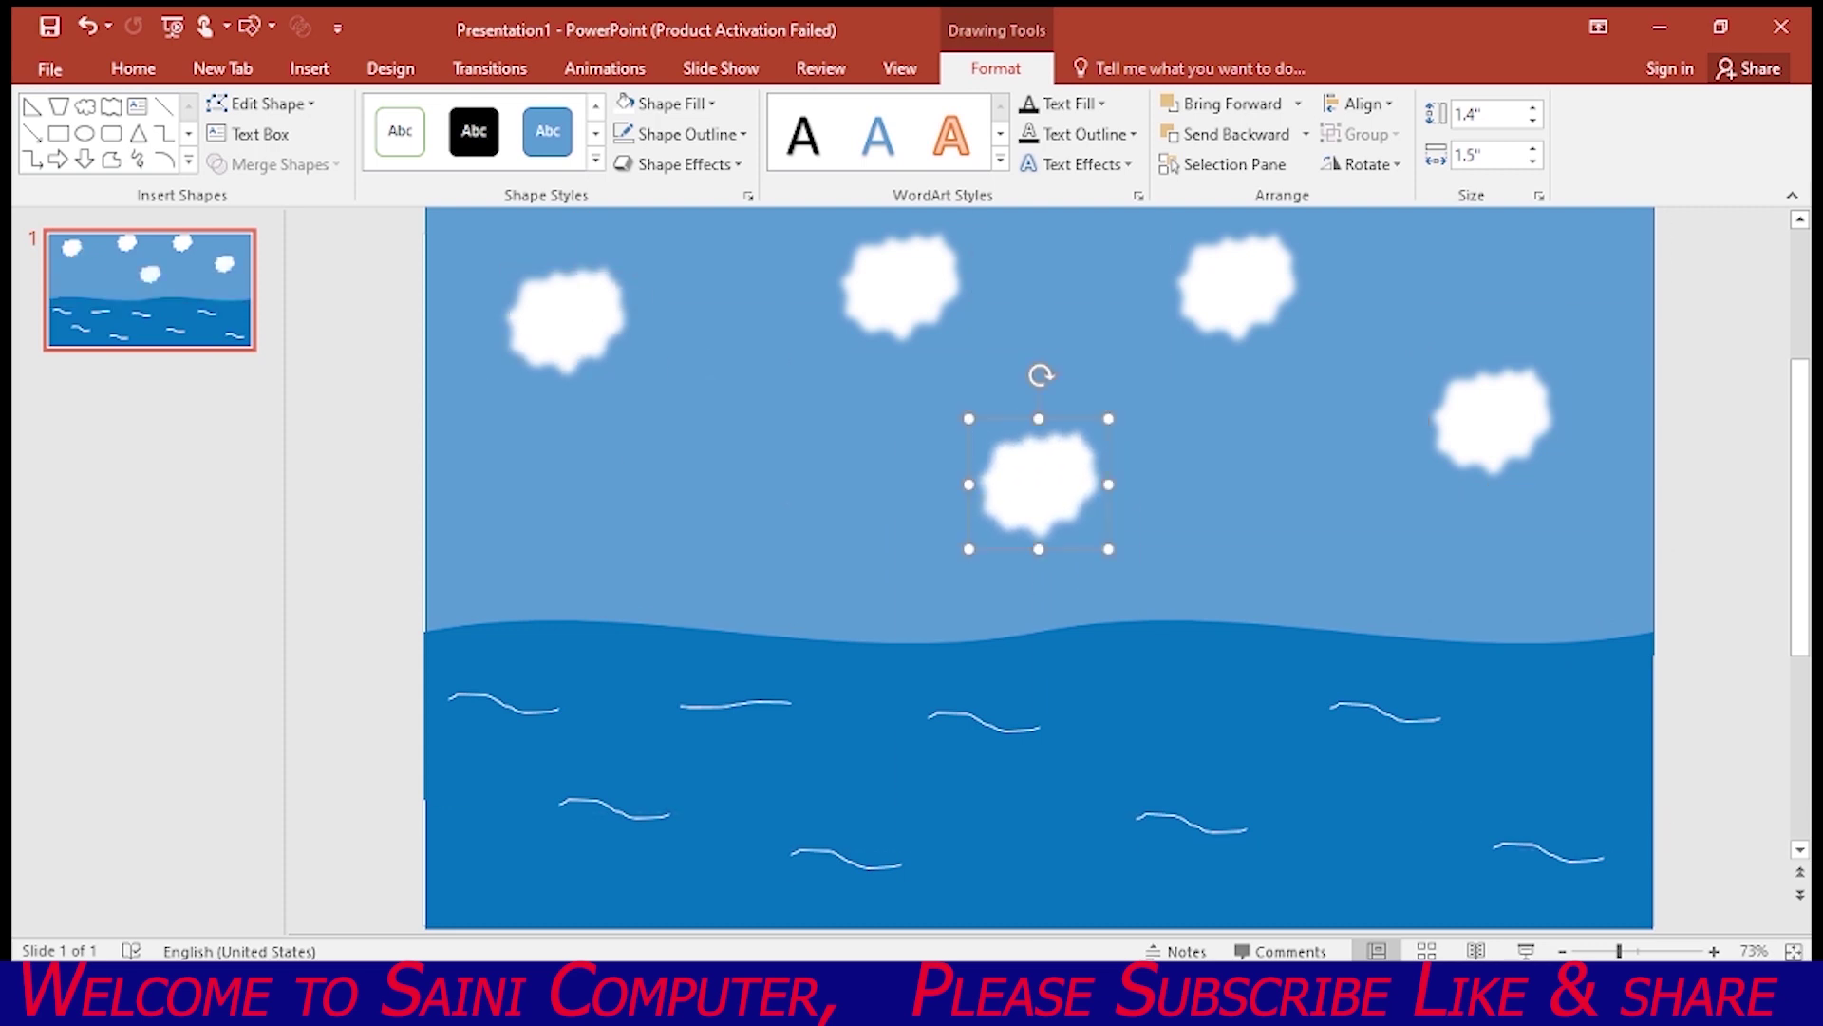
Fine-tune the positions of the five clouds and select them all together
{"action": "left_click_drag", "start_coordinate": [567, 320], "coordinate": [595, 366]}
{"action": "left_click", "coordinate": [1039, 485]}
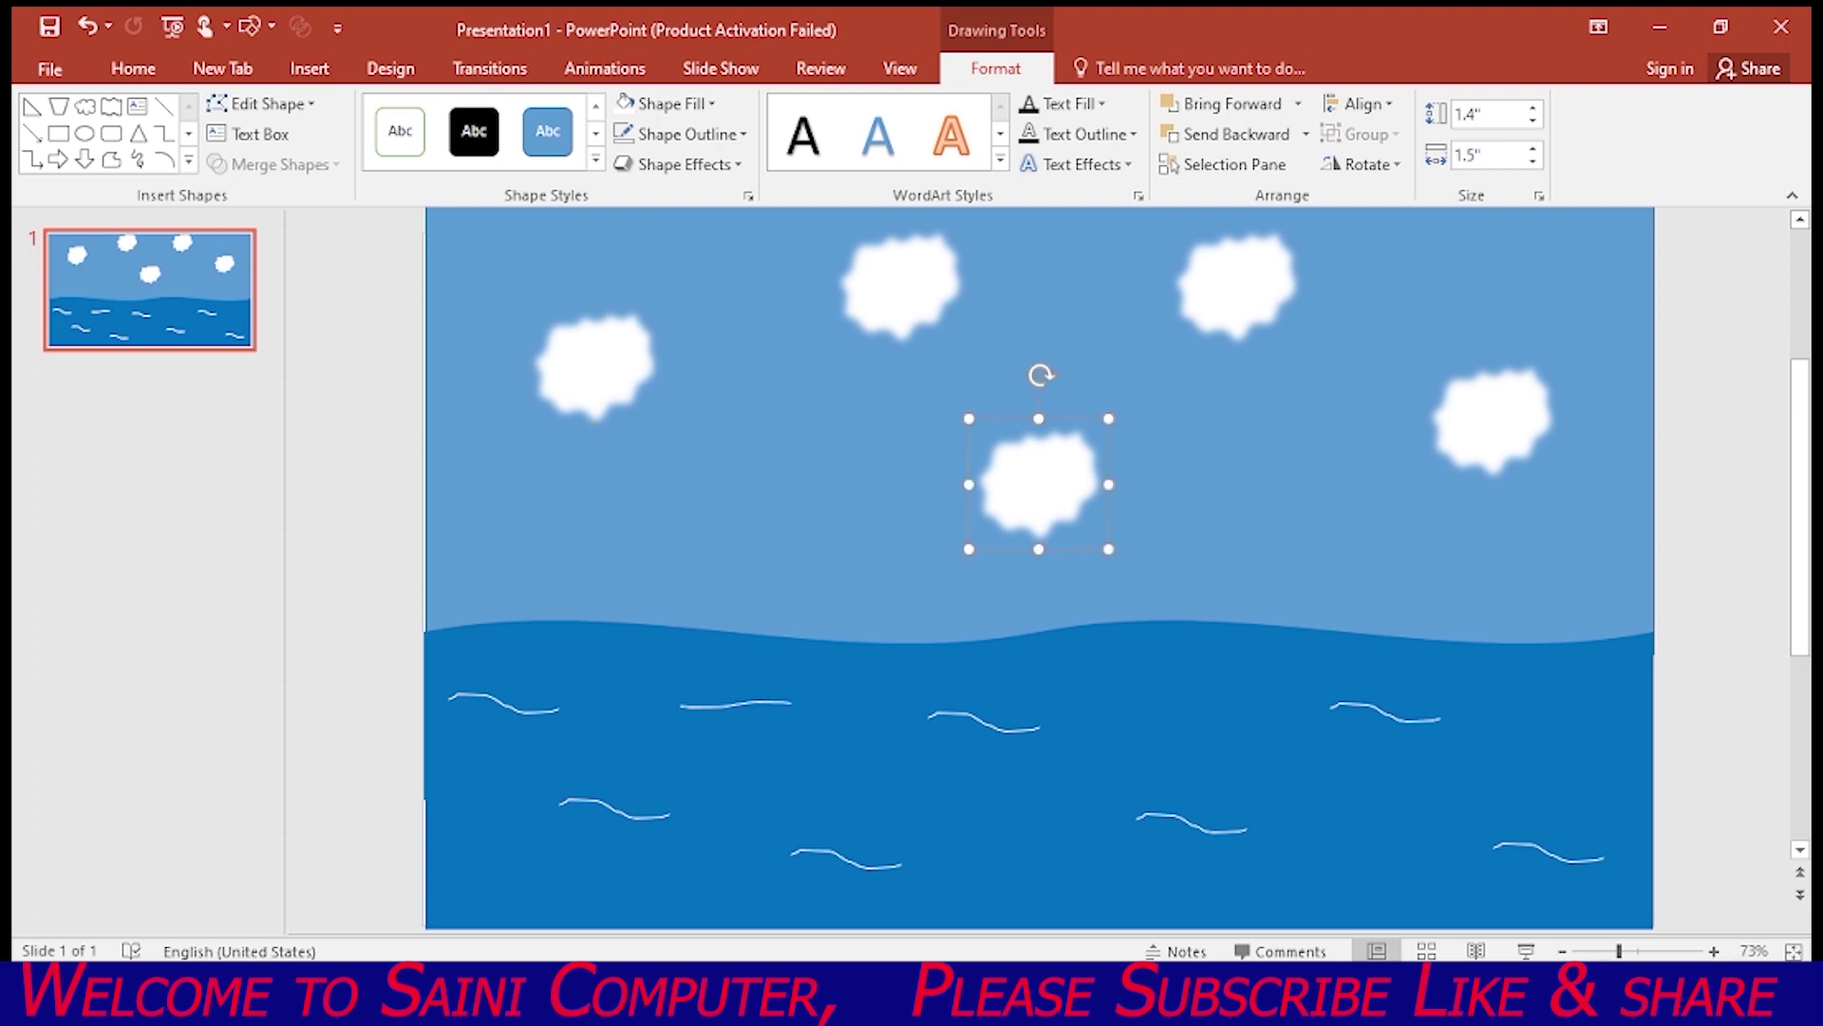
{"action": "mouse_move", "coordinate": [1237, 285]}
{"action": "left_mouse_down"}
{"action": "mouse_move", "coordinate": [1266, 301]}
{"action": "mouse_move", "coordinate": [1284, 280]}
{"action": "left_mouse_up"}
{"action": "left_click_drag", "start_coordinate": [1492, 417], "coordinate": [1533, 454]}
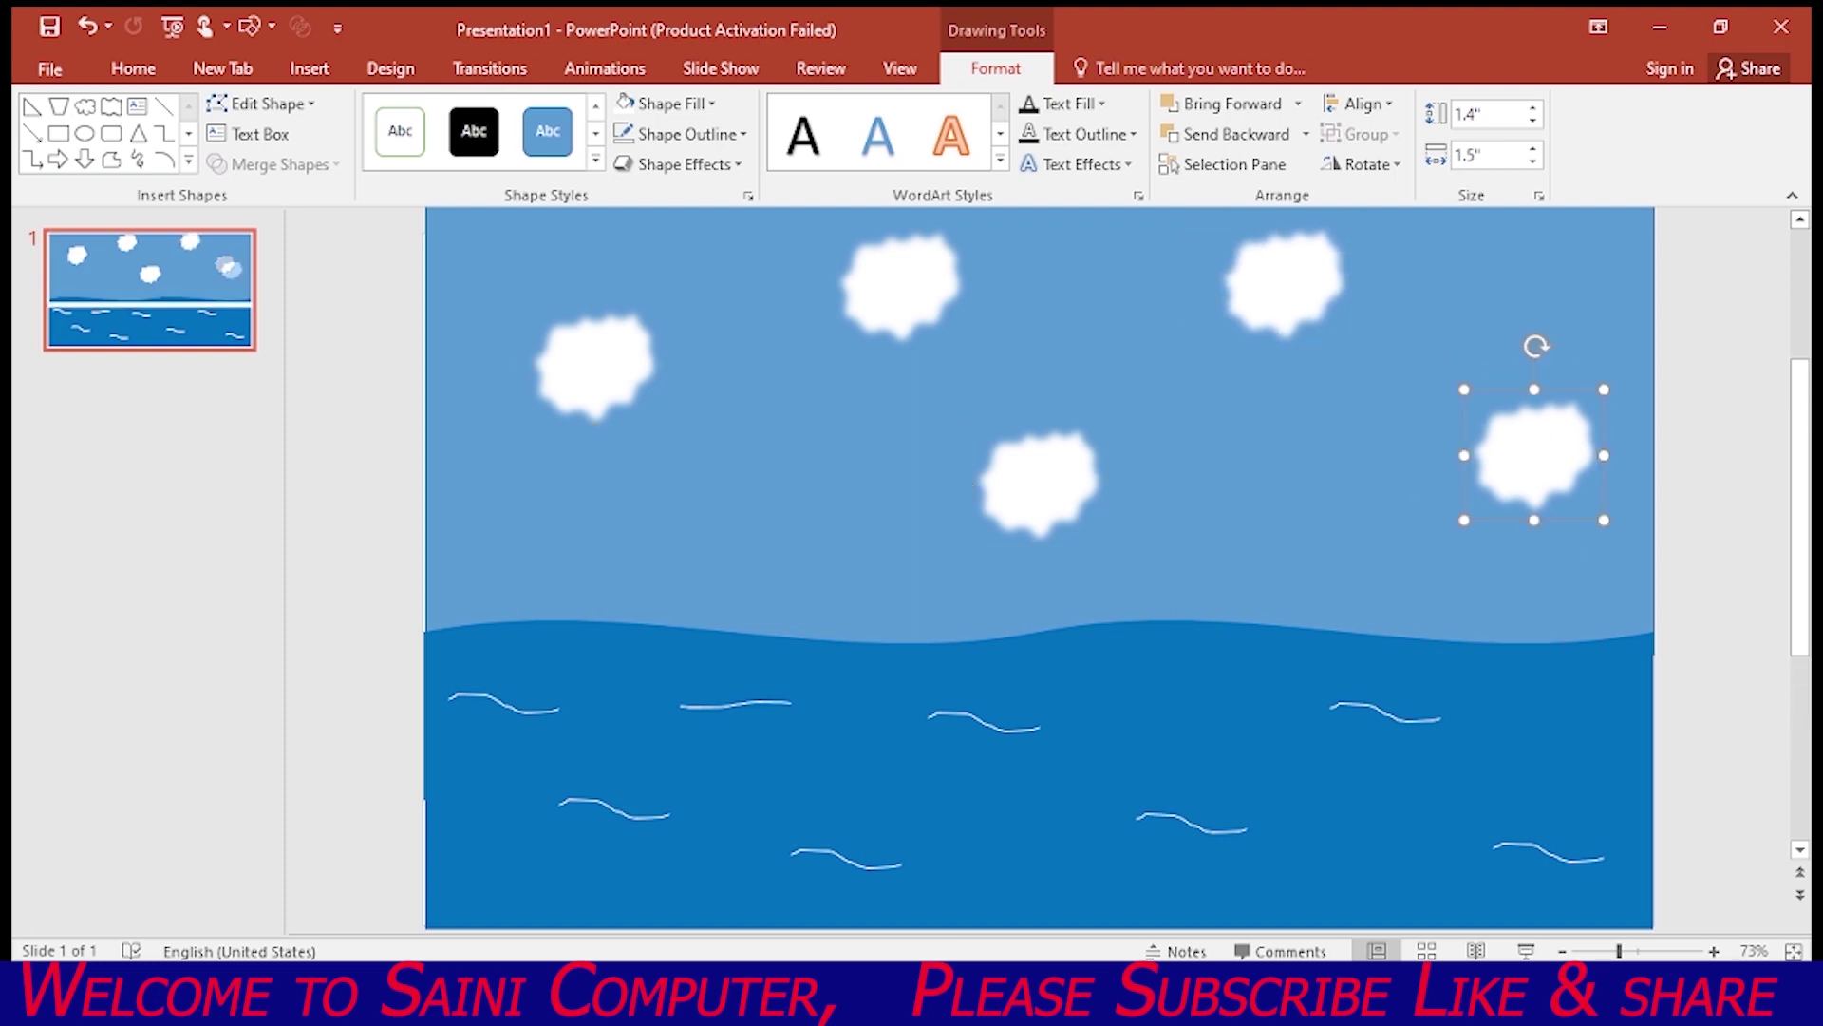
{"action": "left_click_drag", "start_coordinate": [1039, 484], "coordinate": [1066, 484]}
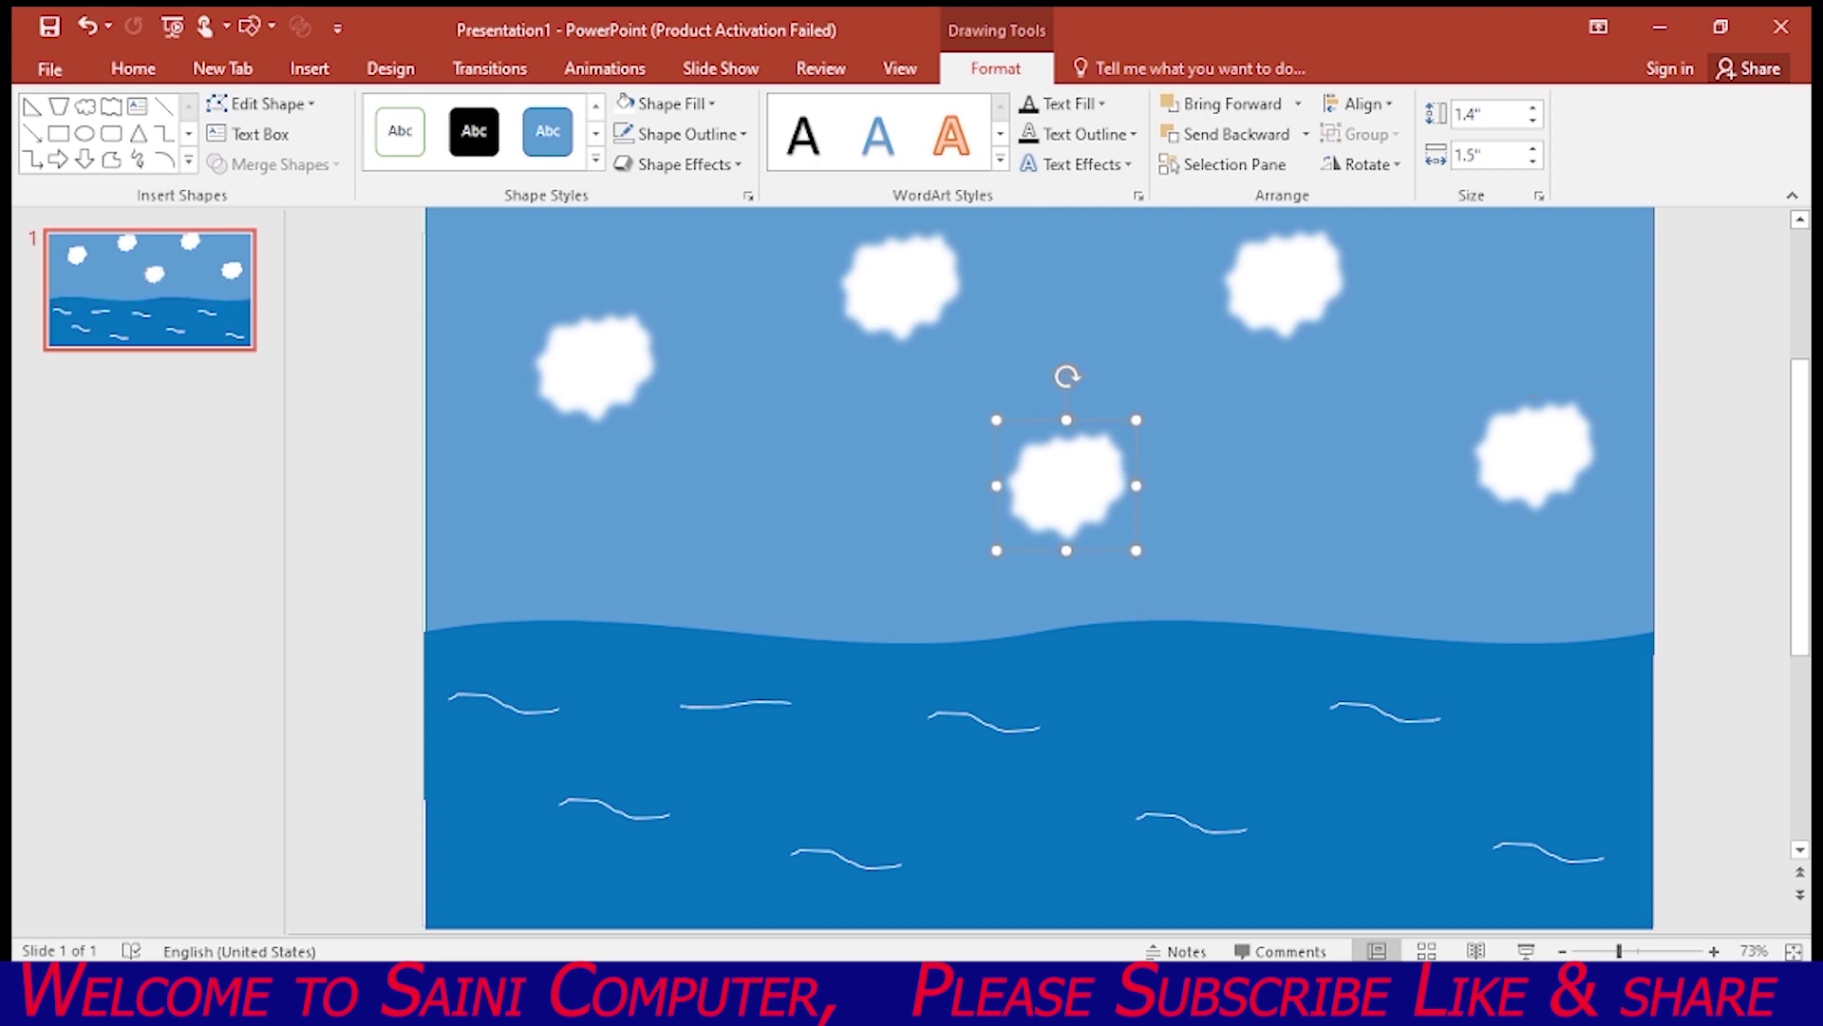
{"action": "left_click", "coordinate": [595, 365], "text": "shift"}
{"action": "left_click", "coordinate": [901, 284], "text": "shift"}
{"action": "left_click", "coordinate": [1284, 283], "text": "shift"}
{"action": "left_click", "coordinate": [1534, 454], "text": "shift"}
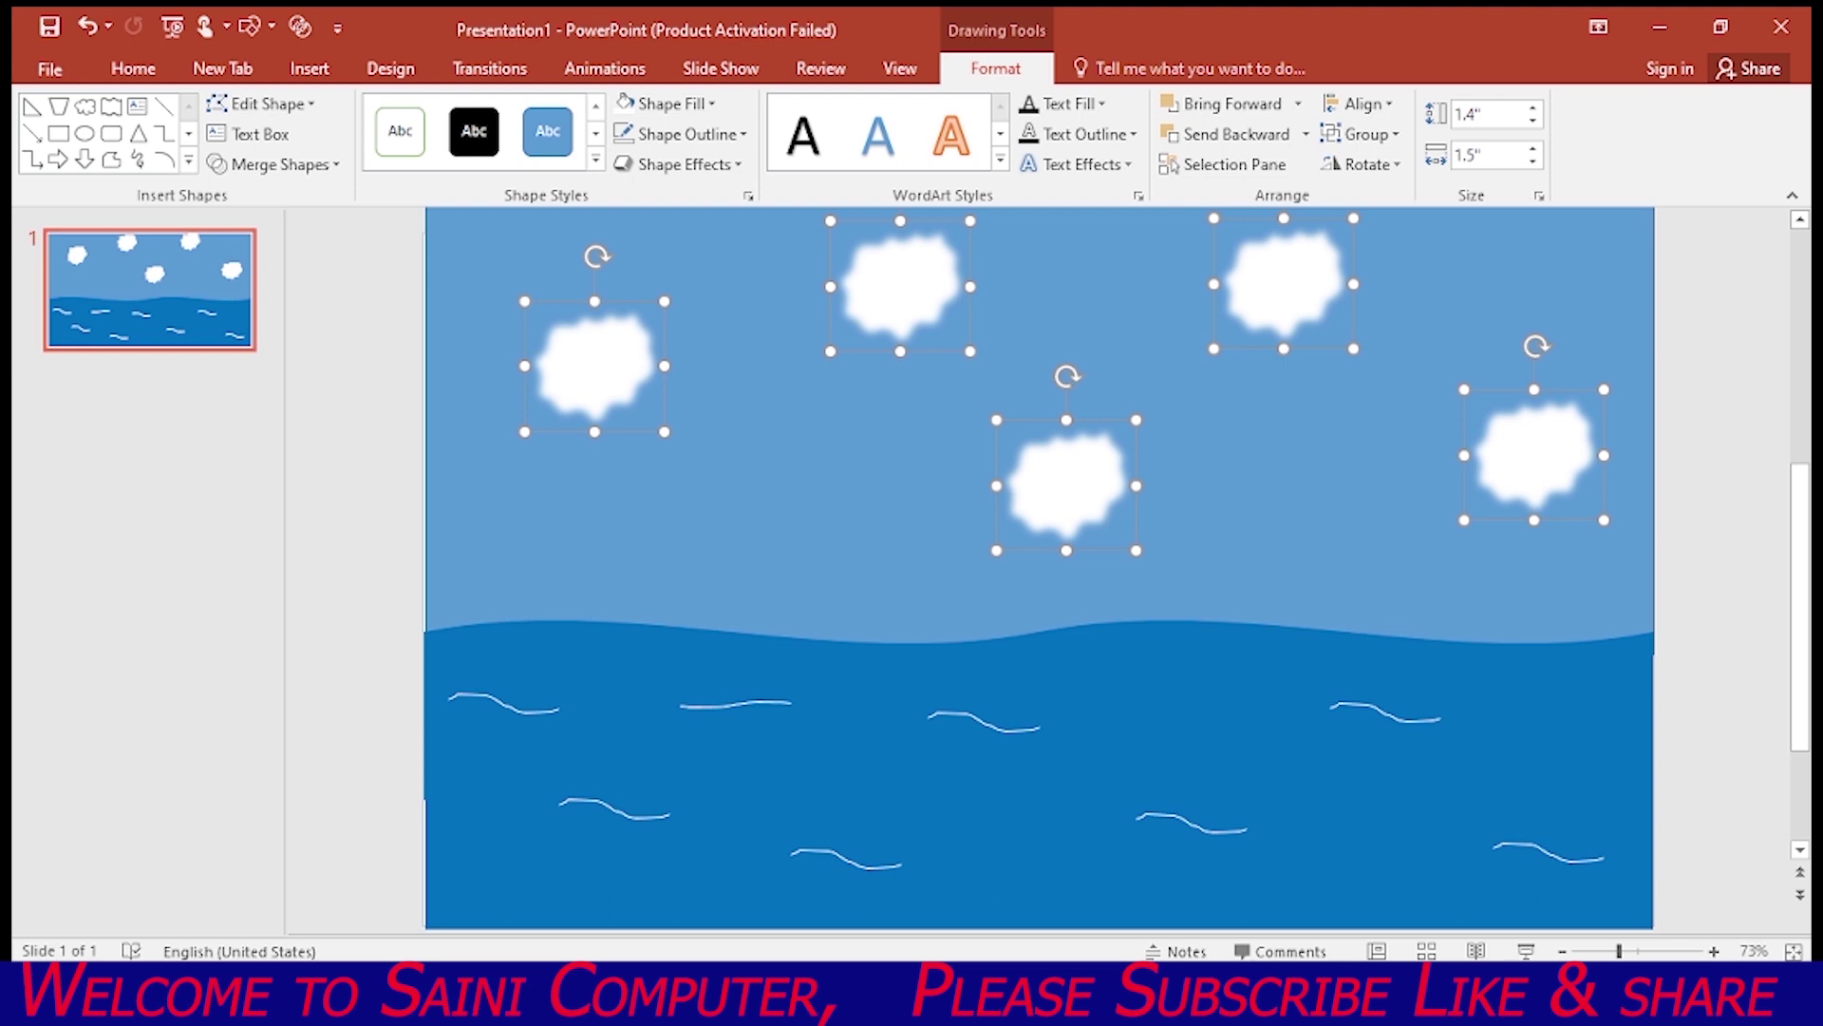
Group the five selected clouds into a single object, then select the wavy sea shape
{"action": "right_click", "coordinate": [1249, 275]}
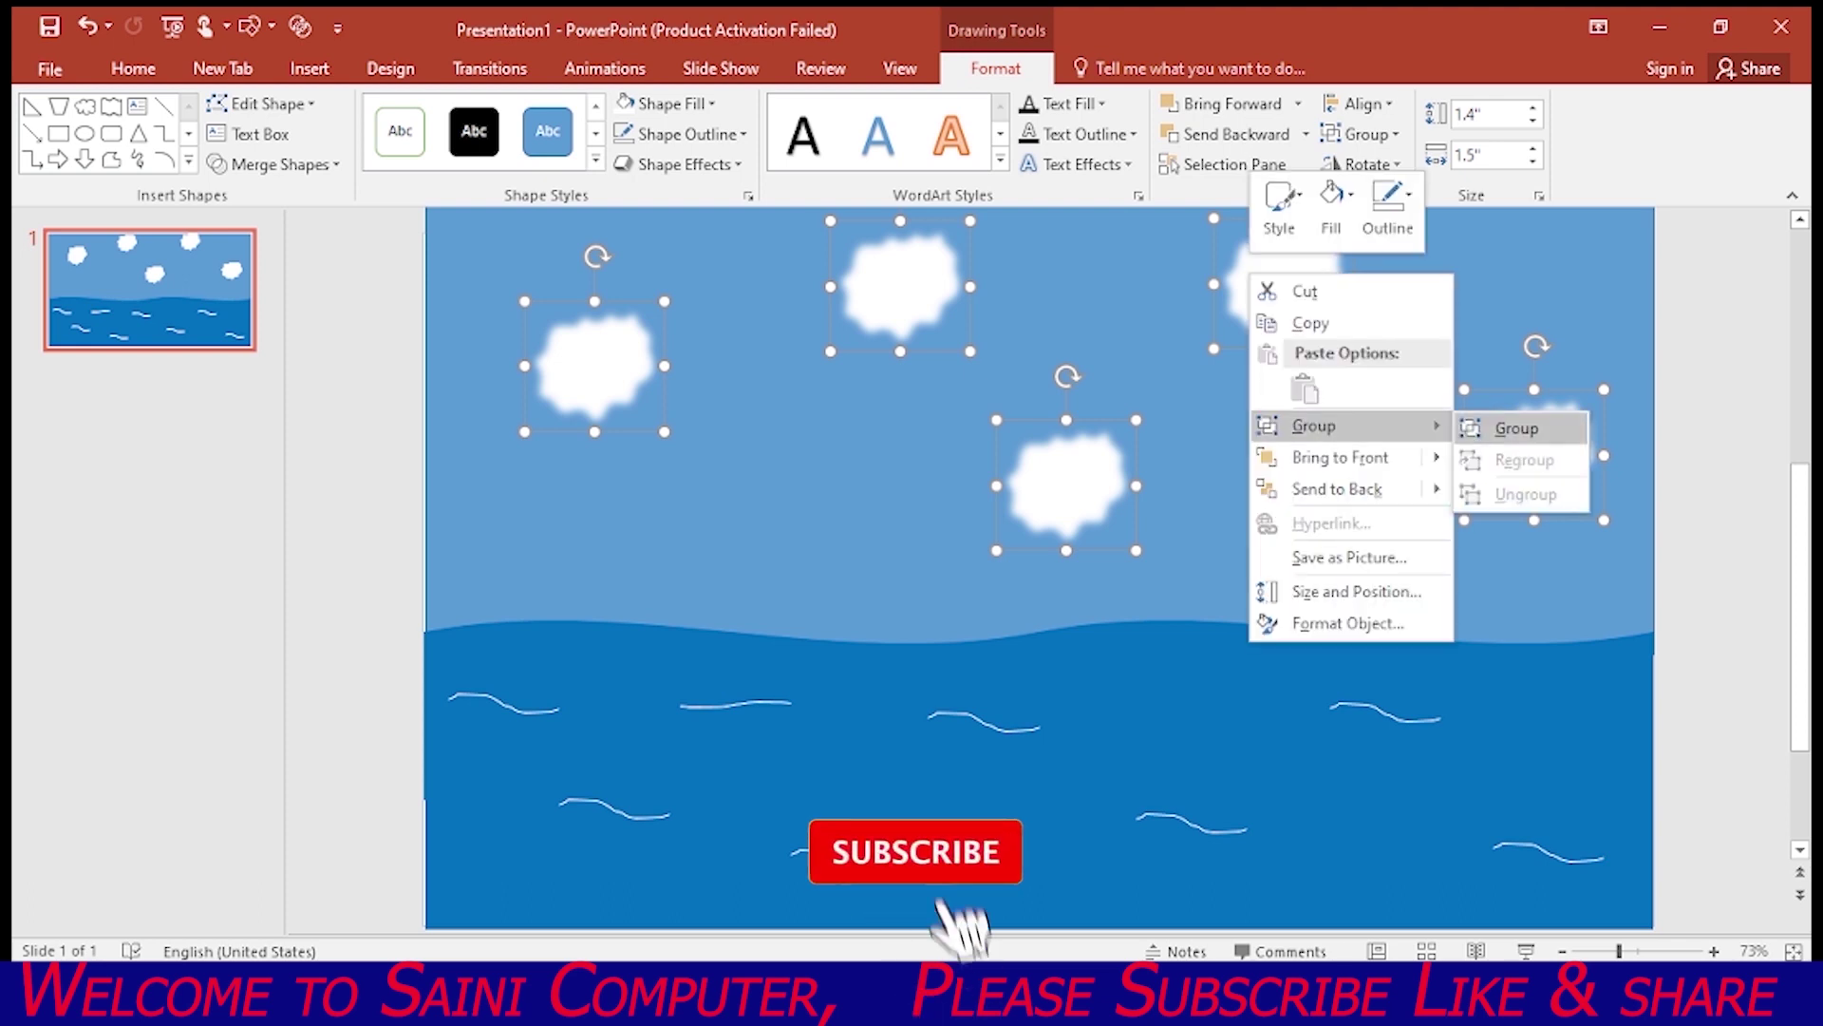
{"action": "key", "text": "Return"}
{"action": "left_click", "coordinate": [1038, 741]}
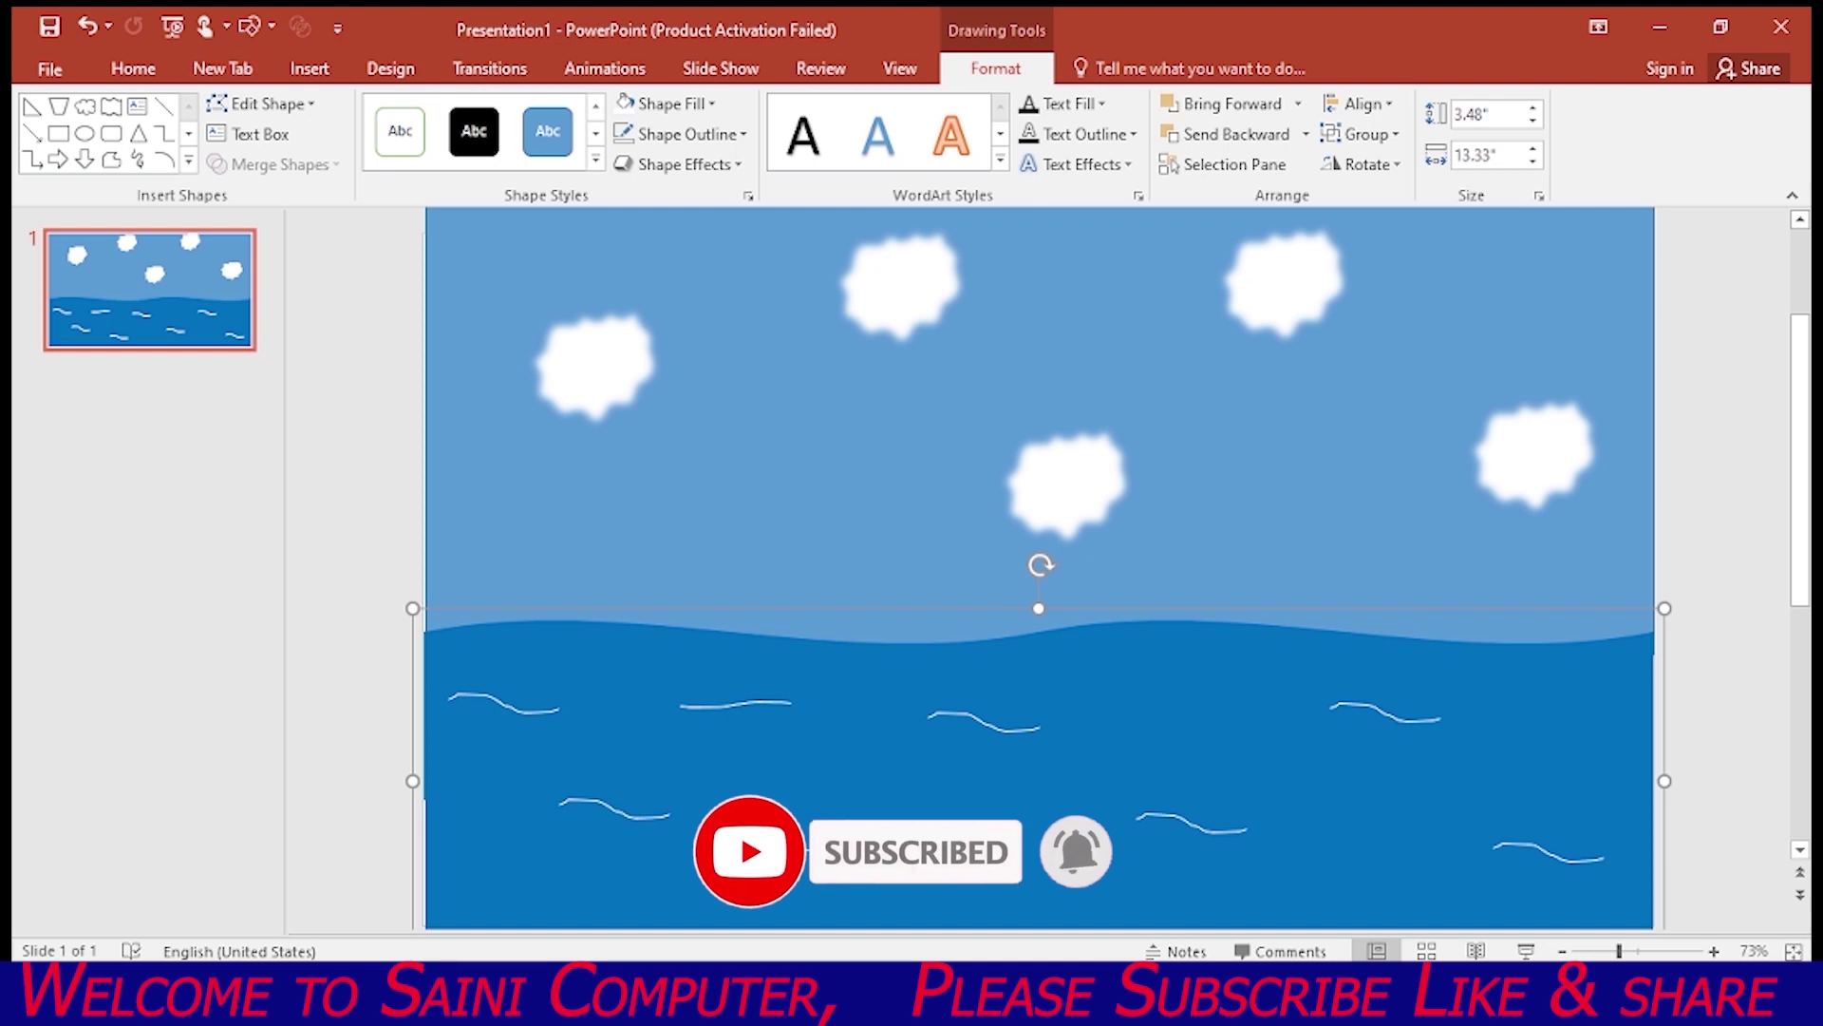
{"action": "left_click", "coordinate": [309, 68]}
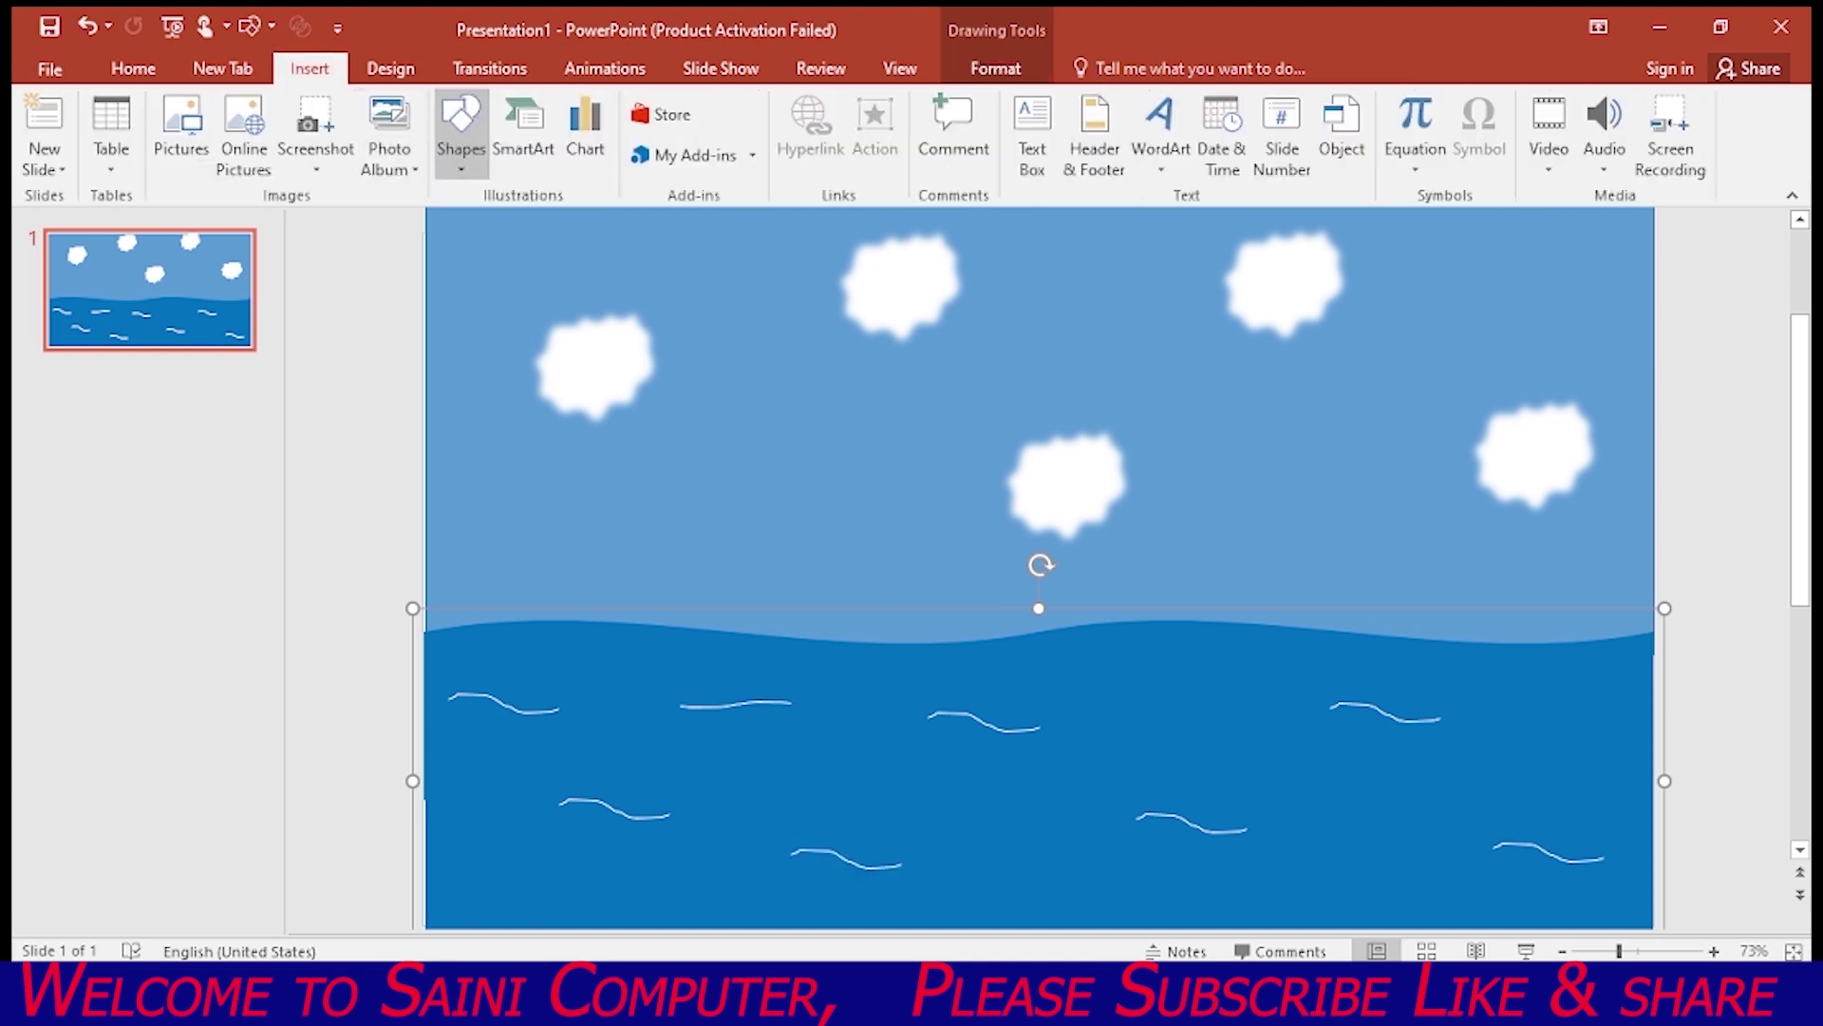
Draw a trapezoid boat hull across the waterline and shift it slightly left
{"action": "left_click", "coordinate": [461, 133]}
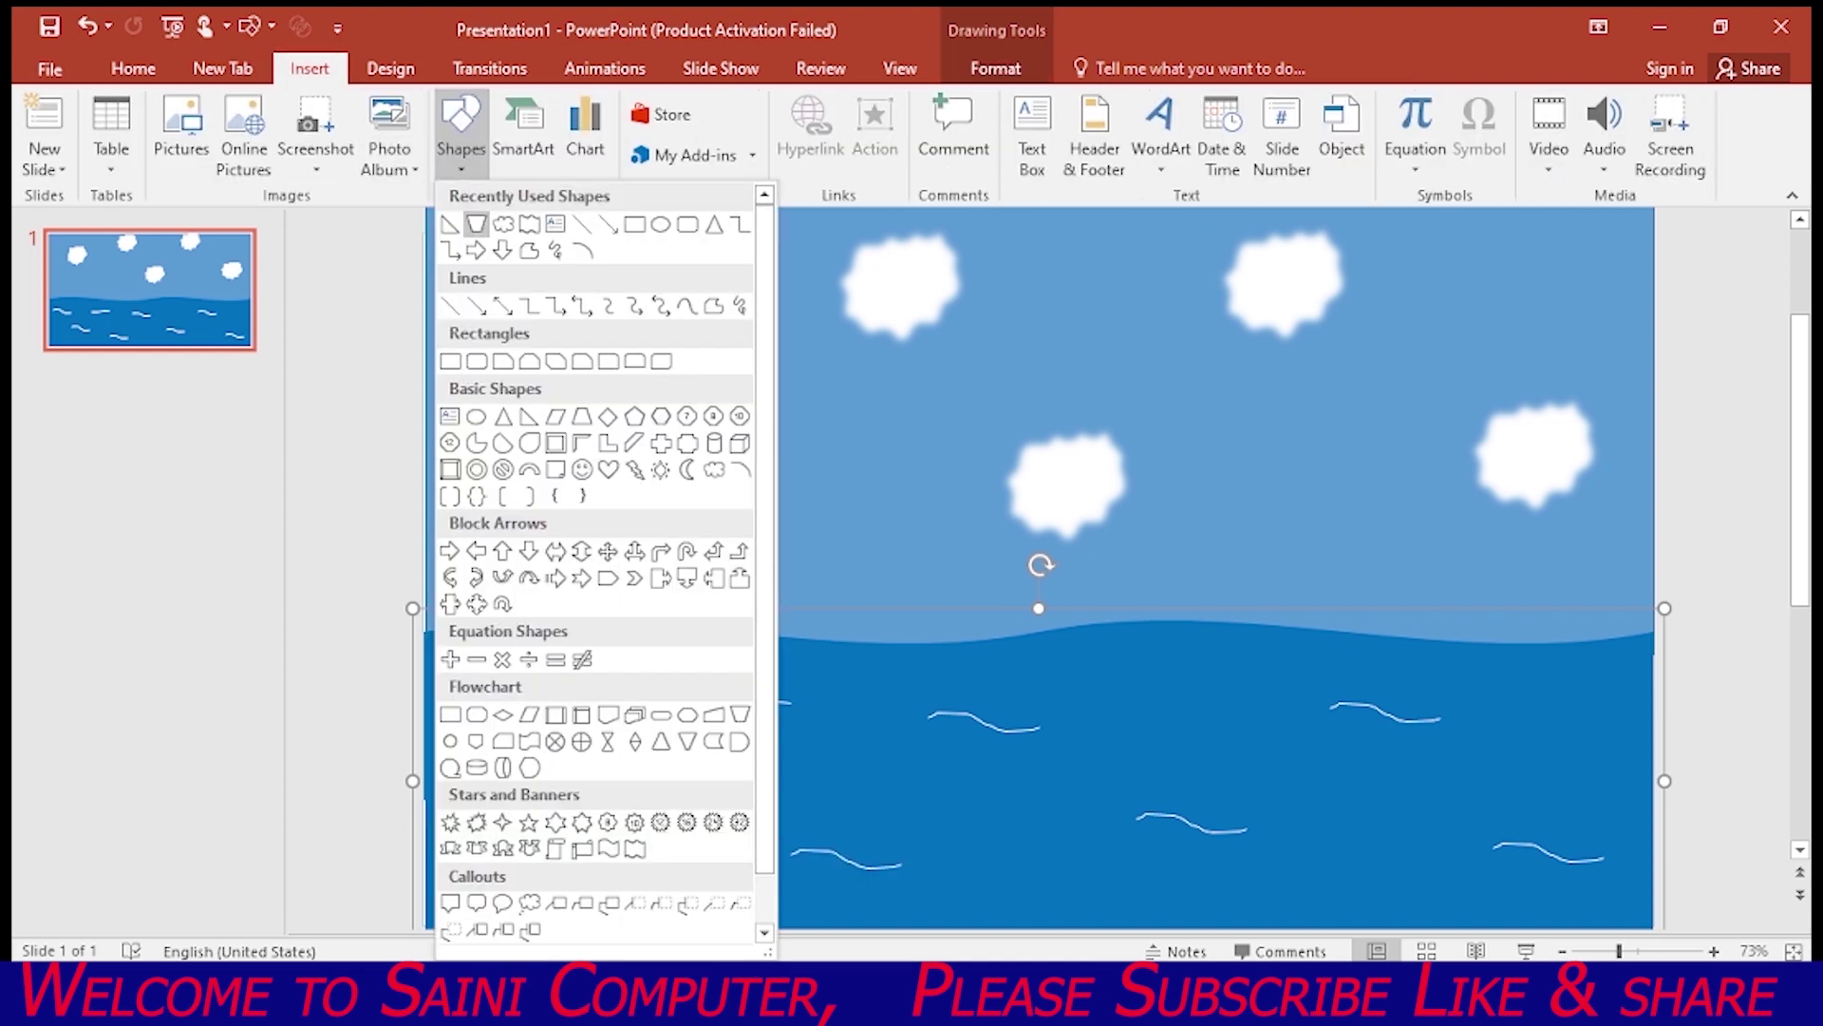
{"action": "left_click", "coordinate": [476, 224]}
{"action": "mouse_move", "coordinate": [797, 473]}
{"action": "left_mouse_down"}
{"action": "mouse_move", "coordinate": [1215, 643]}
{"action": "mouse_move", "coordinate": [1311, 655]}
{"action": "left_mouse_up"}
{"action": "left_click_drag", "start_coordinate": [1045, 560], "coordinate": [959, 566]}
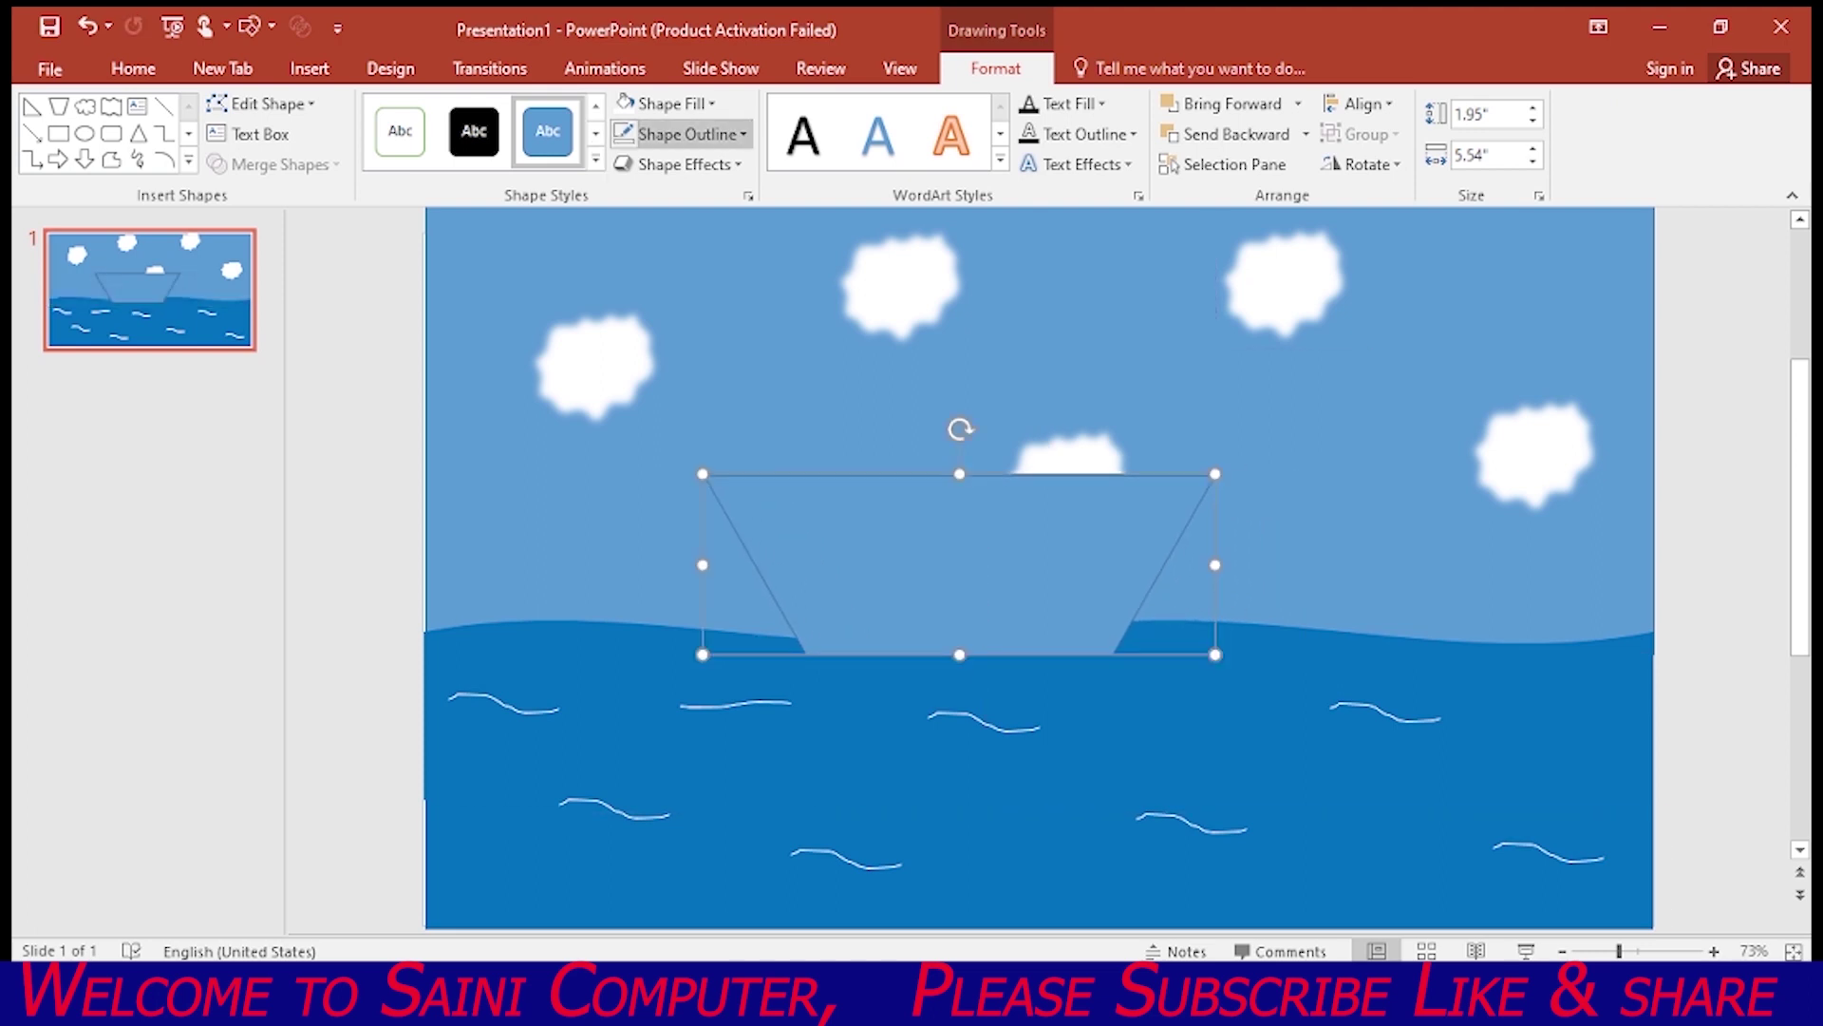
Fill the hull with the dark Walnut wood texture and give it a 3 pt outline
{"action": "left_click", "coordinate": [669, 104]}
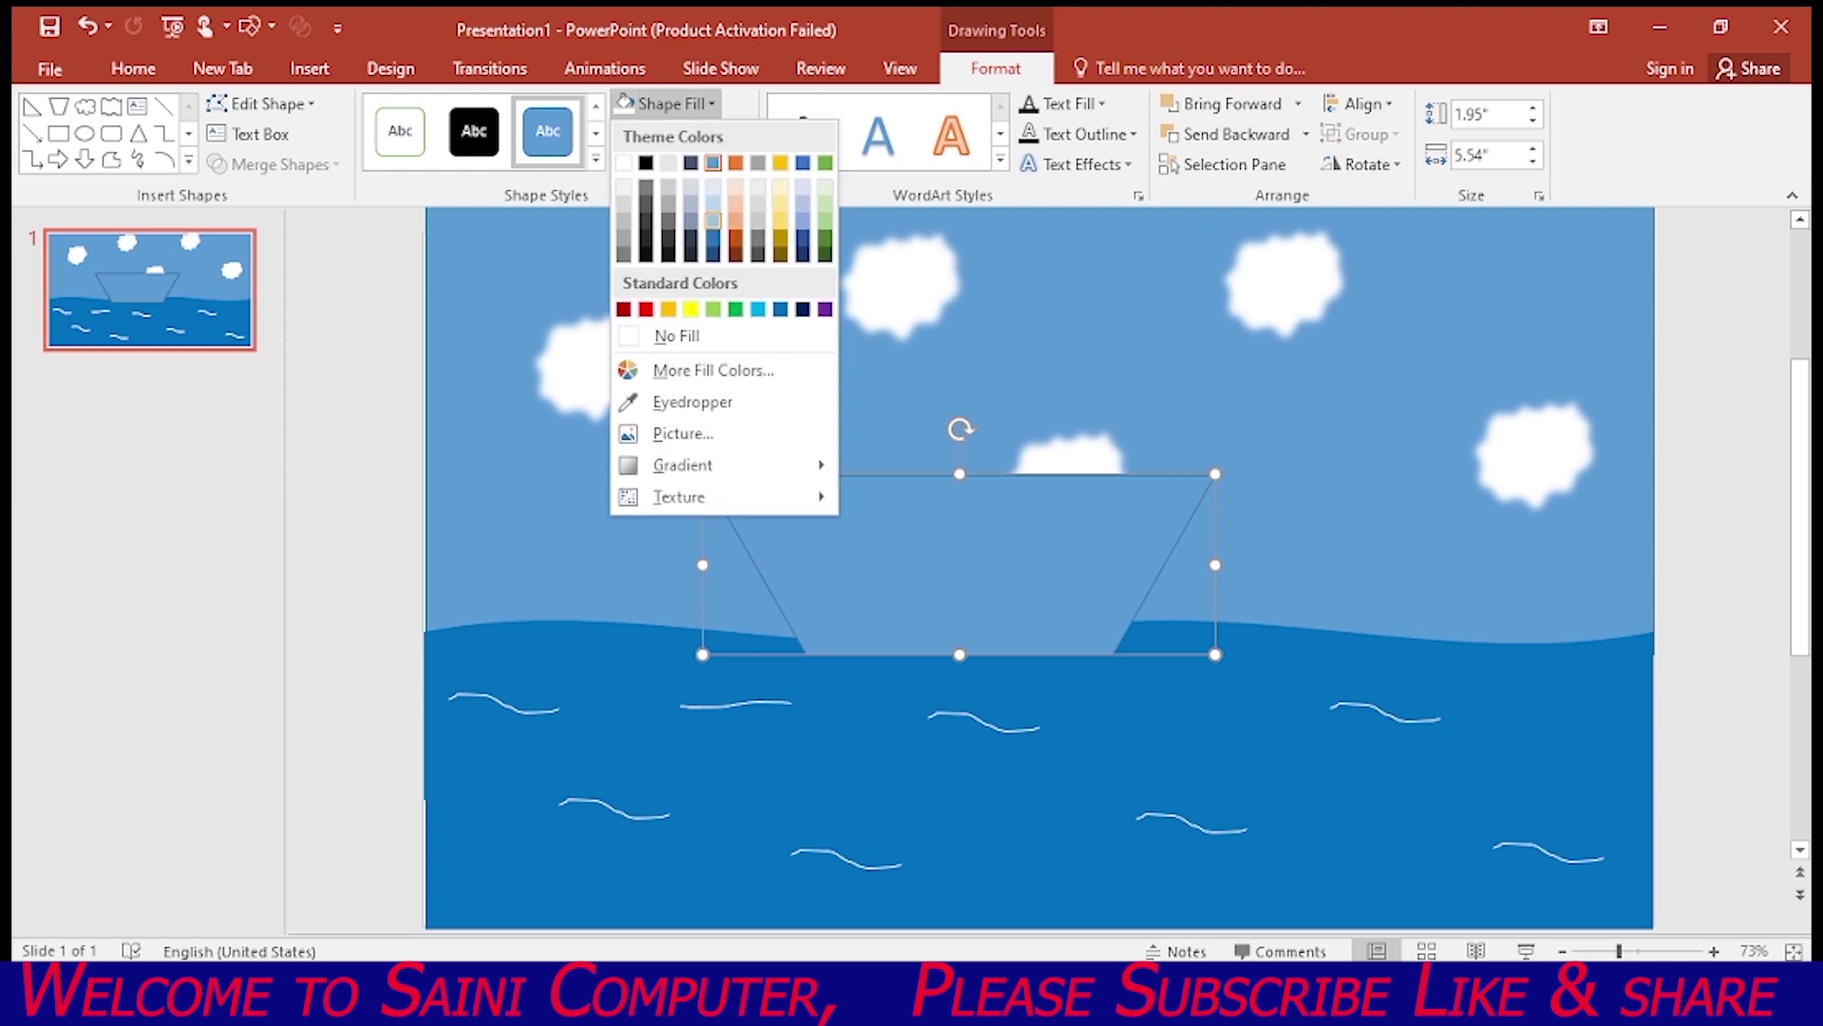
{"action": "mouse_move", "coordinate": [680, 496]}
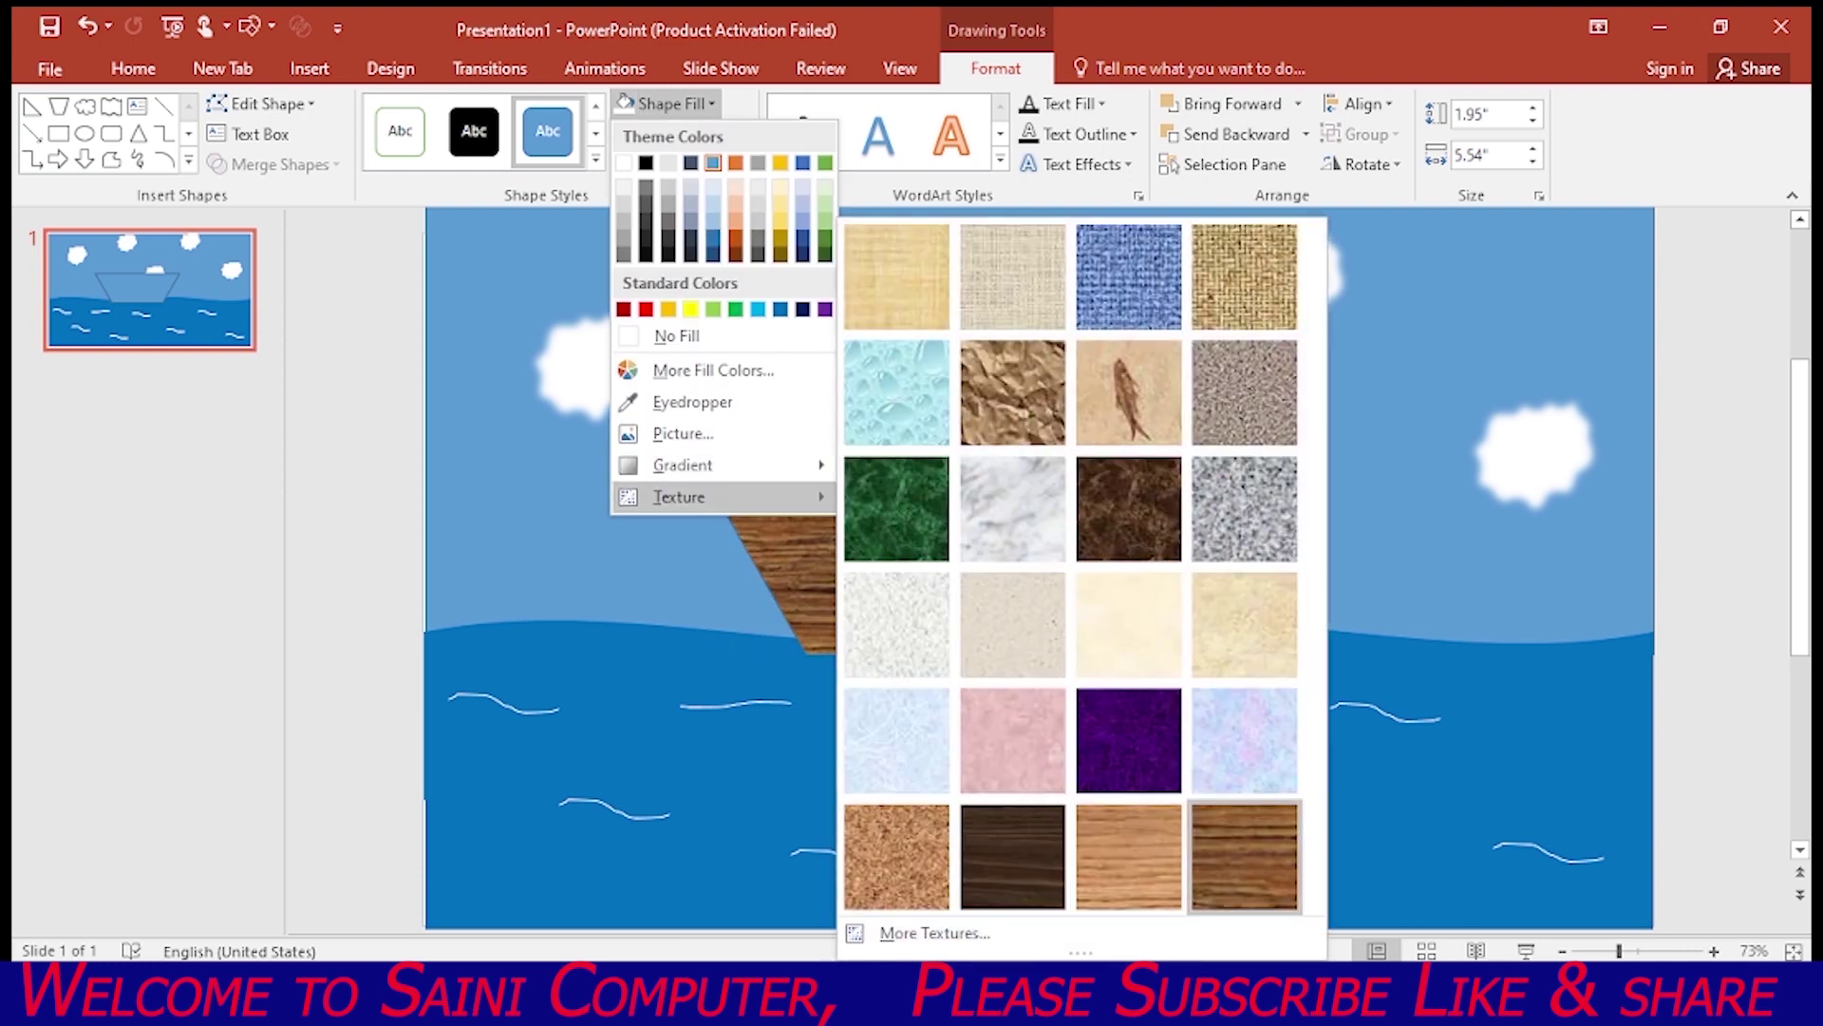
{"action": "left_click", "coordinate": [1244, 854]}
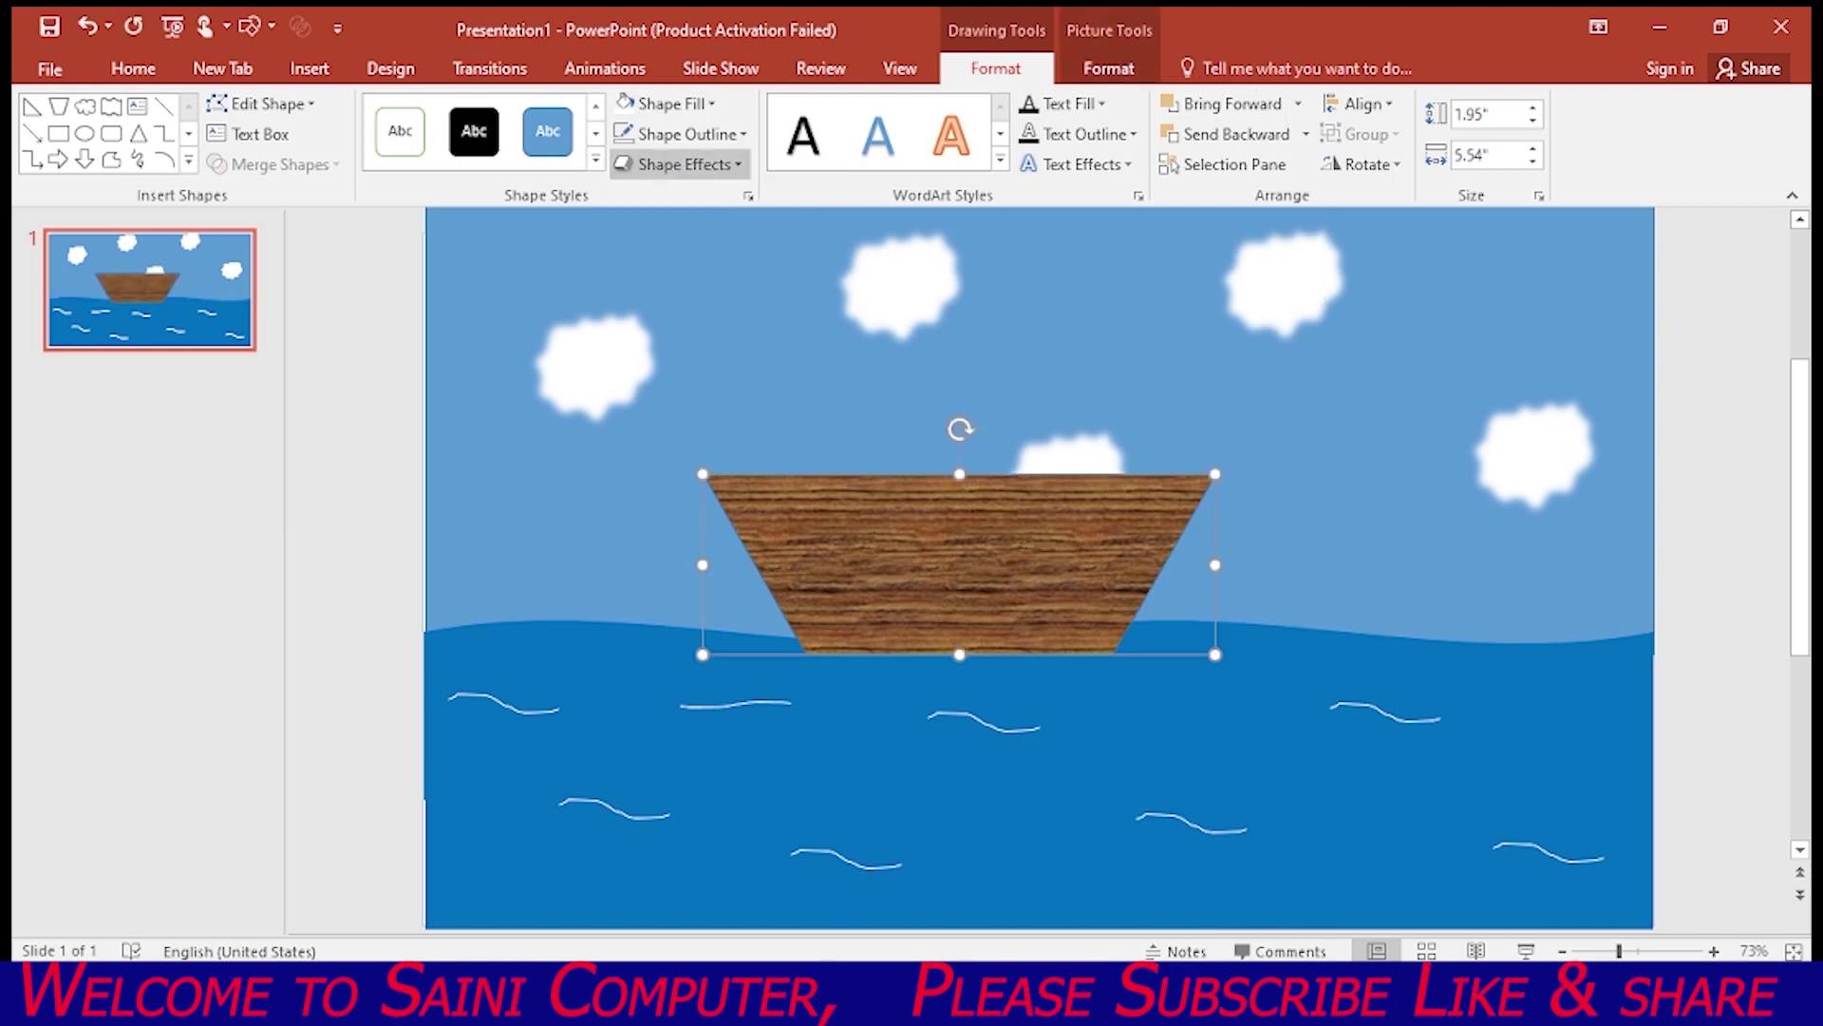
{"action": "left_click", "coordinate": [681, 134]}
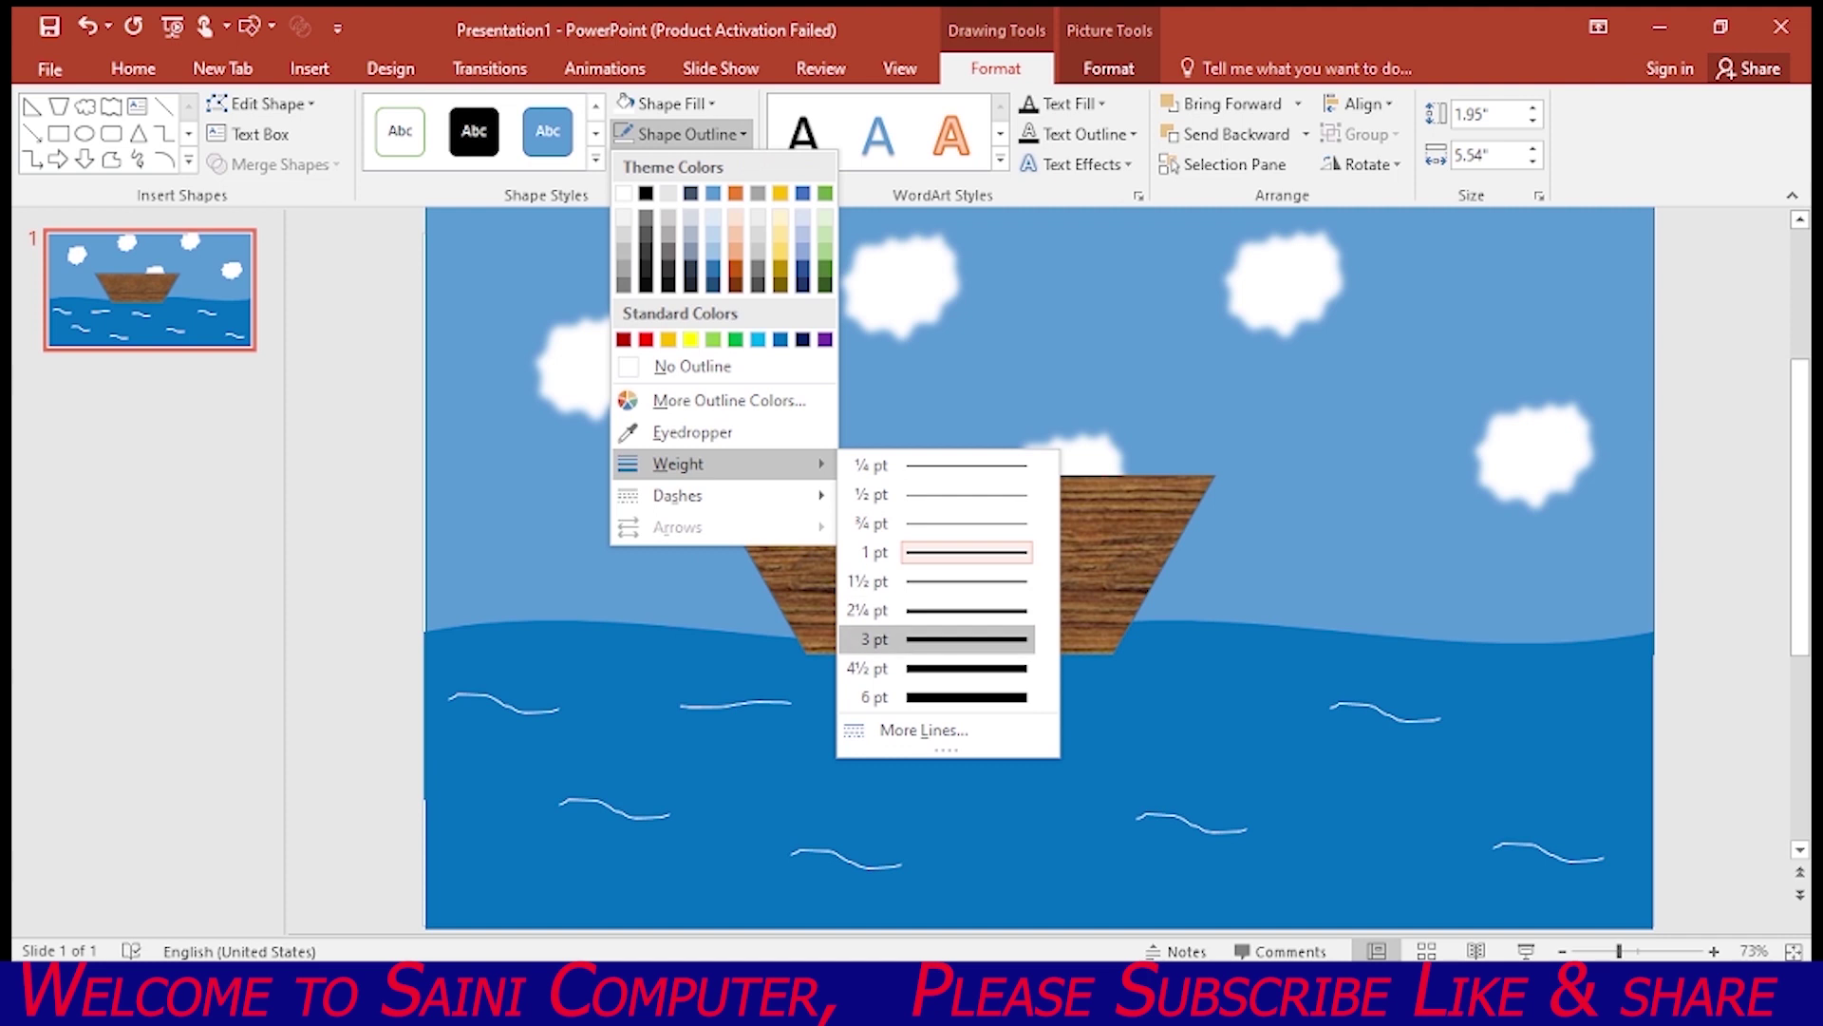
{"action": "left_click", "coordinate": [965, 638]}
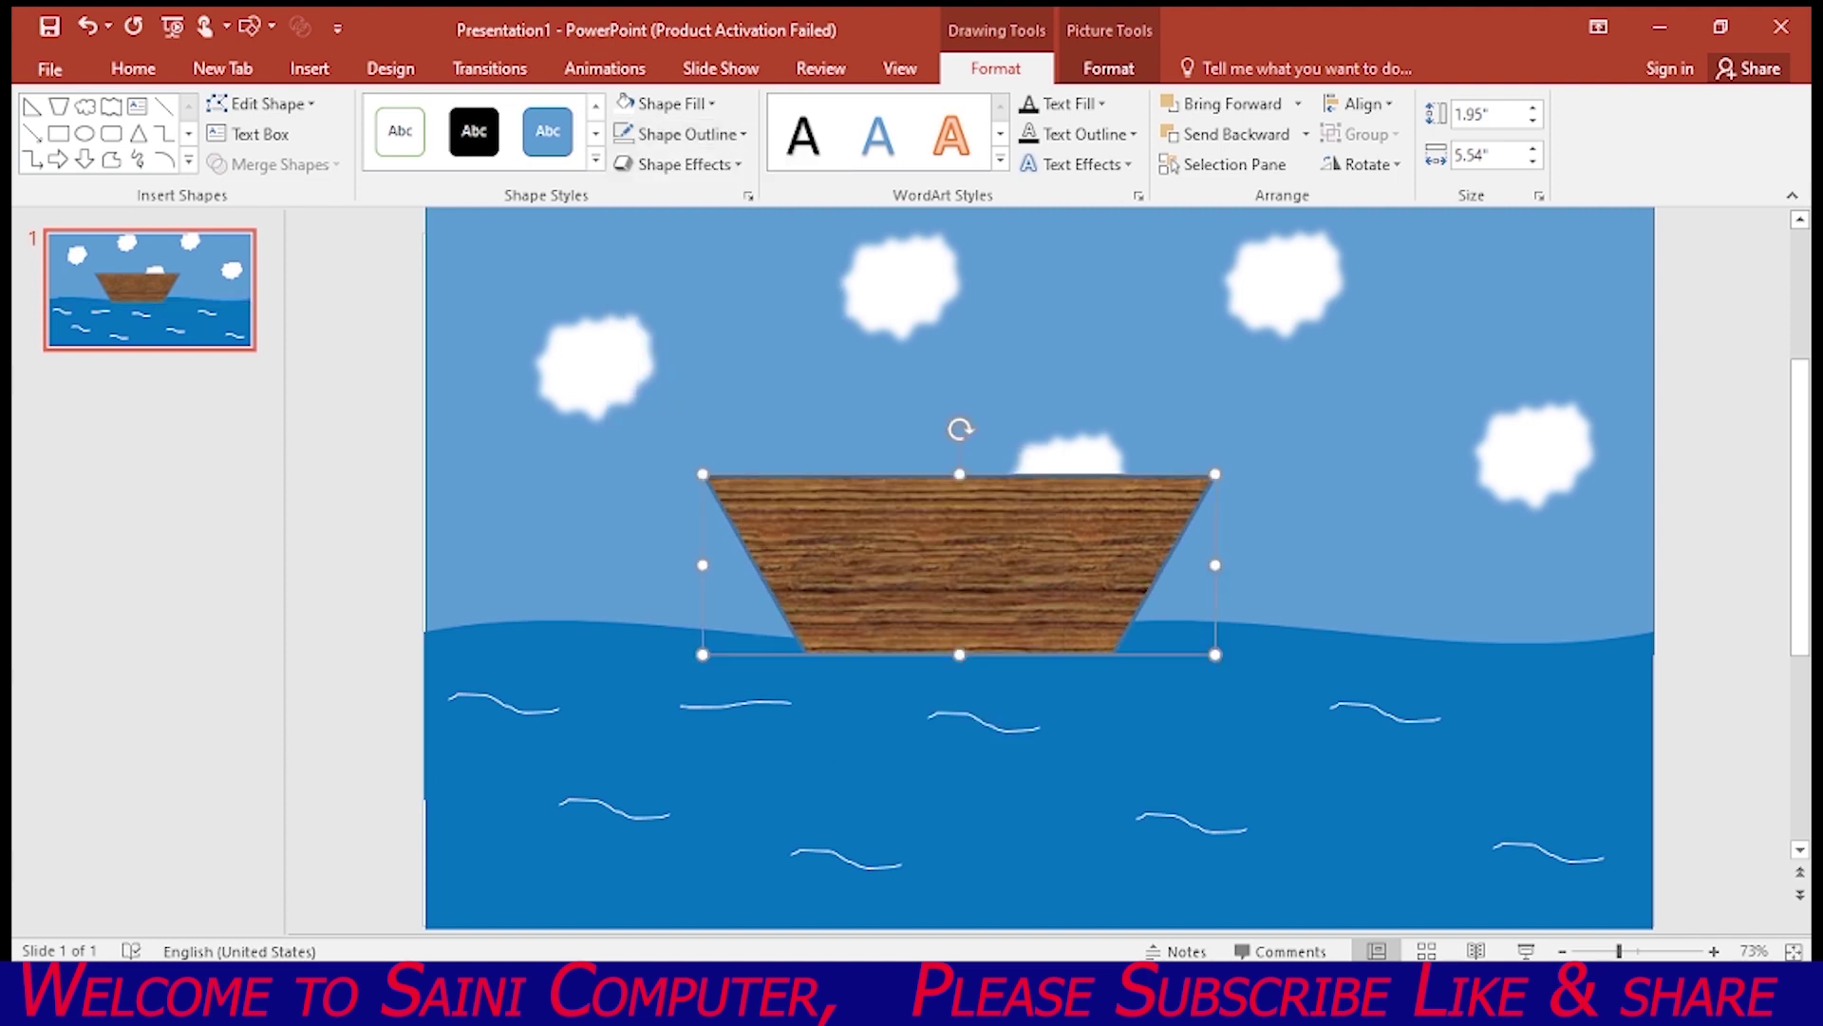
{"action": "left_click", "coordinate": [310, 68]}
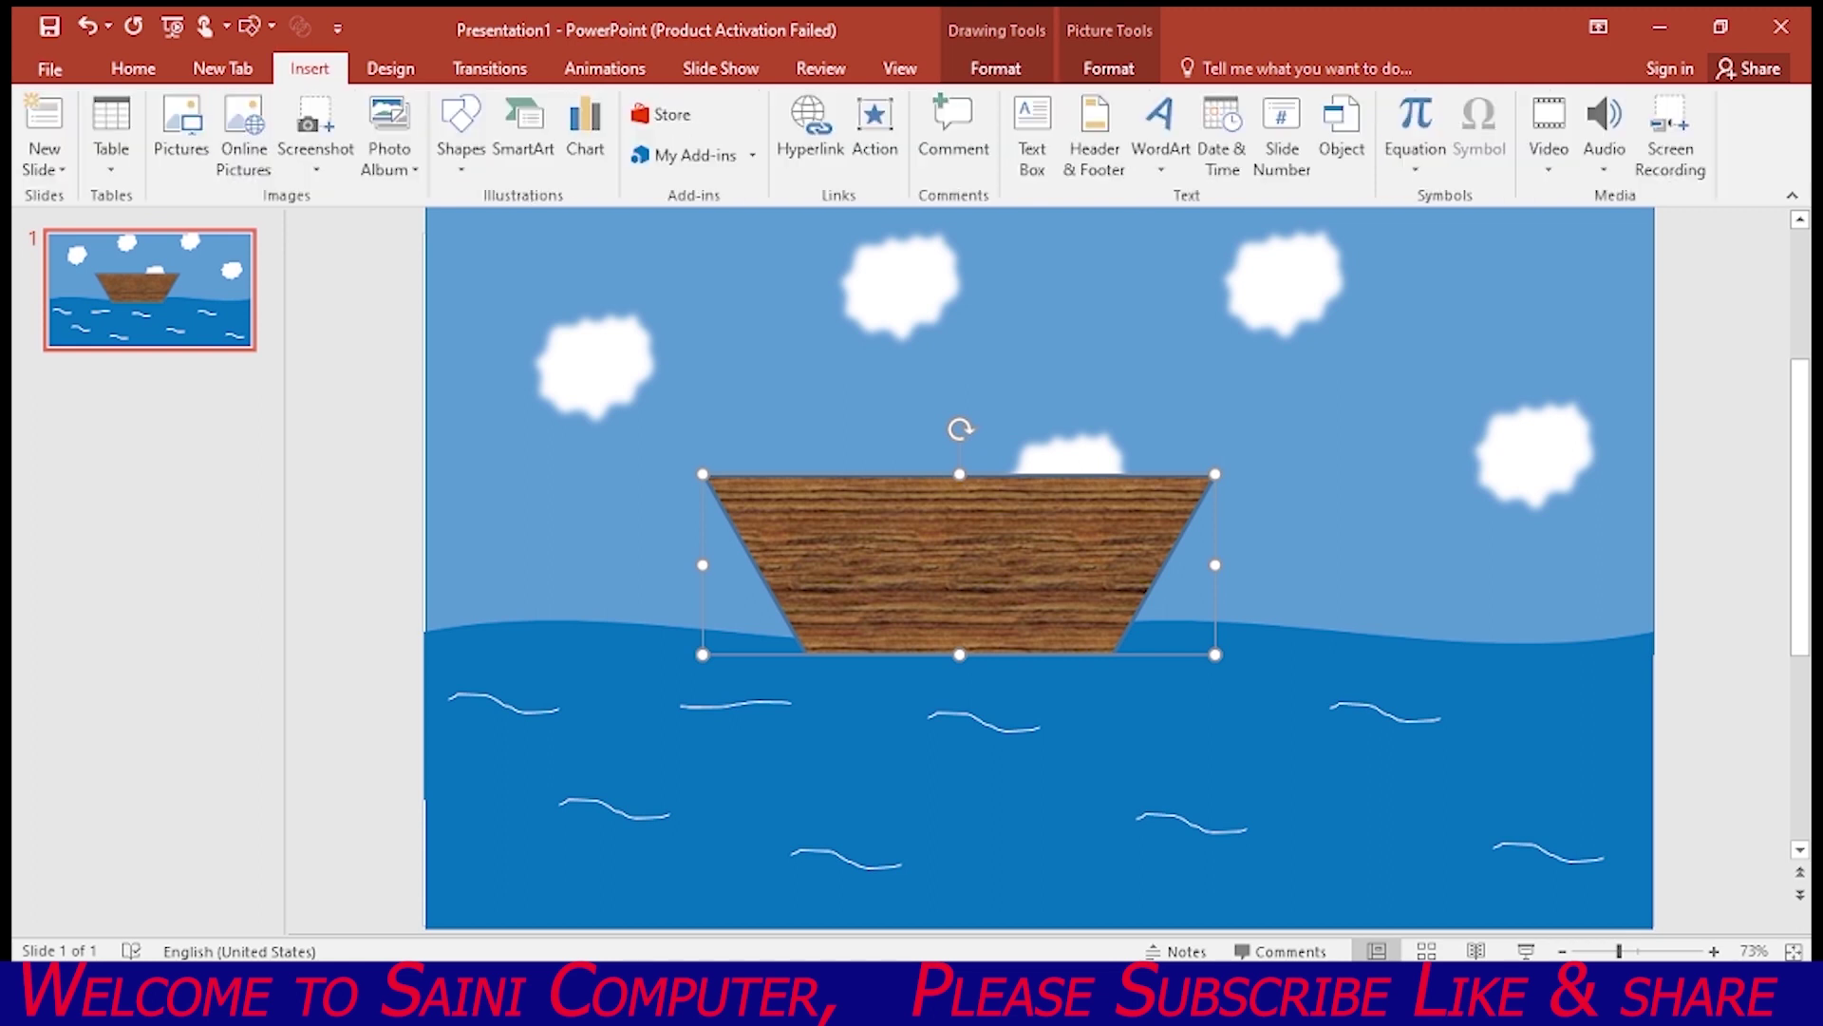
Draw a right-triangle sail and set it over the left side of the hull
{"action": "left_click", "coordinate": [460, 128]}
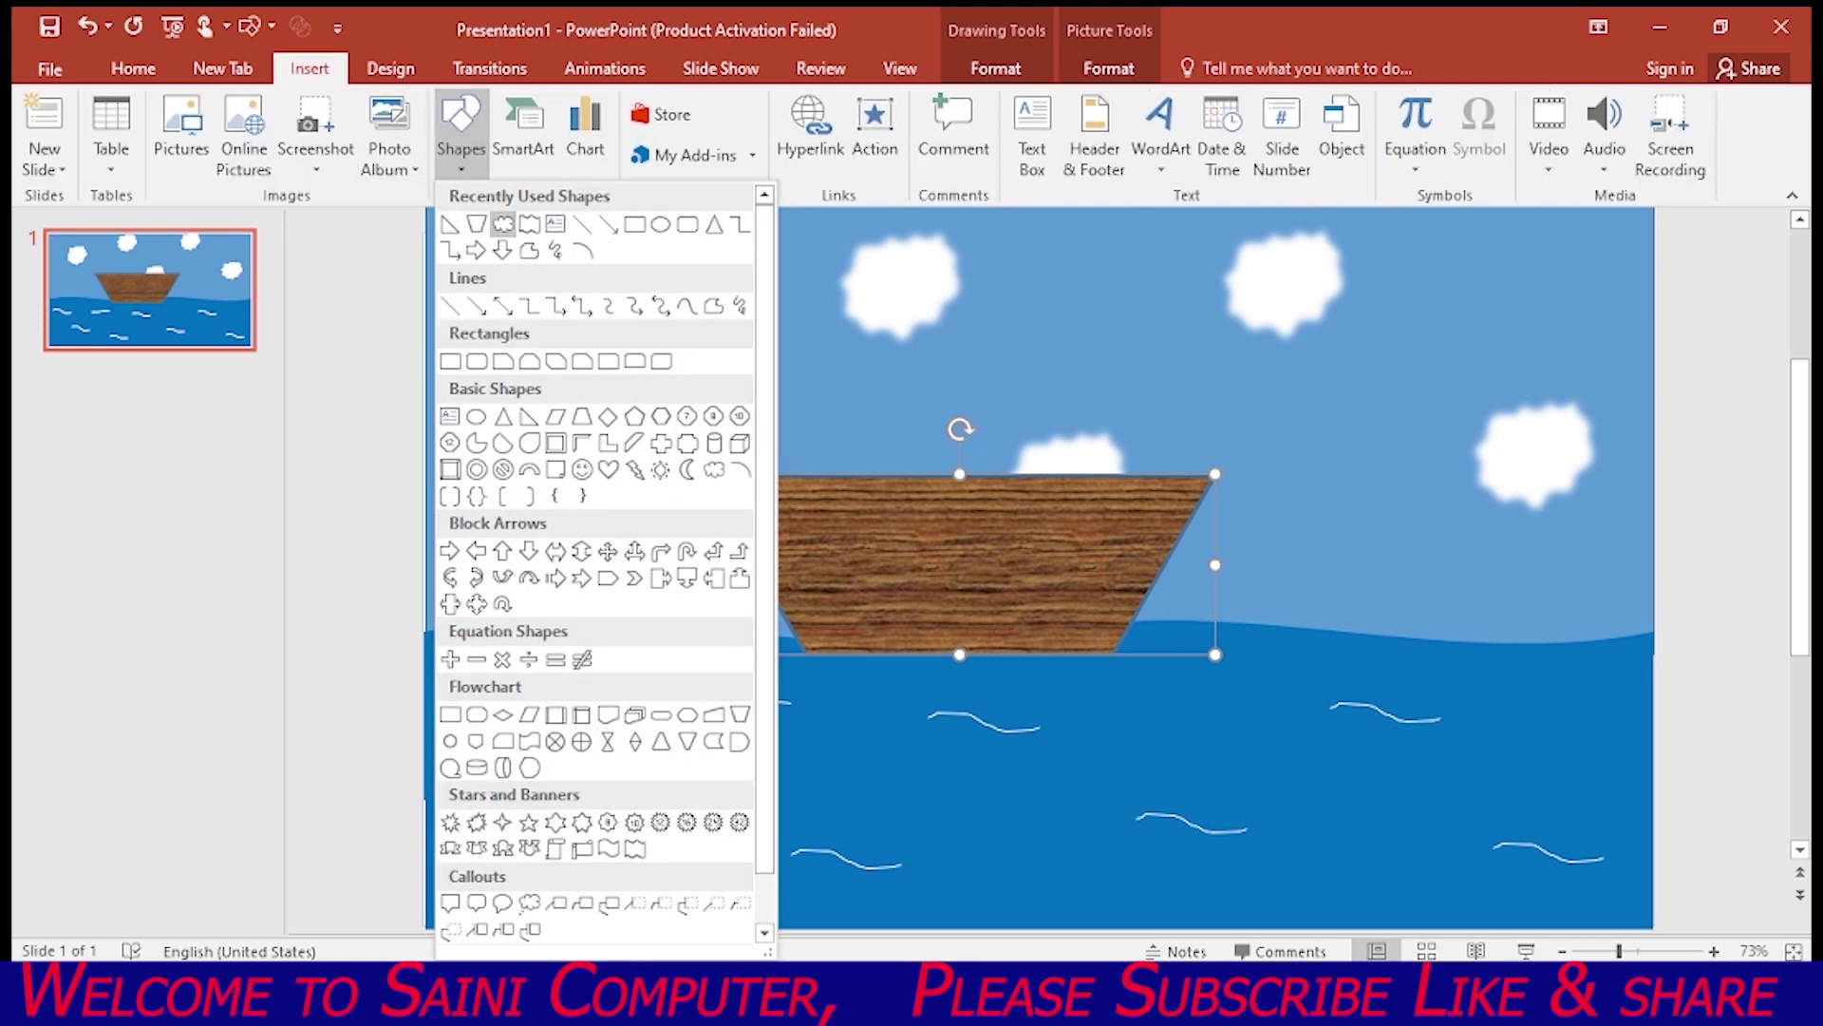
{"action": "left_click", "coordinate": [450, 224]}
{"action": "left_click_drag", "start_coordinate": [633, 314], "coordinate": [694, 378]}
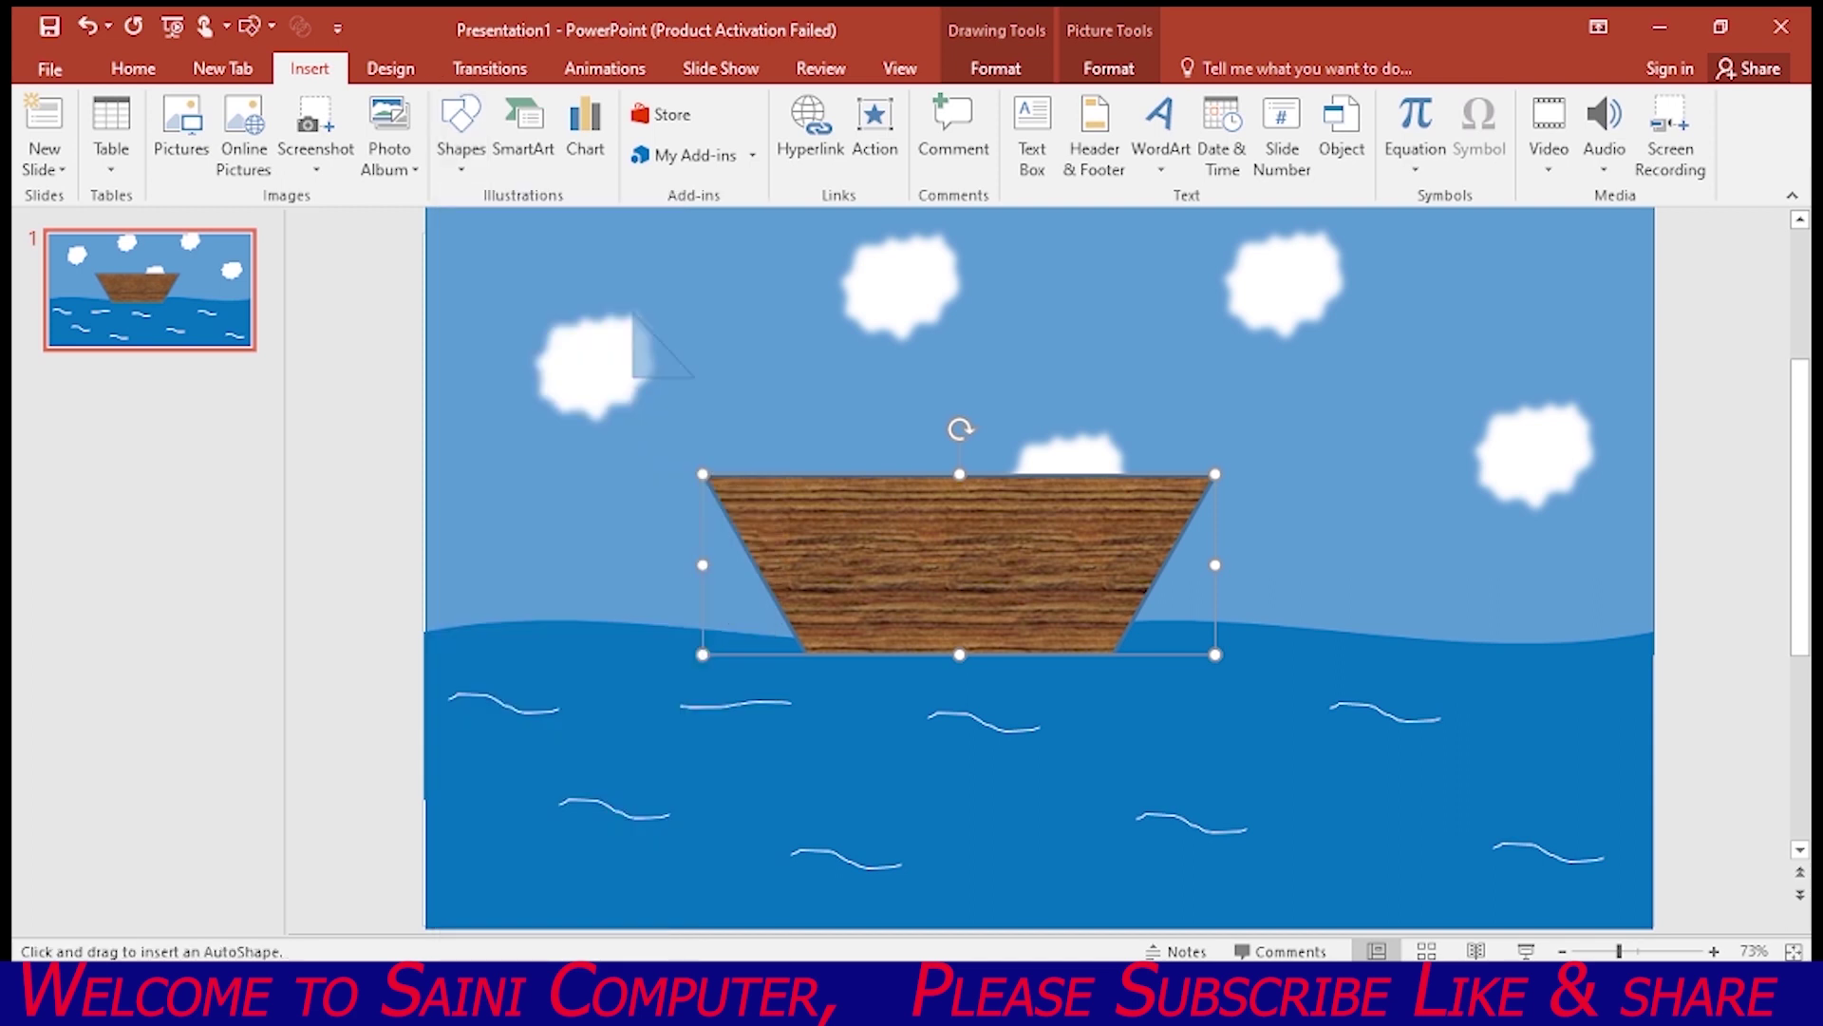
{"action": "left_click_drag", "start_coordinate": [774, 475], "coordinate": [815, 530]}
{"action": "left_click_drag", "start_coordinate": [684, 475], "coordinate": [755, 413]}
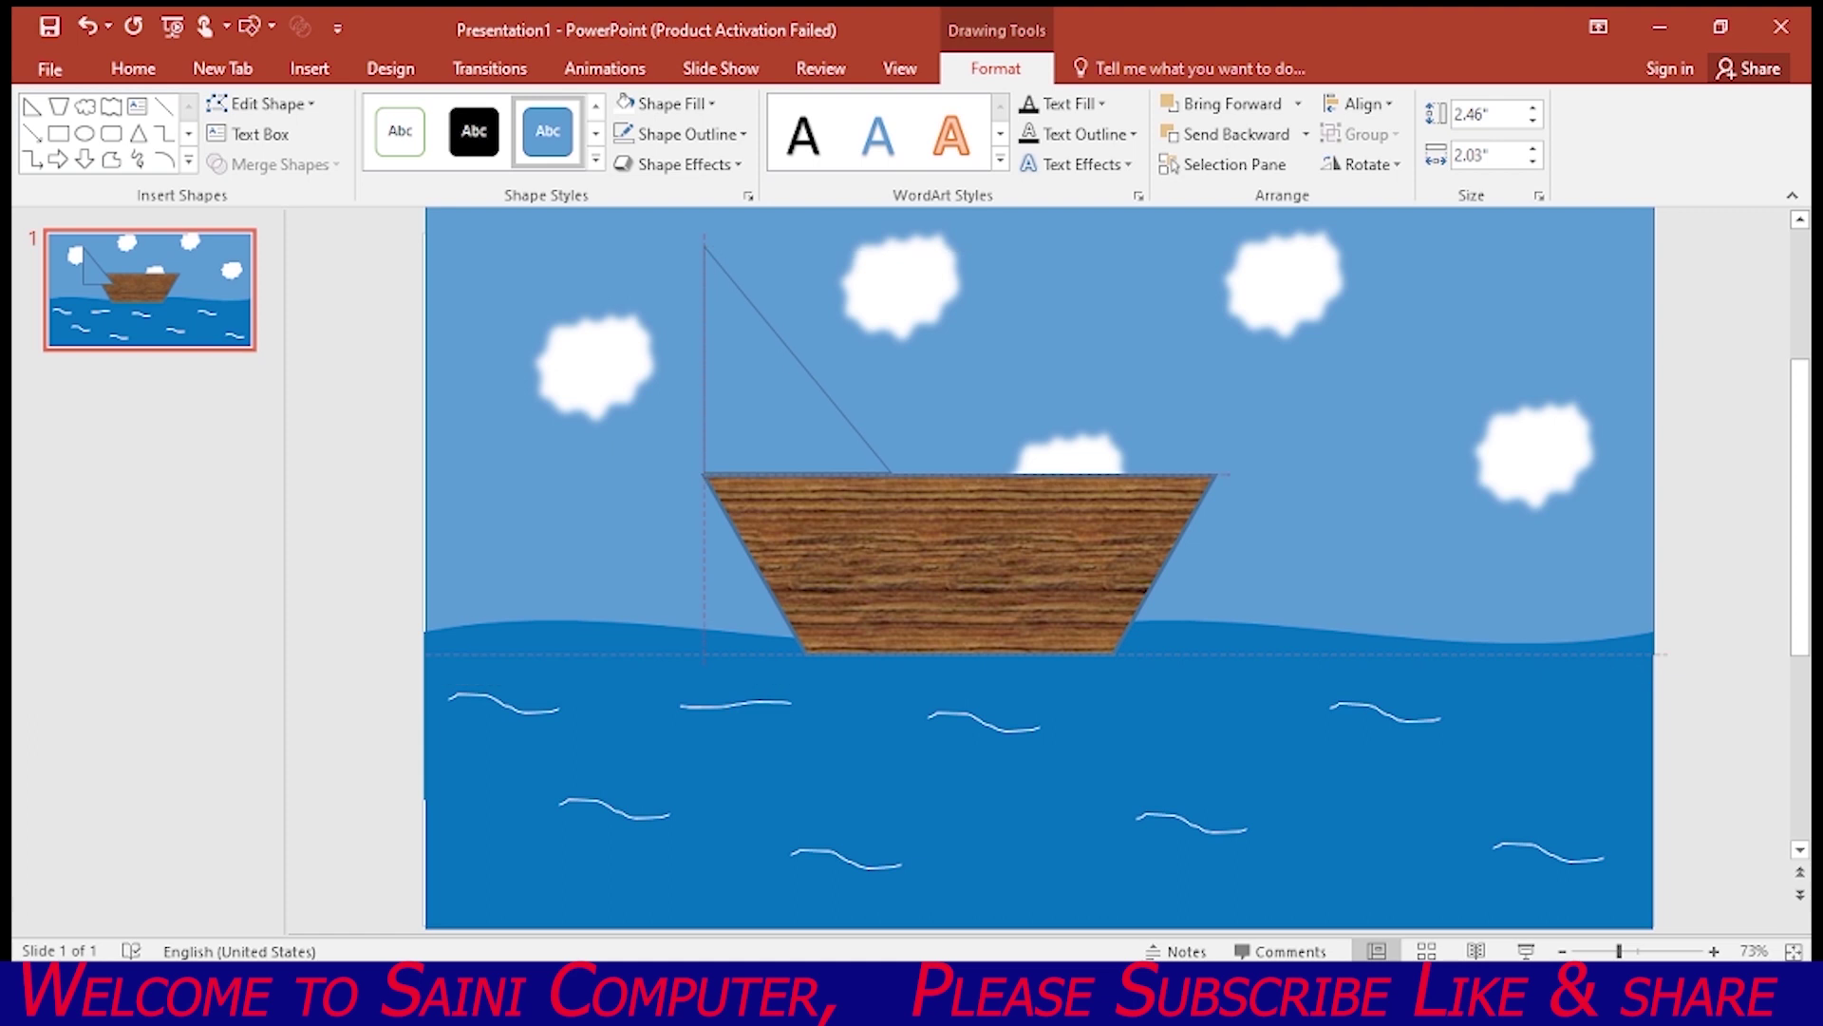
{"action": "left_click_drag", "start_coordinate": [755, 413], "coordinate": [754, 420]}
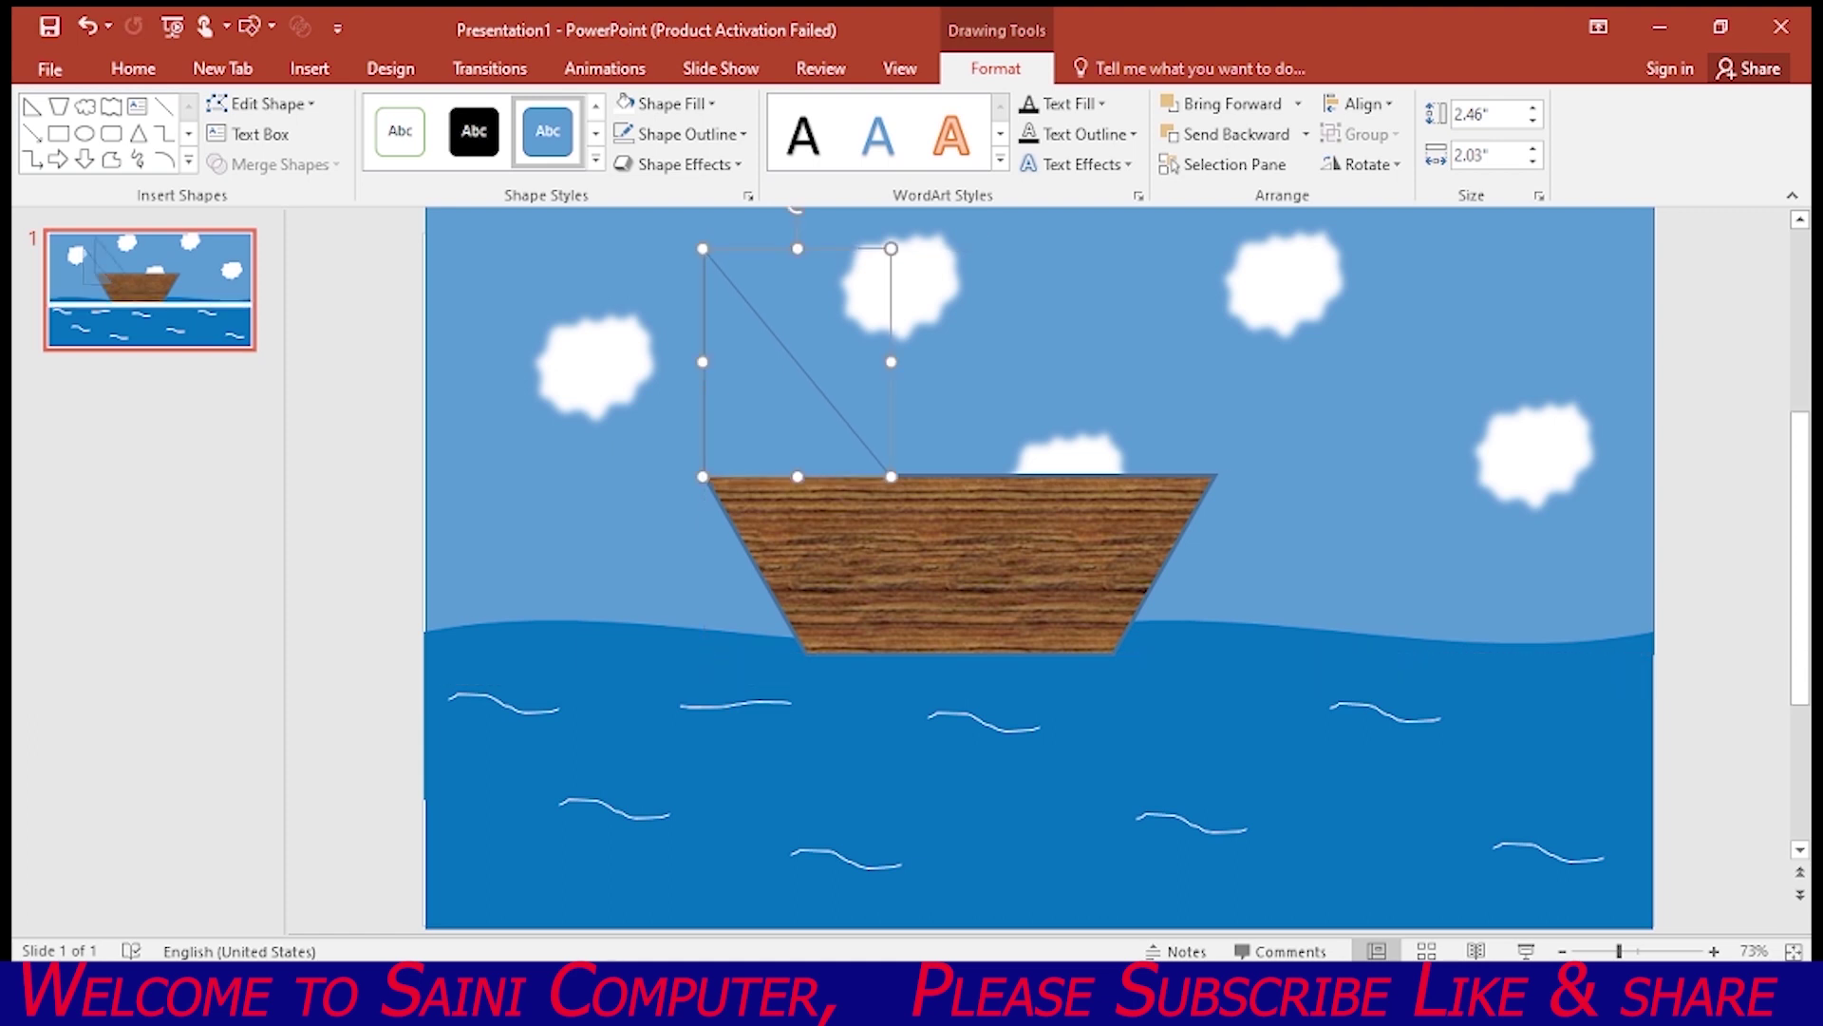
Flip the sail horizontally so it faces right and fill it bright red
{"action": "left_click", "coordinate": [1363, 165]}
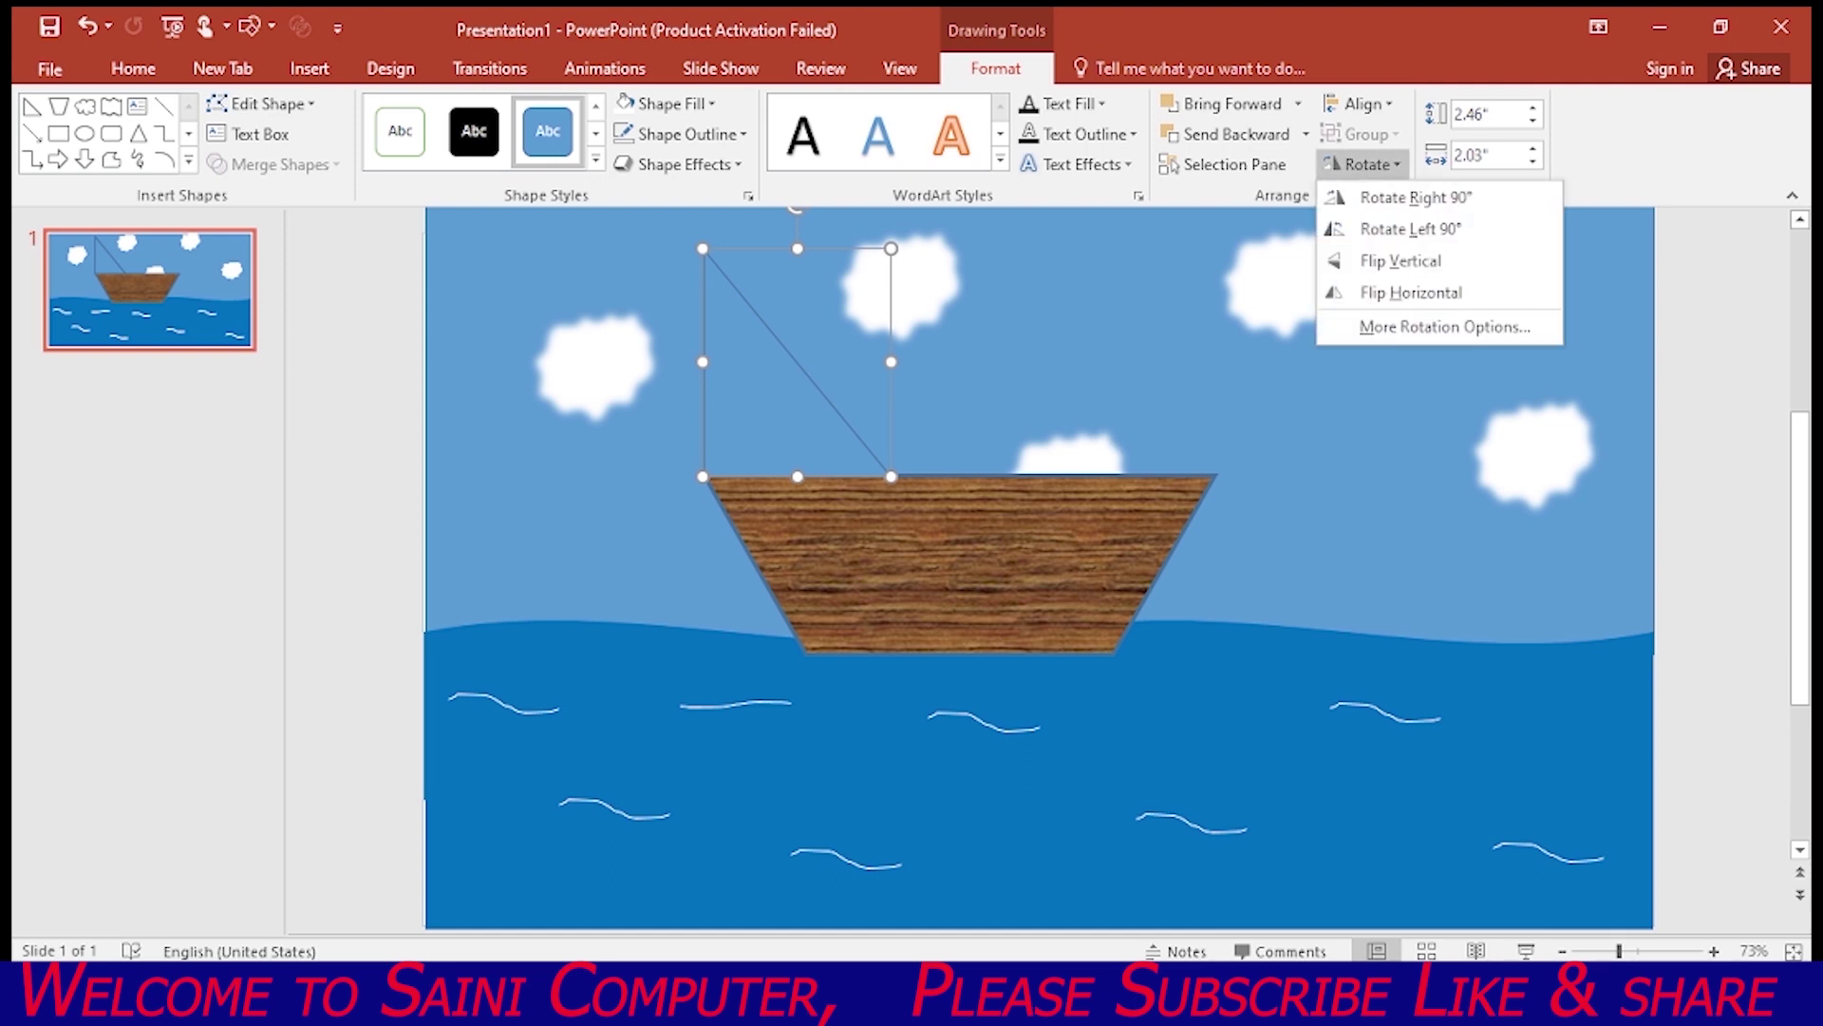
{"action": "left_click", "coordinate": [1411, 292]}
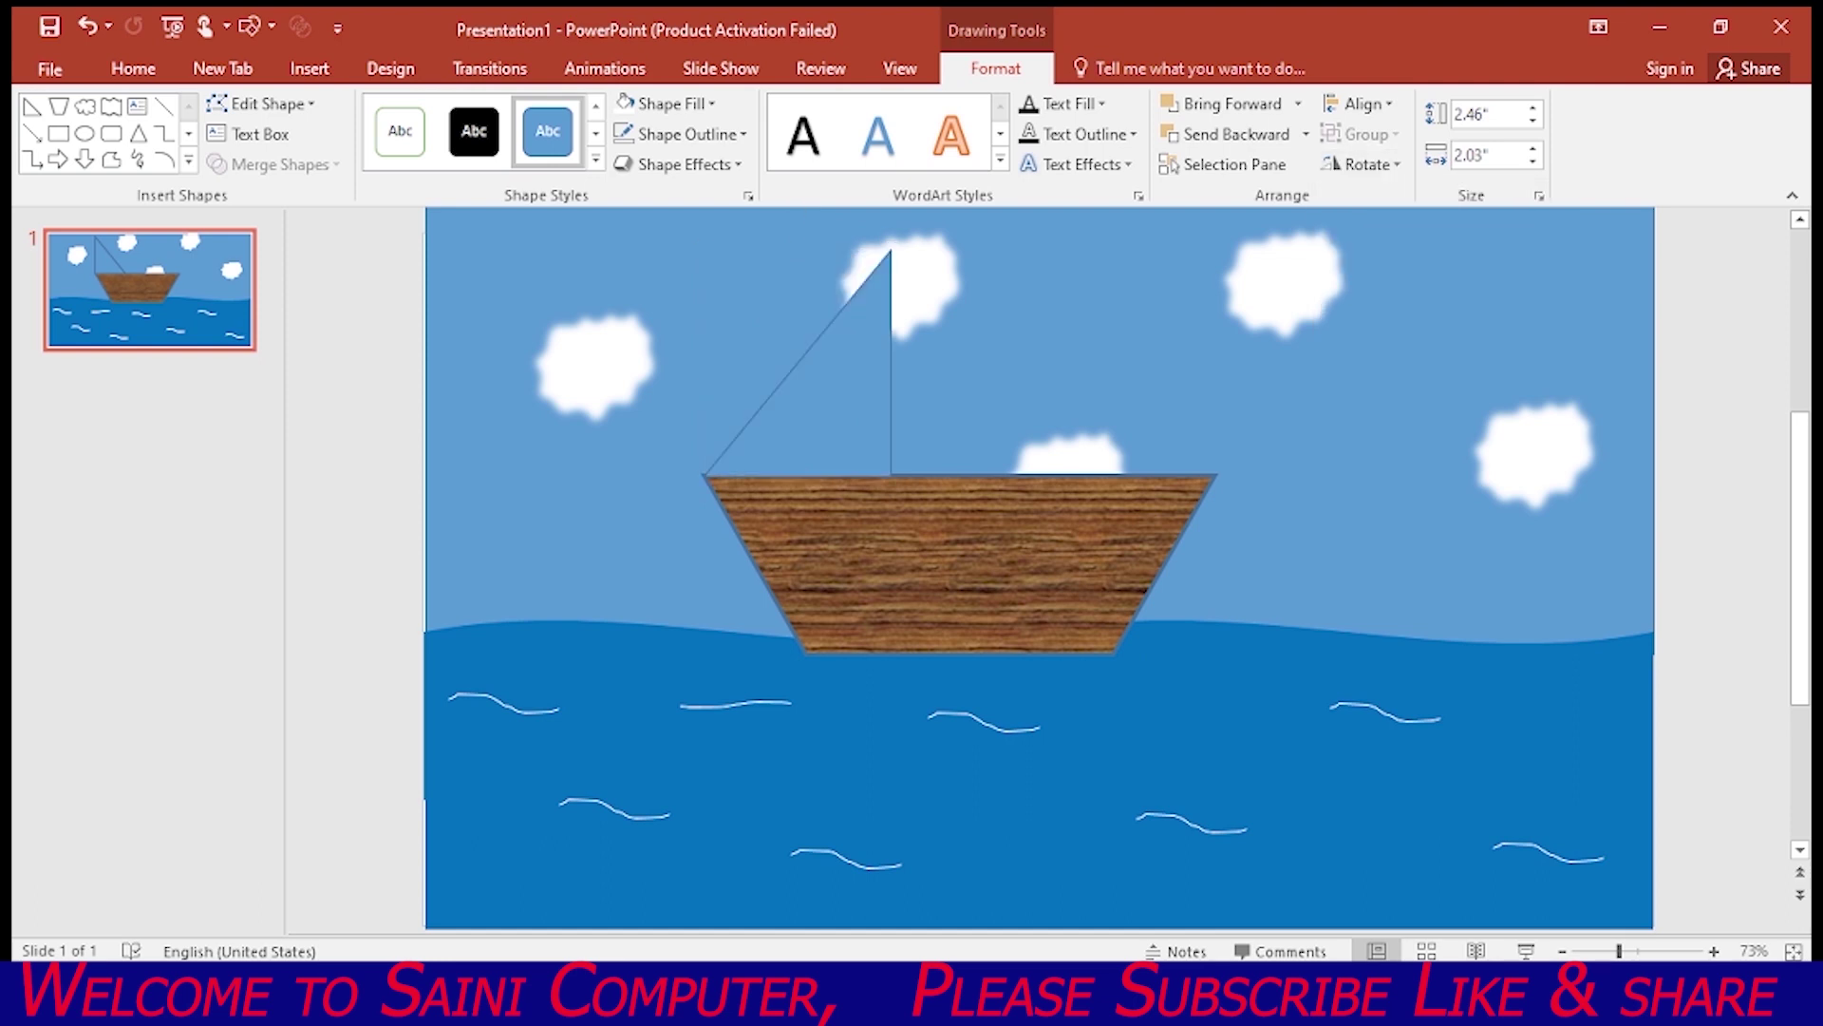
{"action": "left_click", "coordinate": [670, 103]}
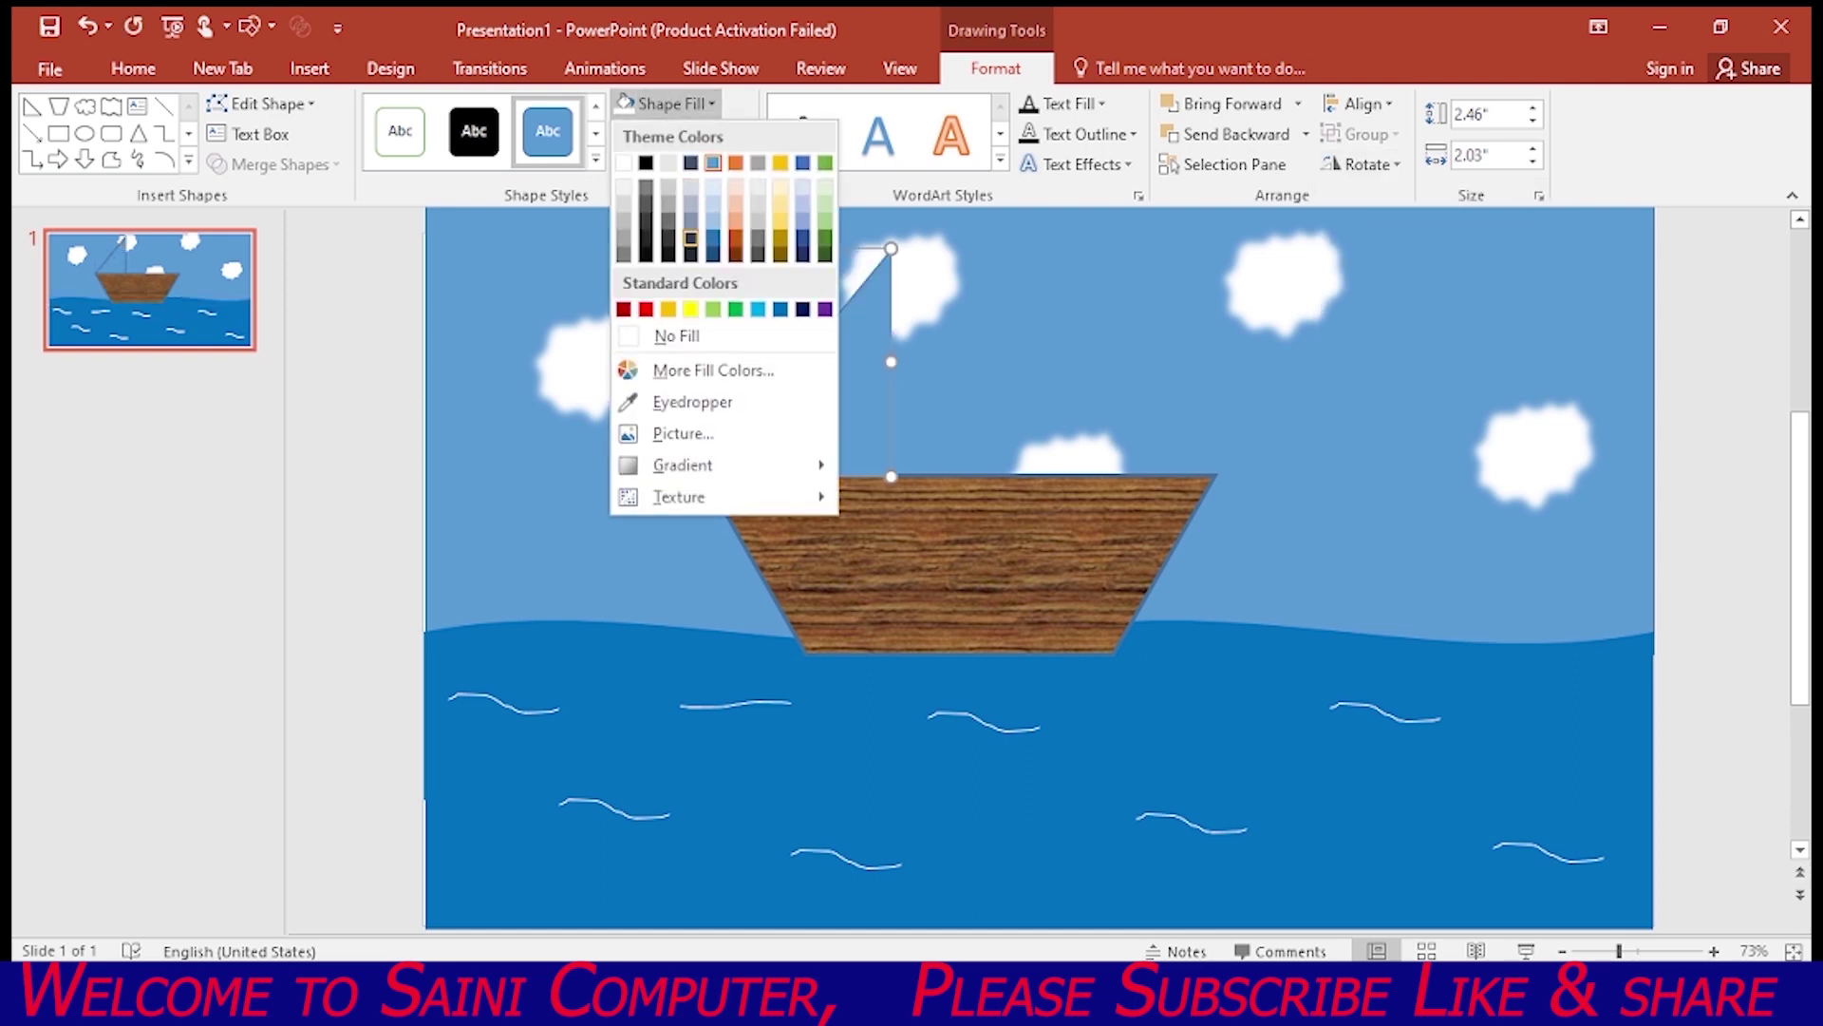
{"action": "left_click", "coordinate": [646, 308]}
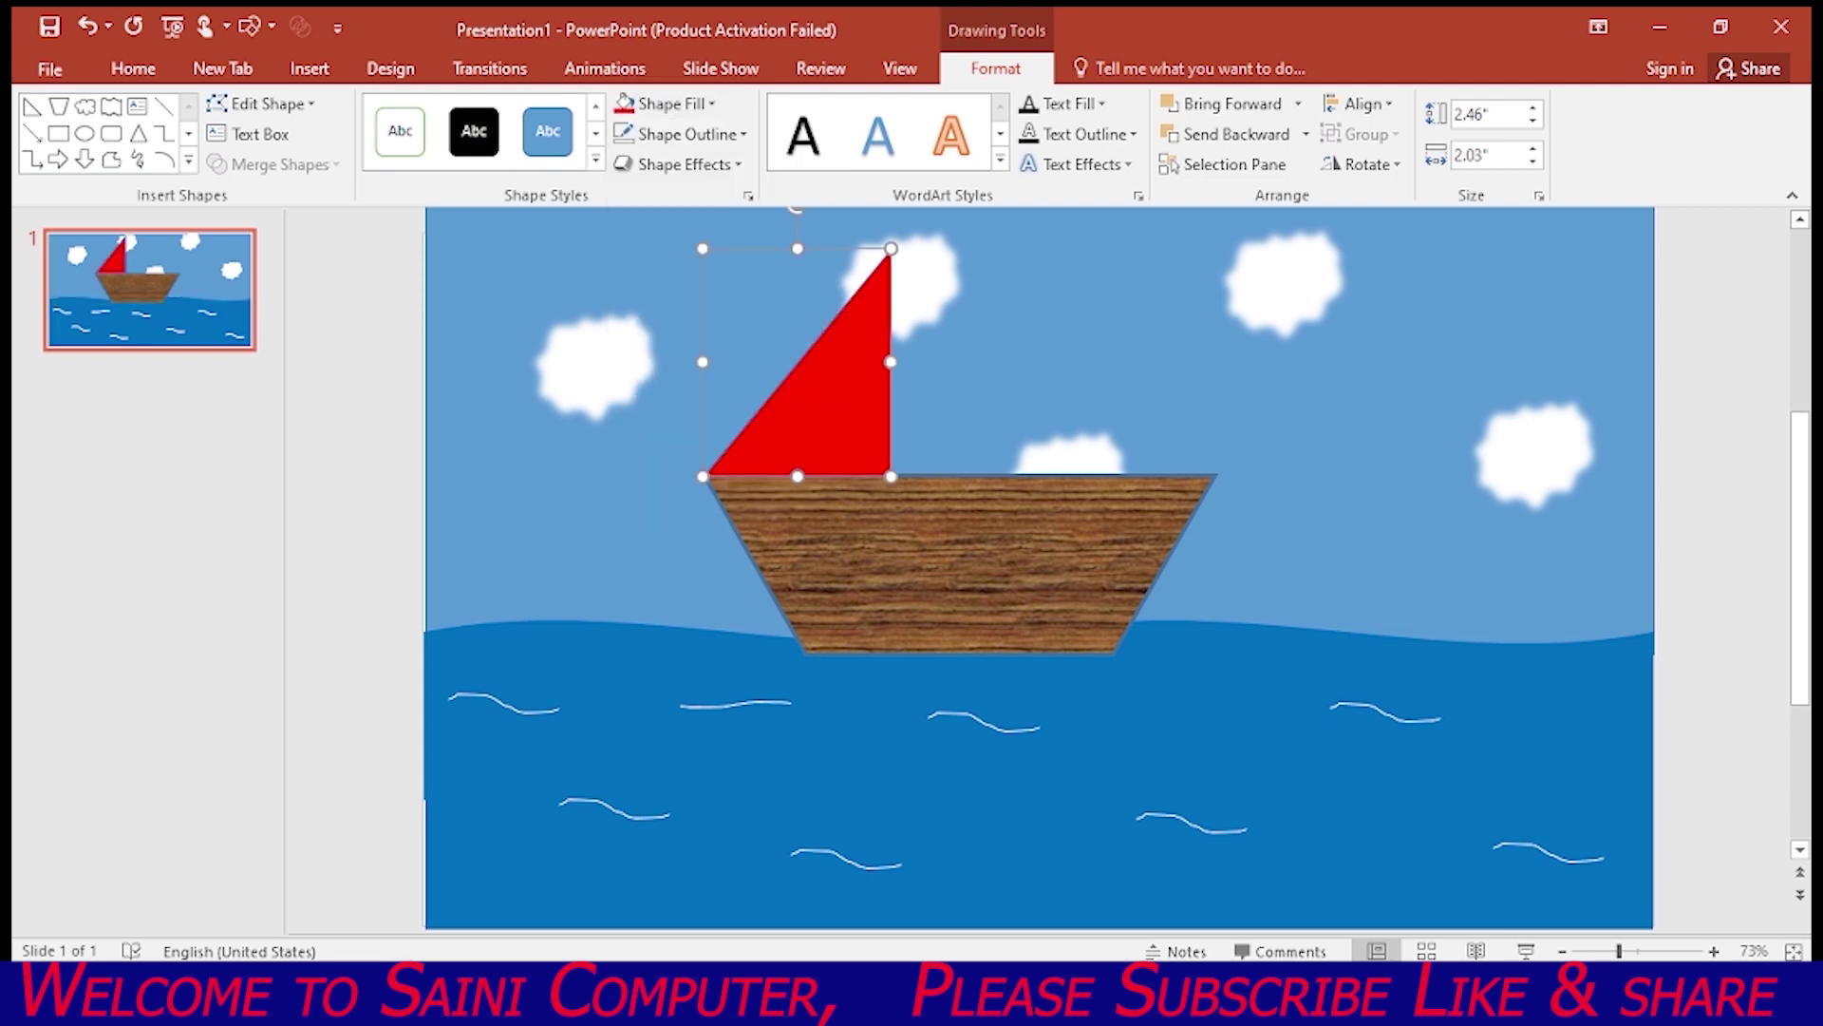
{"action": "left_click", "coordinate": [960, 565]}
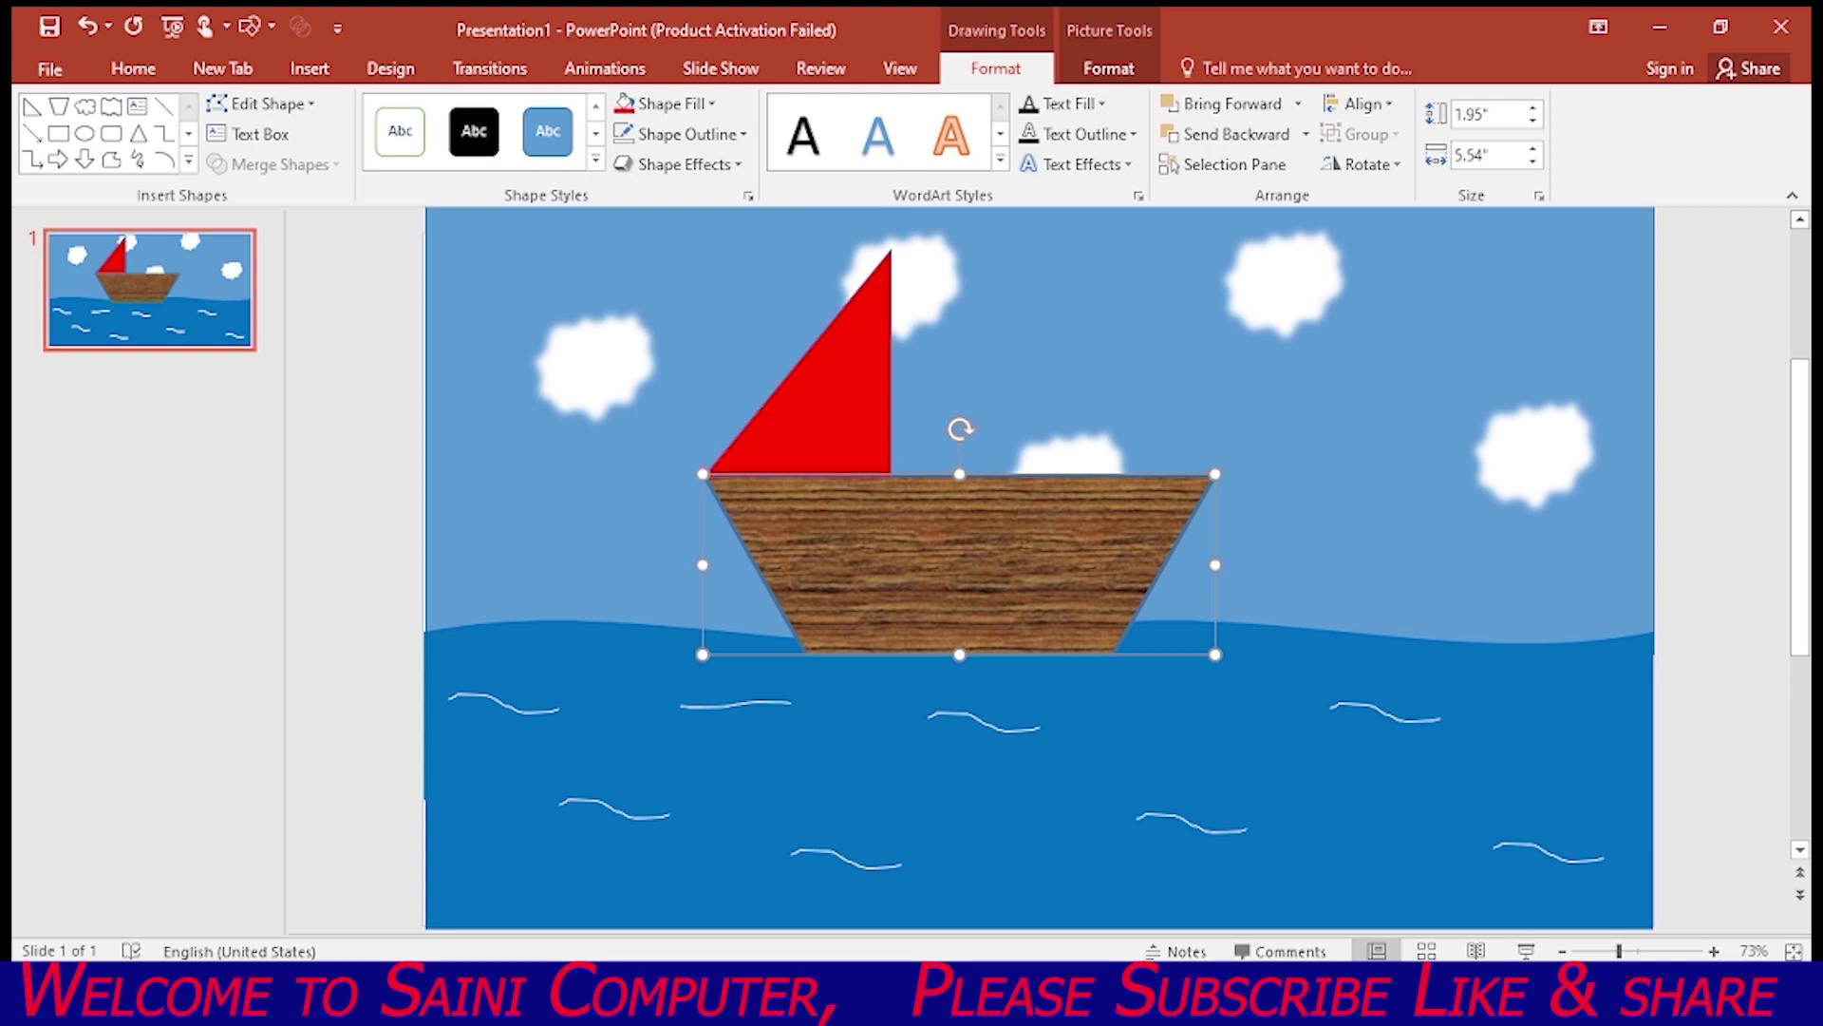
Lower the hull's top edge to make it shallower and settle the red sail onto its left deck
{"action": "left_click_drag", "start_coordinate": [959, 473], "coordinate": [959, 512]}
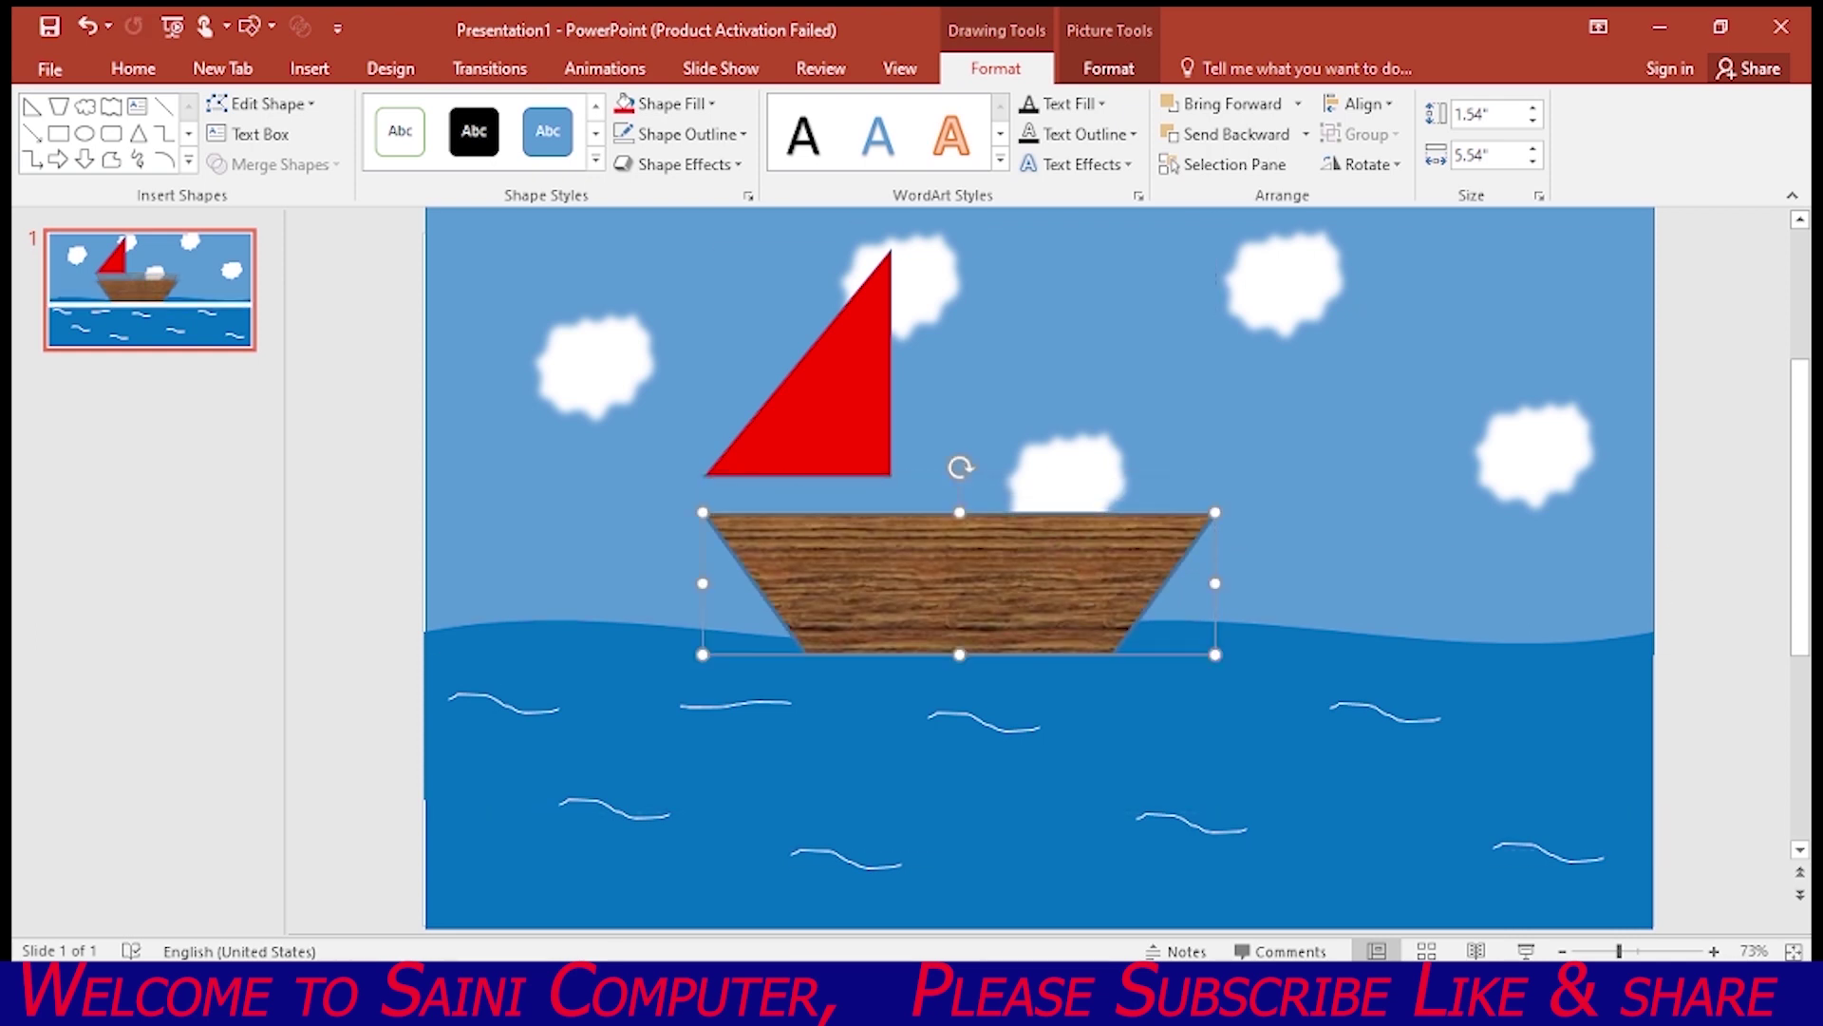
{"action": "left_click_drag", "start_coordinate": [817, 399], "coordinate": [817, 440]}
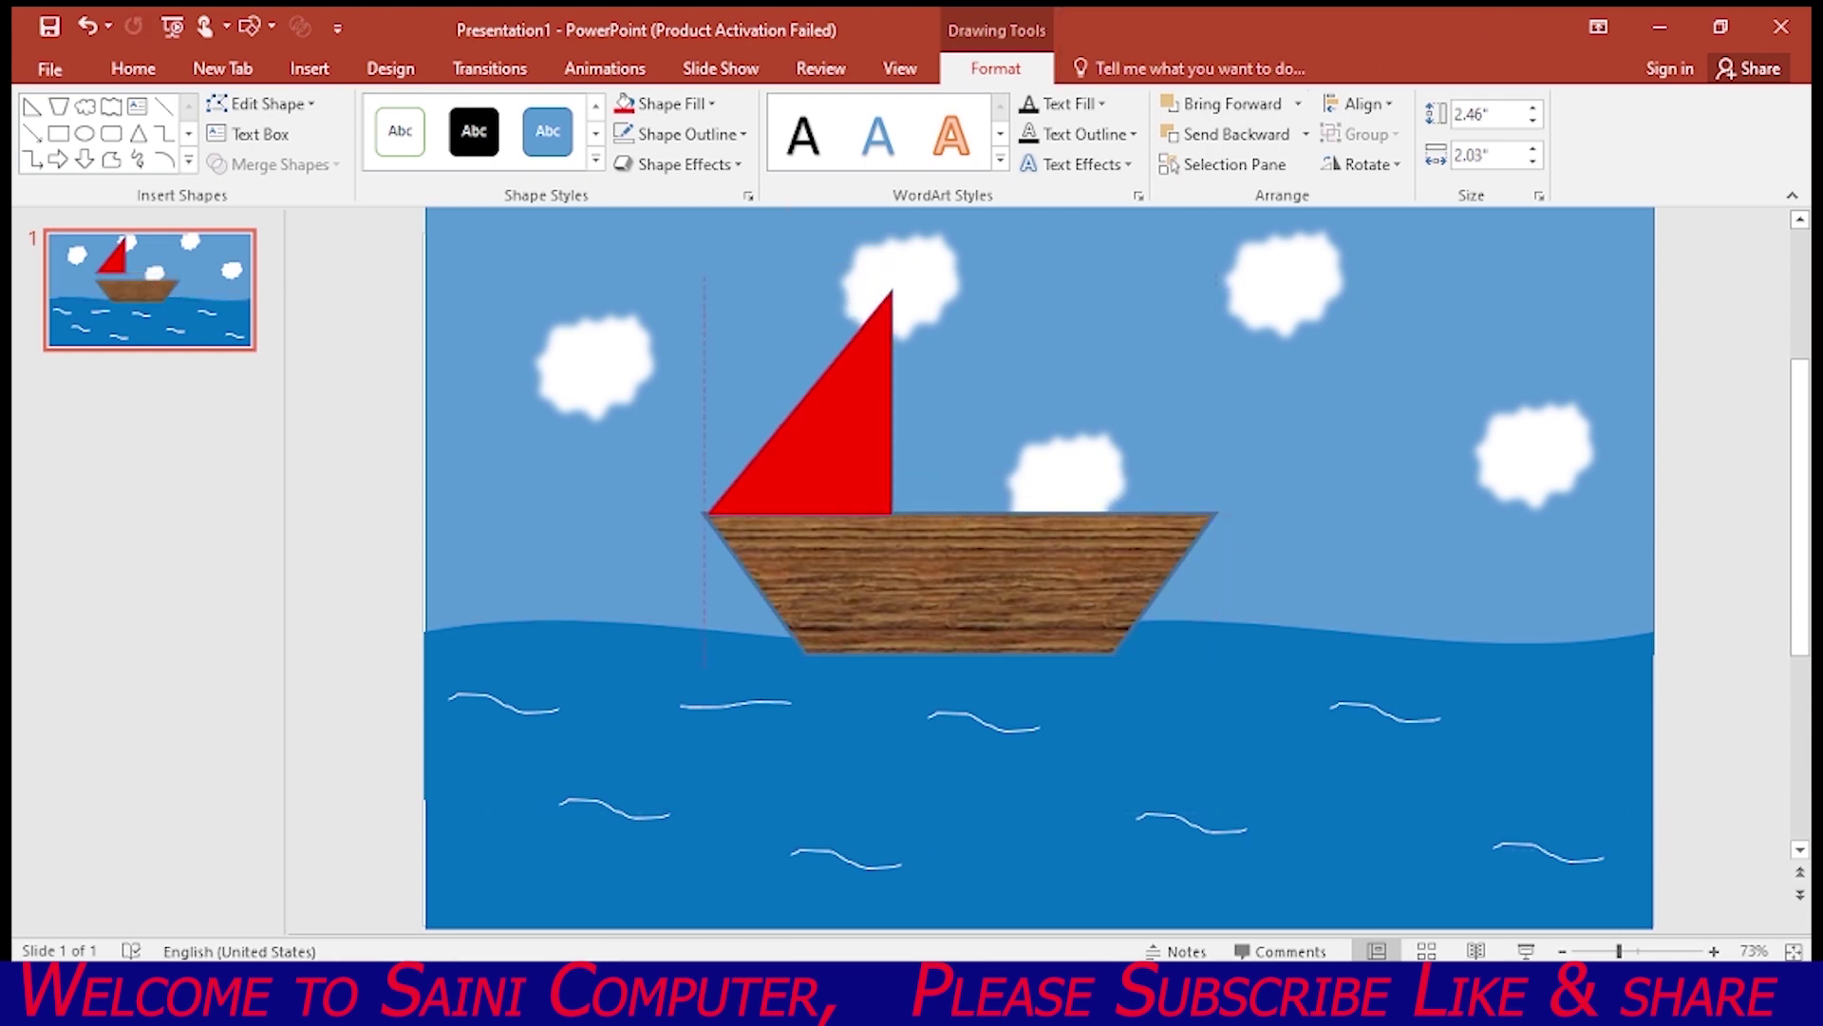
{"action": "left_click_drag", "start_coordinate": [817, 440], "coordinate": [820, 432]}
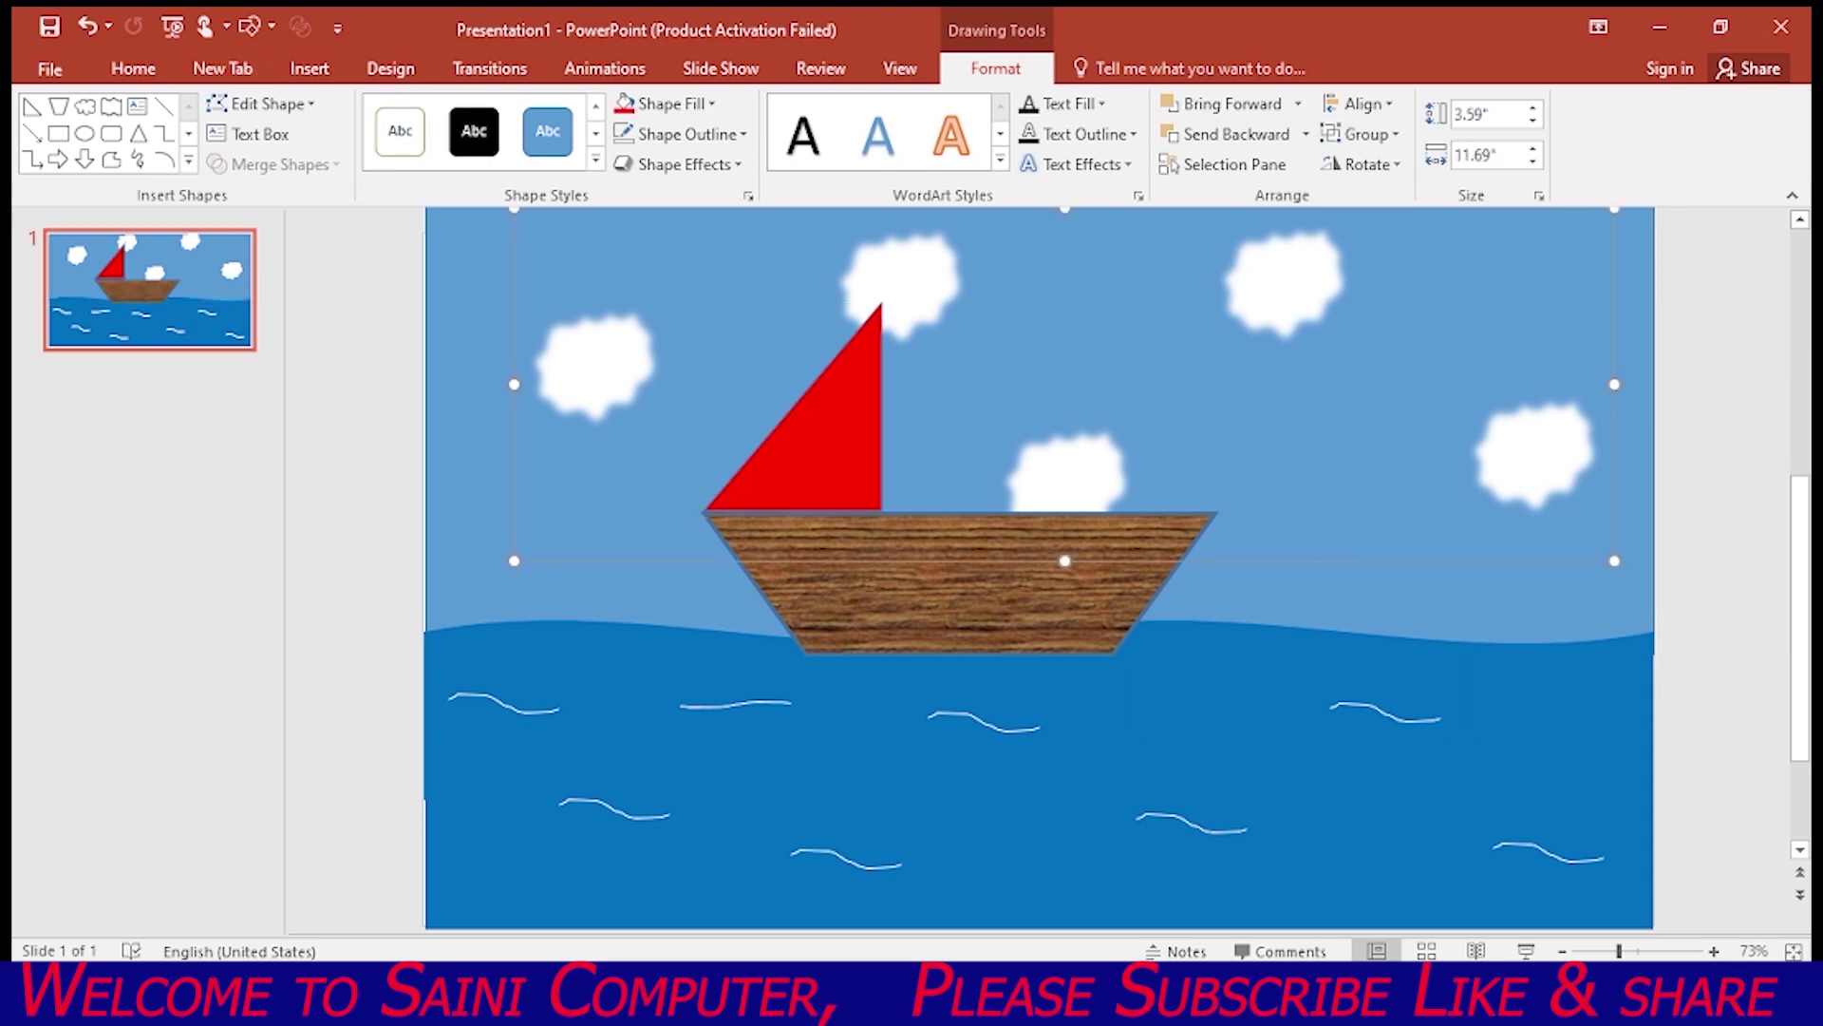
{"action": "left_click", "coordinate": [310, 69]}
{"action": "left_click", "coordinate": [461, 129]}
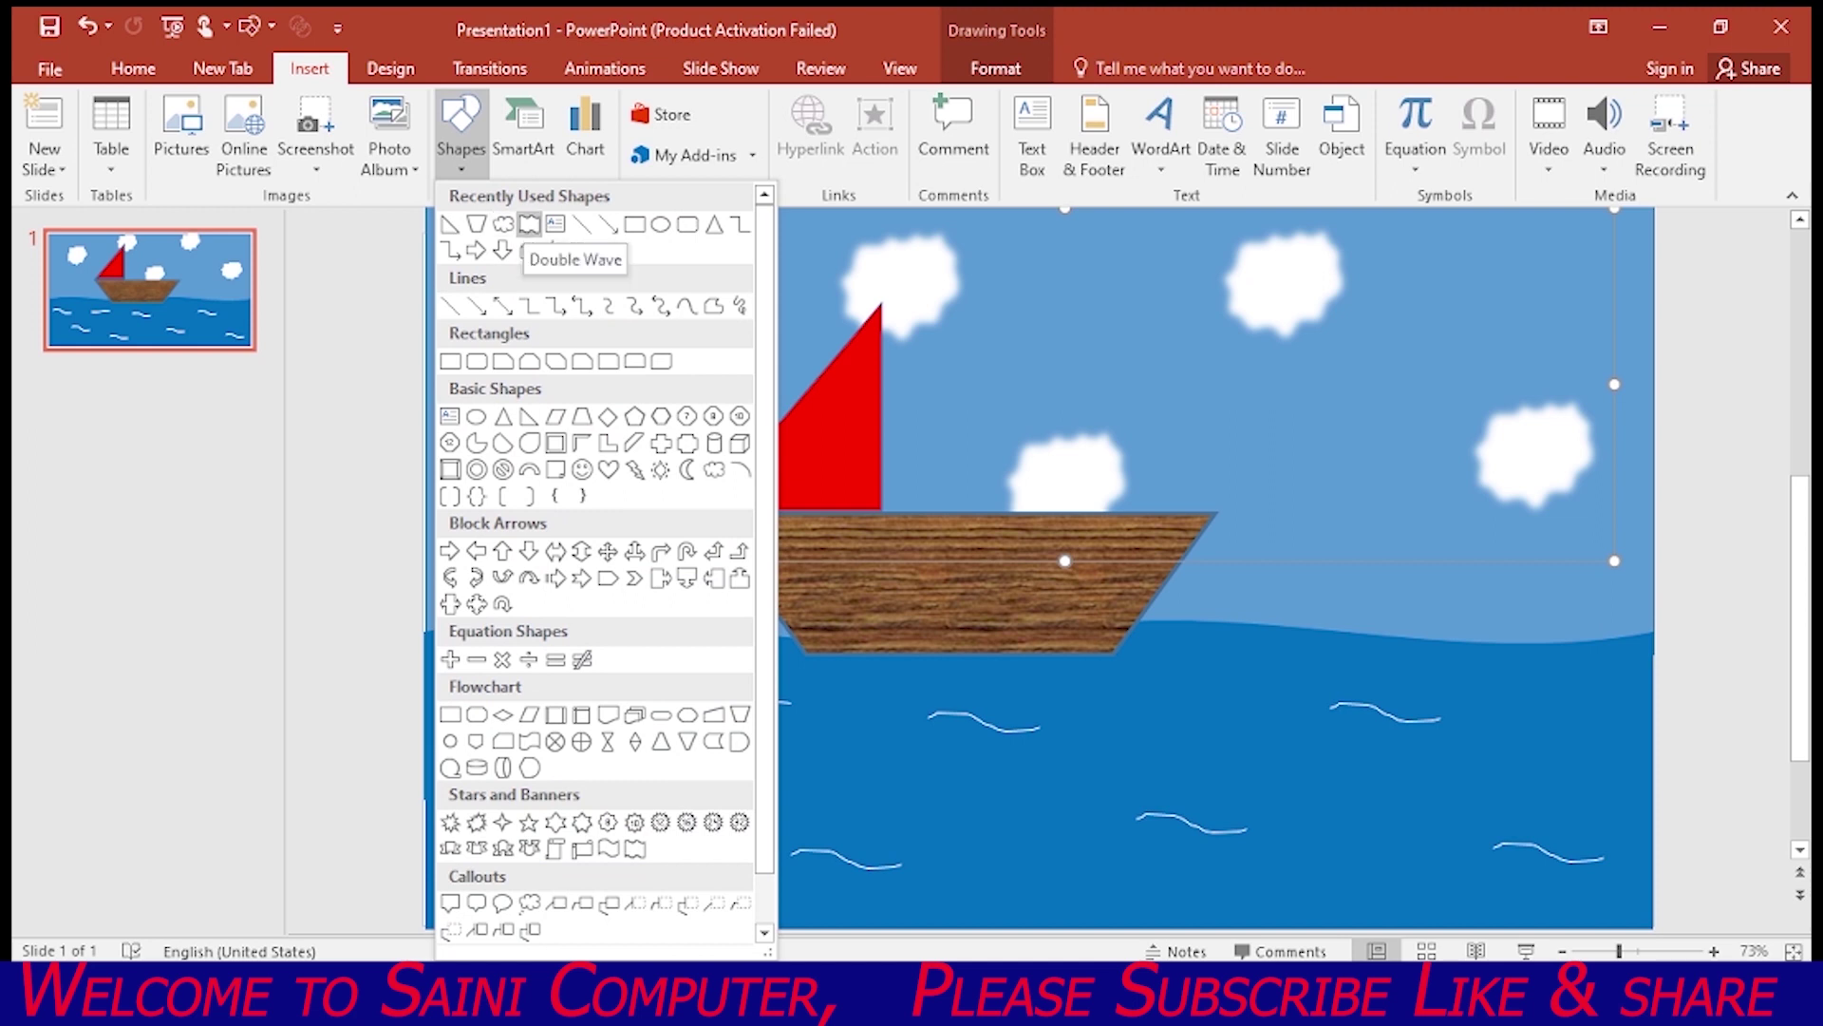
Draw a small Double Wave flag at the mast top, fill it yellow, and nudge it into line
{"action": "left_click", "coordinate": [529, 224]}
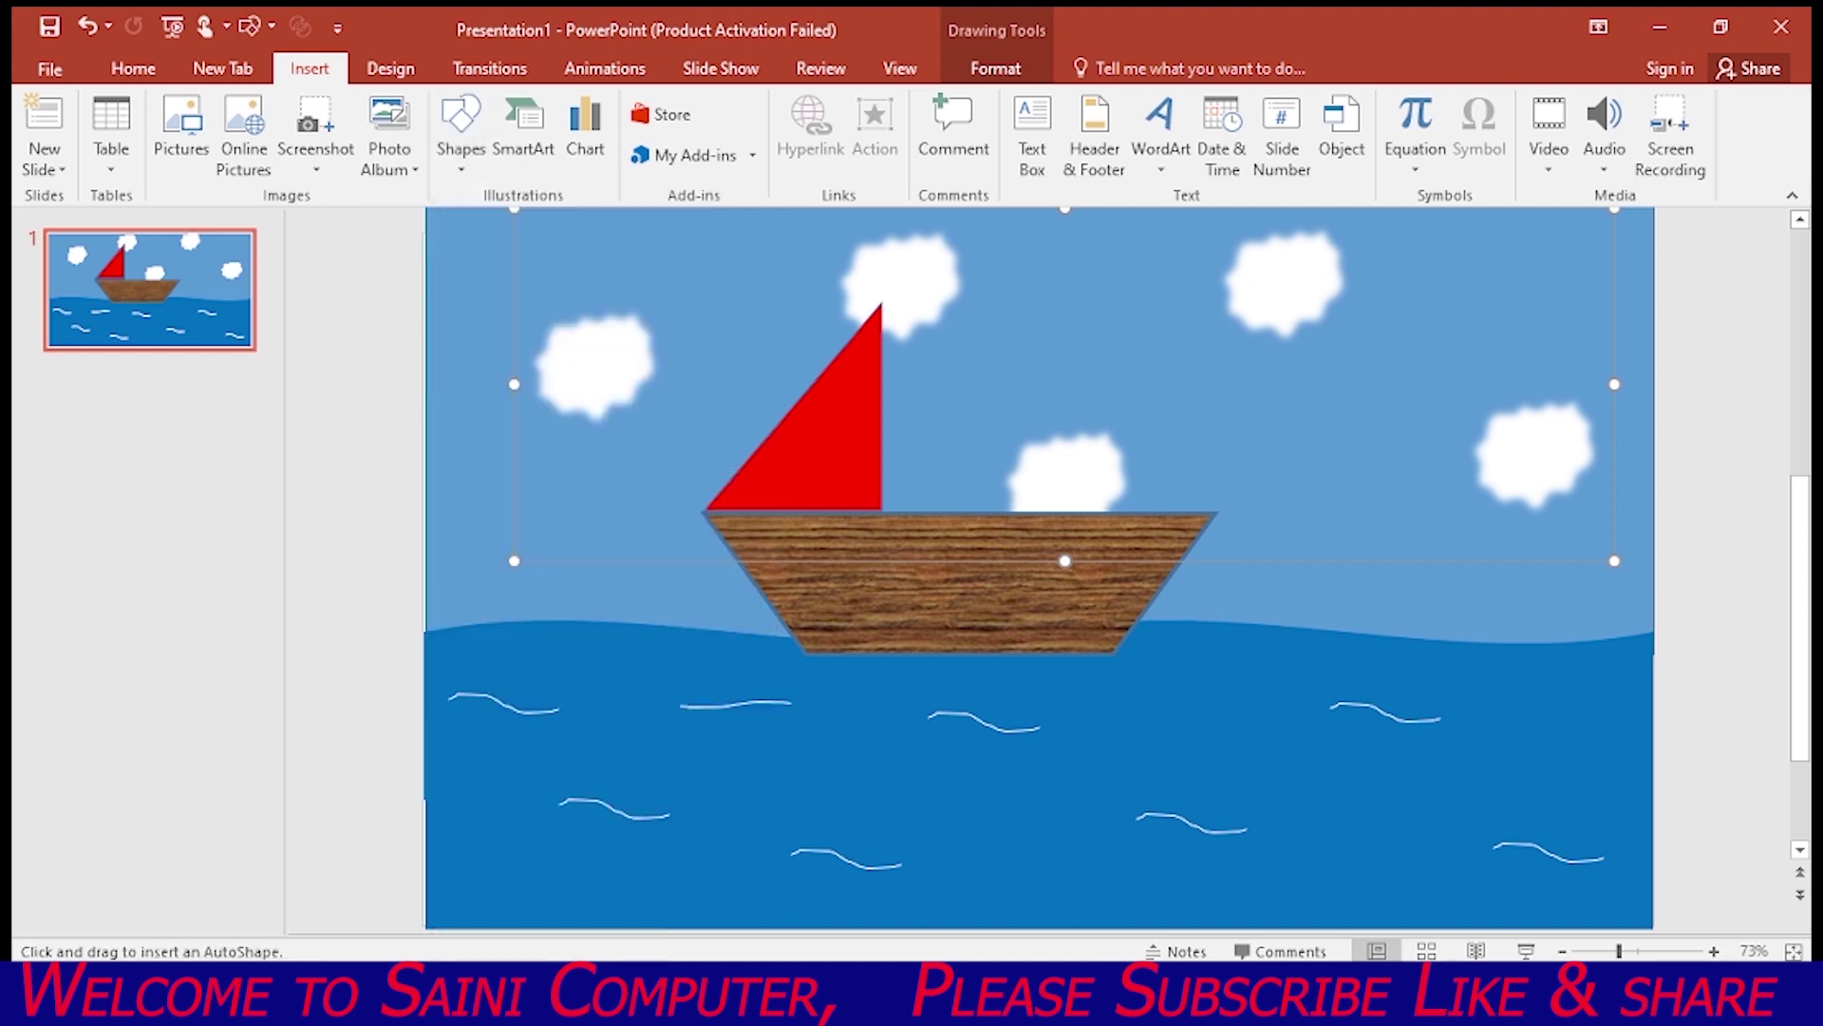
{"action": "left_click_drag", "start_coordinate": [948, 342], "coordinate": [951, 338]}
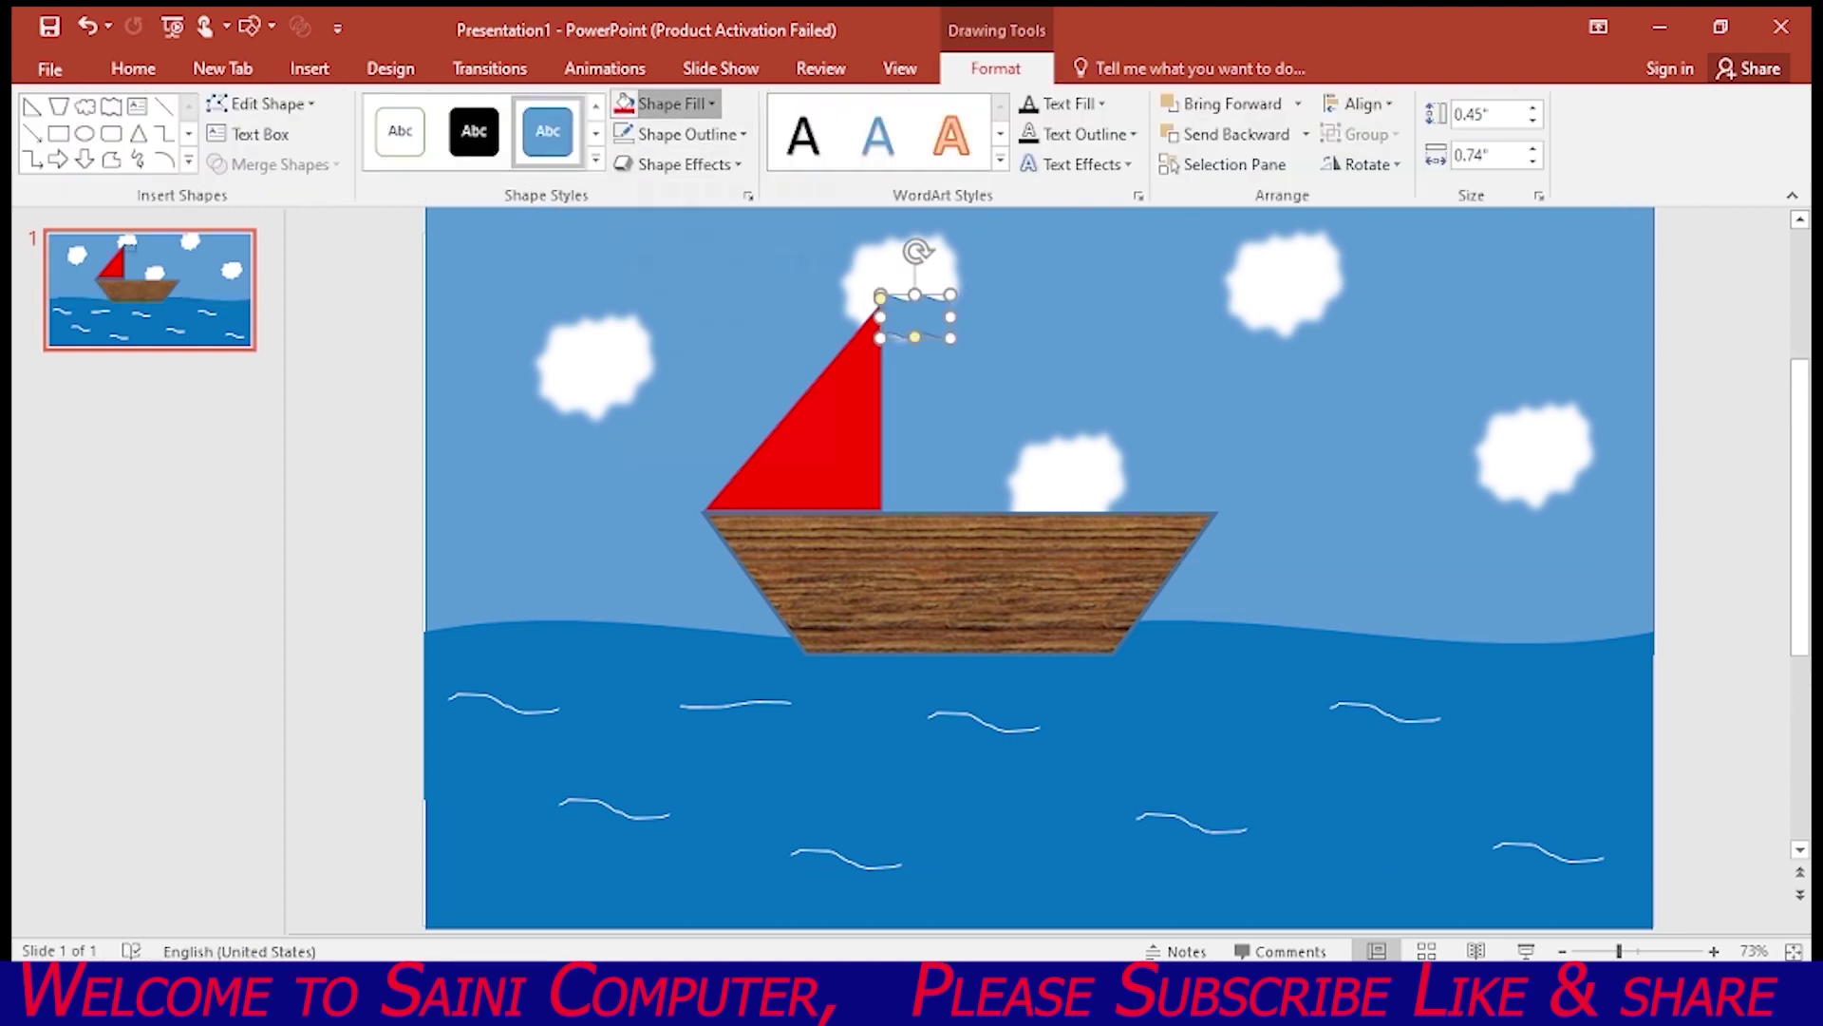
{"action": "left_click", "coordinate": [665, 104]}
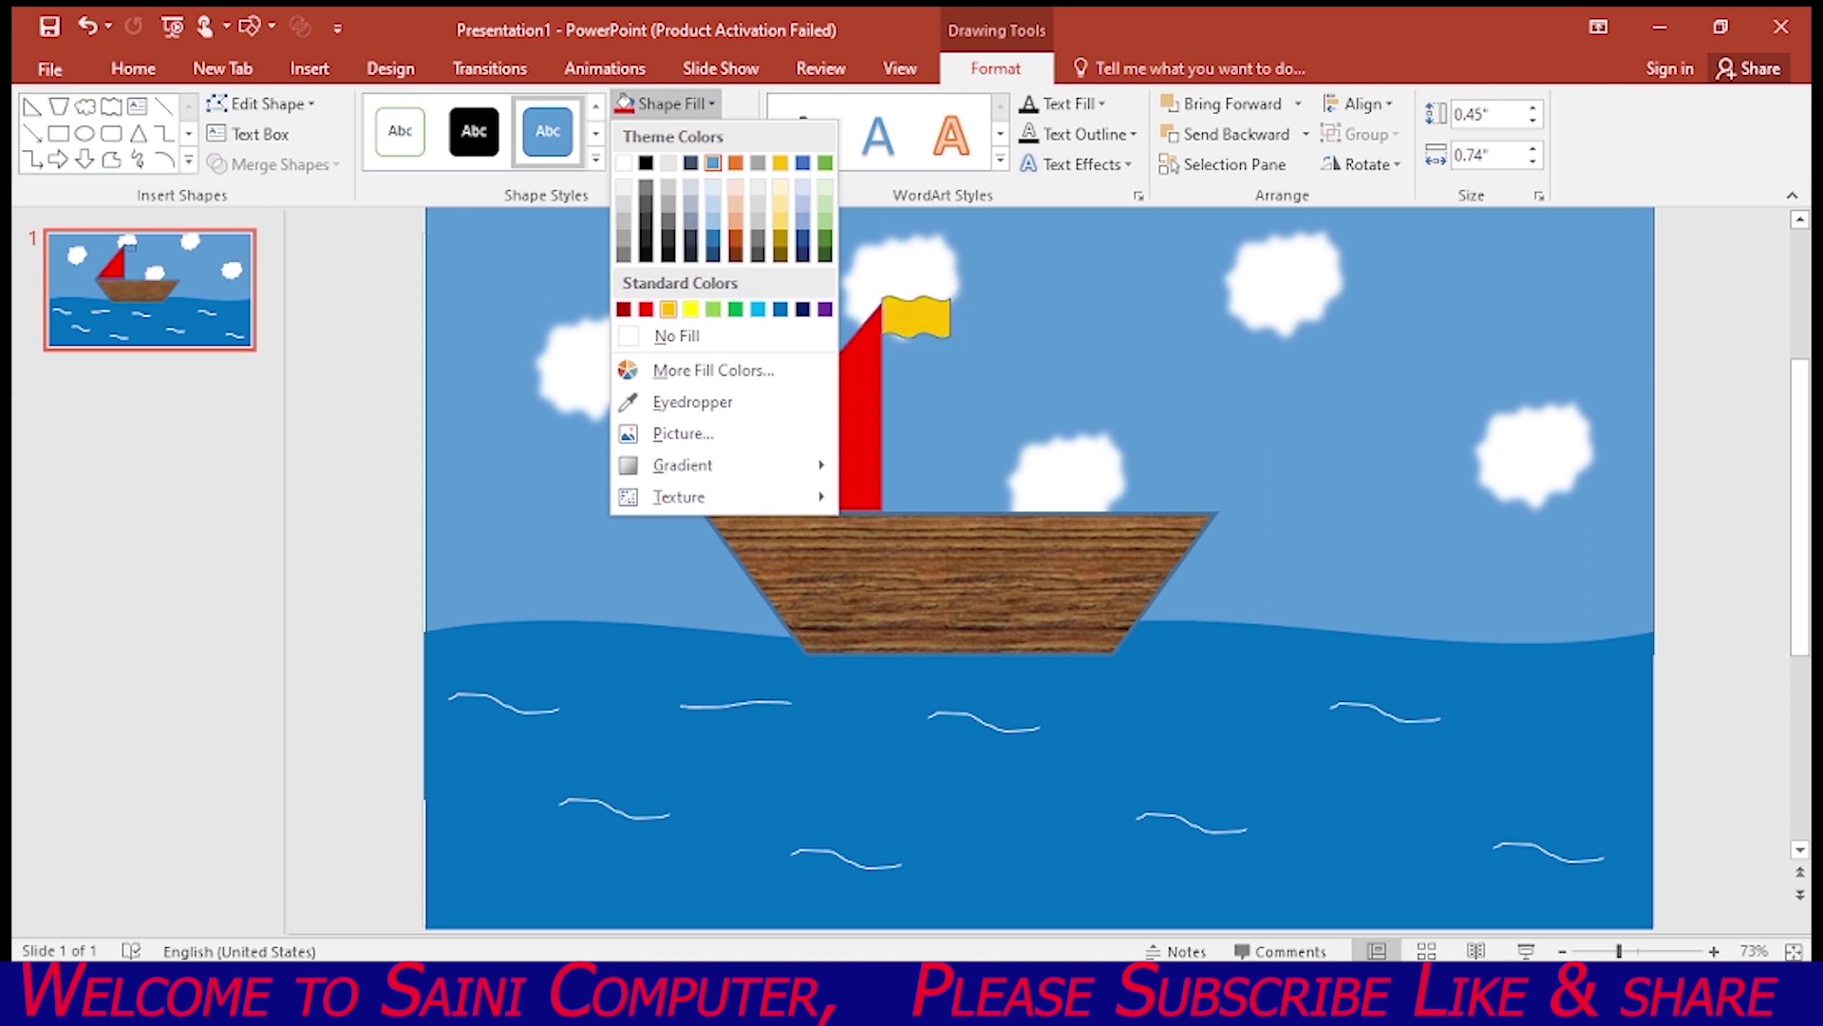
{"action": "left_click", "coordinate": [669, 309]}
{"action": "left_click_drag", "start_coordinate": [914, 317], "coordinate": [915, 321]}
{"action": "left_click", "coordinate": [1376, 550]}
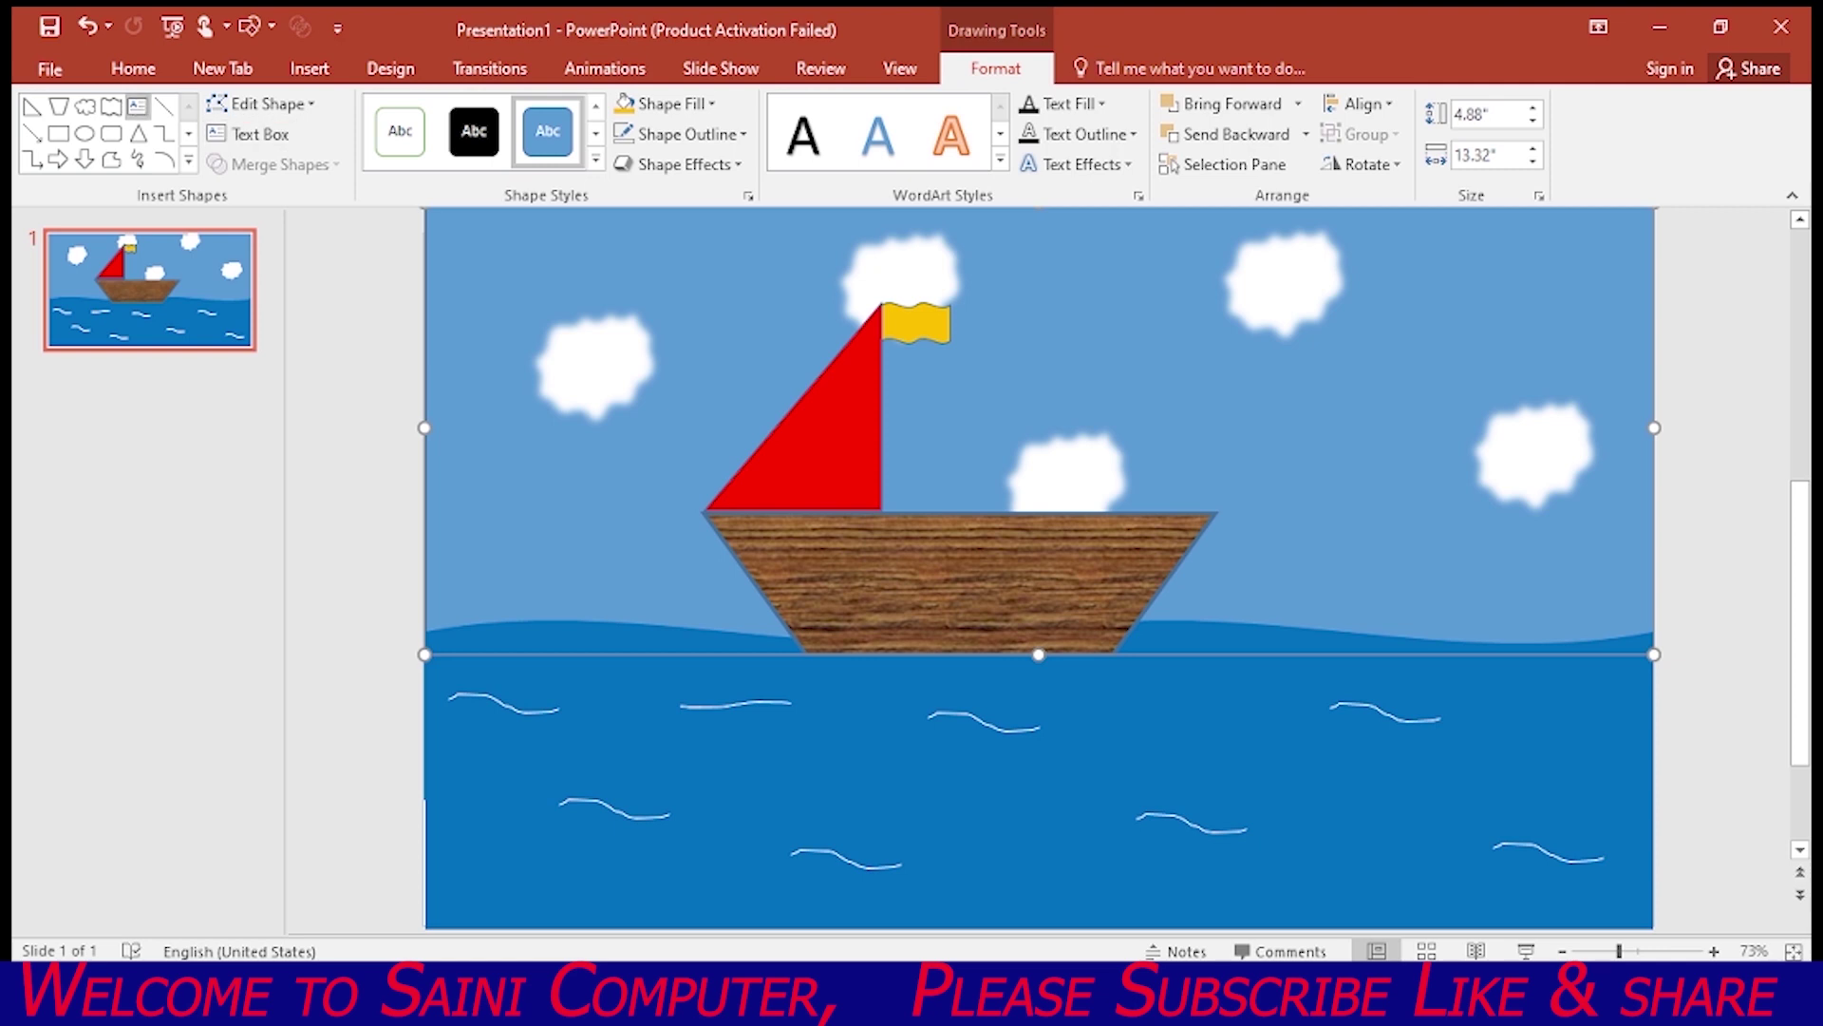
Undo the accidental extra line and delete the stray diagonal line between sail and hull
{"action": "left_click", "coordinate": [164, 105]}
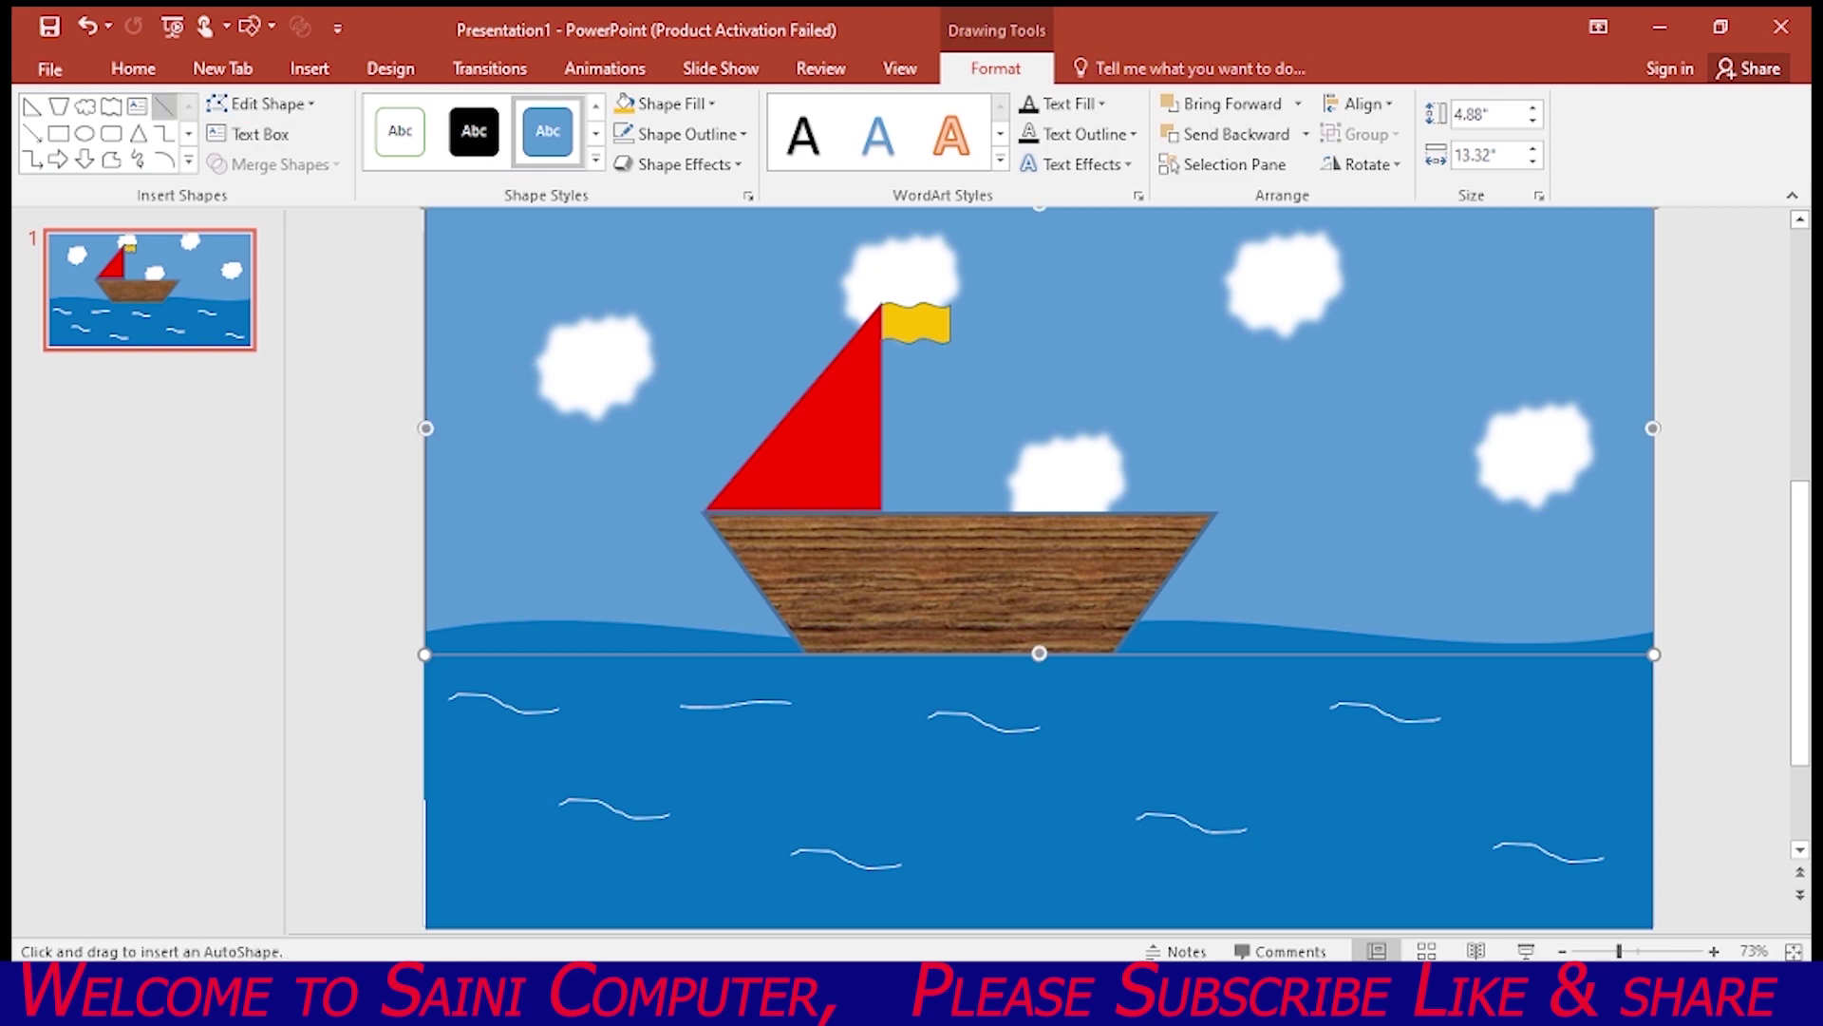
{"action": "left_click", "coordinate": [881, 510]}
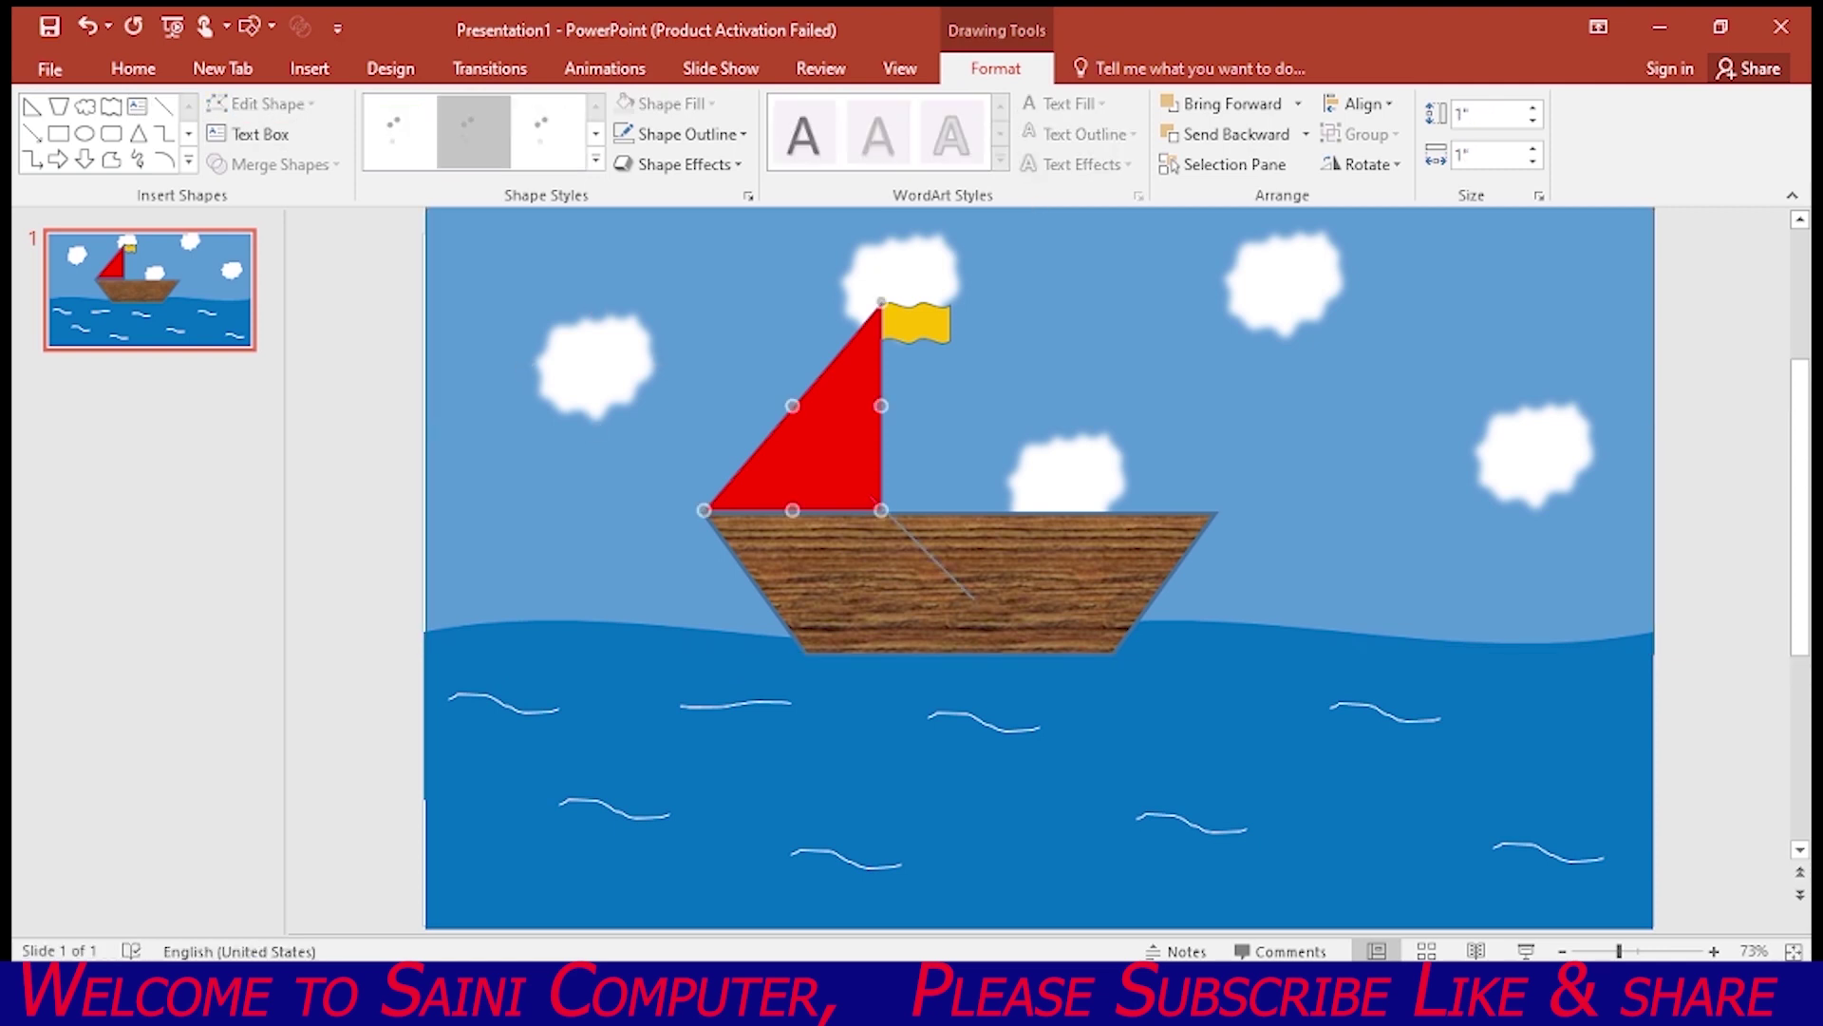
{"action": "key", "text": "ctrl+z"}
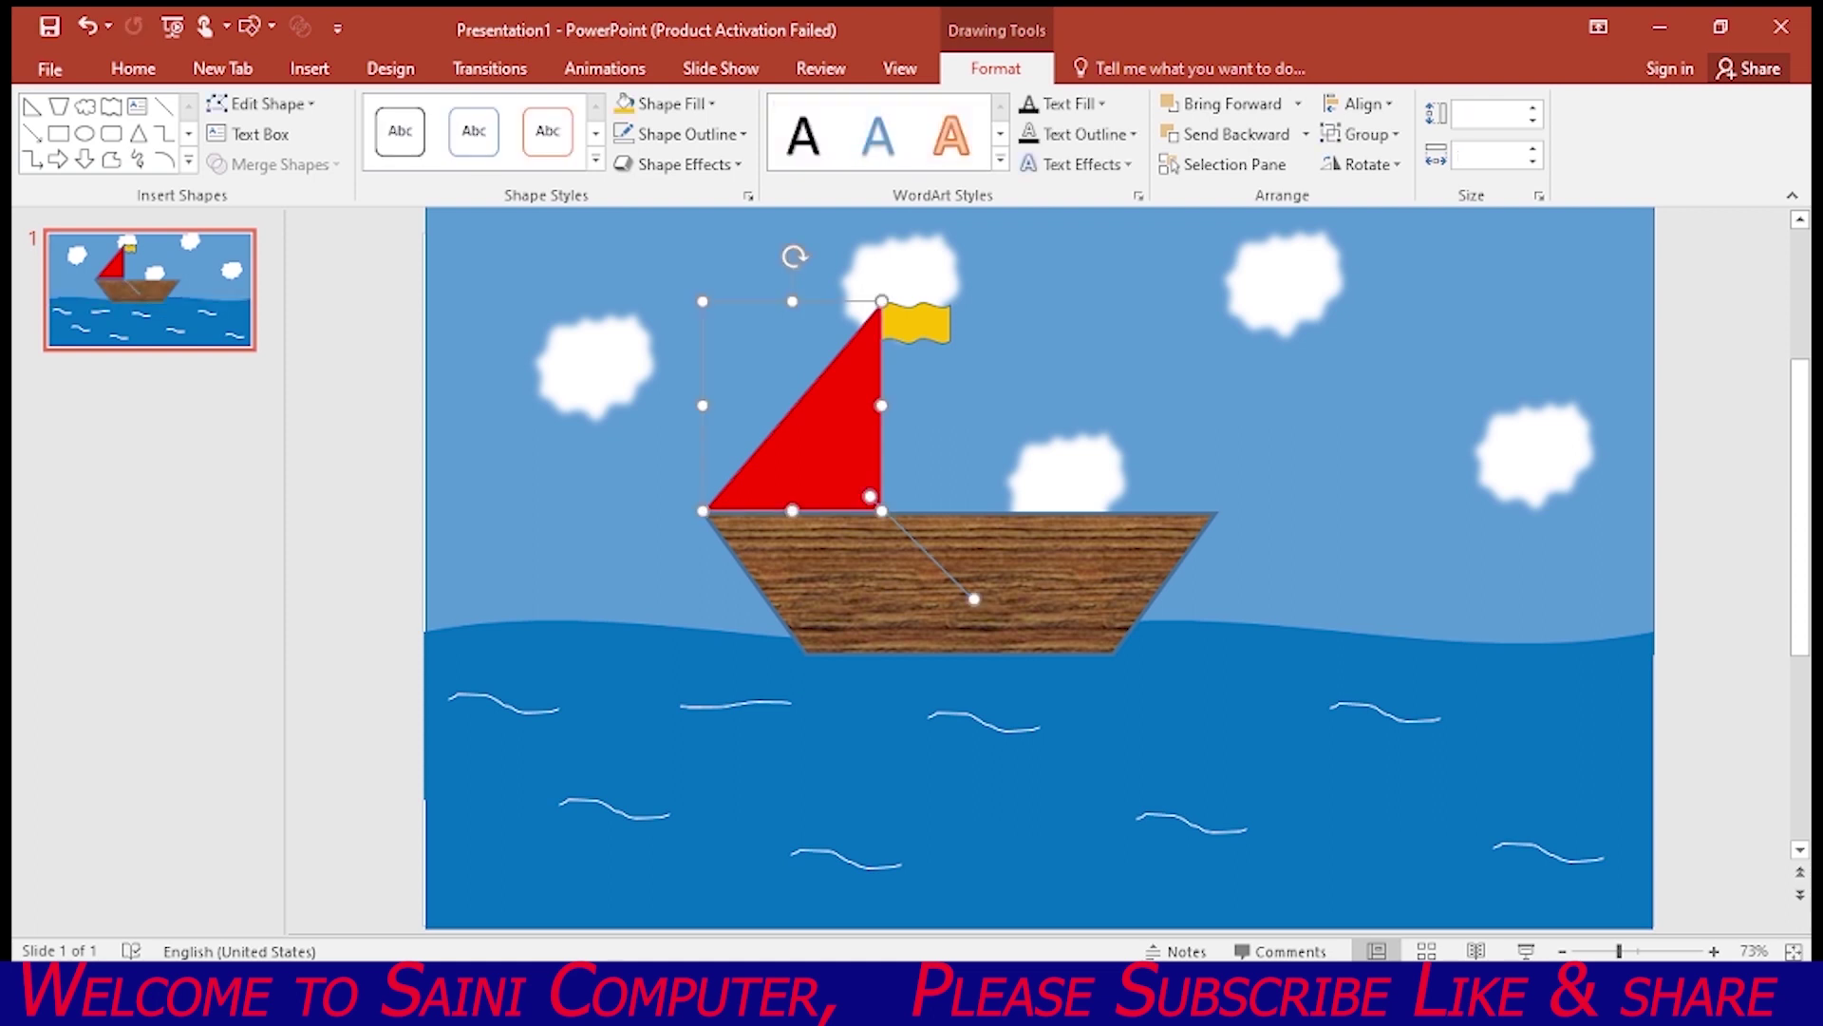
{"action": "key", "text": "ctrl+z"}
{"action": "key", "text": "ctrl+z"}
{"action": "key", "text": "ctrl+z"}
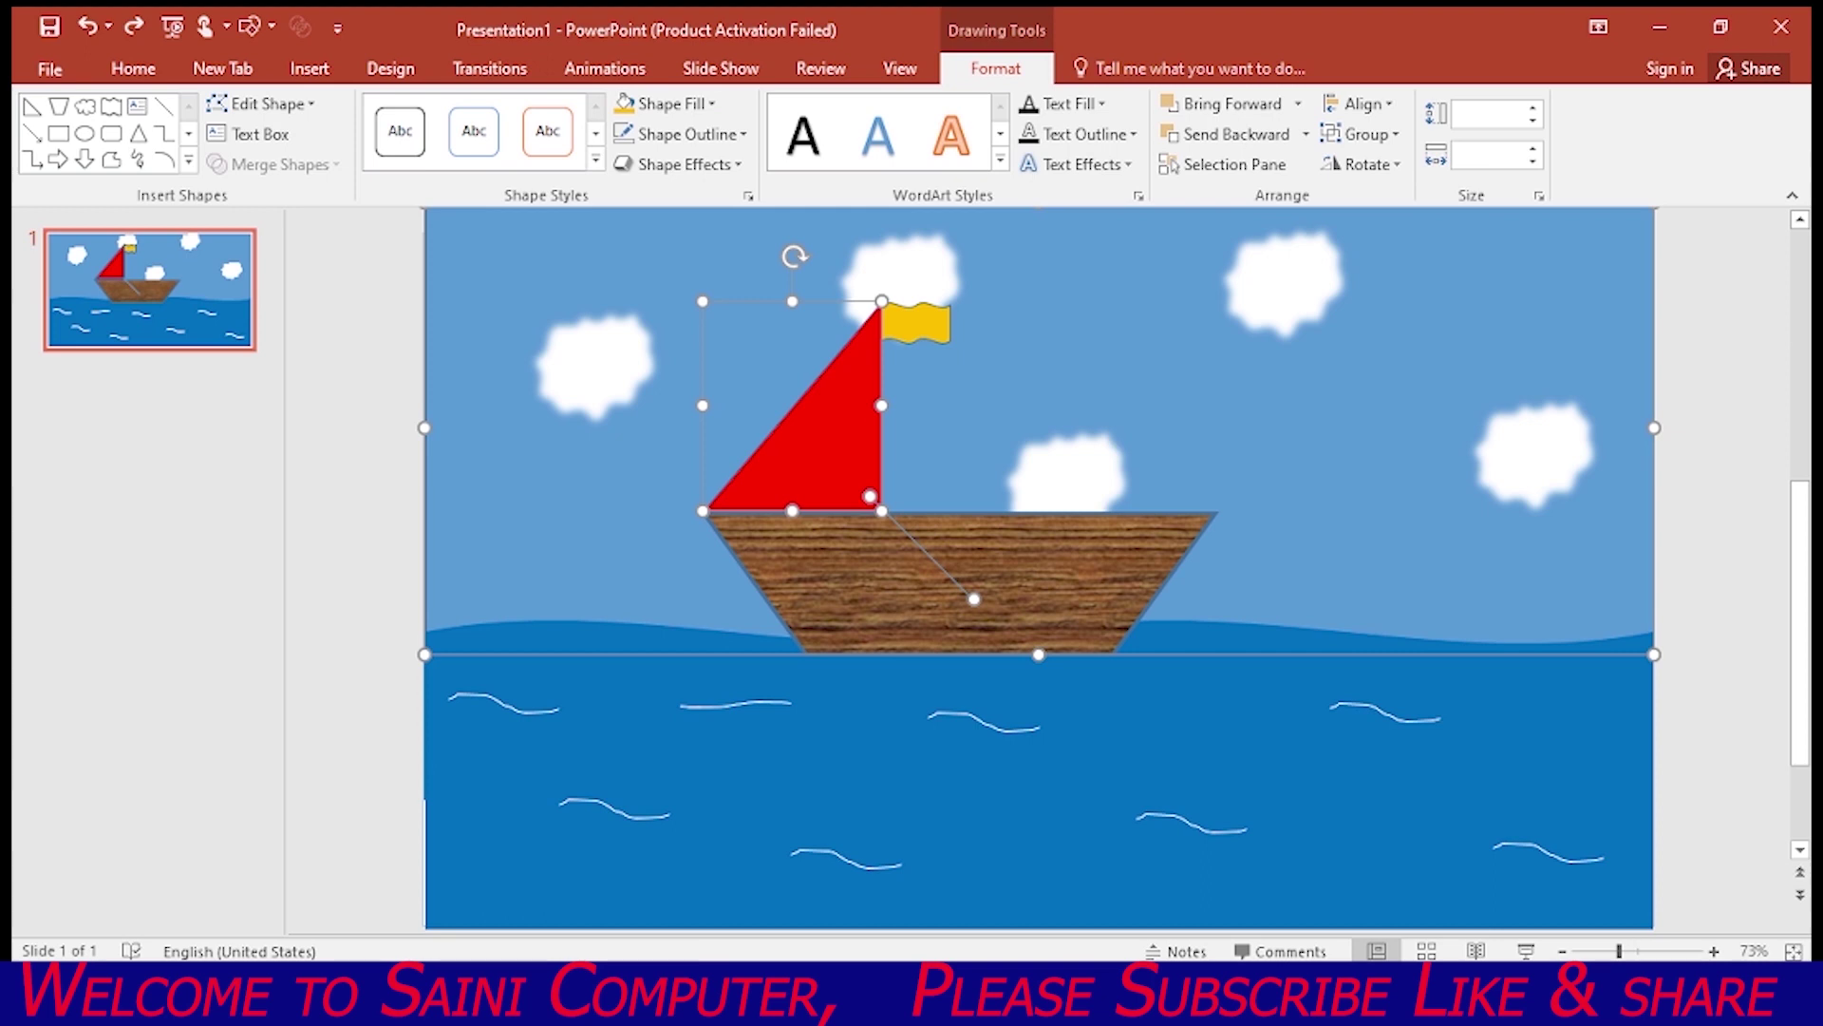
{"action": "key", "text": "ctrl+z"}
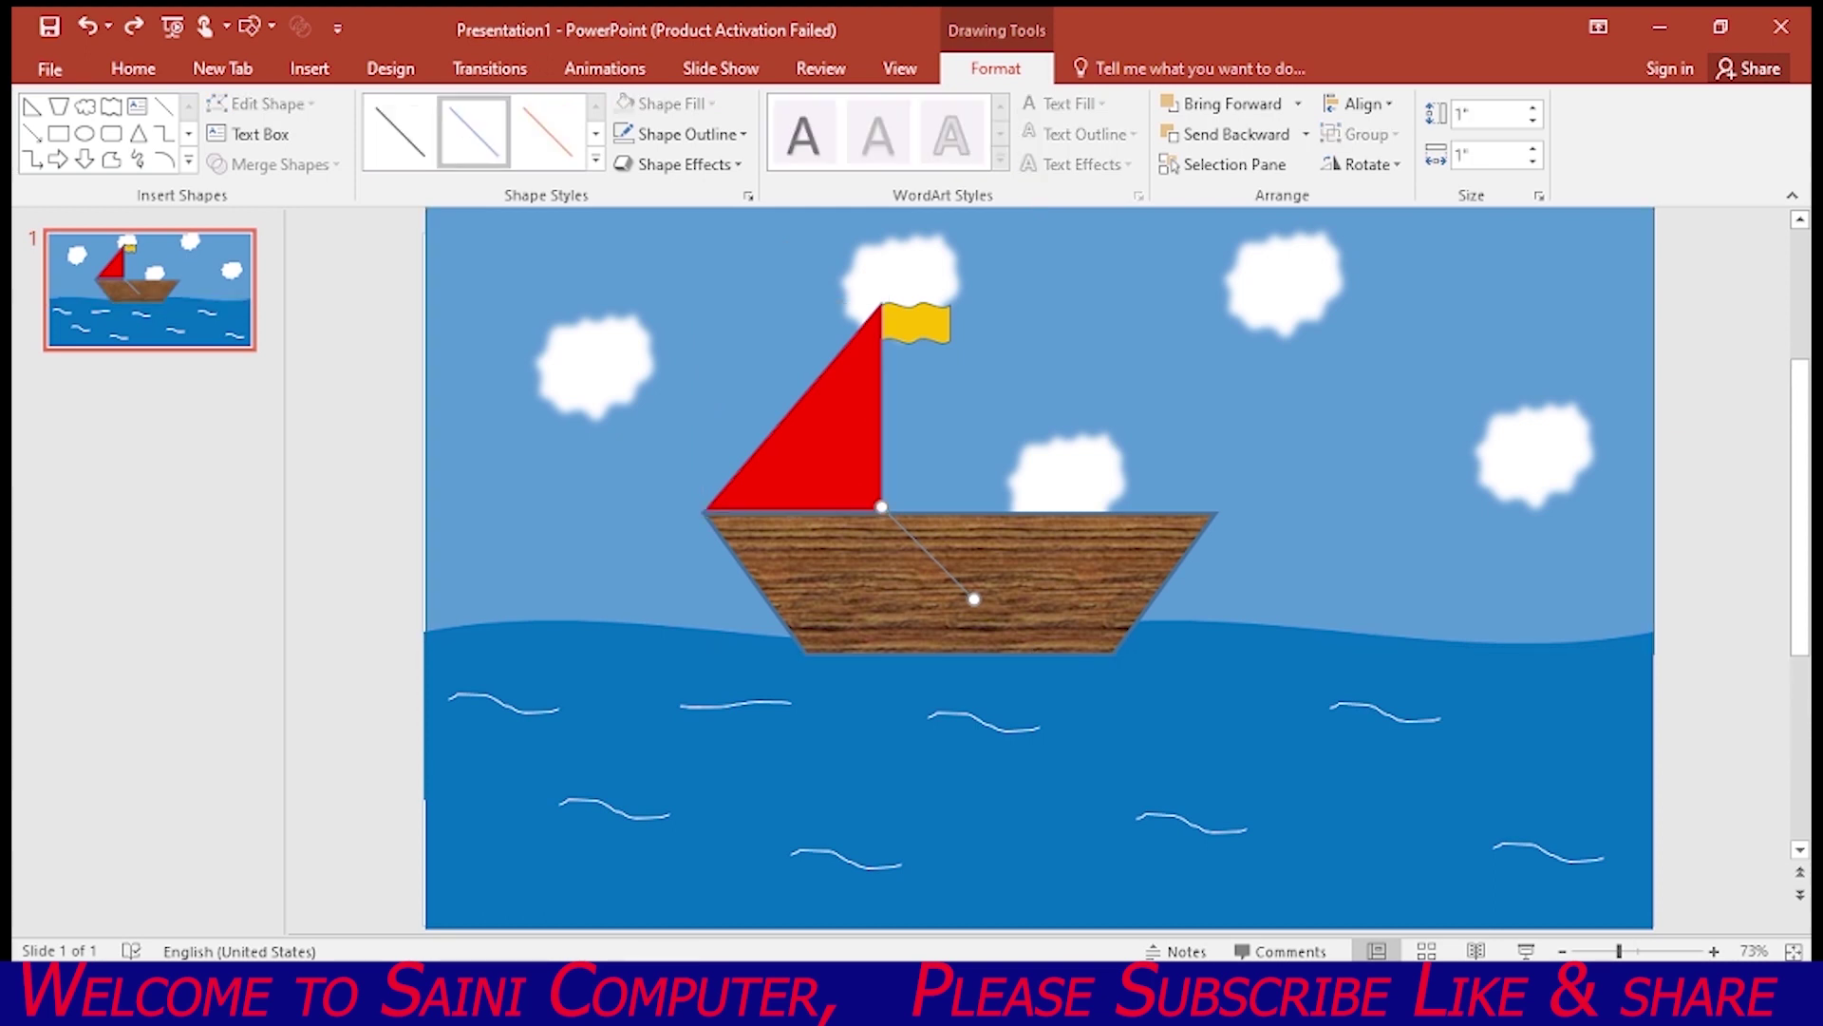
{"action": "key", "text": "Delete"}
{"action": "left_click", "coordinate": [310, 68]}
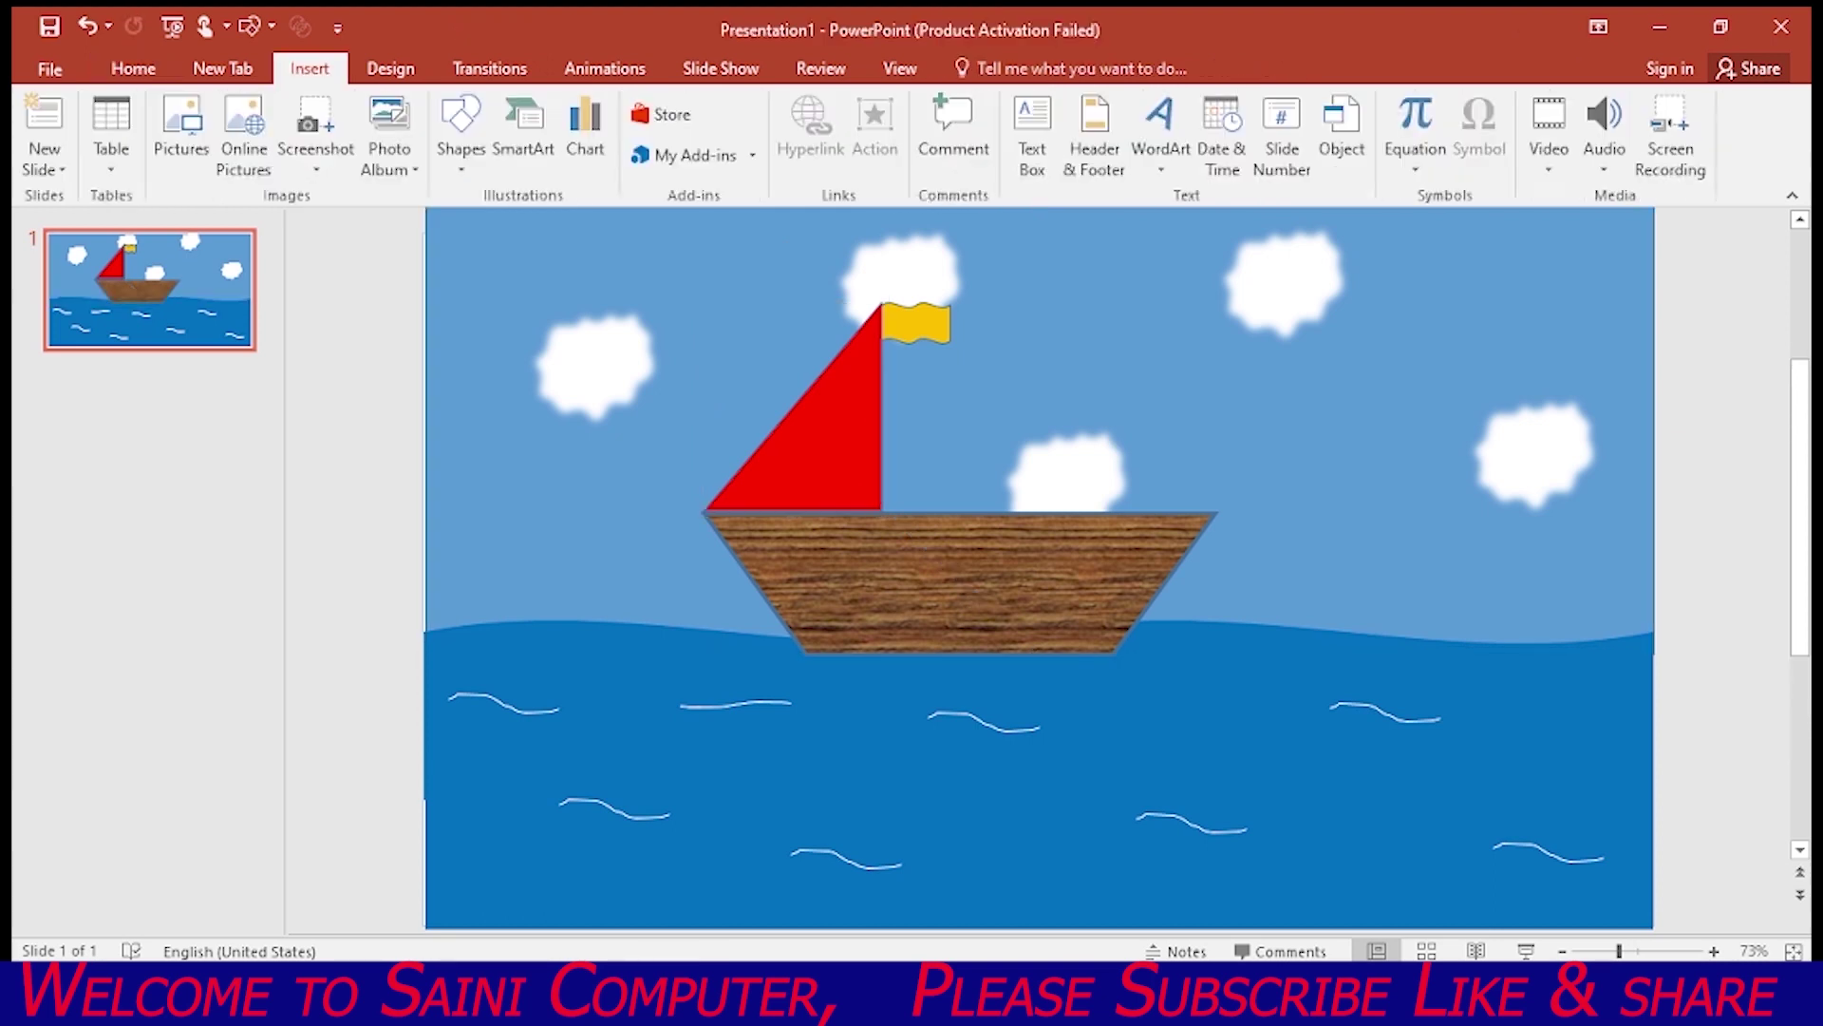
Draw a vertical mast line rising from the hull deck beside the sail
{"action": "left_click", "coordinate": [460, 133]}
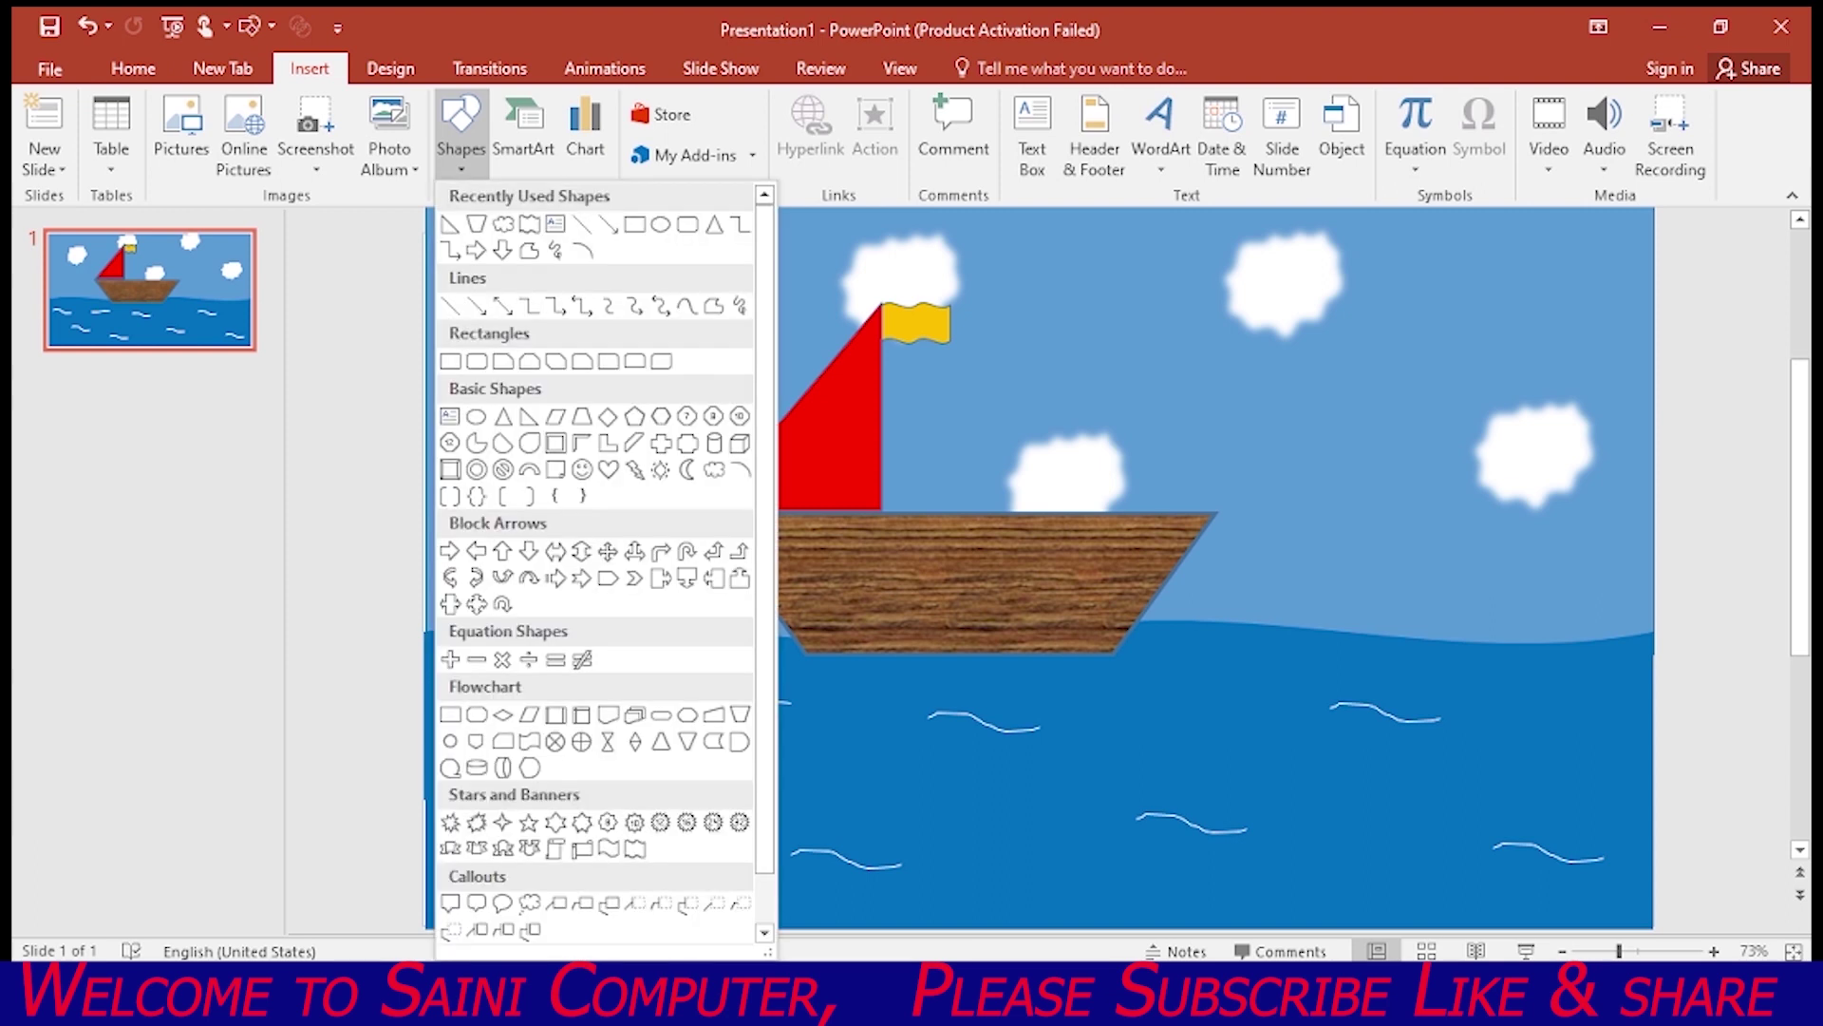
{"action": "left_click", "coordinate": [582, 224]}
{"action": "left_click_drag", "start_coordinate": [587, 222], "coordinate": [679, 315]}
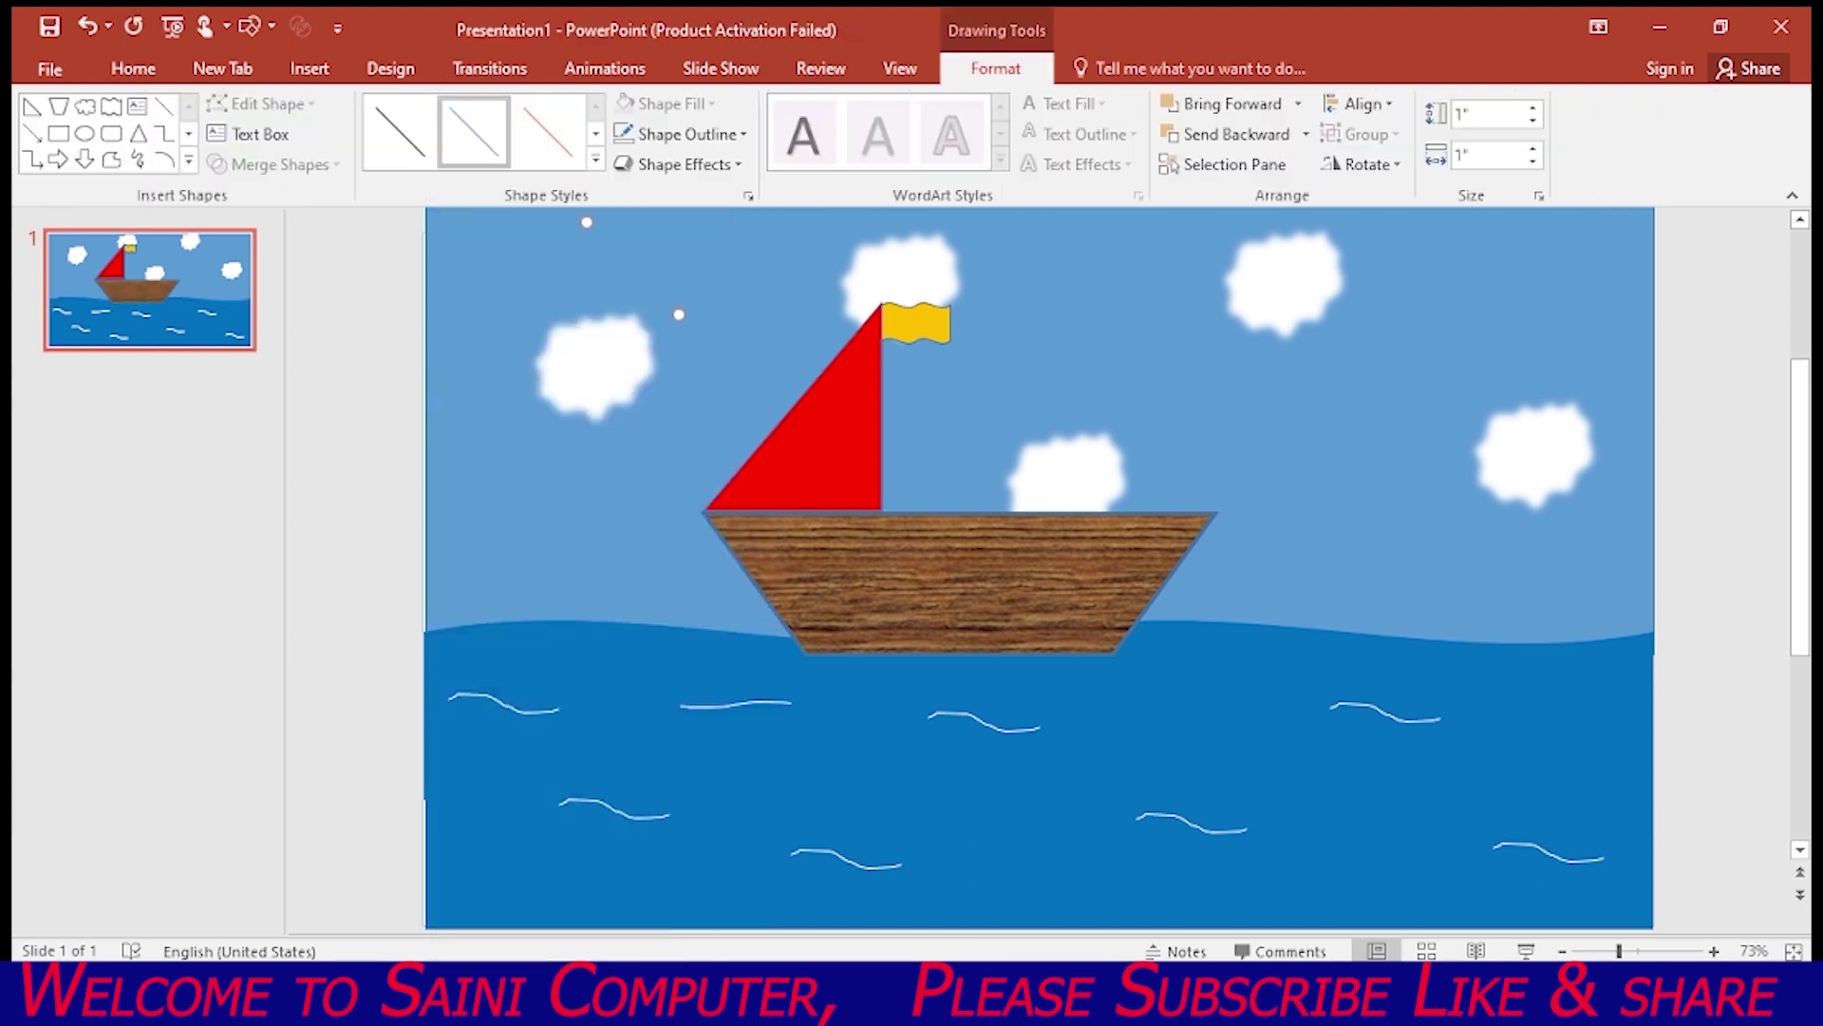
{"action": "key", "text": "ctrl+z"}
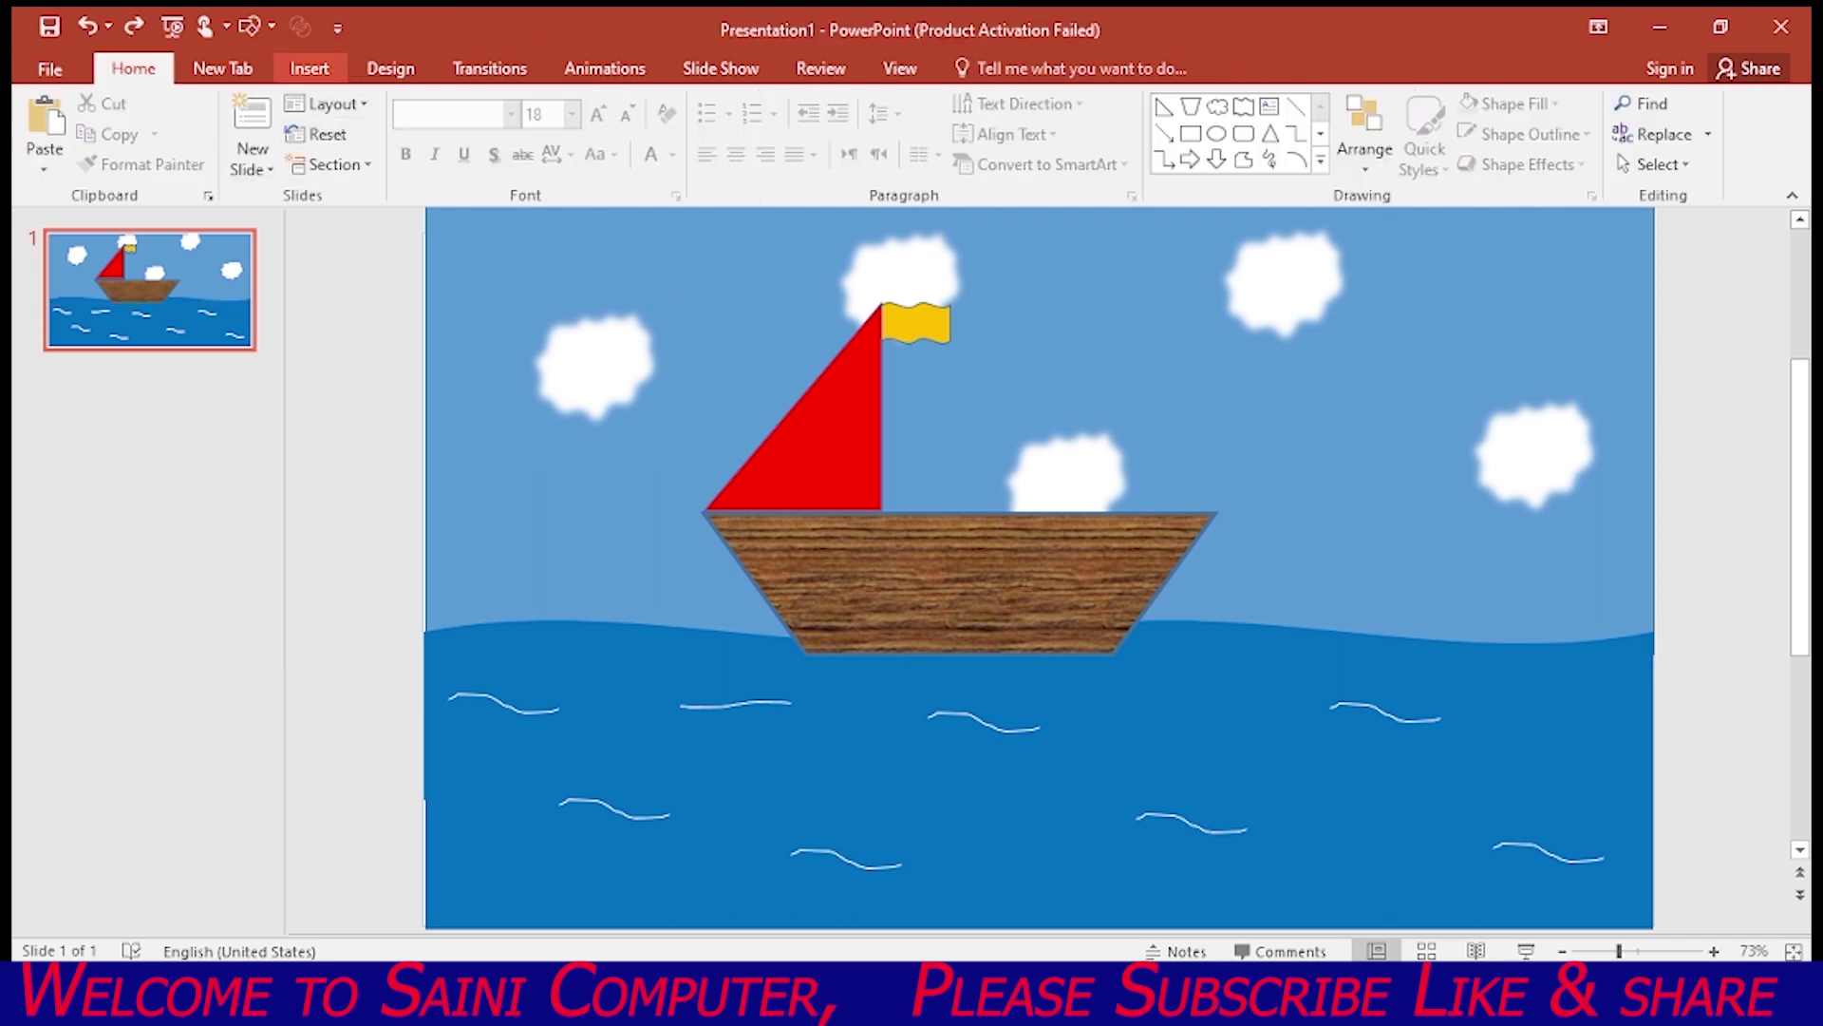
{"action": "left_click", "coordinate": [309, 68]}
{"action": "left_click", "coordinate": [461, 133]}
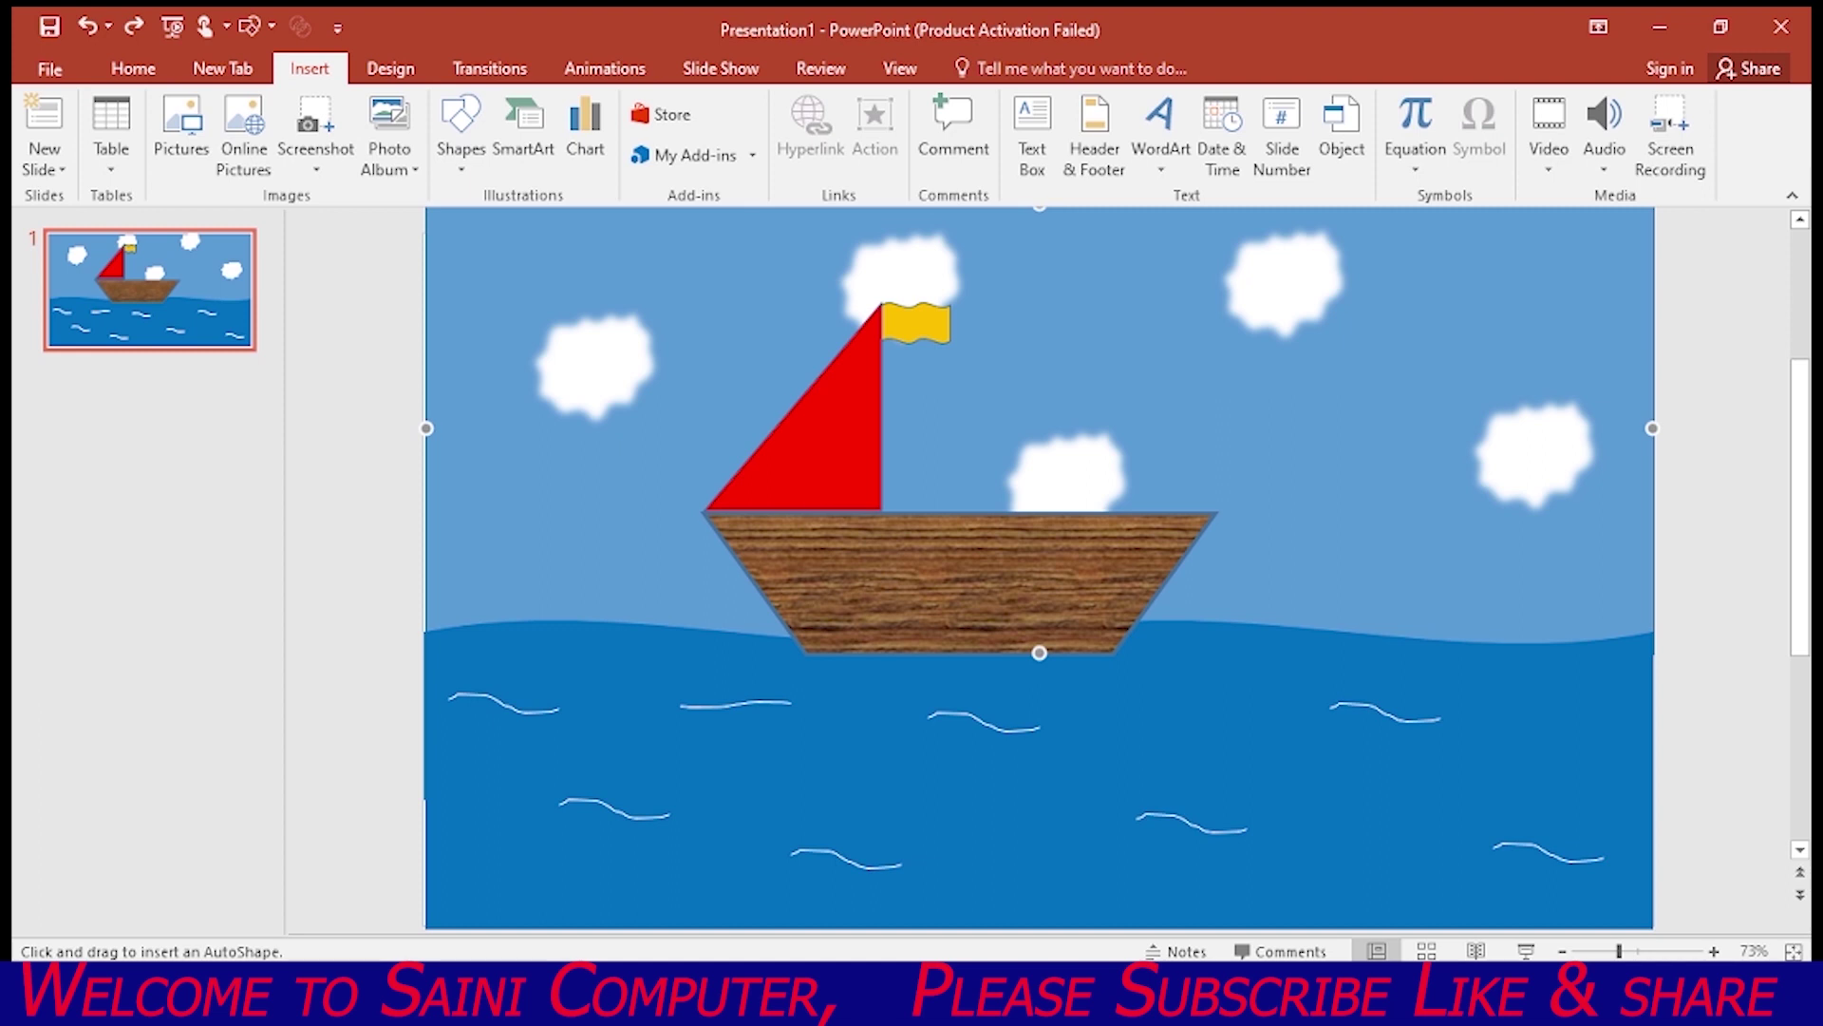
{"action": "key", "text": "Tab"}
{"action": "key", "text": "shift+Tab"}
{"action": "key", "text": "Tab"}
{"action": "key", "text": "shift+Tab"}
{"action": "key", "text": "Tab"}
{"action": "left_click_drag", "start_coordinate": [900, 238], "coordinate": [900, 509]}
{"action": "key", "text": "Escape"}
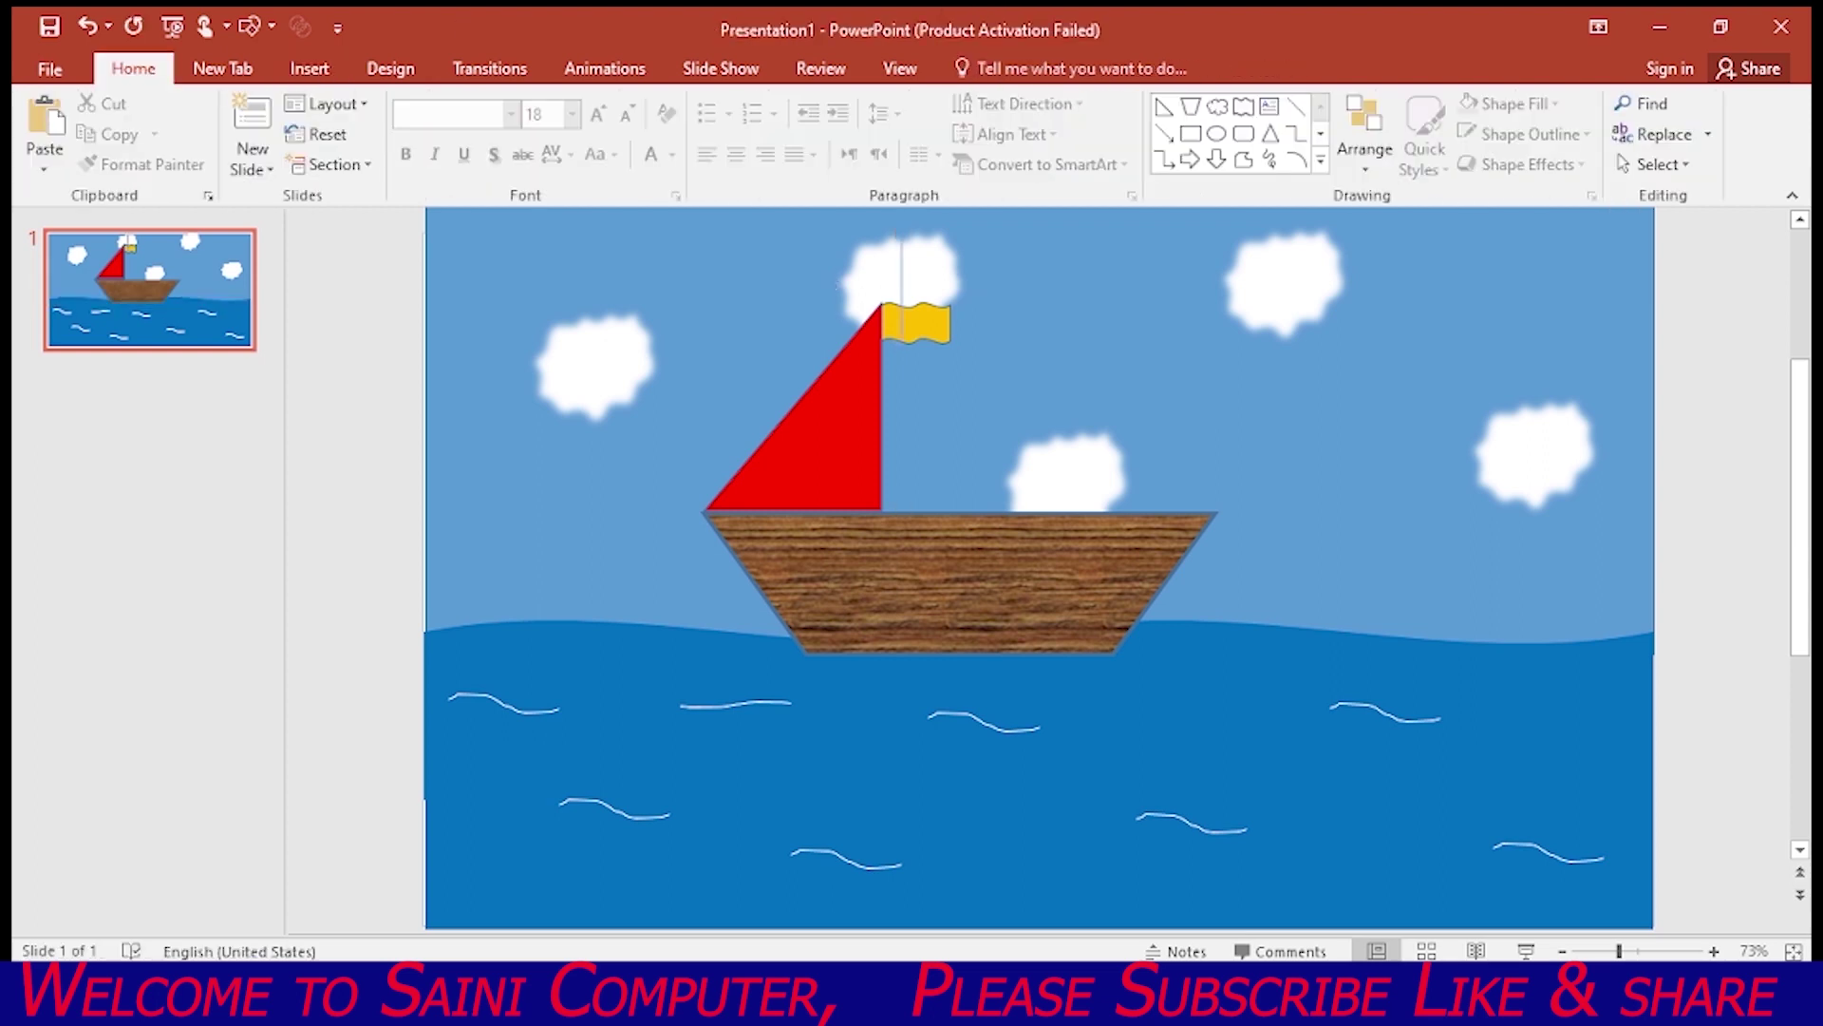
{"action": "left_click", "coordinate": [900, 399]}
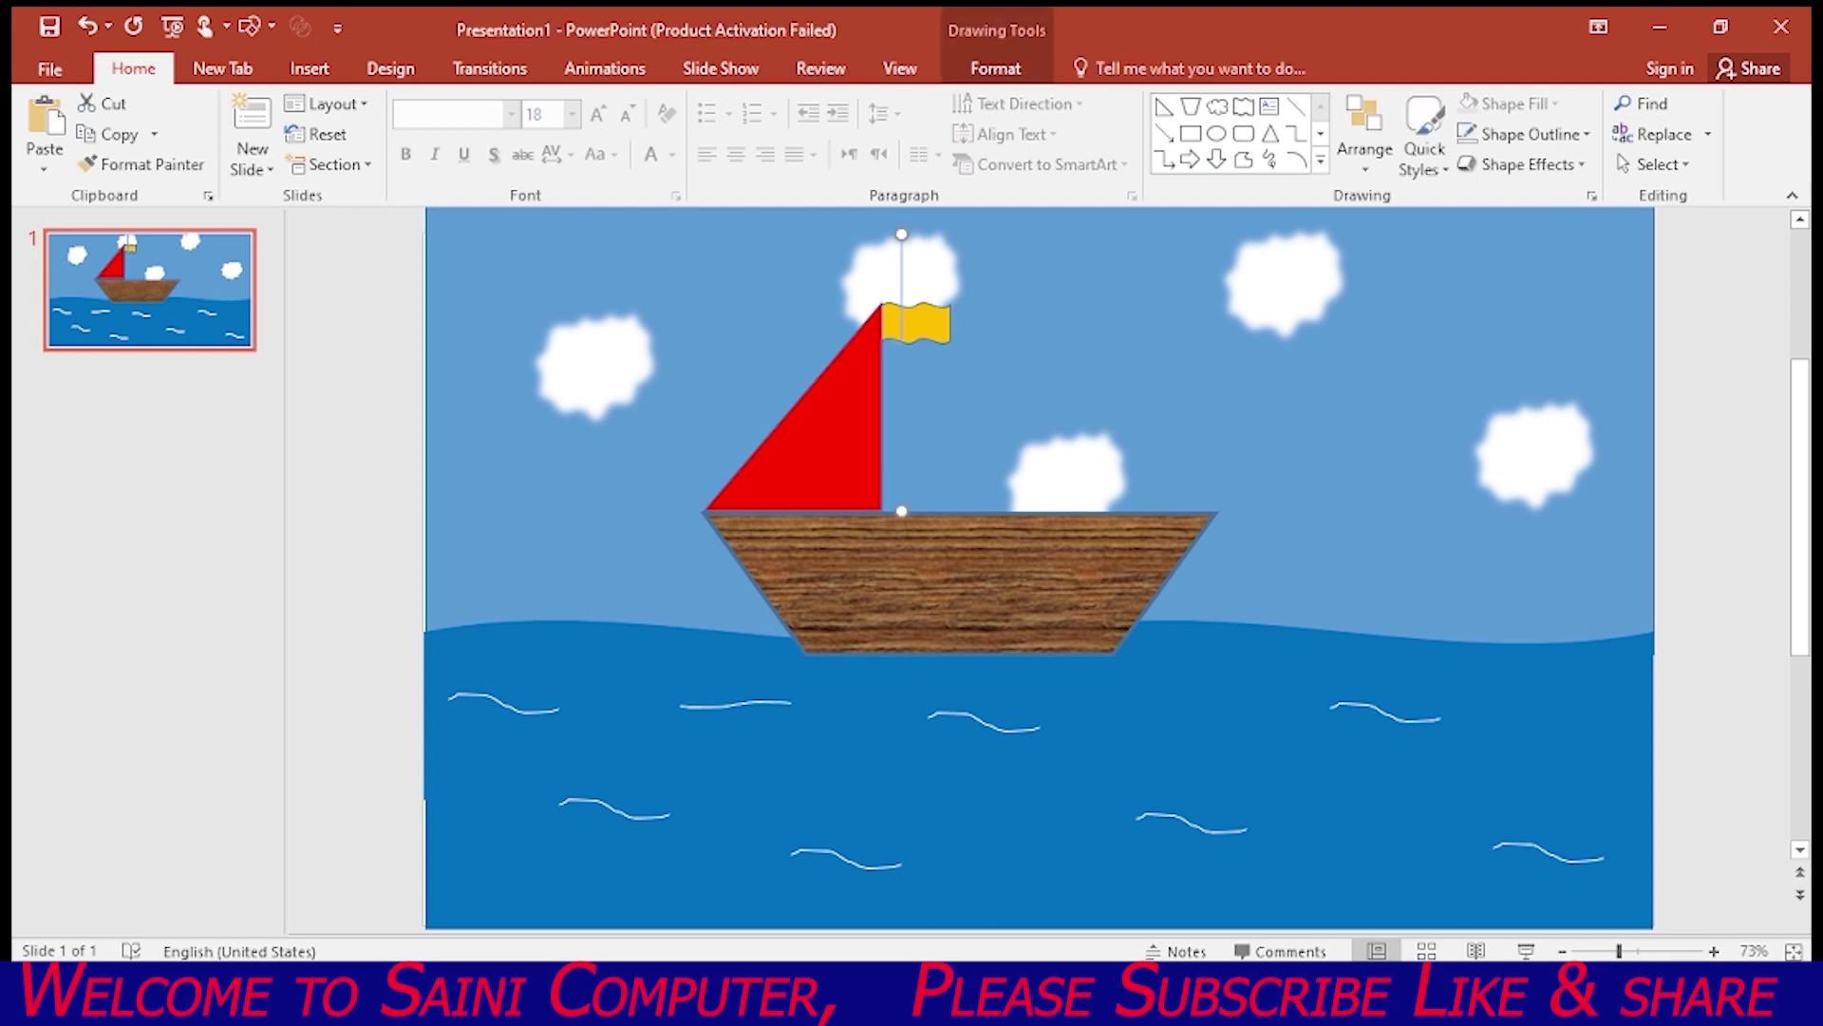
Make the mast a 3 pt black line, nudge it onto the sail's edge, and raise the flag to its top
{"action": "left_click", "coordinate": [995, 69]}
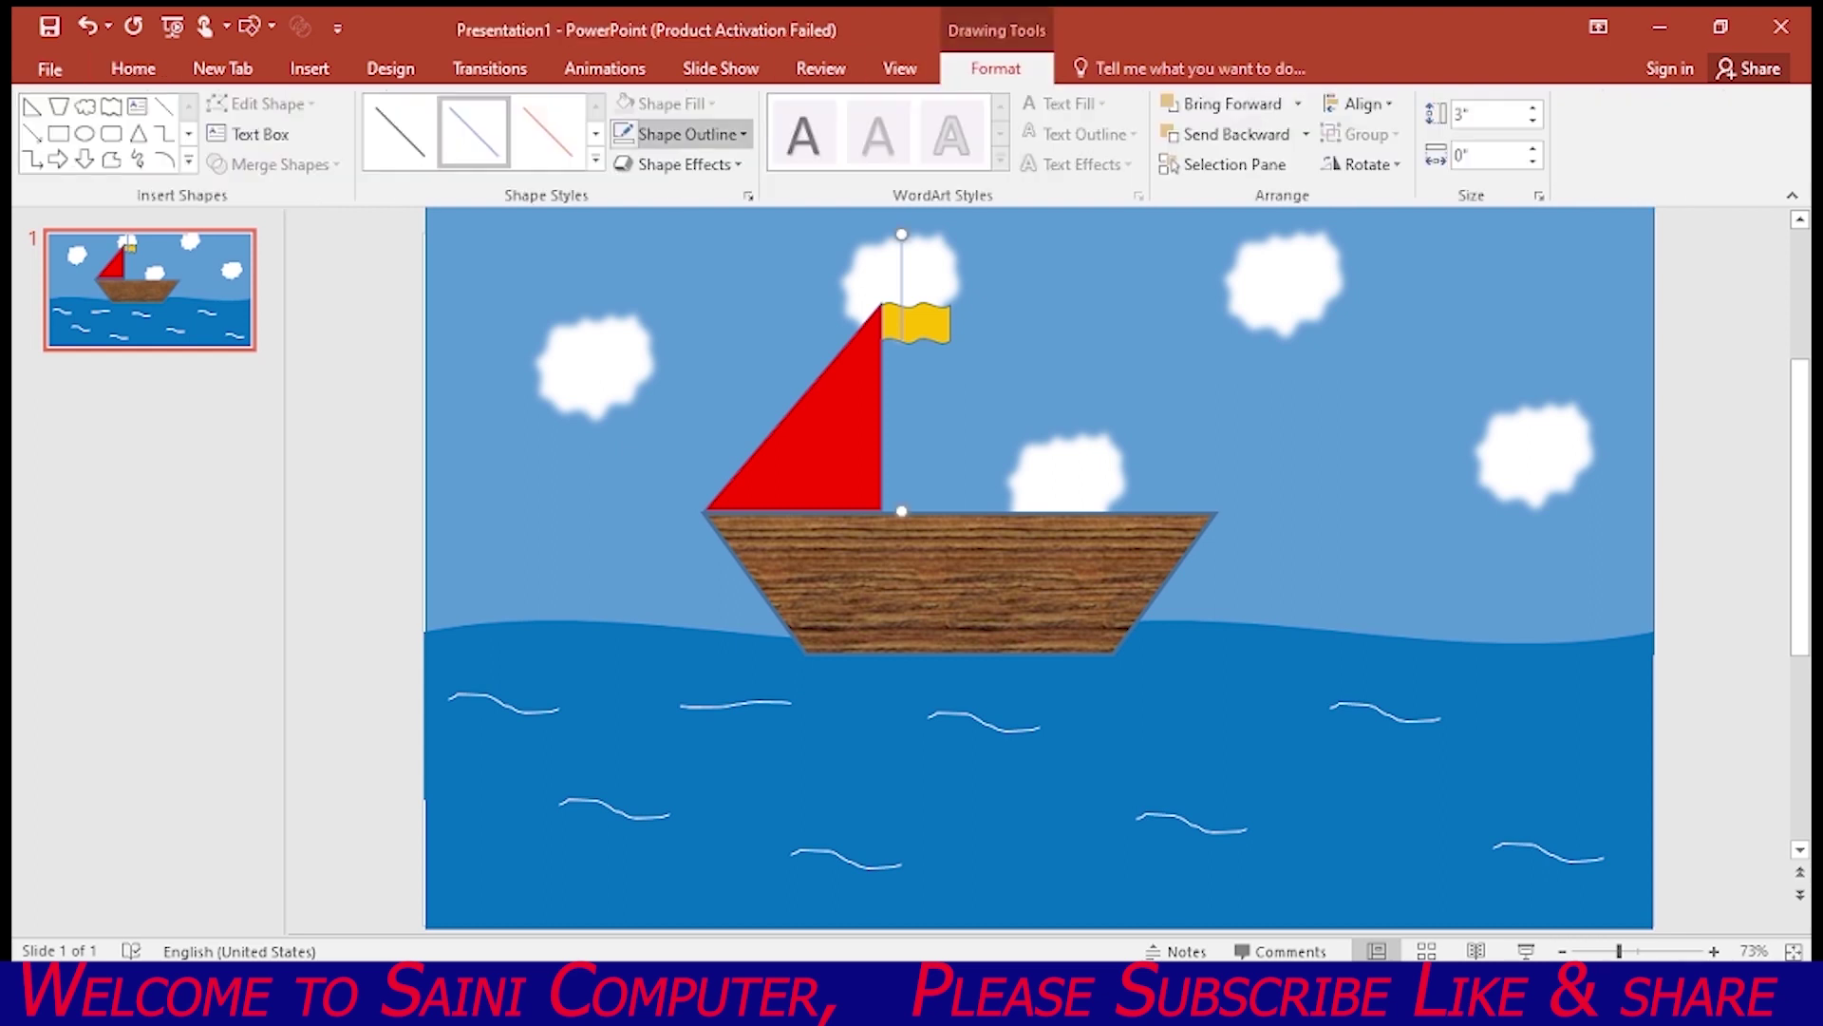
{"action": "left_click", "coordinate": [685, 134]}
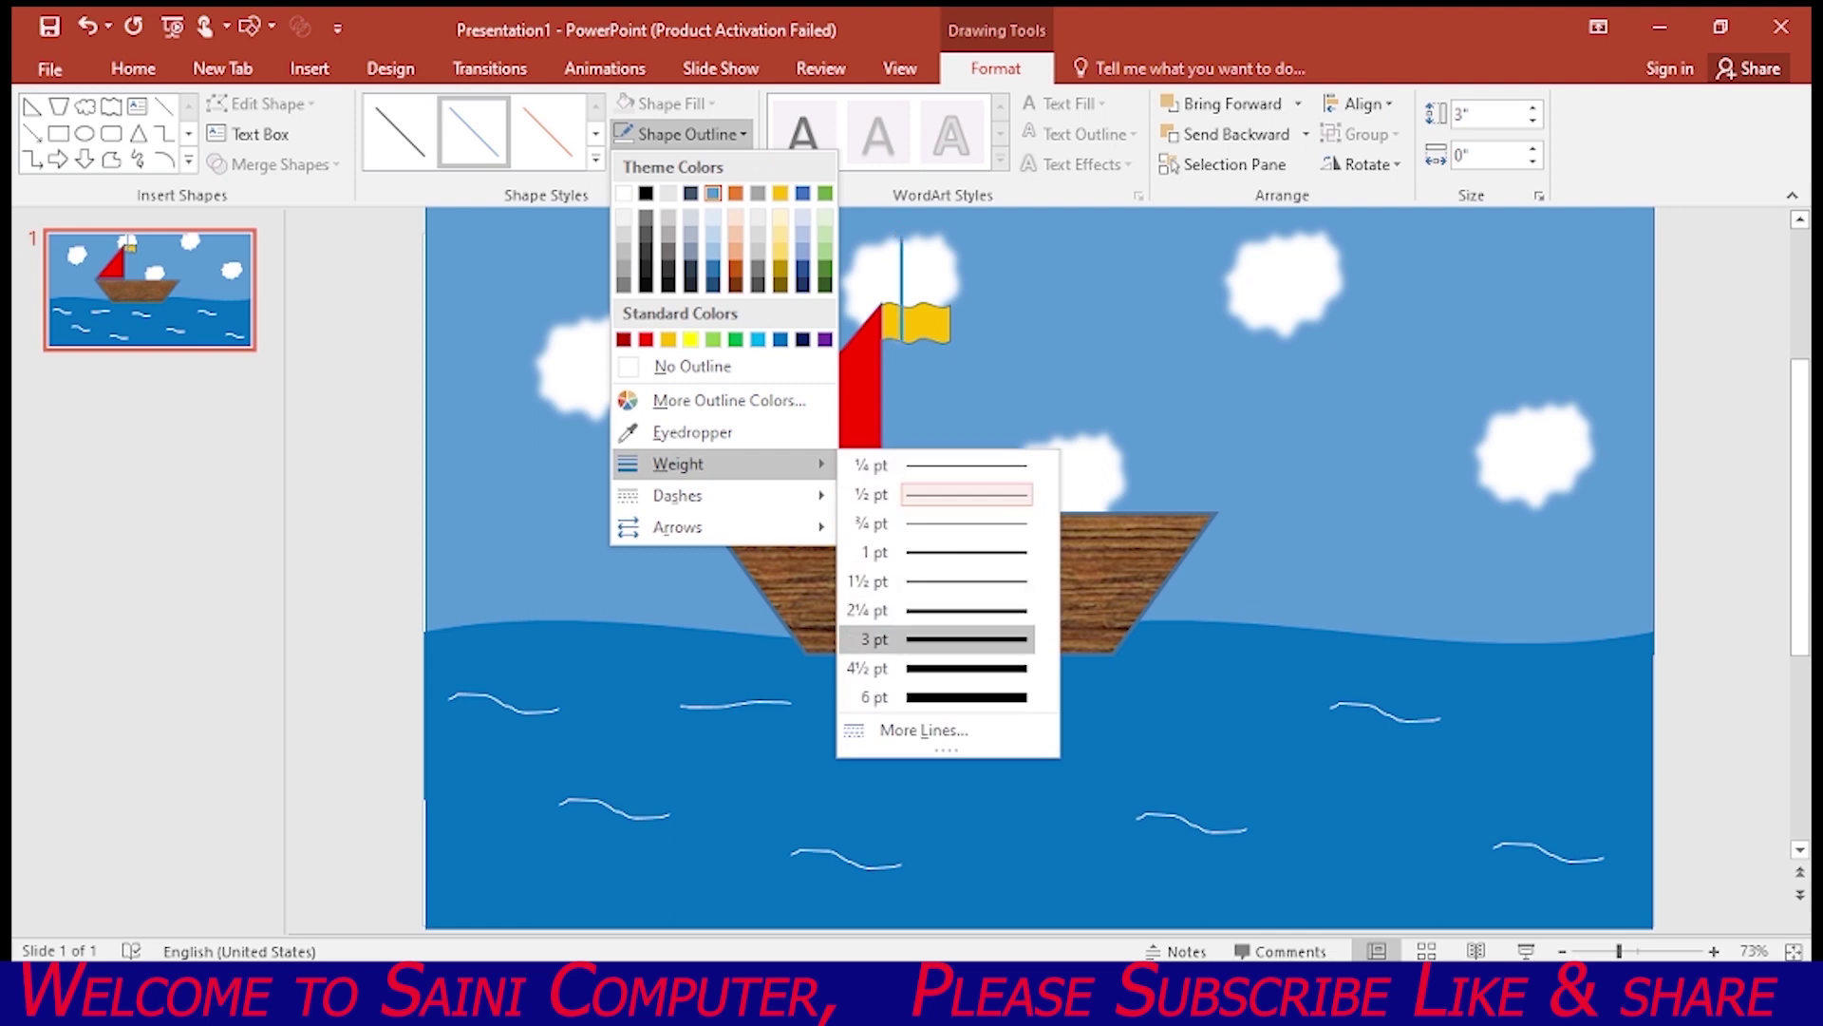
{"action": "left_click", "coordinate": [935, 638]}
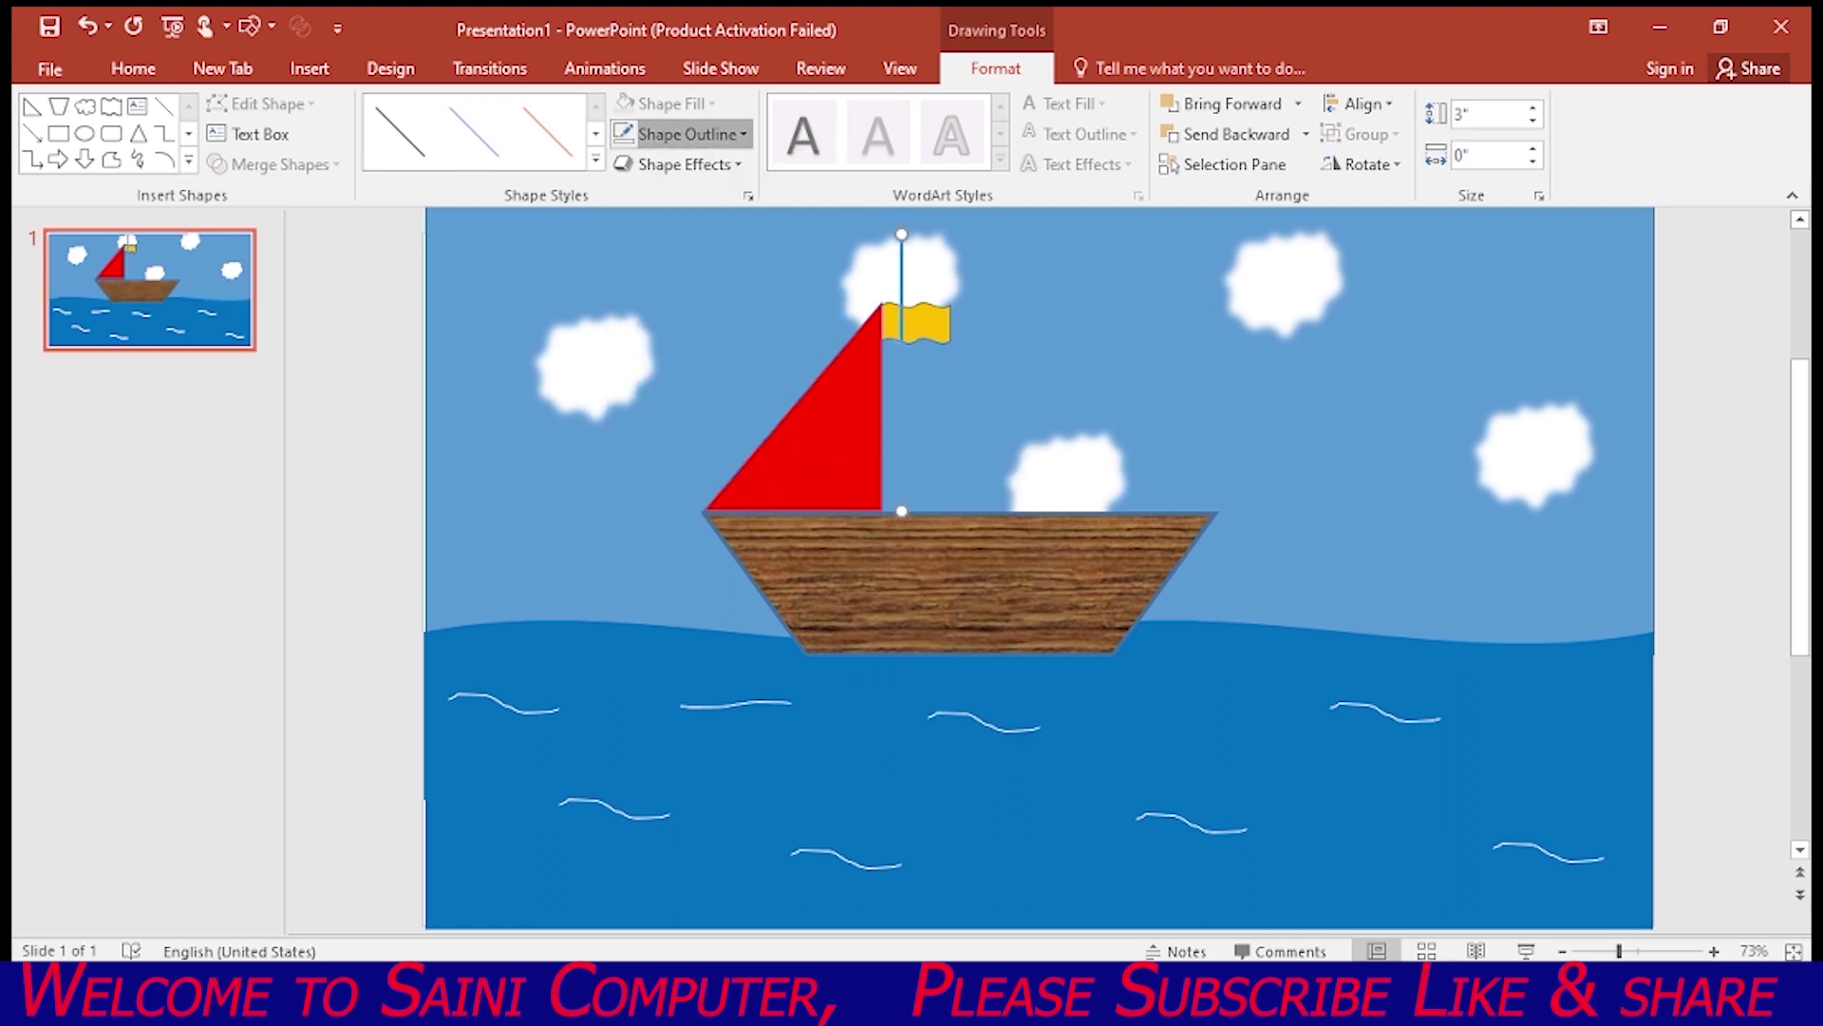
{"action": "left_click", "coordinate": [685, 133]}
{"action": "left_click", "coordinate": [646, 193]}
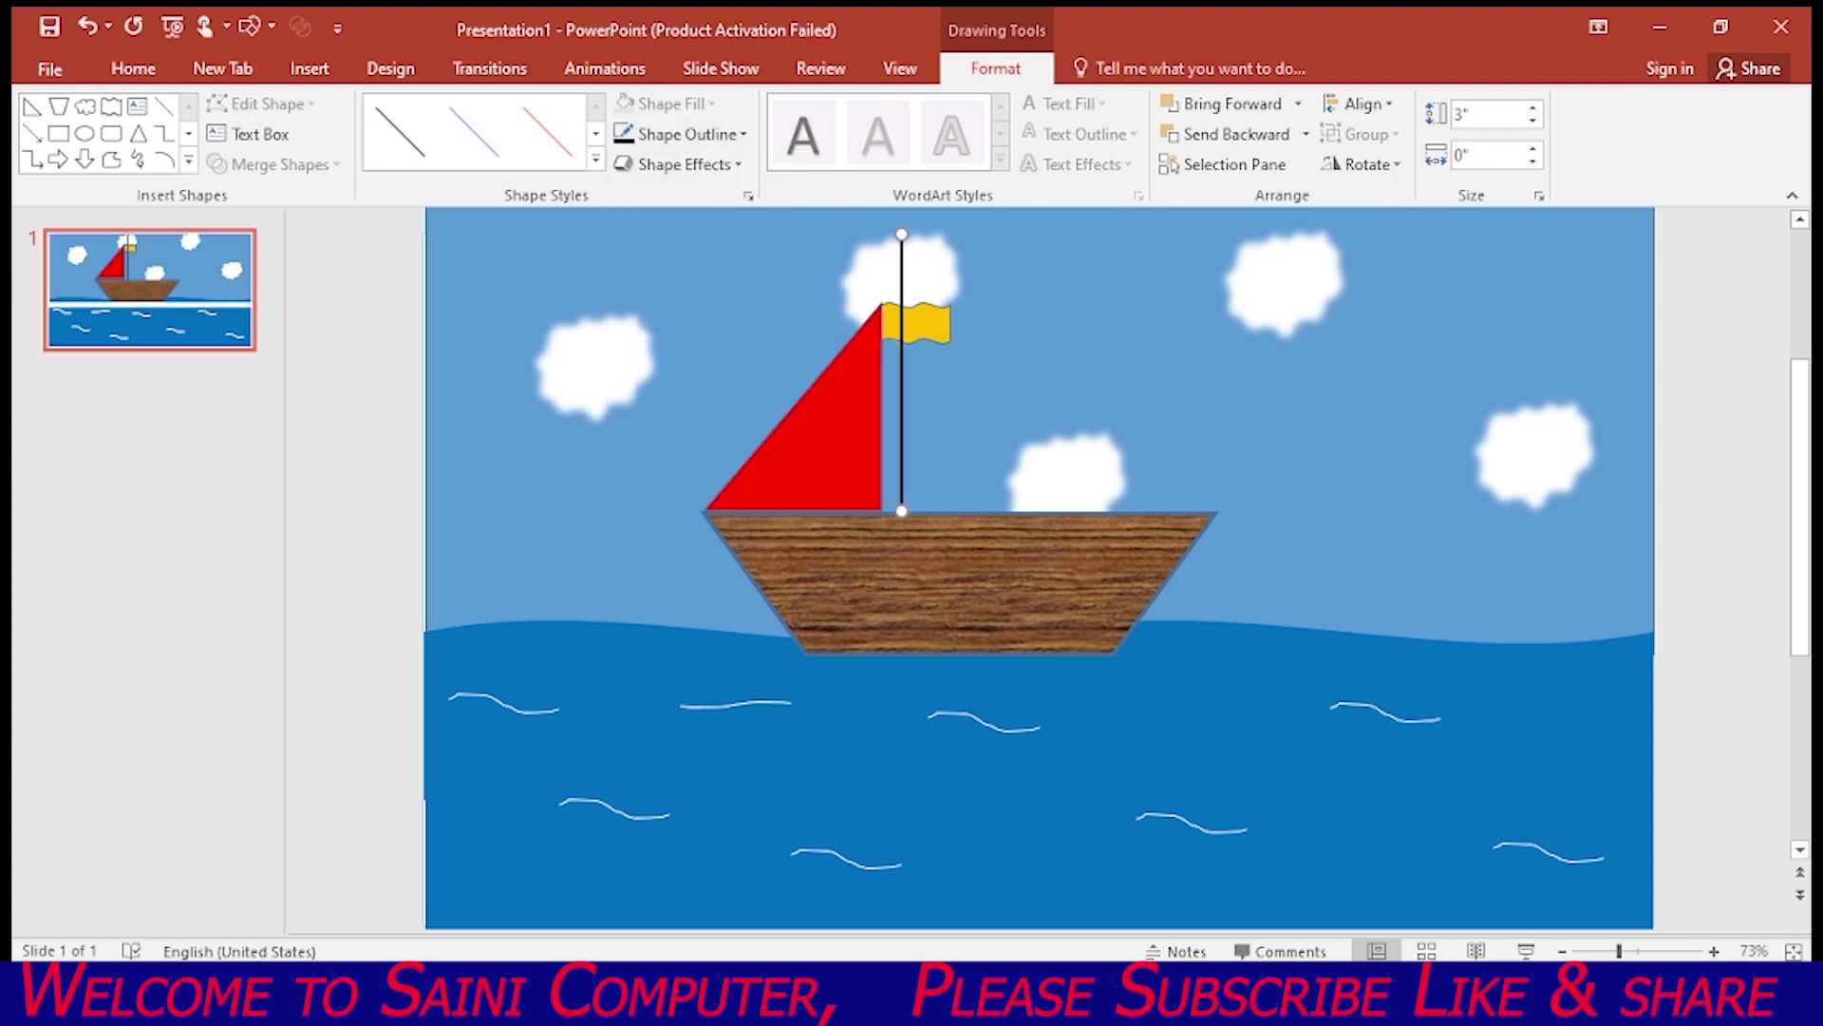
{"action": "key", "text": "Left"}
{"action": "key", "text": "Left"}
{"action": "key", "text": "Left"}
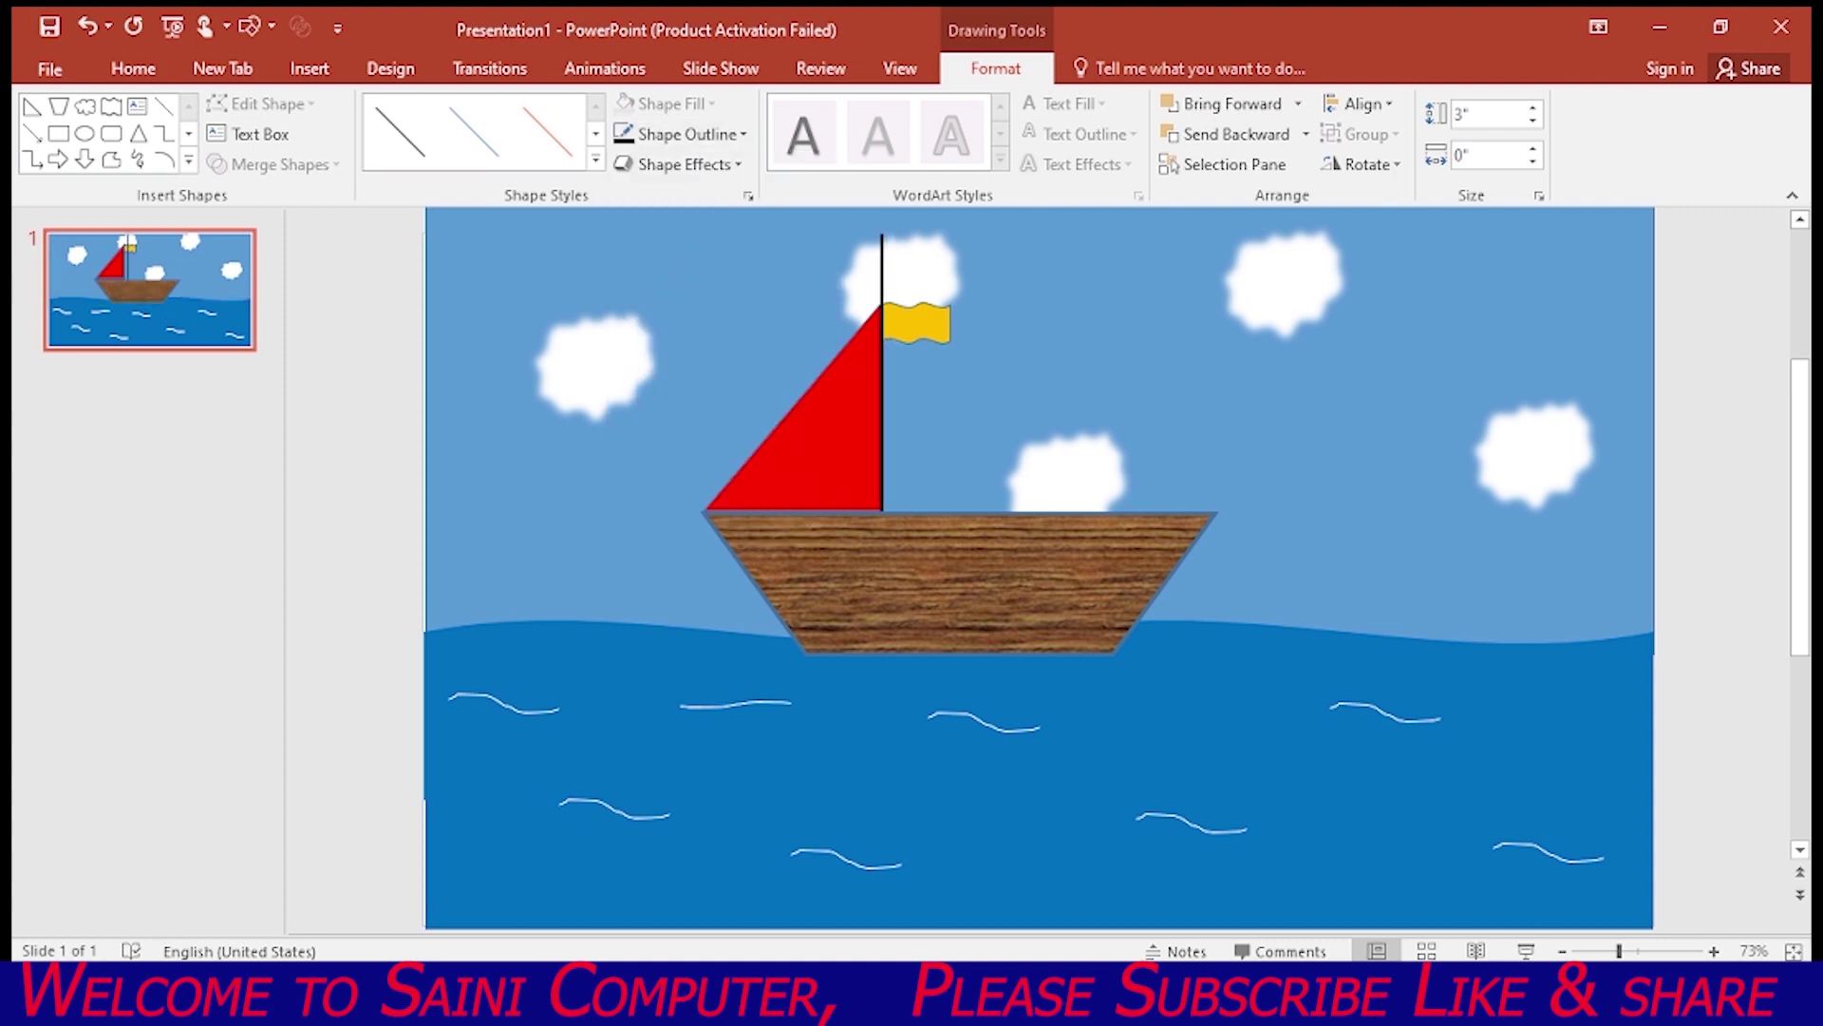
{"action": "key", "text": "Tab"}
{"action": "key", "text": "Up"}
{"action": "key", "text": "Up"}
{"action": "key", "text": "Up"}
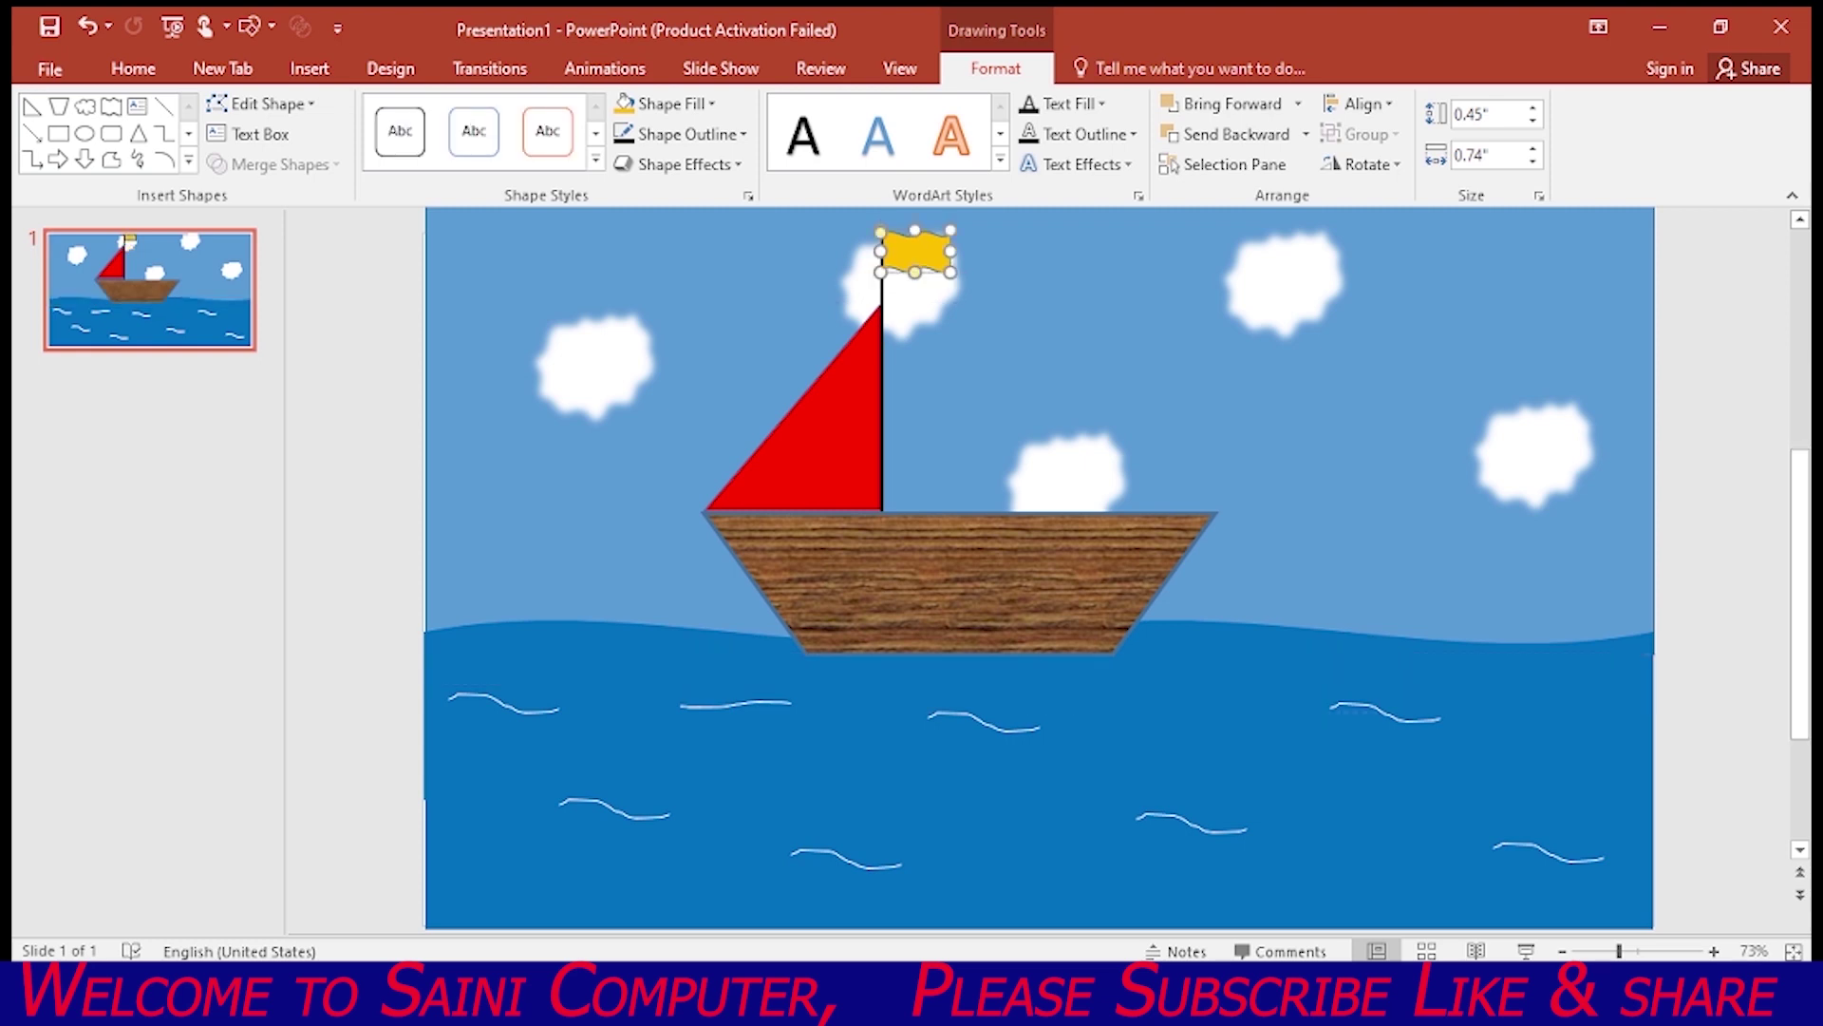
Select the flag, red sail, mast and wooden hull and group them into one sailboat object
{"action": "left_click", "coordinate": [817, 437], "text": "shift"}
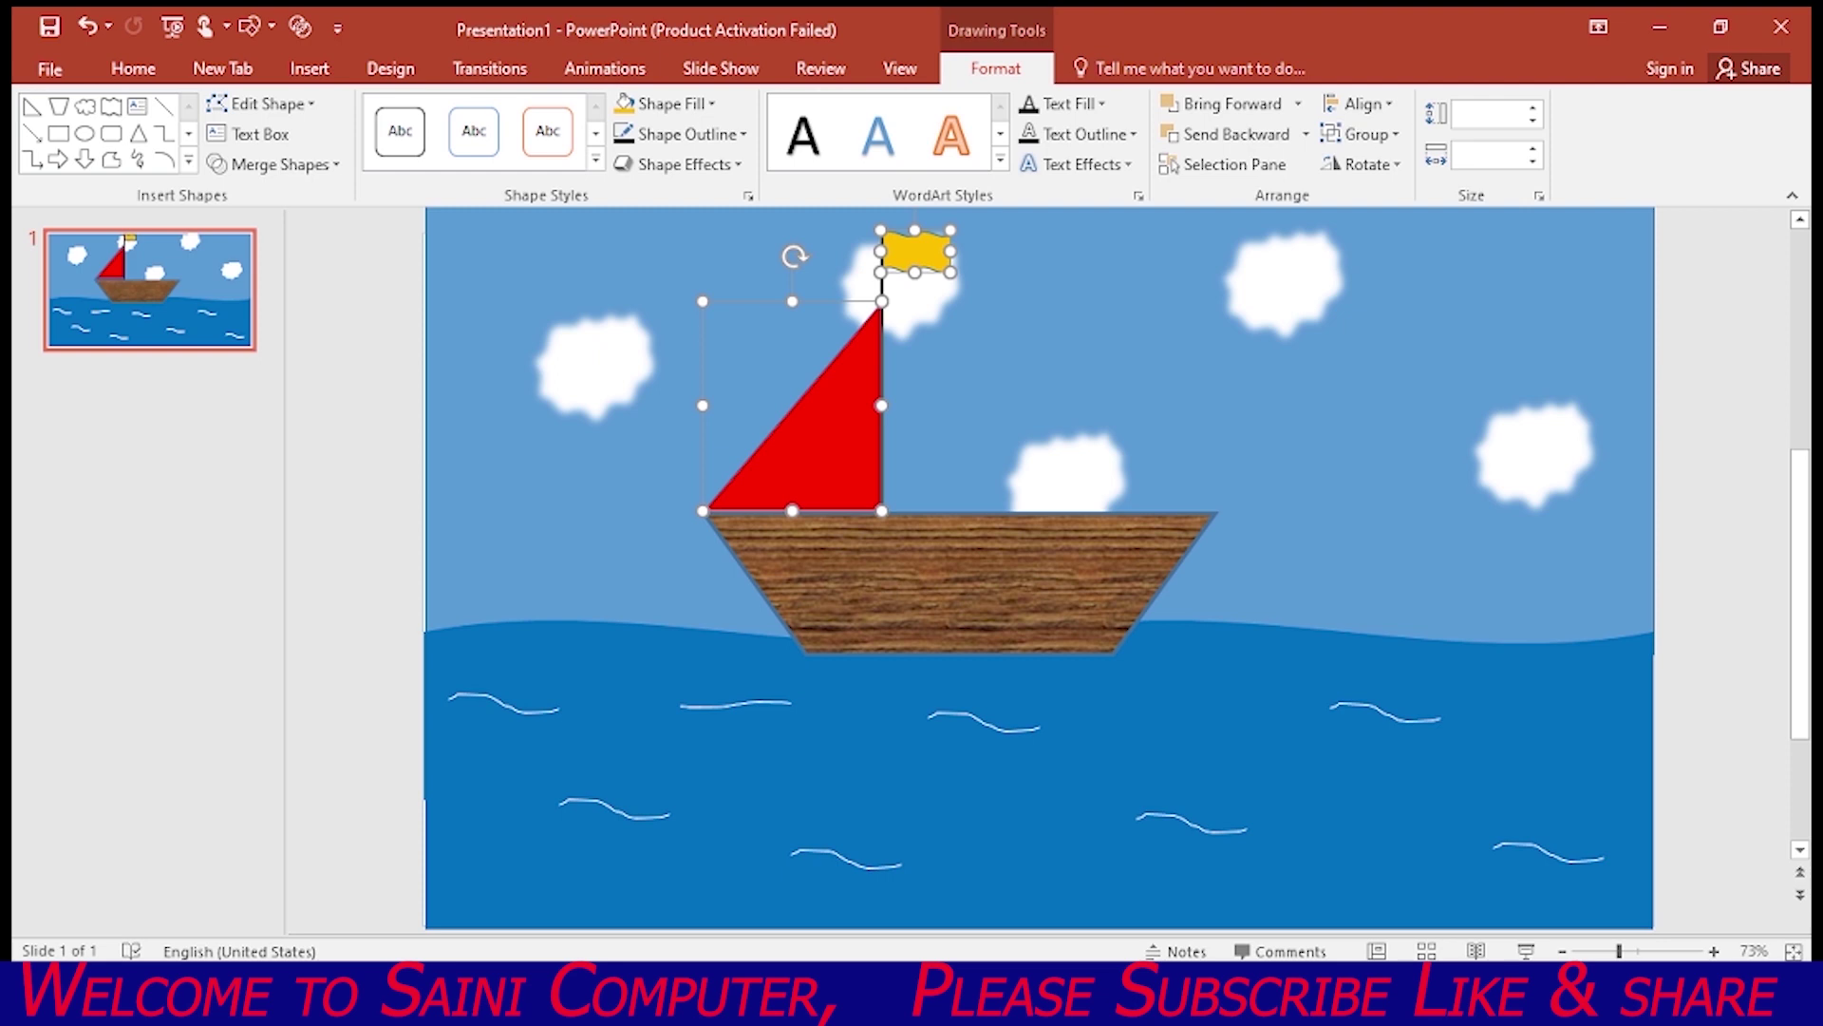
{"action": "left_click", "coordinate": [569, 570]}
{"action": "left_click", "coordinate": [882, 379]}
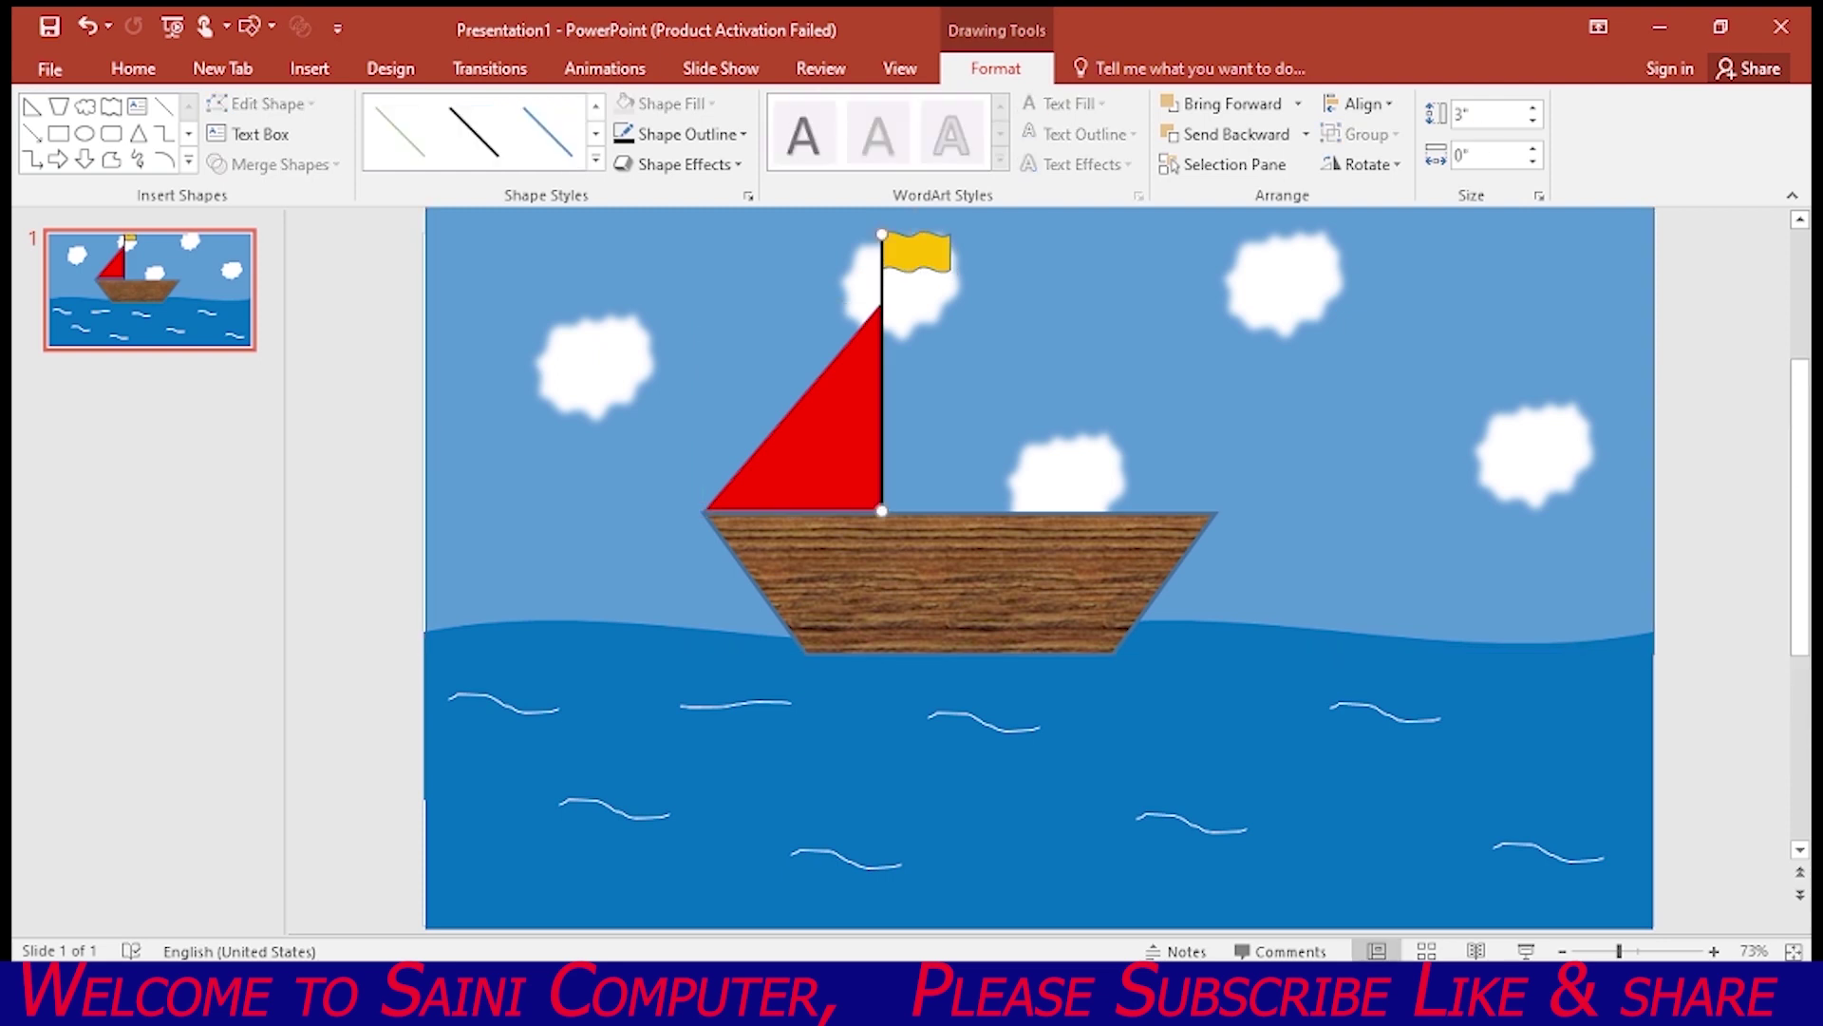
{"action": "left_click", "coordinate": [916, 251], "text": "shift"}
{"action": "left_click", "coordinate": [817, 437], "text": "shift"}
{"action": "left_click", "coordinate": [960, 579], "text": "shift"}
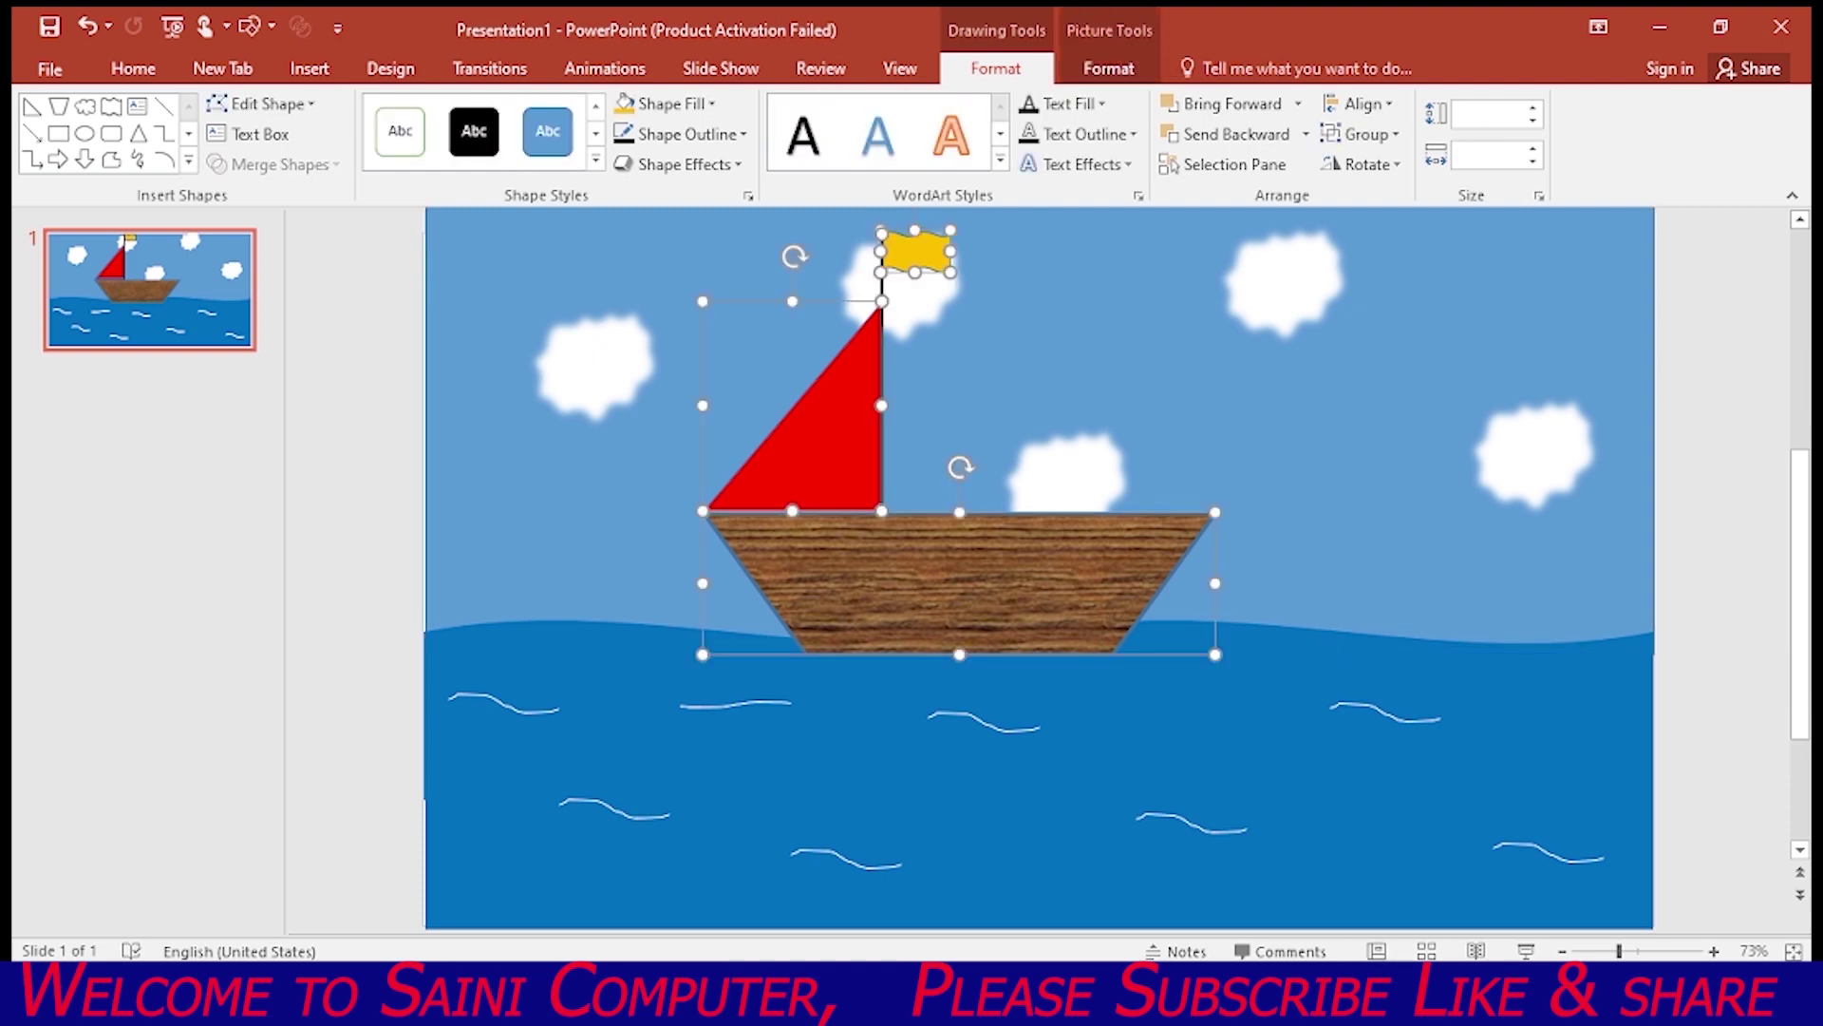
{"action": "right_click", "coordinate": [986, 548]}
{"action": "mouse_move", "coordinate": [1050, 698]}
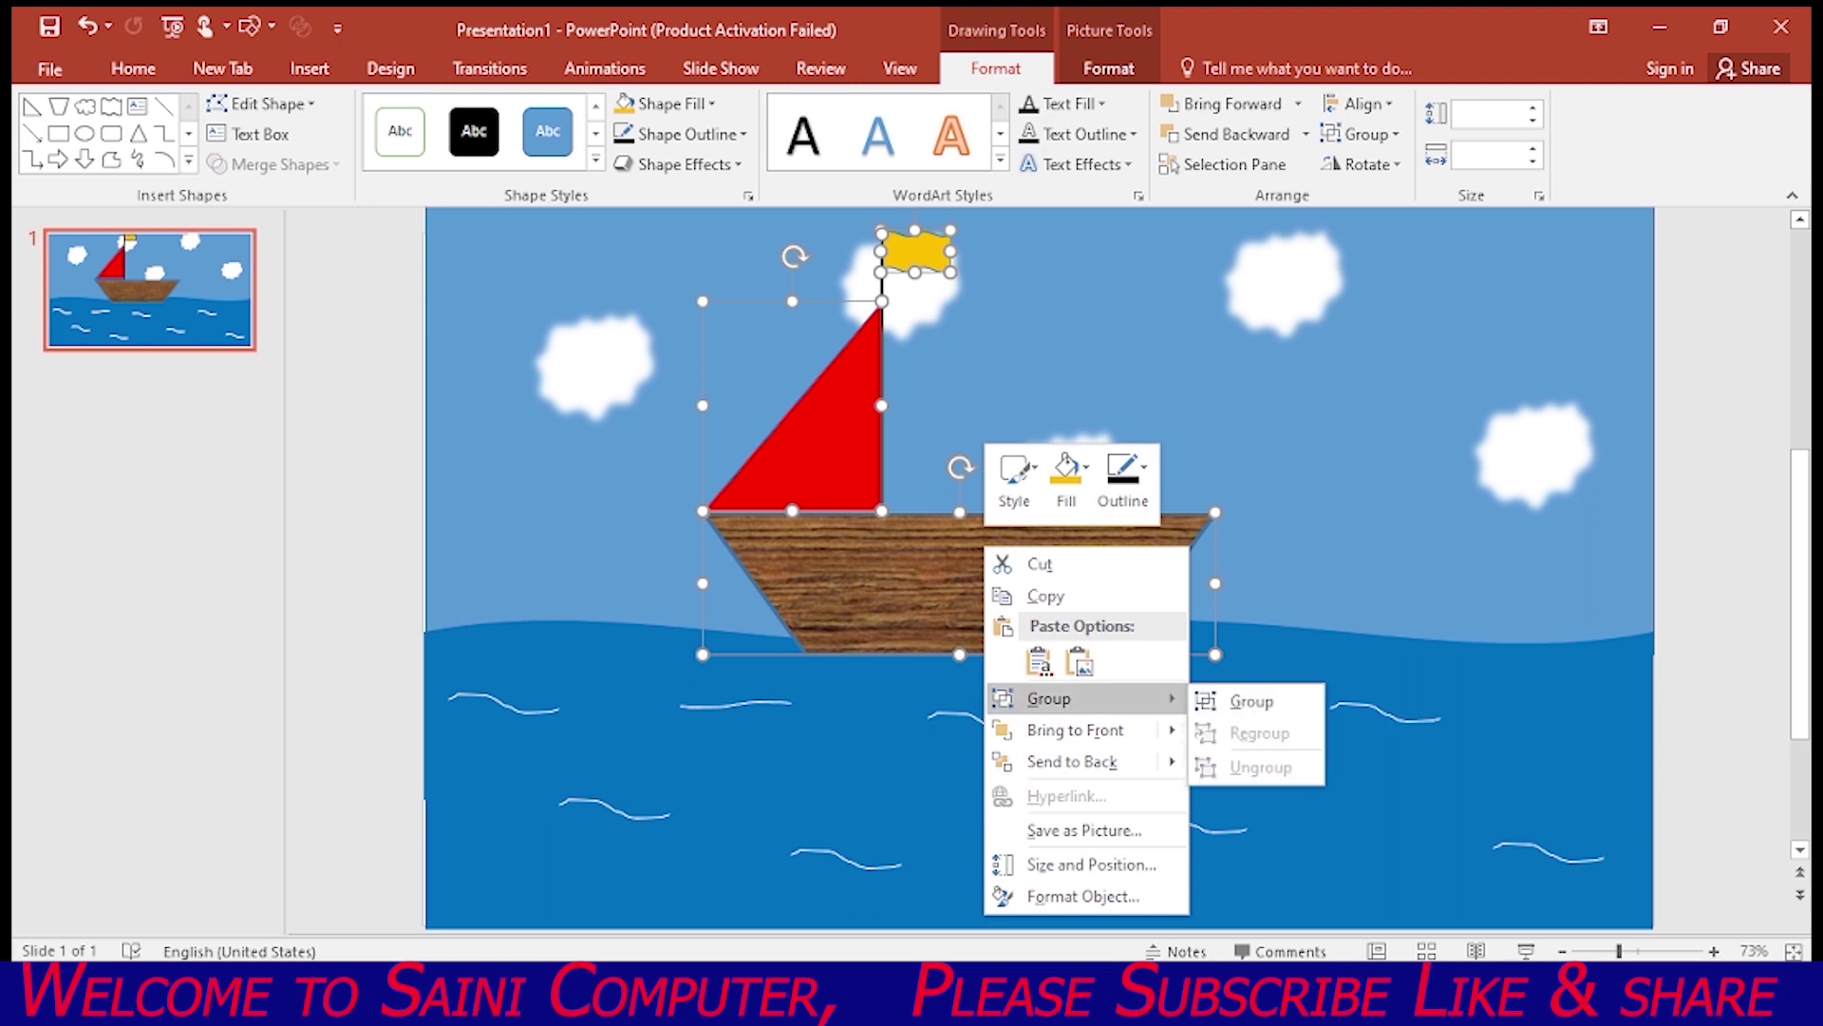
{"action": "left_click", "coordinate": [1251, 701]}
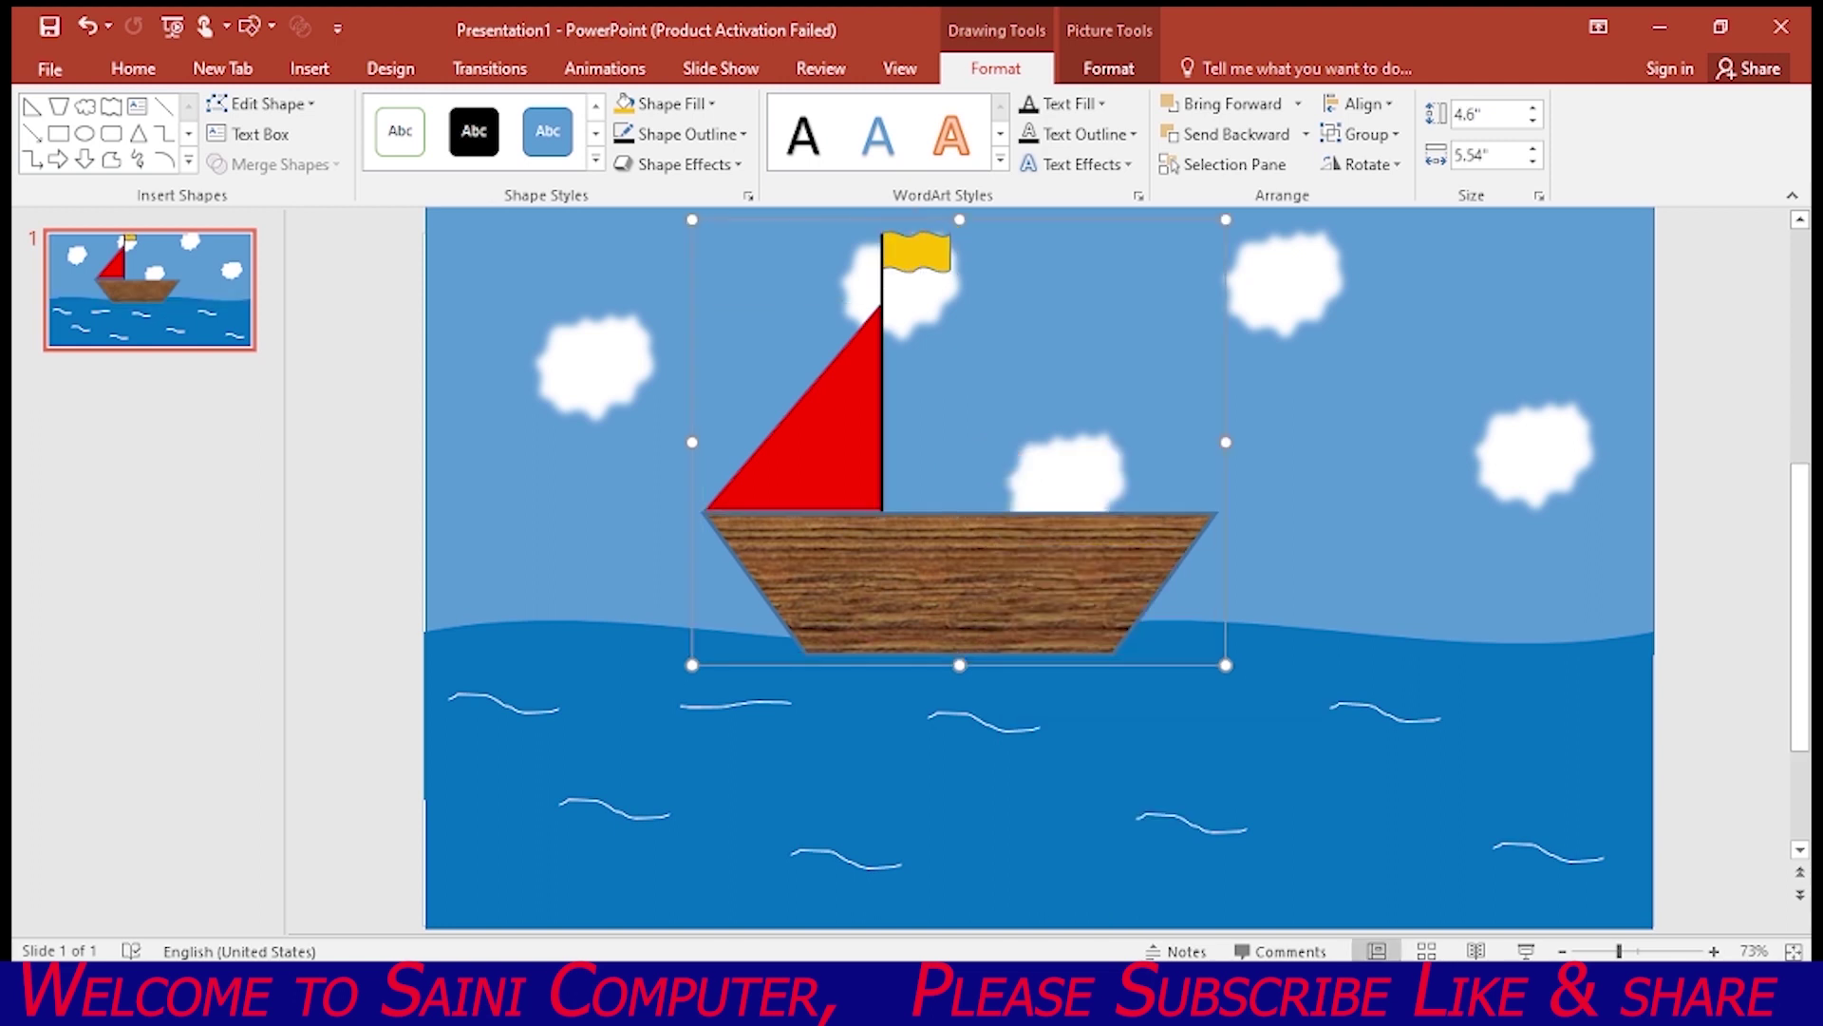
{"action": "key", "text": "Tab"}
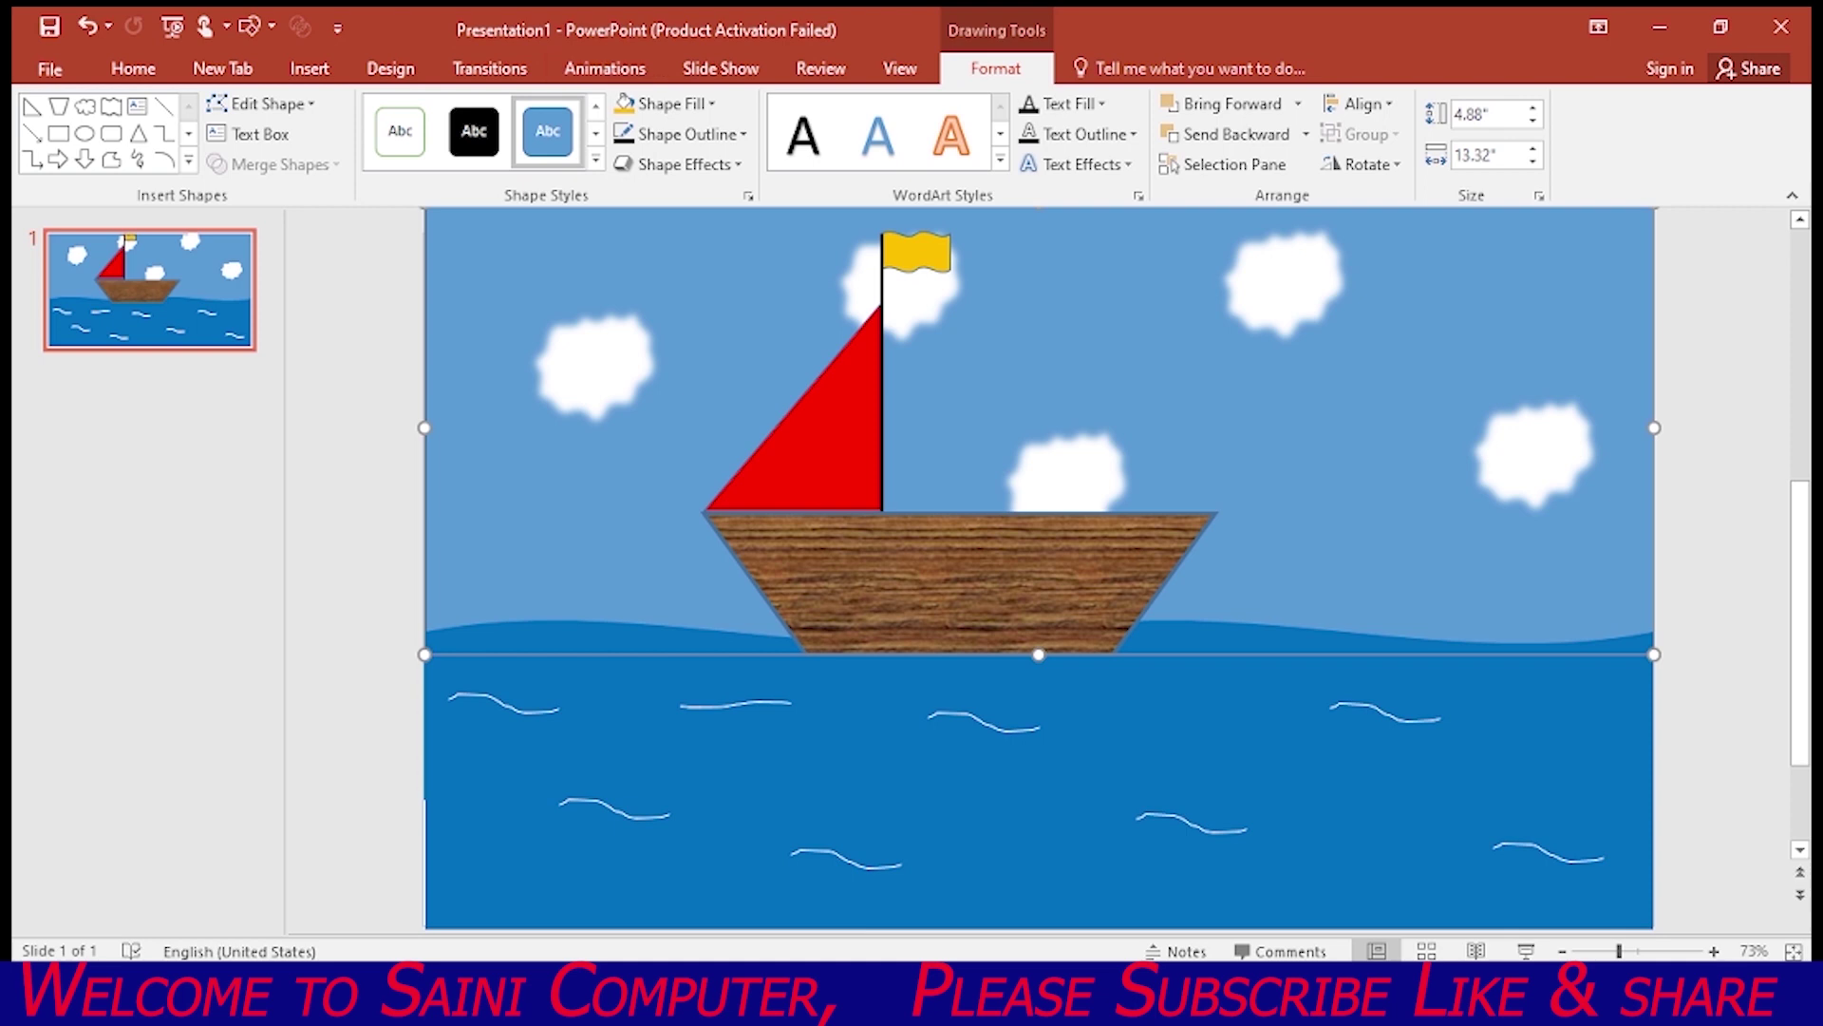
Zoom out and place the extra sea piece just left of the slide, aligned with the sea
{"action": "left_click_drag", "start_coordinate": [1619, 950], "coordinate": [1589, 951]}
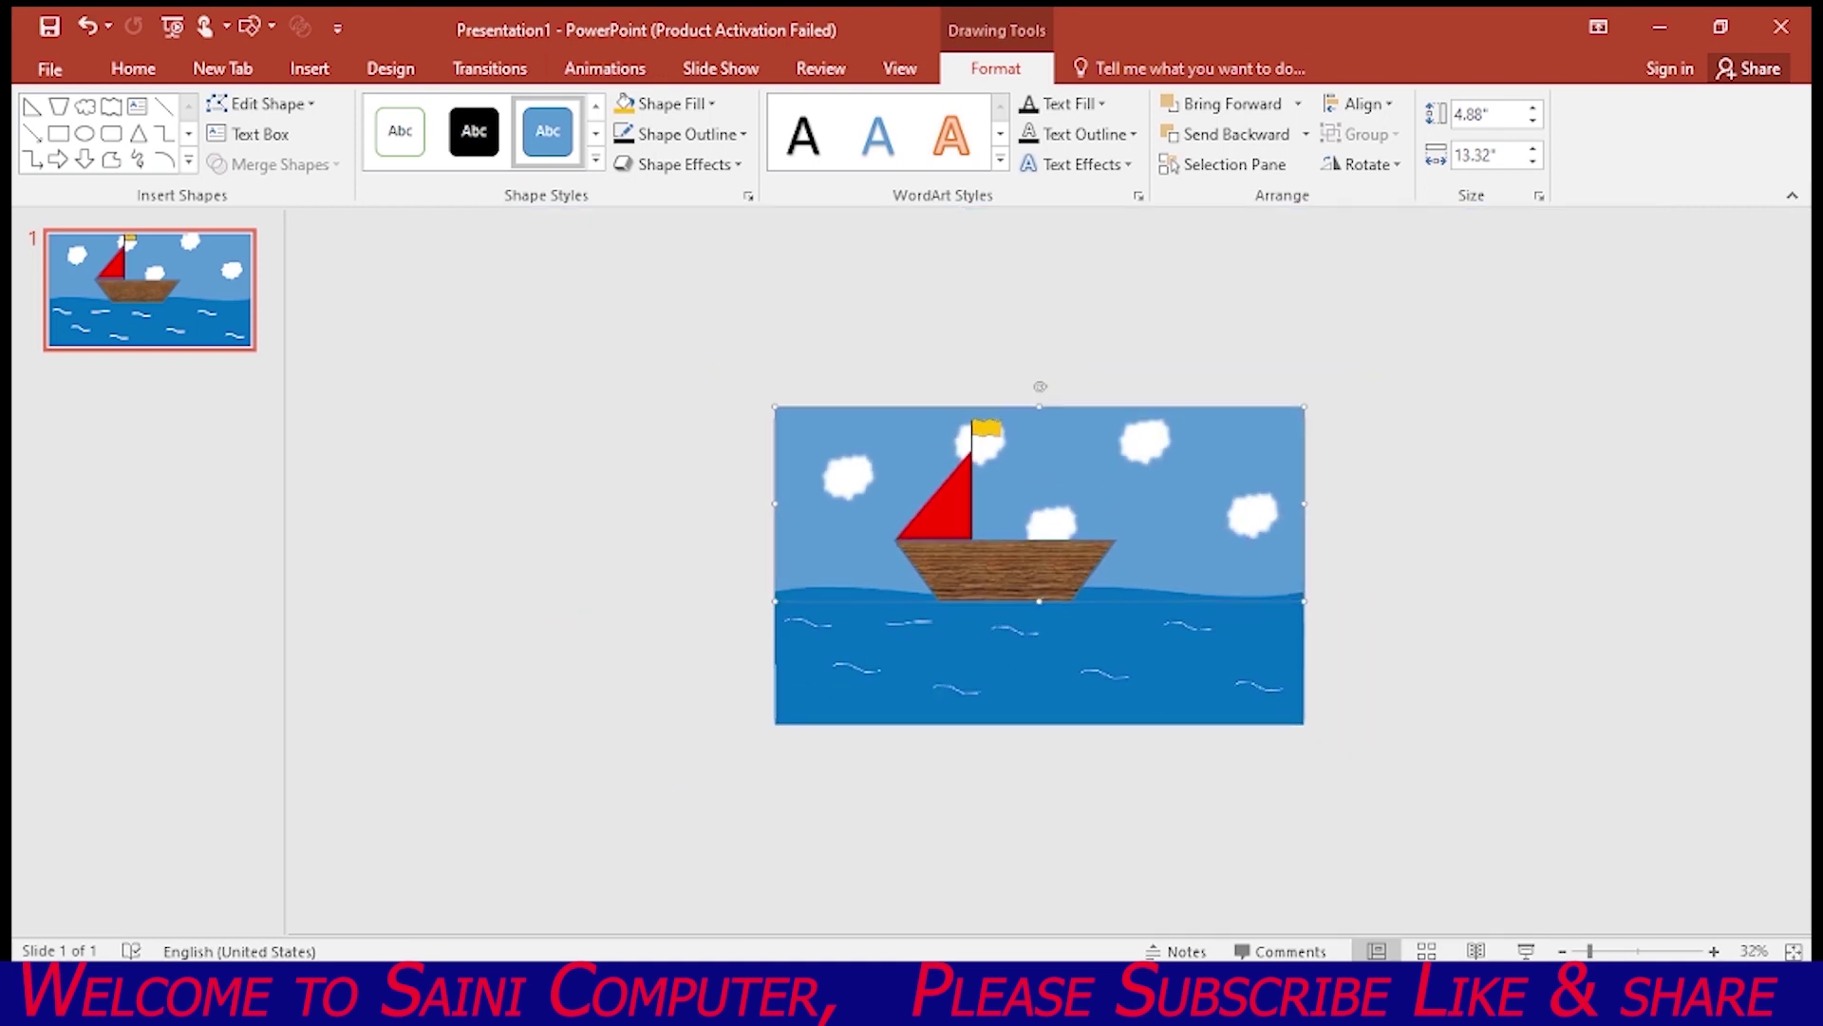
{"action": "left_click", "coordinate": [1040, 665]}
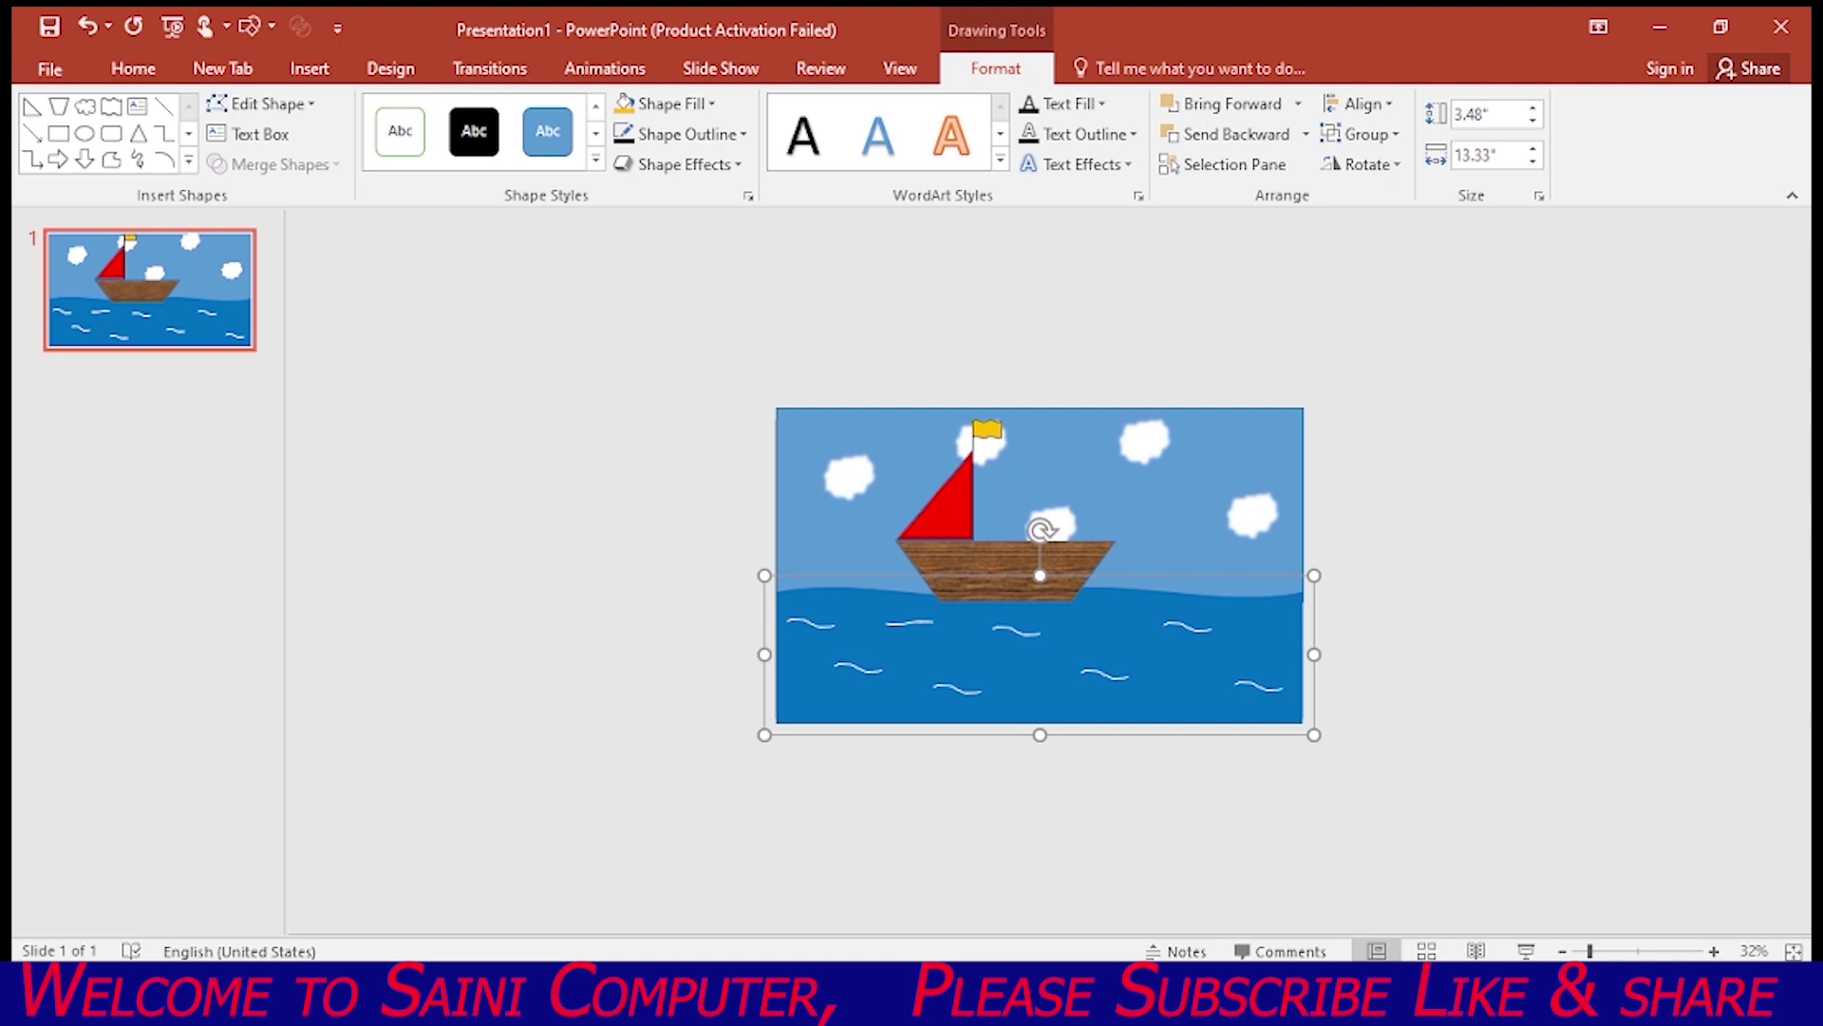
{"action": "left_click_drag", "start_coordinate": [1040, 664], "coordinate": [506, 640]}
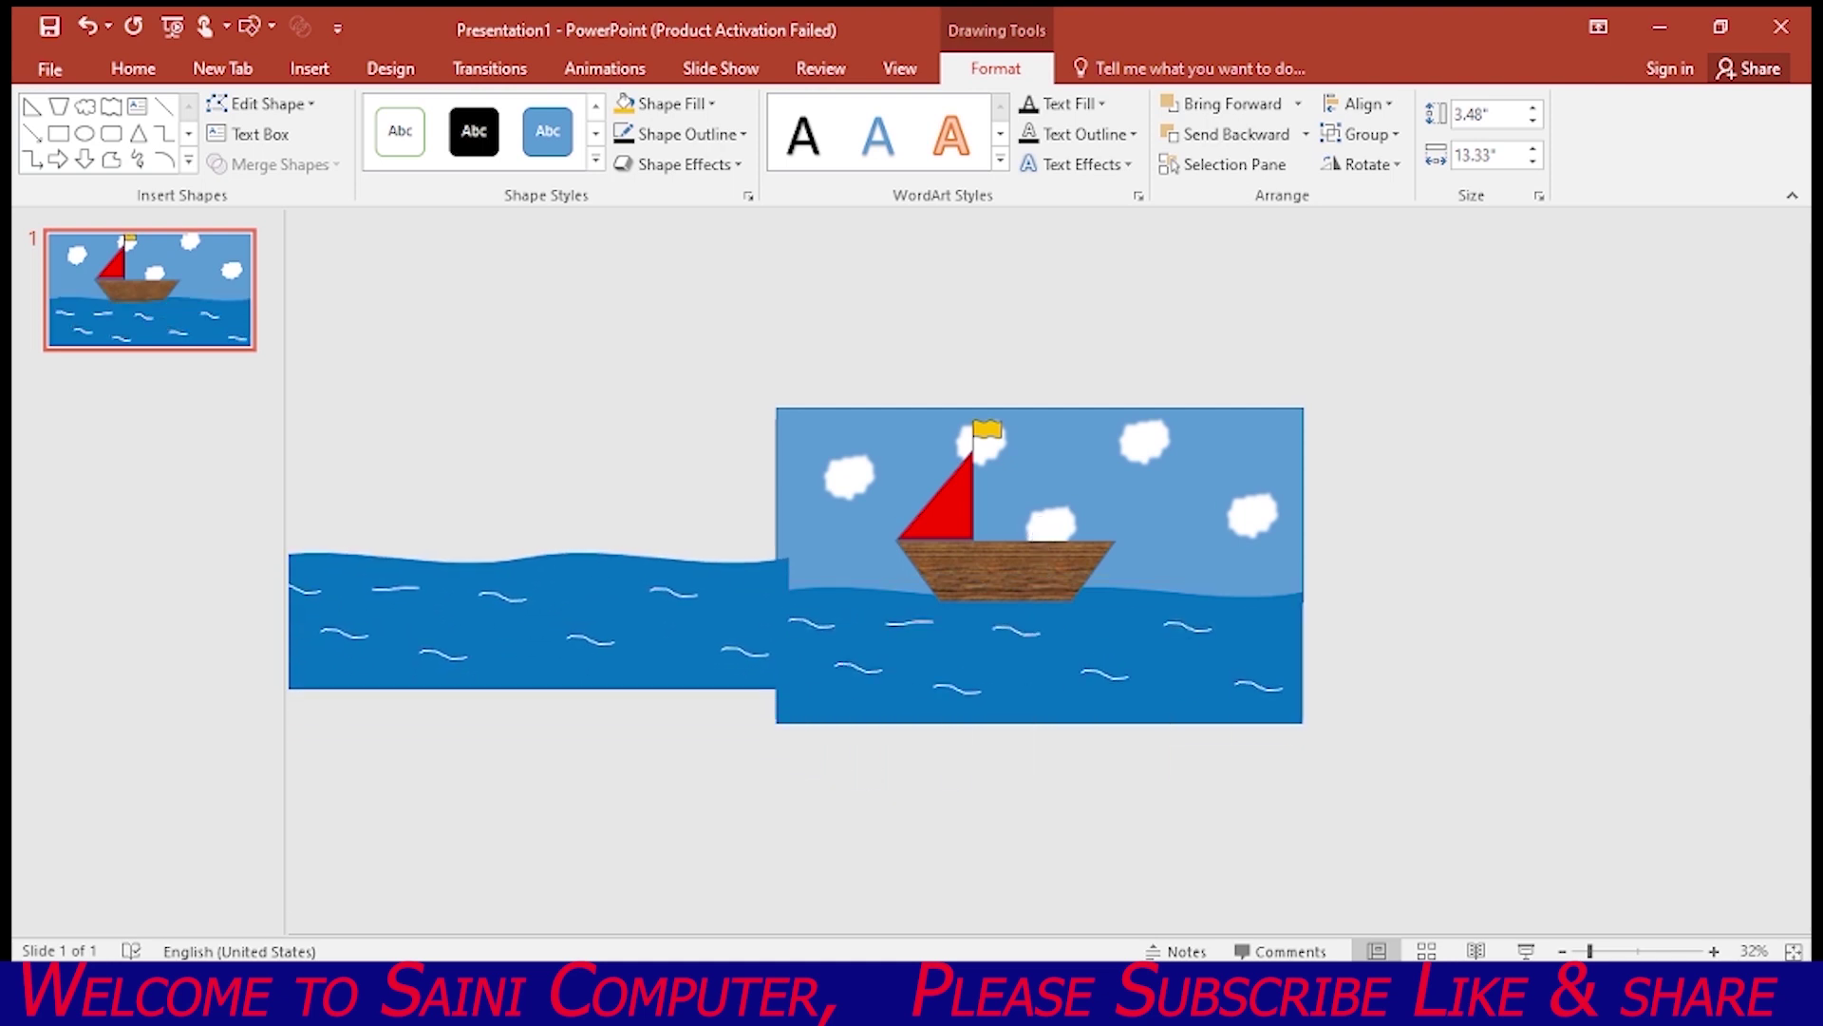
{"action": "left_click_drag", "start_coordinate": [506, 641], "coordinate": [532, 676]}
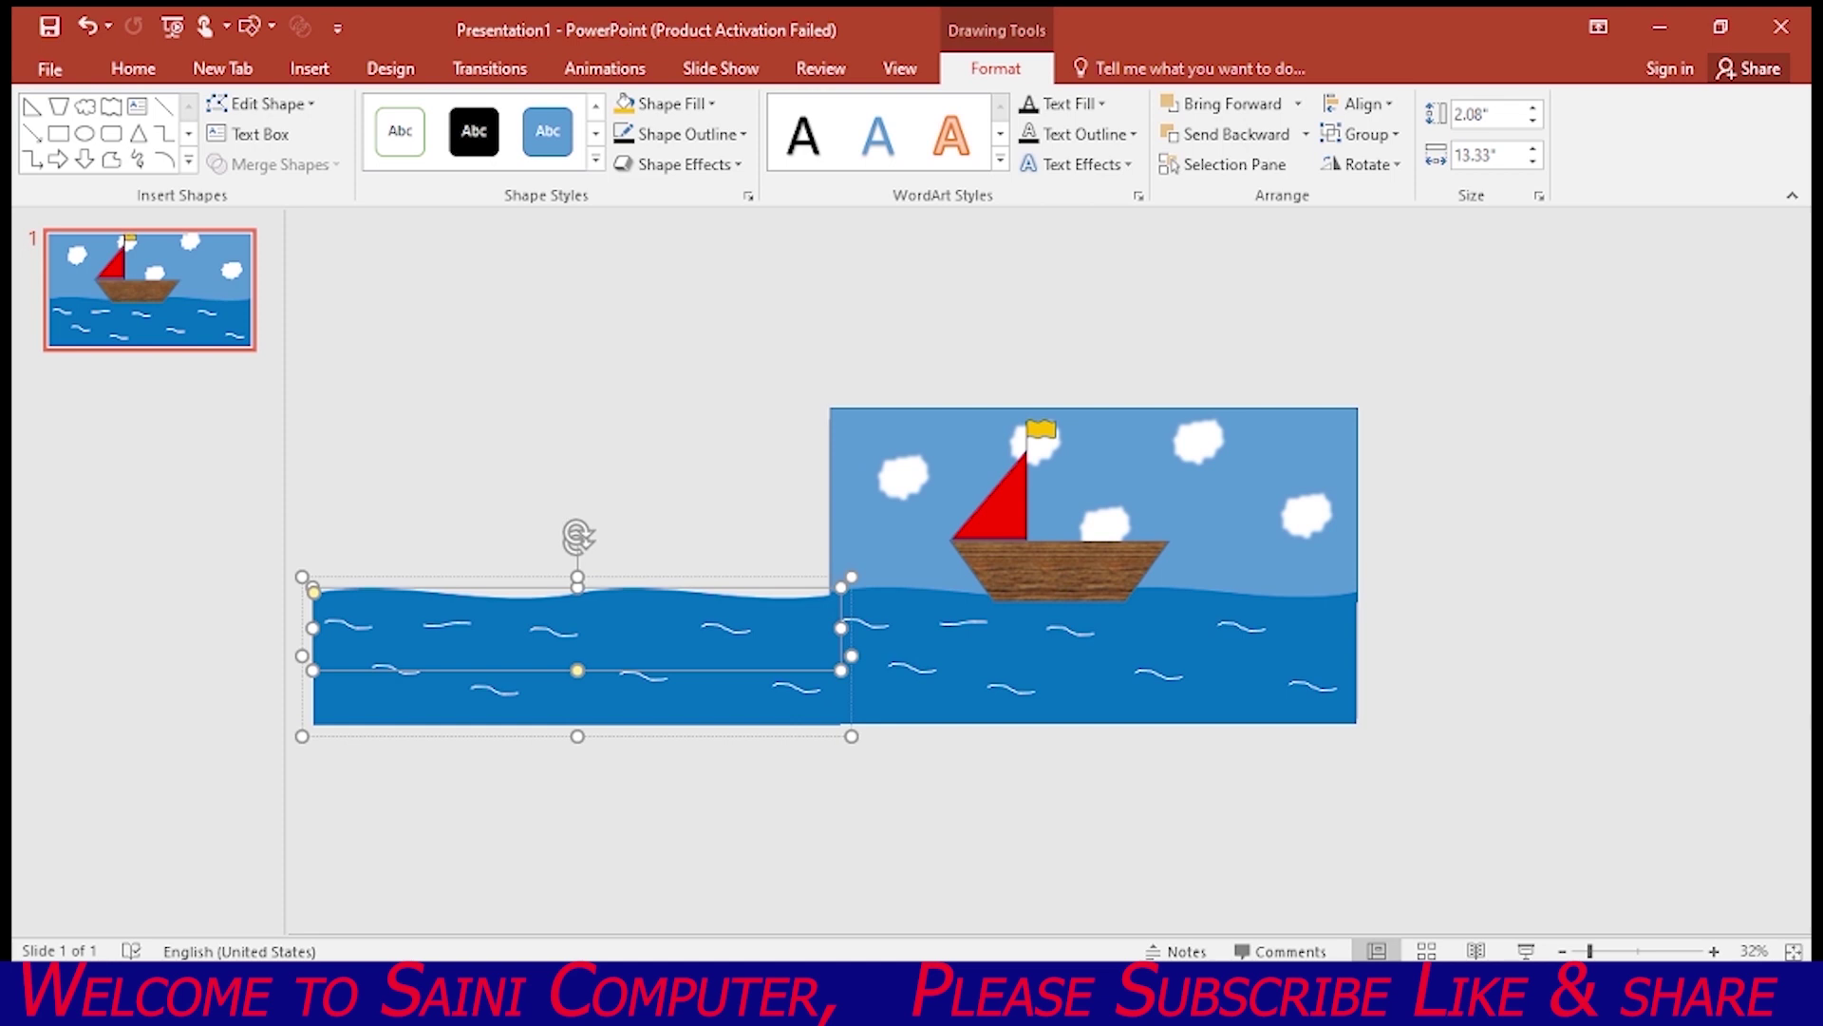
{"action": "key", "text": "ctrl+z"}
{"action": "key", "text": "ctrl+z"}
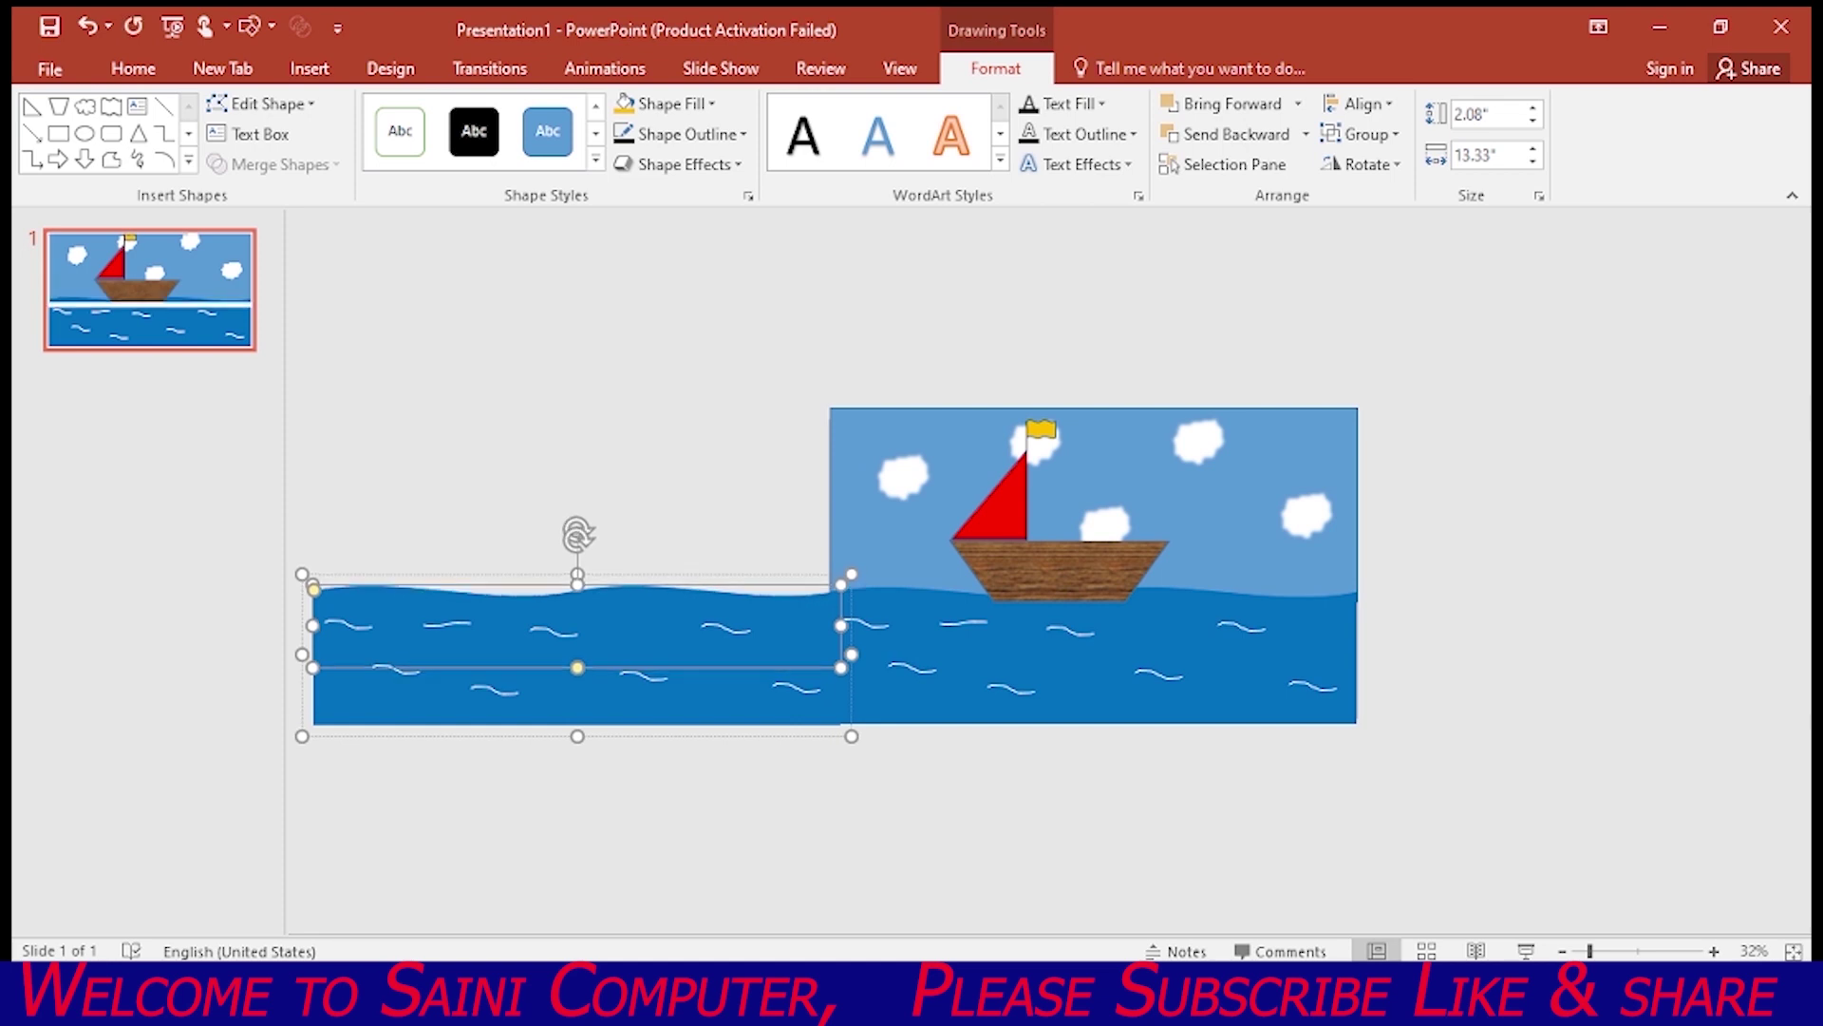
{"action": "key", "text": "ctrl+z"}
{"action": "key", "text": "ctrl+z"}
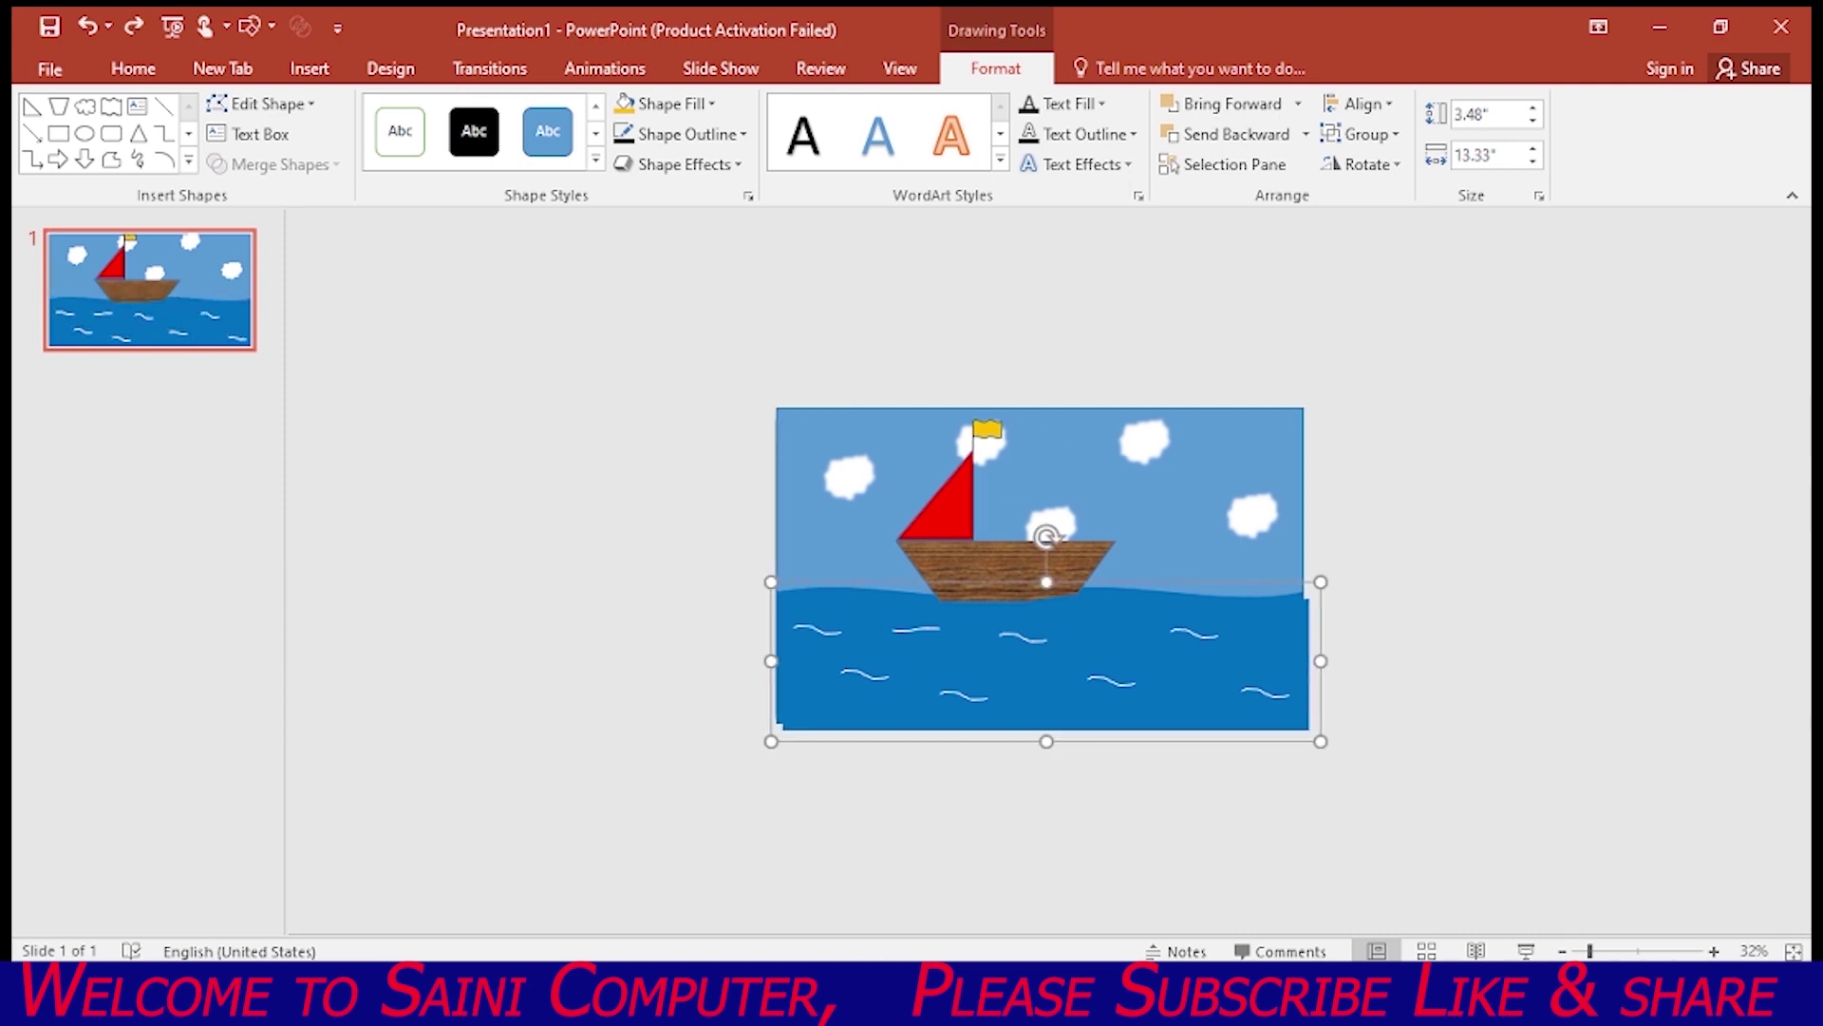
{"action": "left_click_drag", "start_coordinate": [949, 665], "coordinate": [467, 653]}
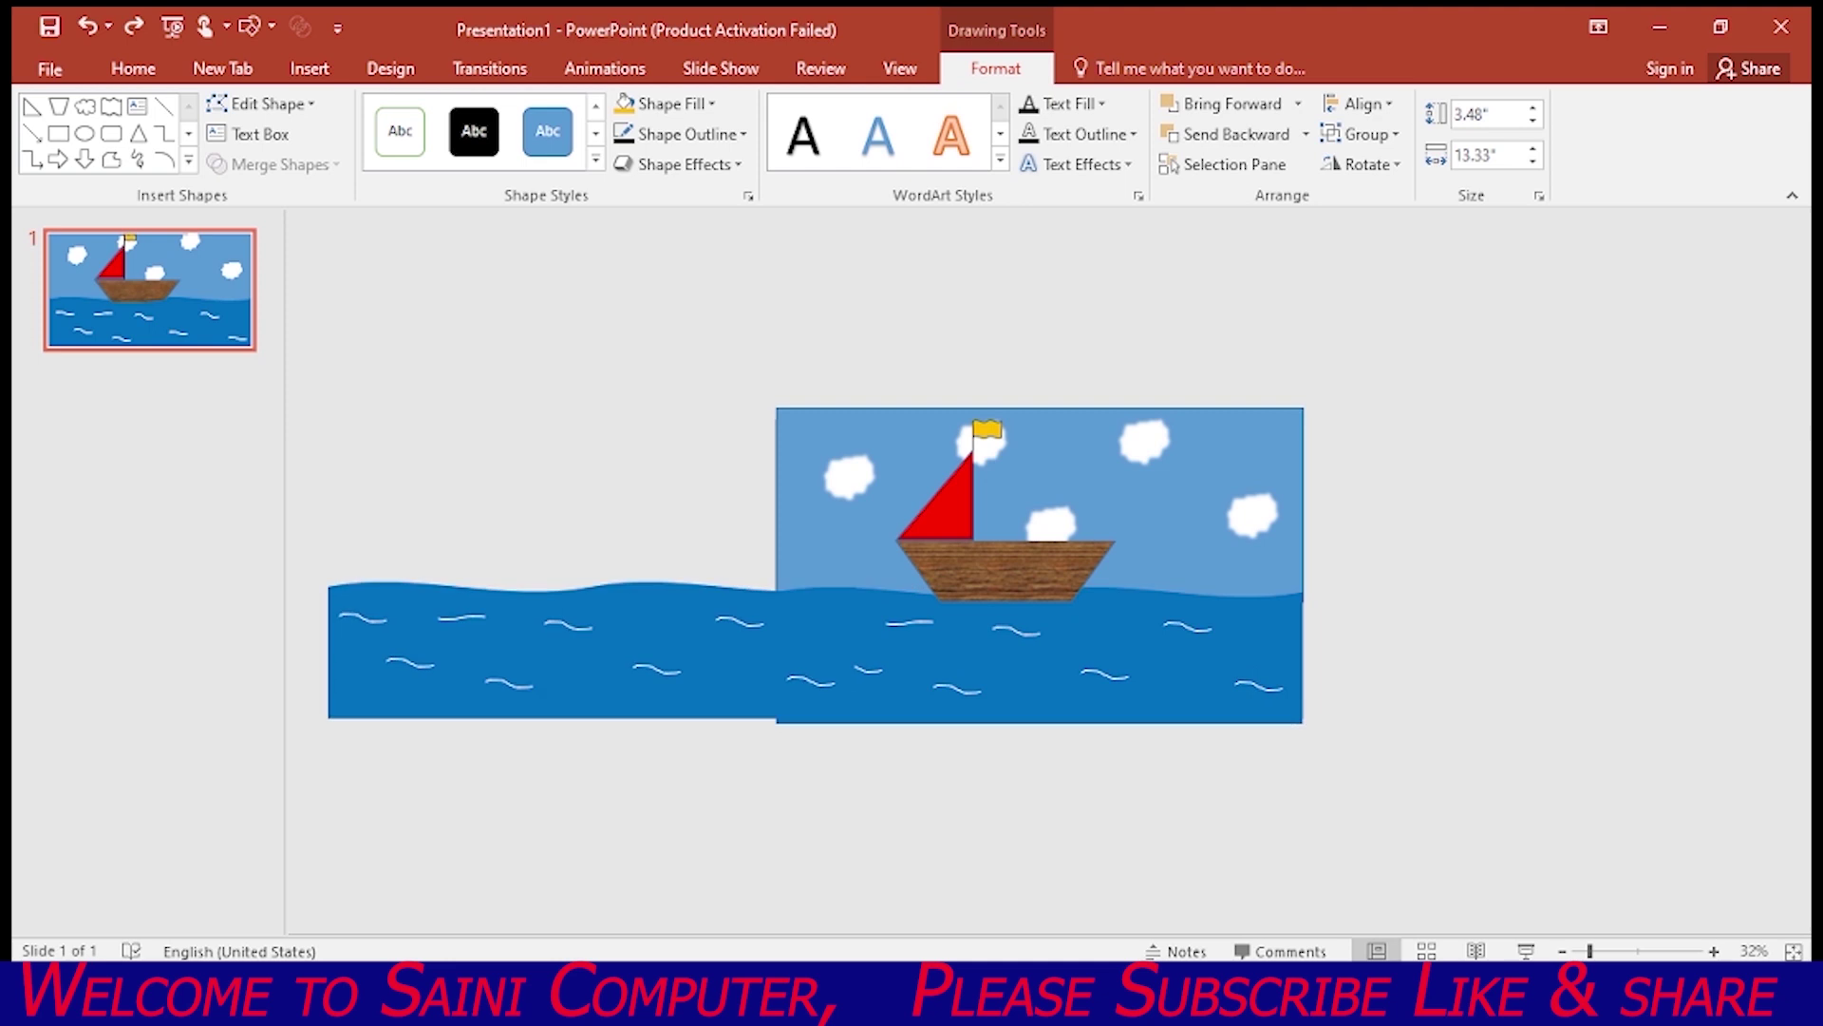
{"action": "left_click_drag", "start_coordinate": [467, 653], "coordinate": [458, 654]}
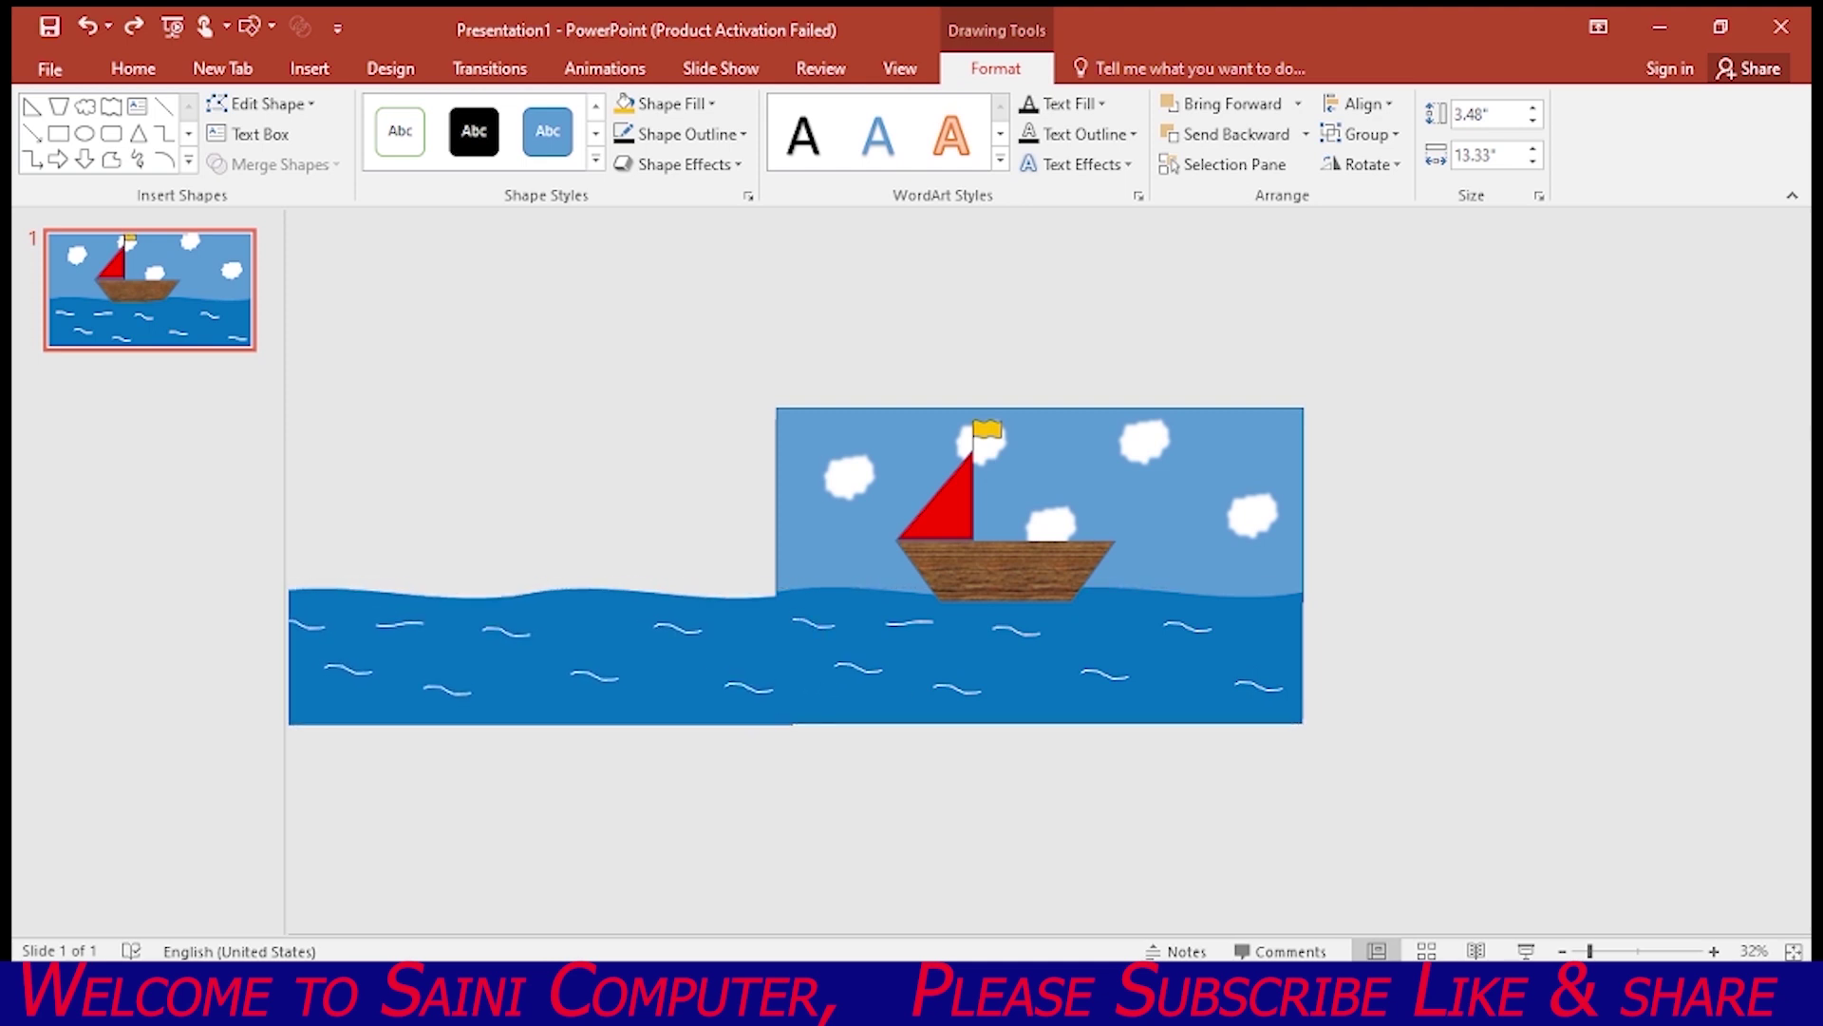
{"action": "left_click_drag", "start_coordinate": [458, 654], "coordinate": [459, 654]}
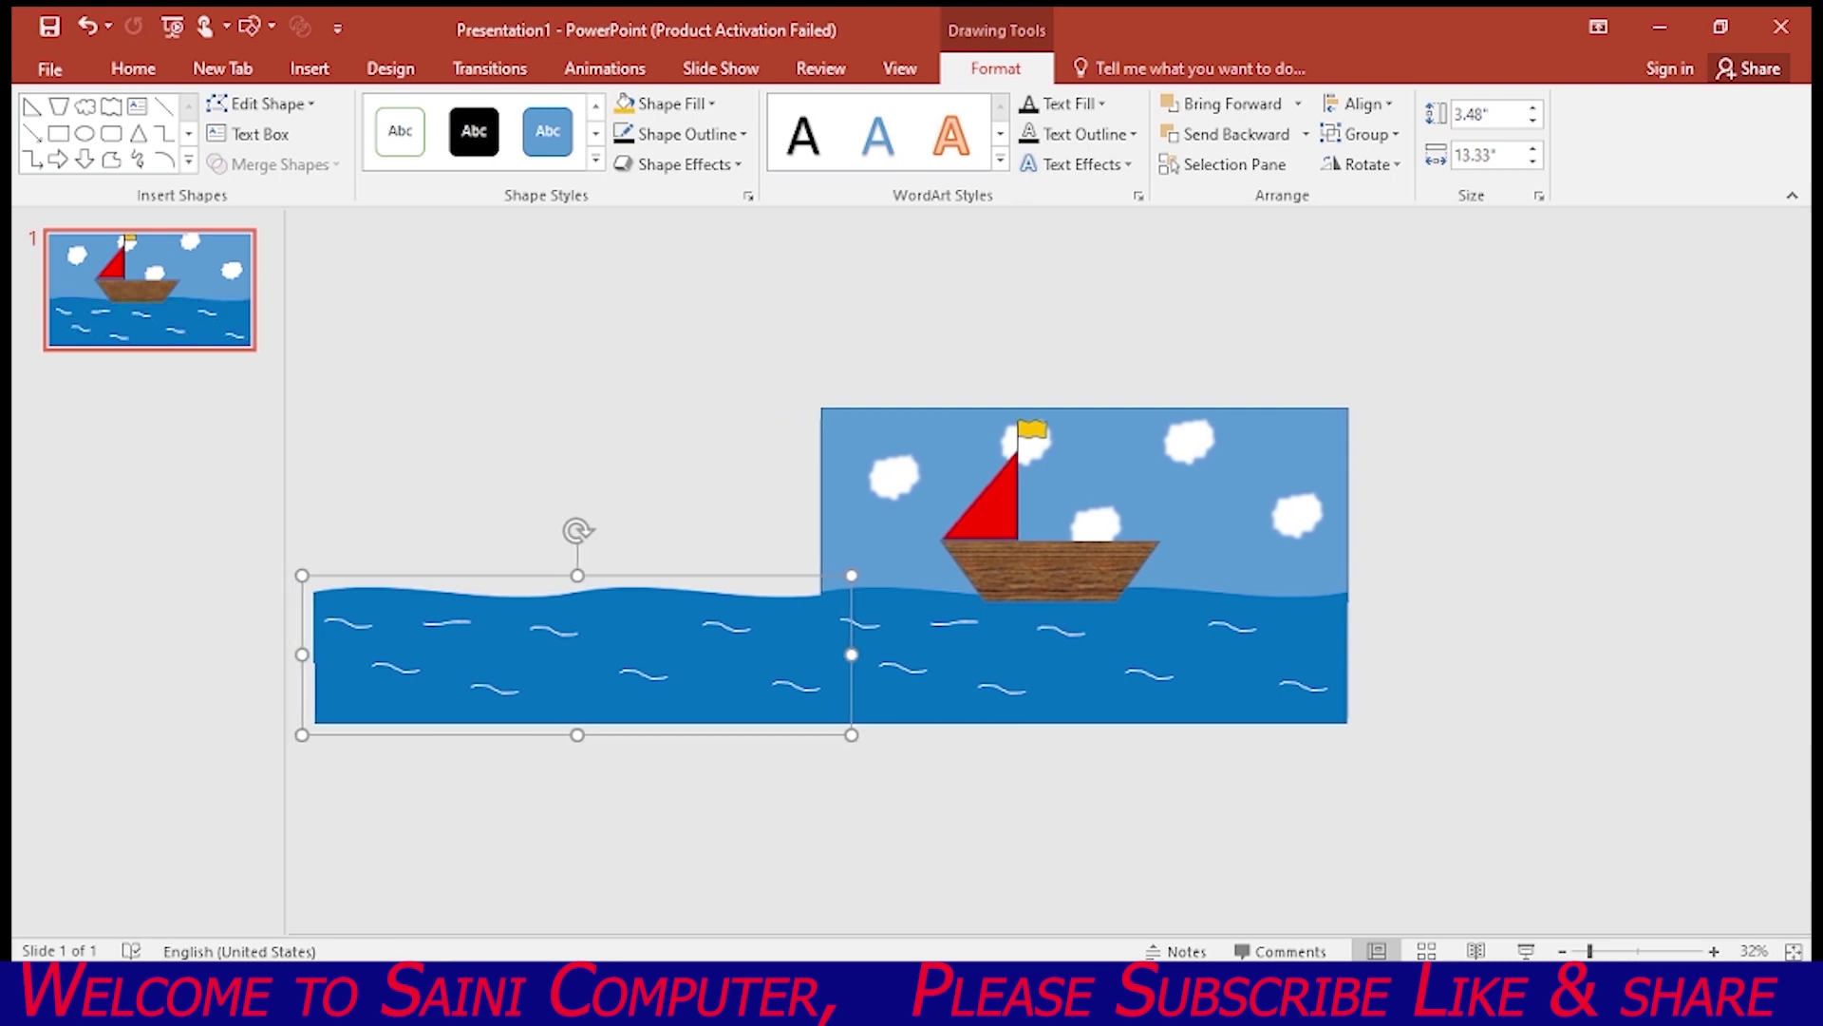
Group both sea shapes into one long wave strip, then duplicate the cloud group
{"action": "left_click", "coordinate": [1187, 665], "text": "shift"}
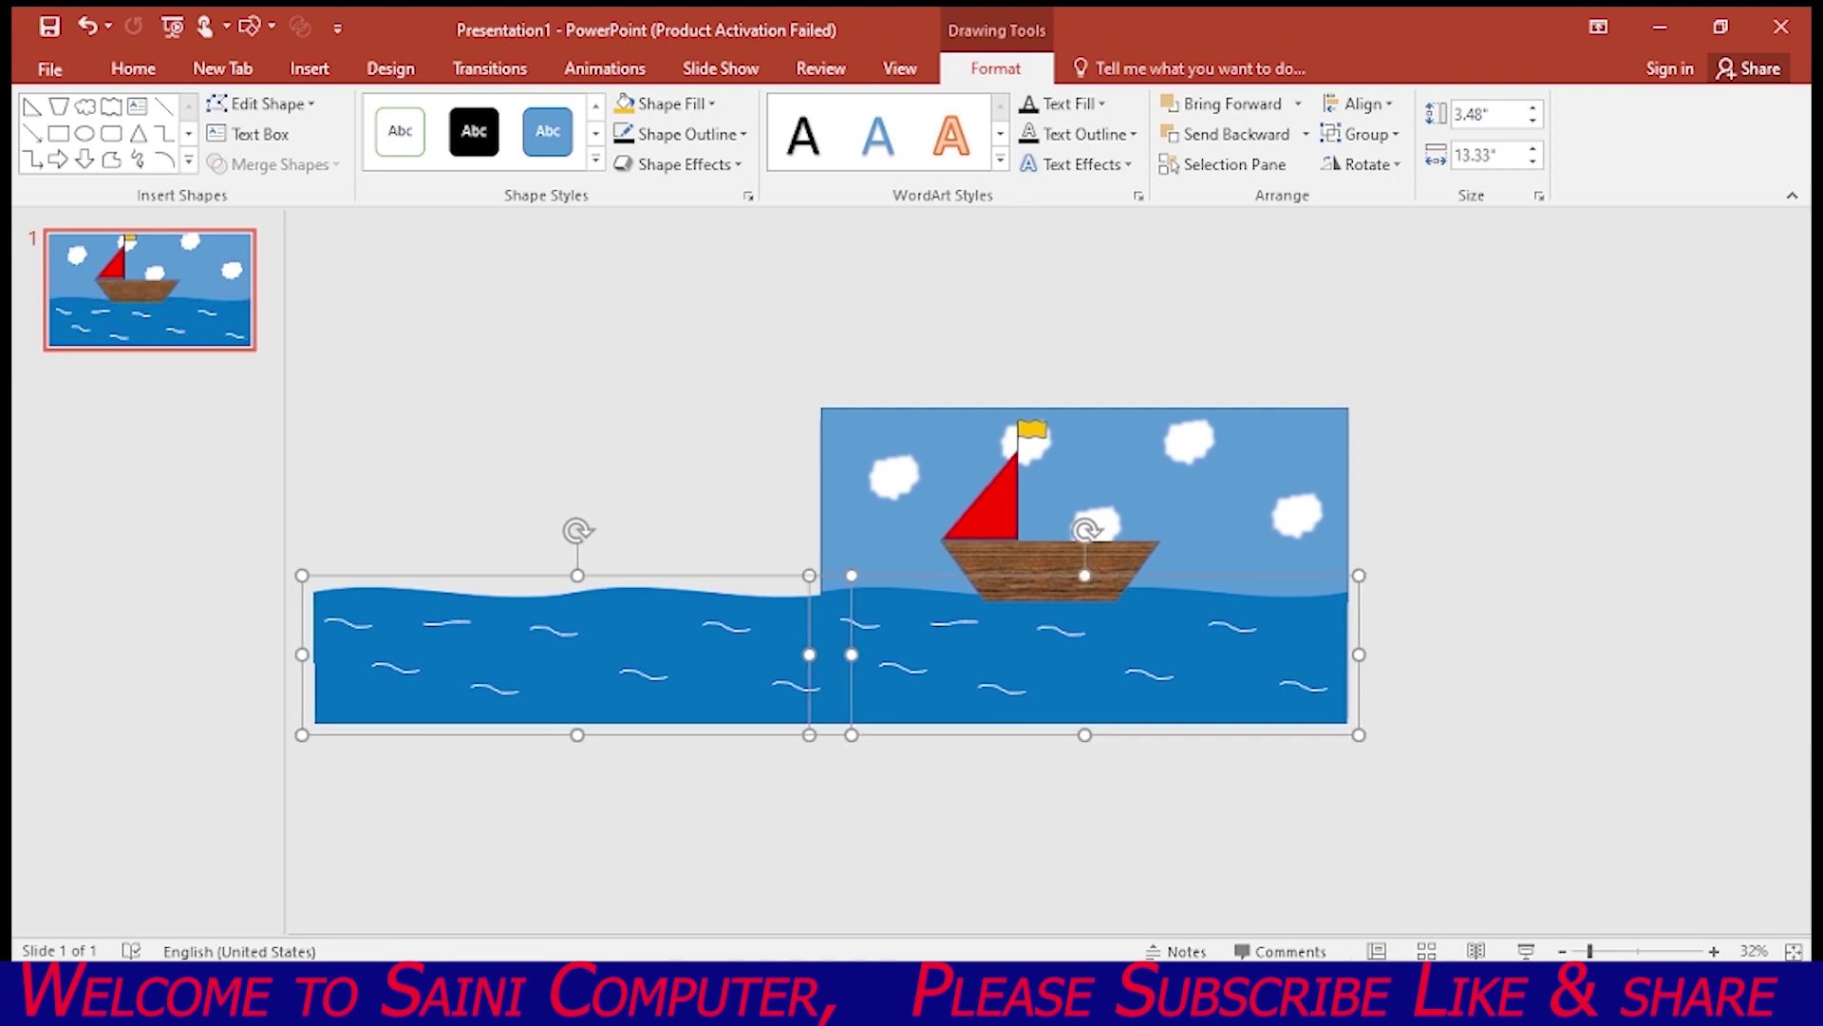
{"action": "right_click", "coordinate": [900, 627]}
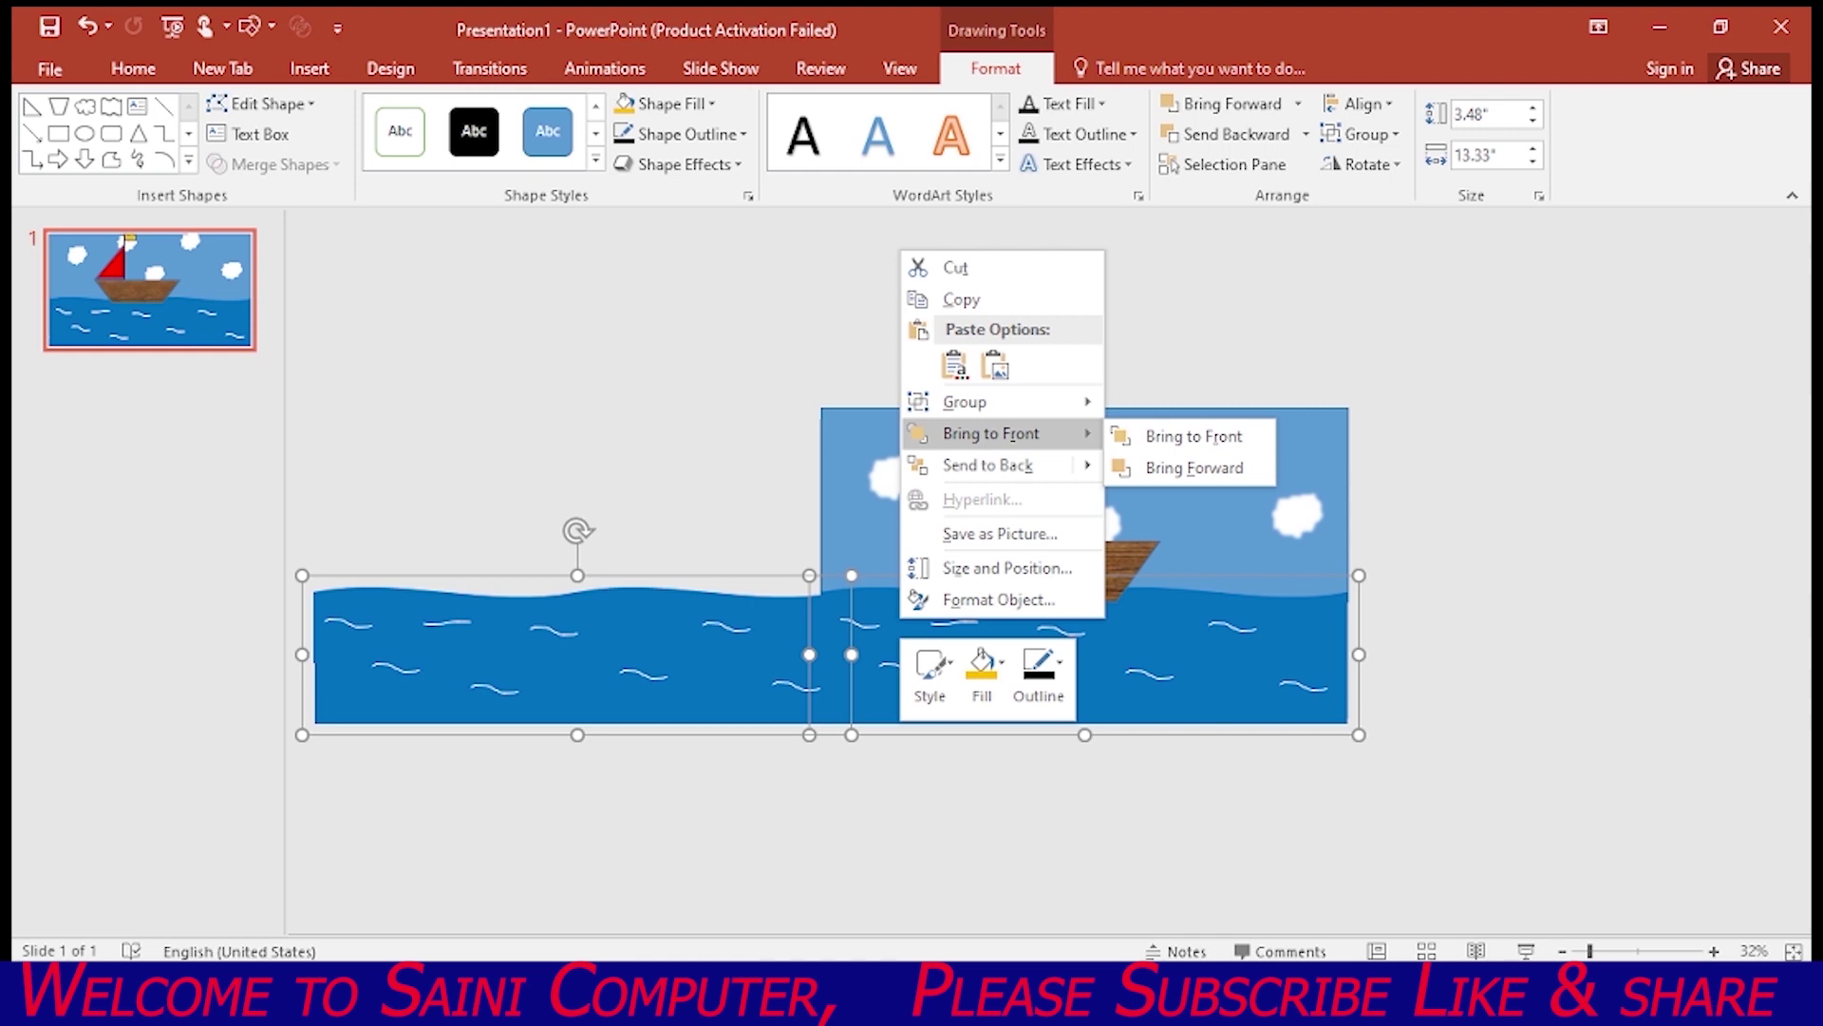
{"action": "left_click", "coordinate": [1167, 404]}
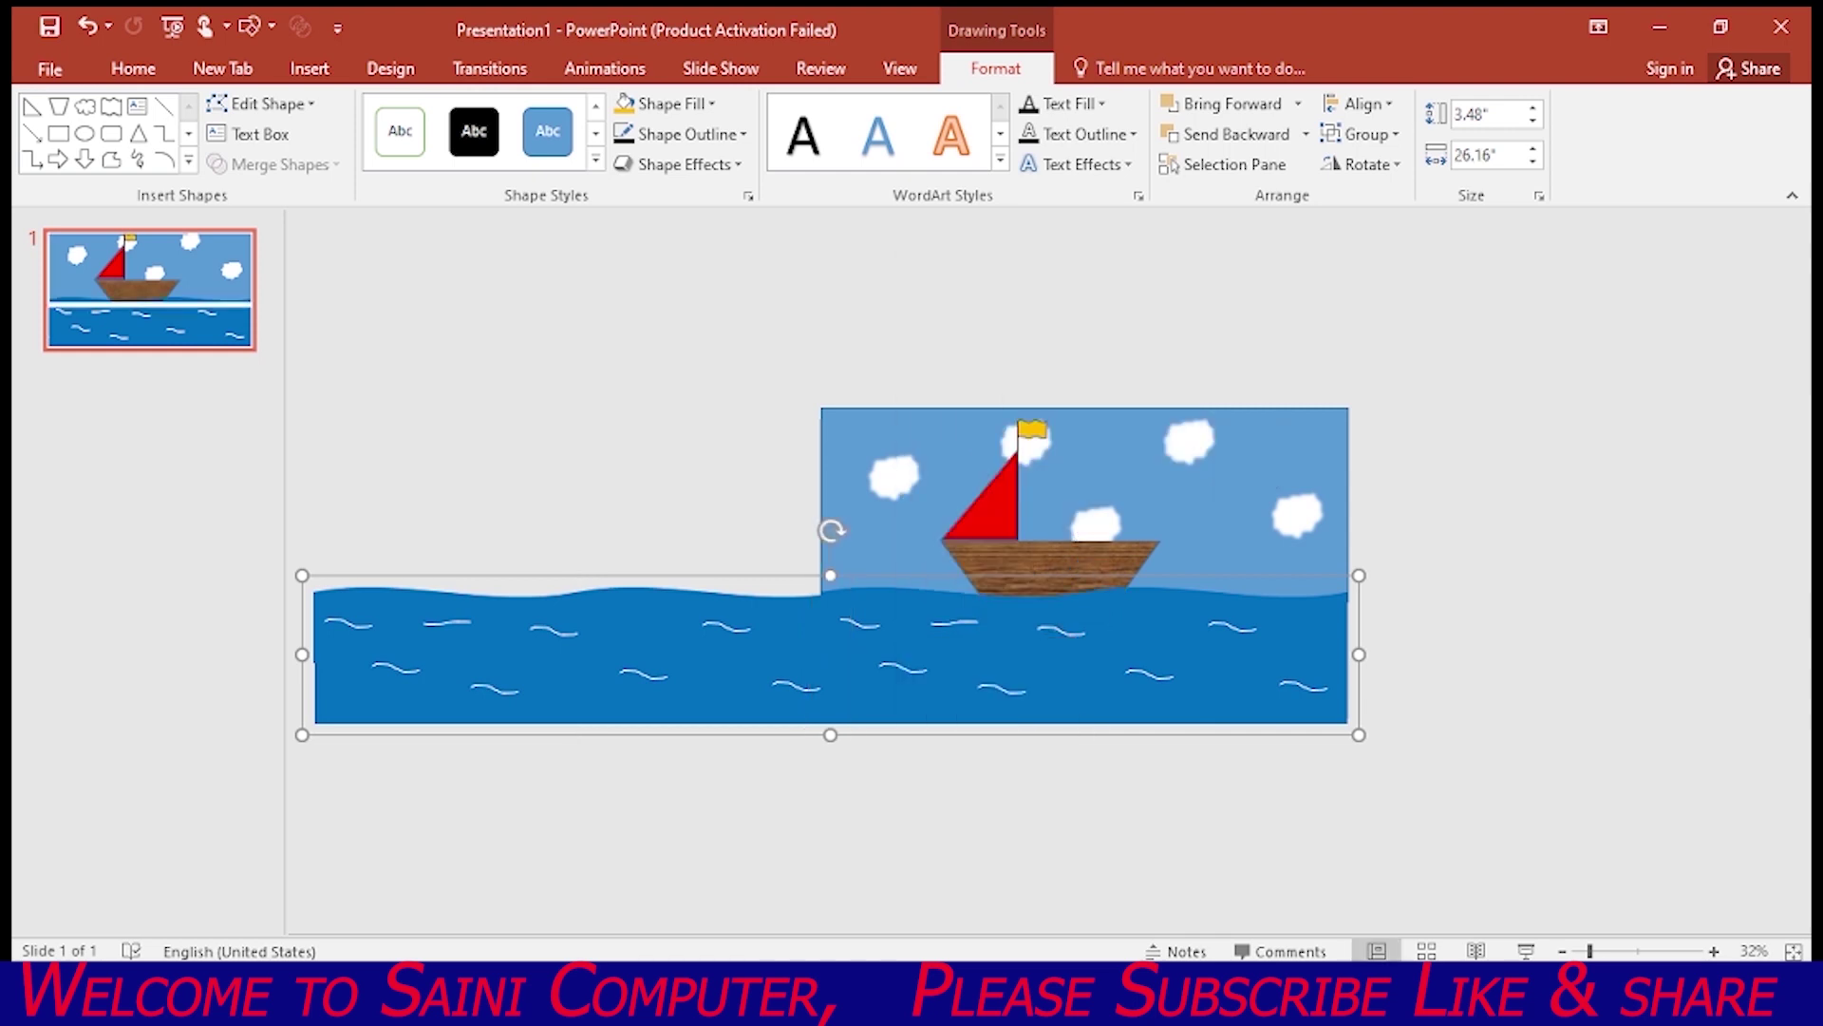
{"action": "left_click", "coordinate": [1073, 484]}
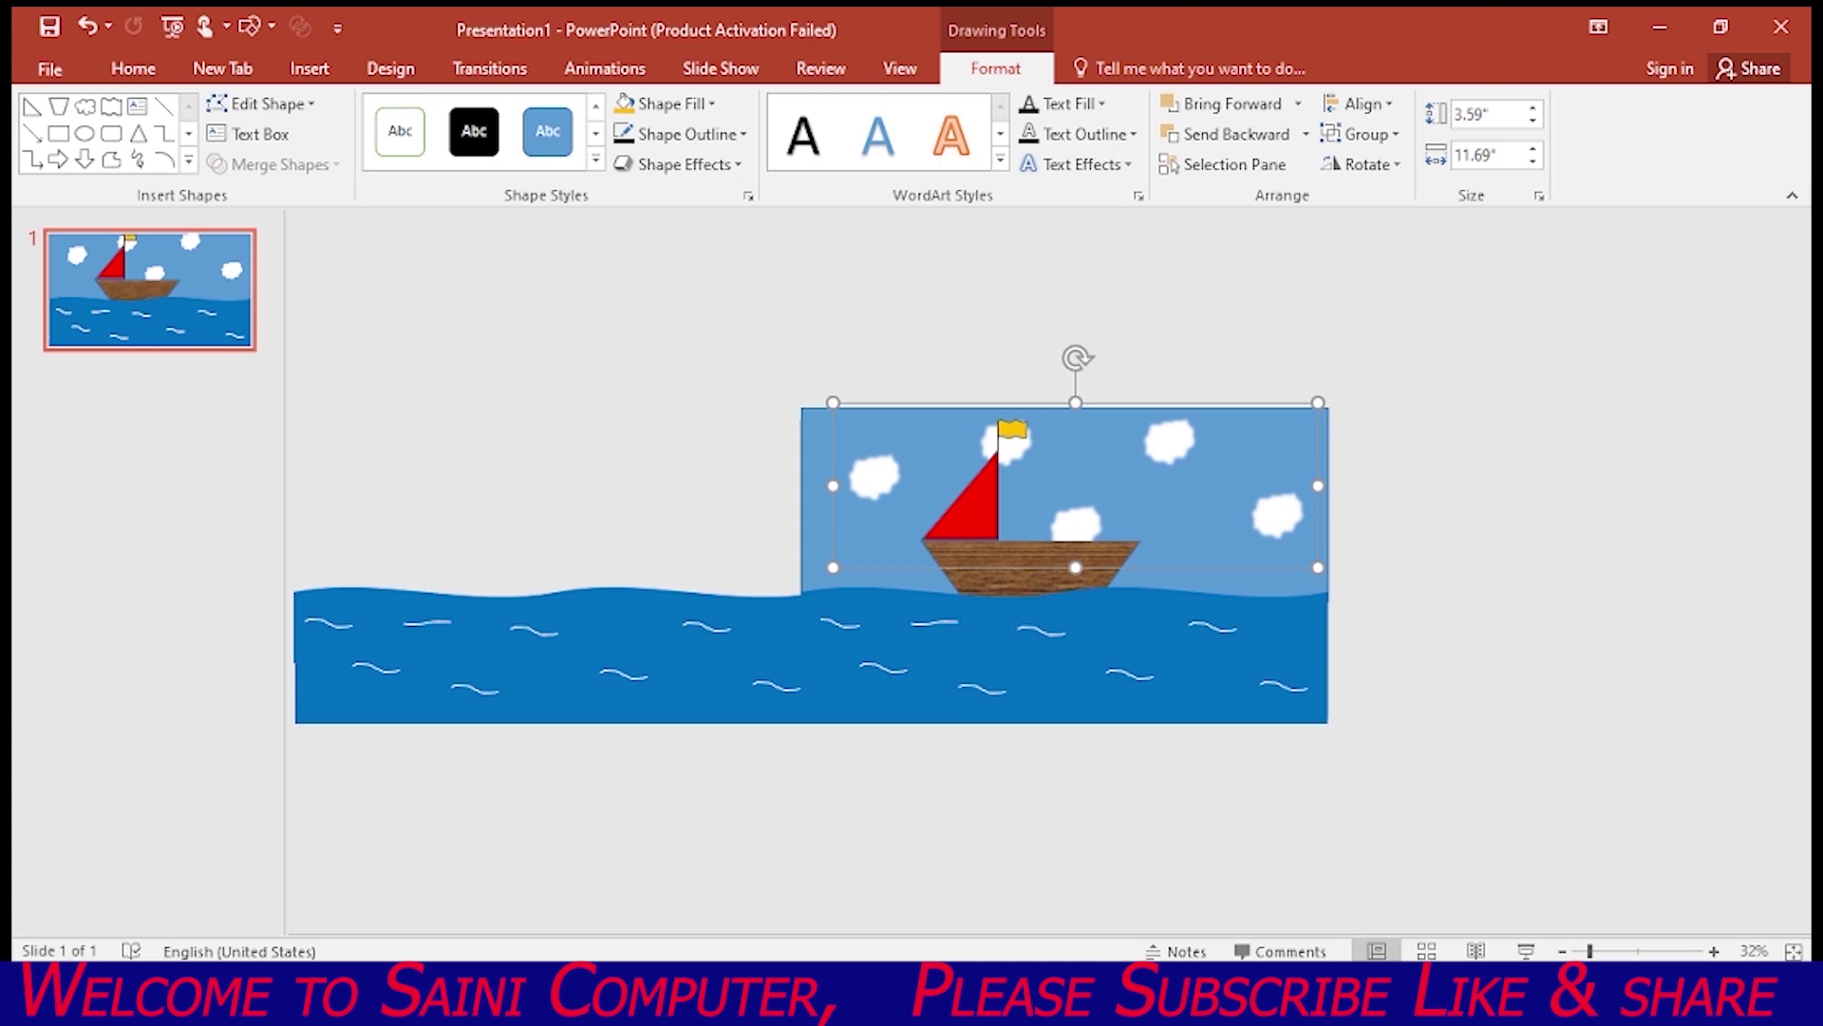
{"action": "key", "text": "ctrl+d"}
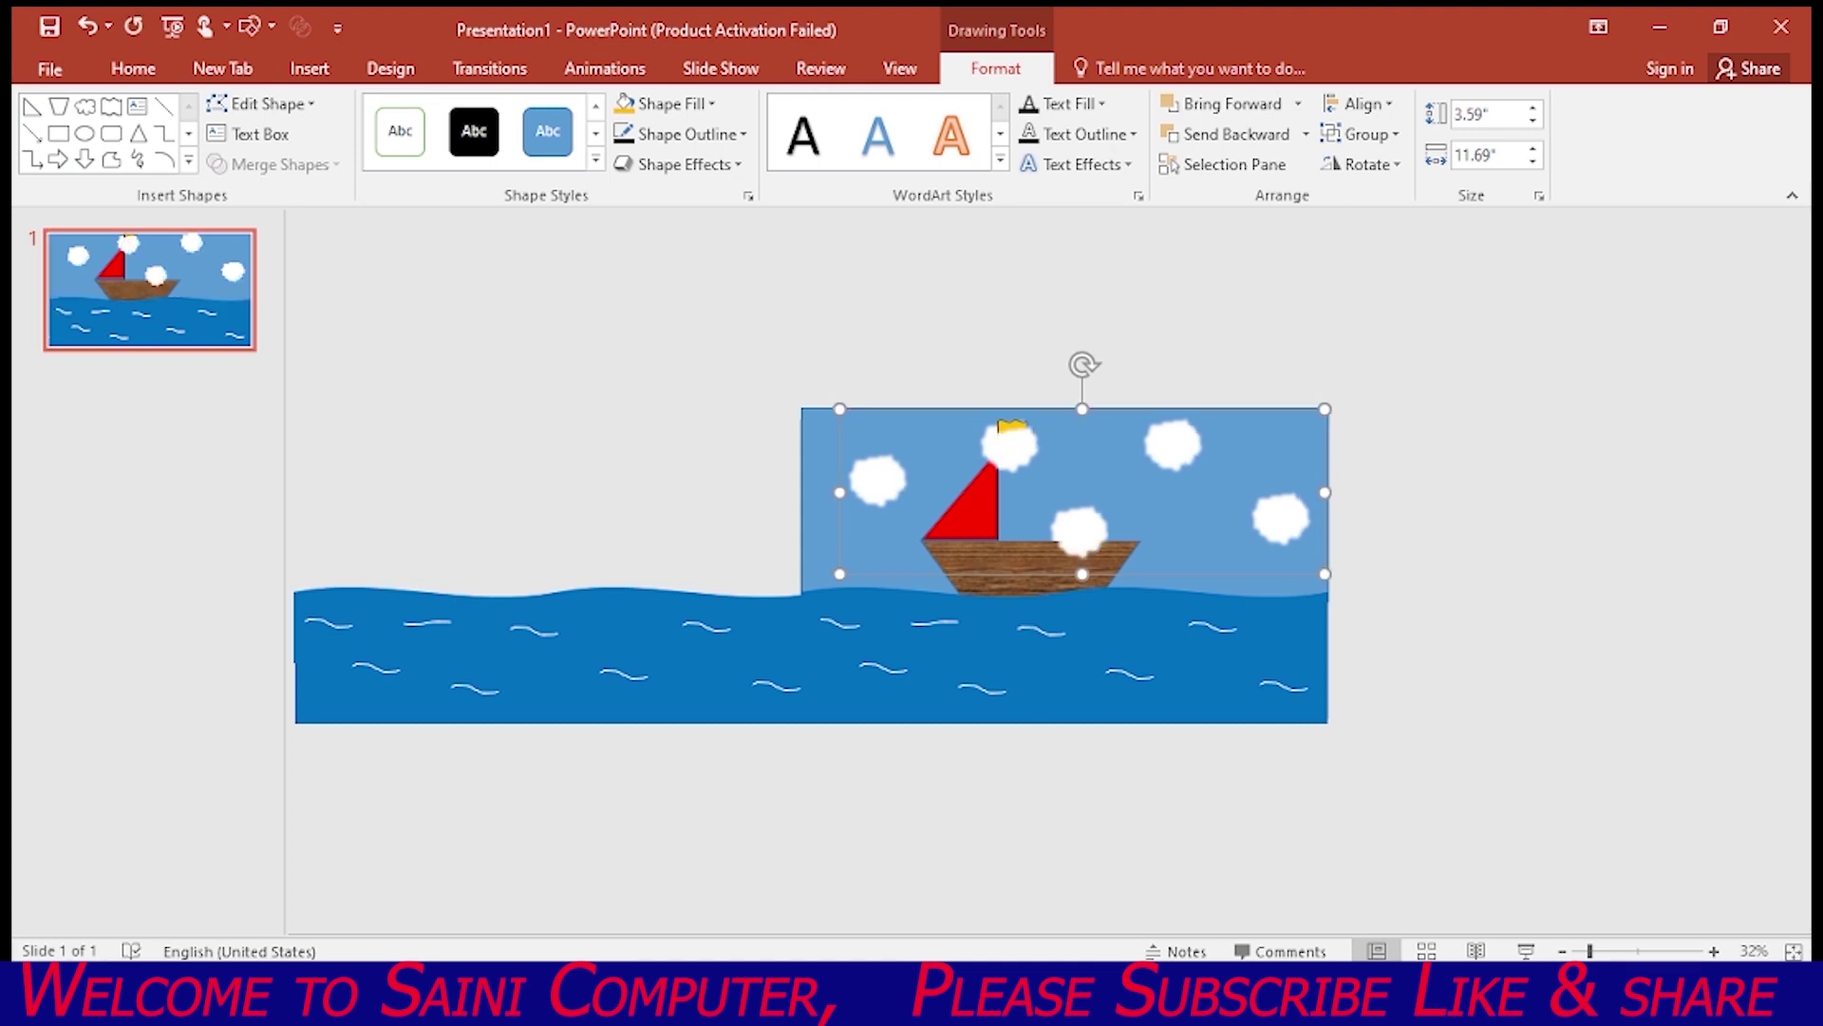
Move the cloud copy just past the slide's right edge and group both cloud sets into one object
{"action": "left_click_drag", "start_coordinate": [1174, 444], "coordinate": [1611, 412]}
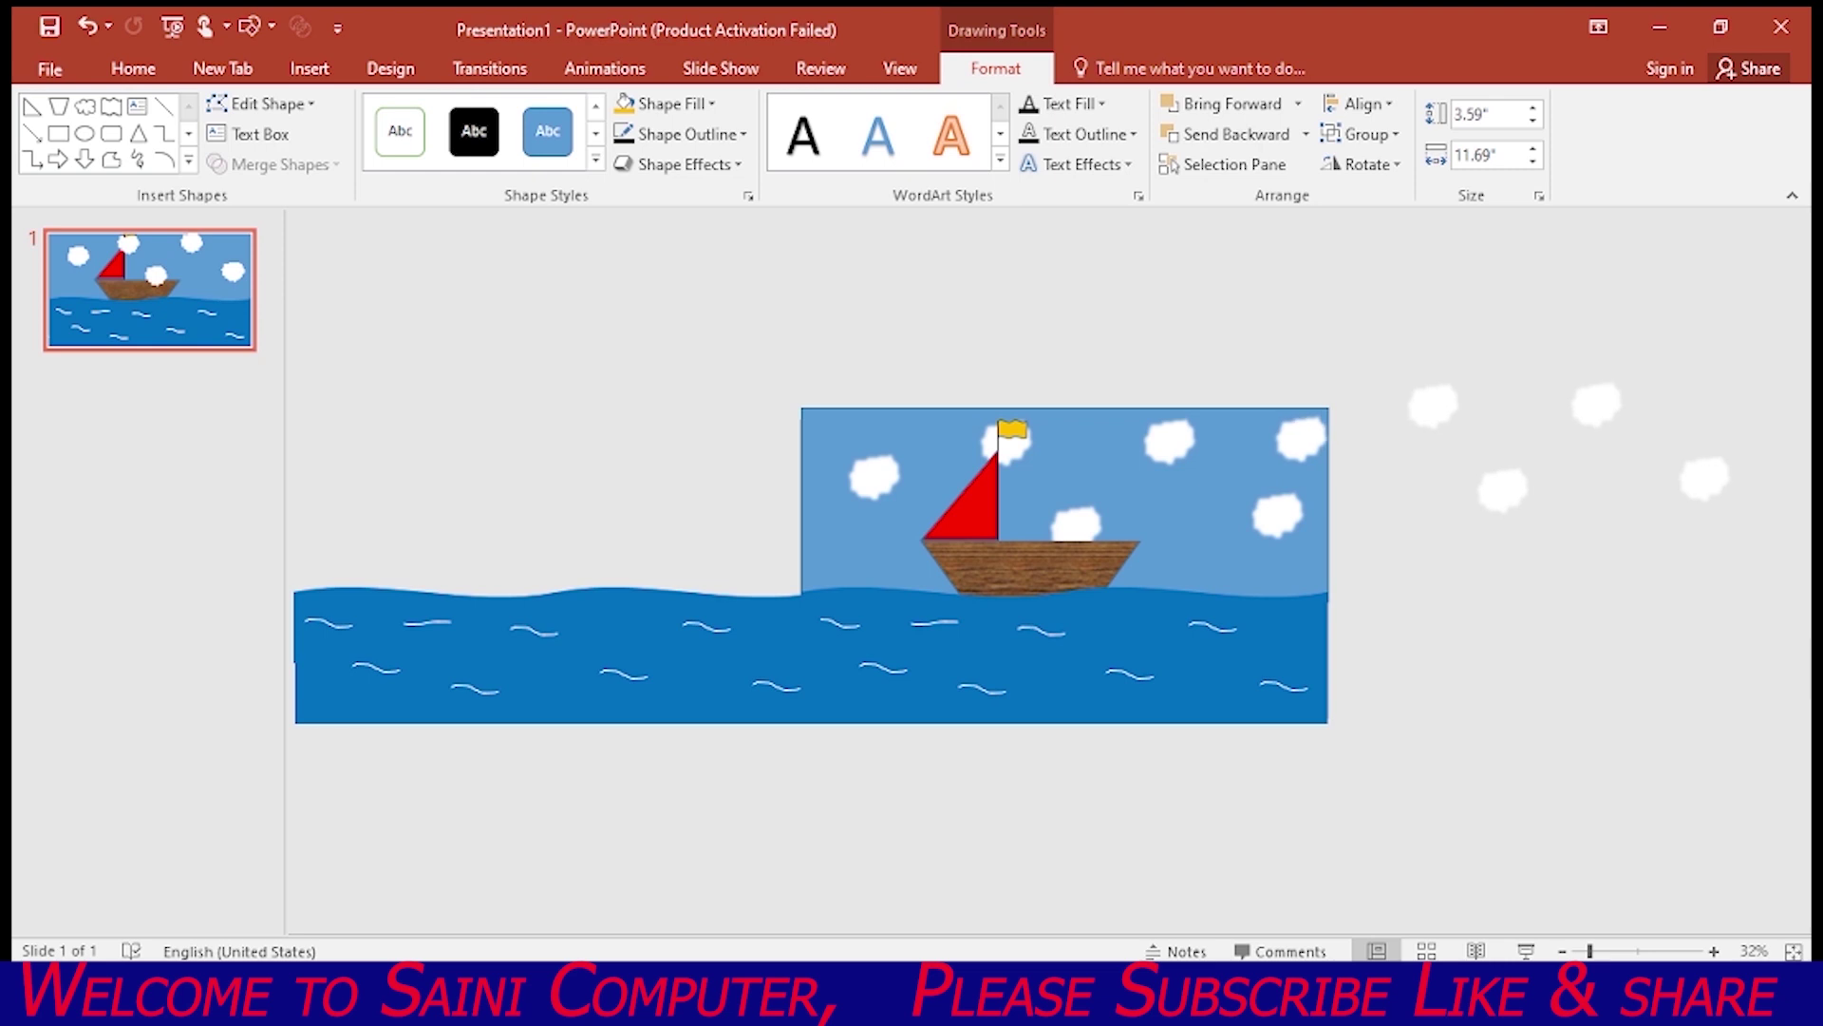
{"action": "left_click", "coordinate": [1432, 406]}
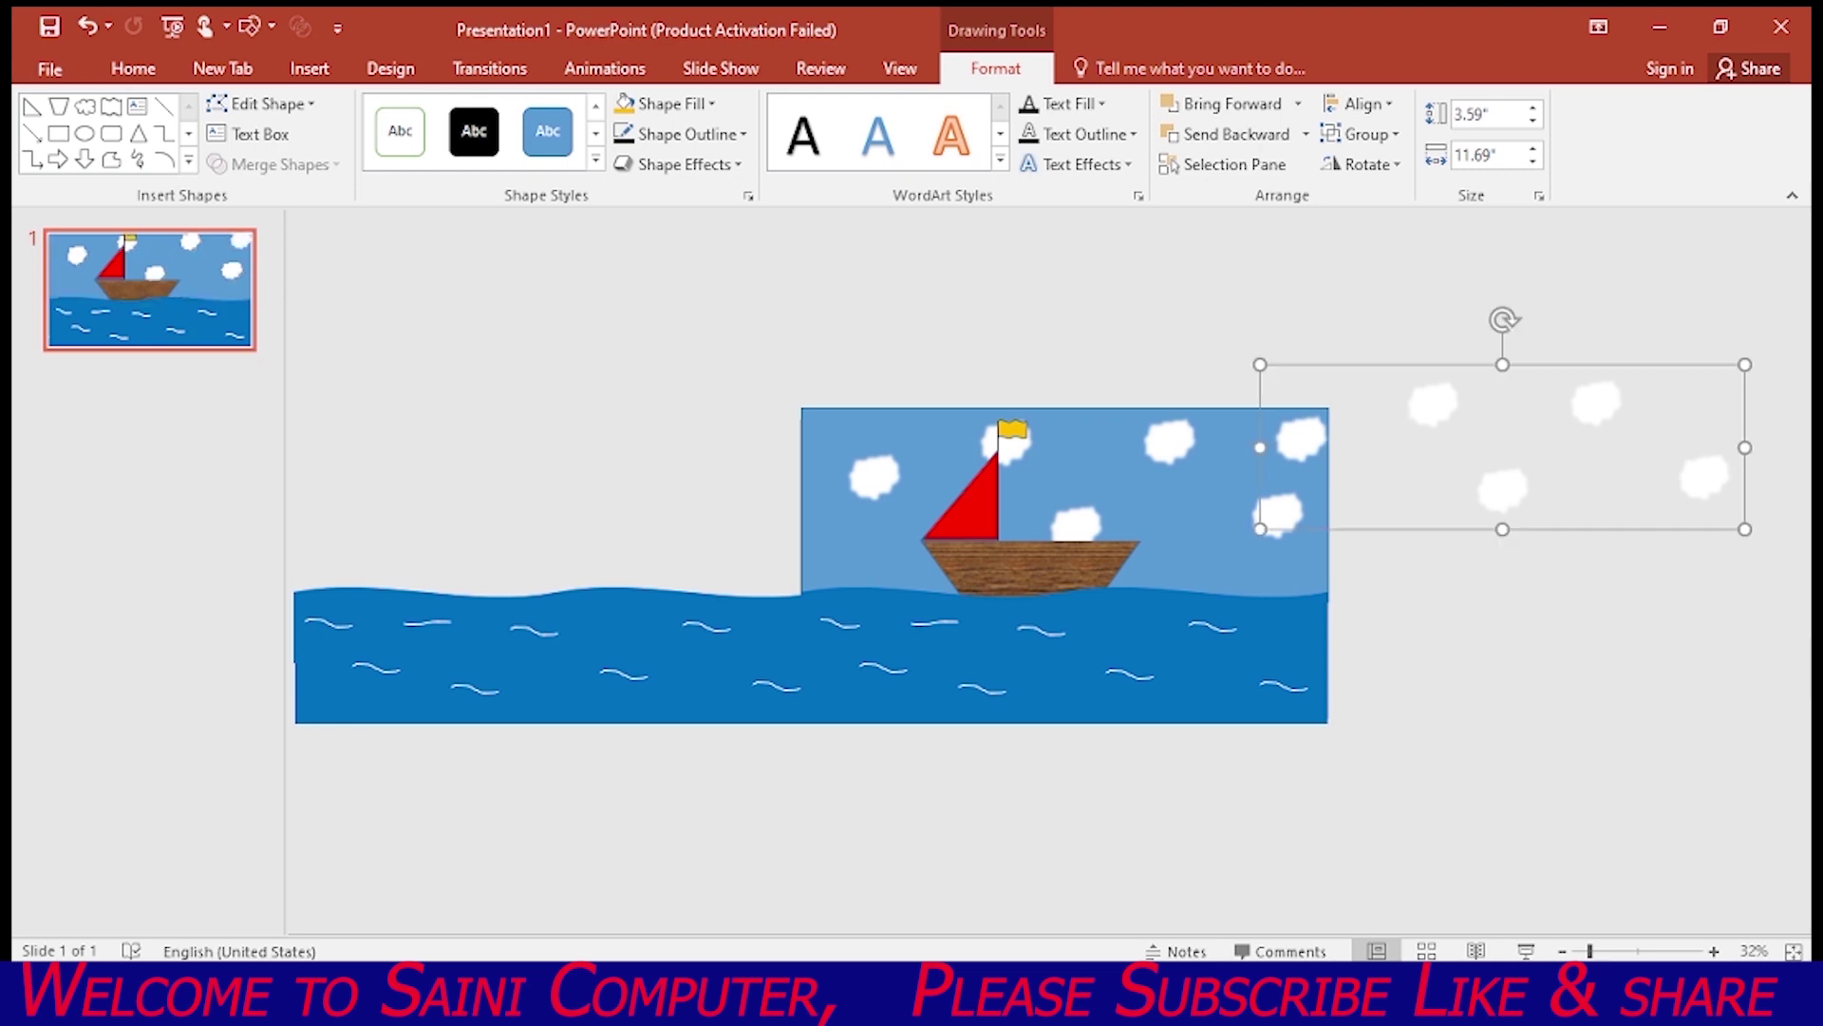
{"action": "left_click", "coordinate": [1168, 440], "text": "shift"}
{"action": "right_click", "coordinate": [1166, 442]}
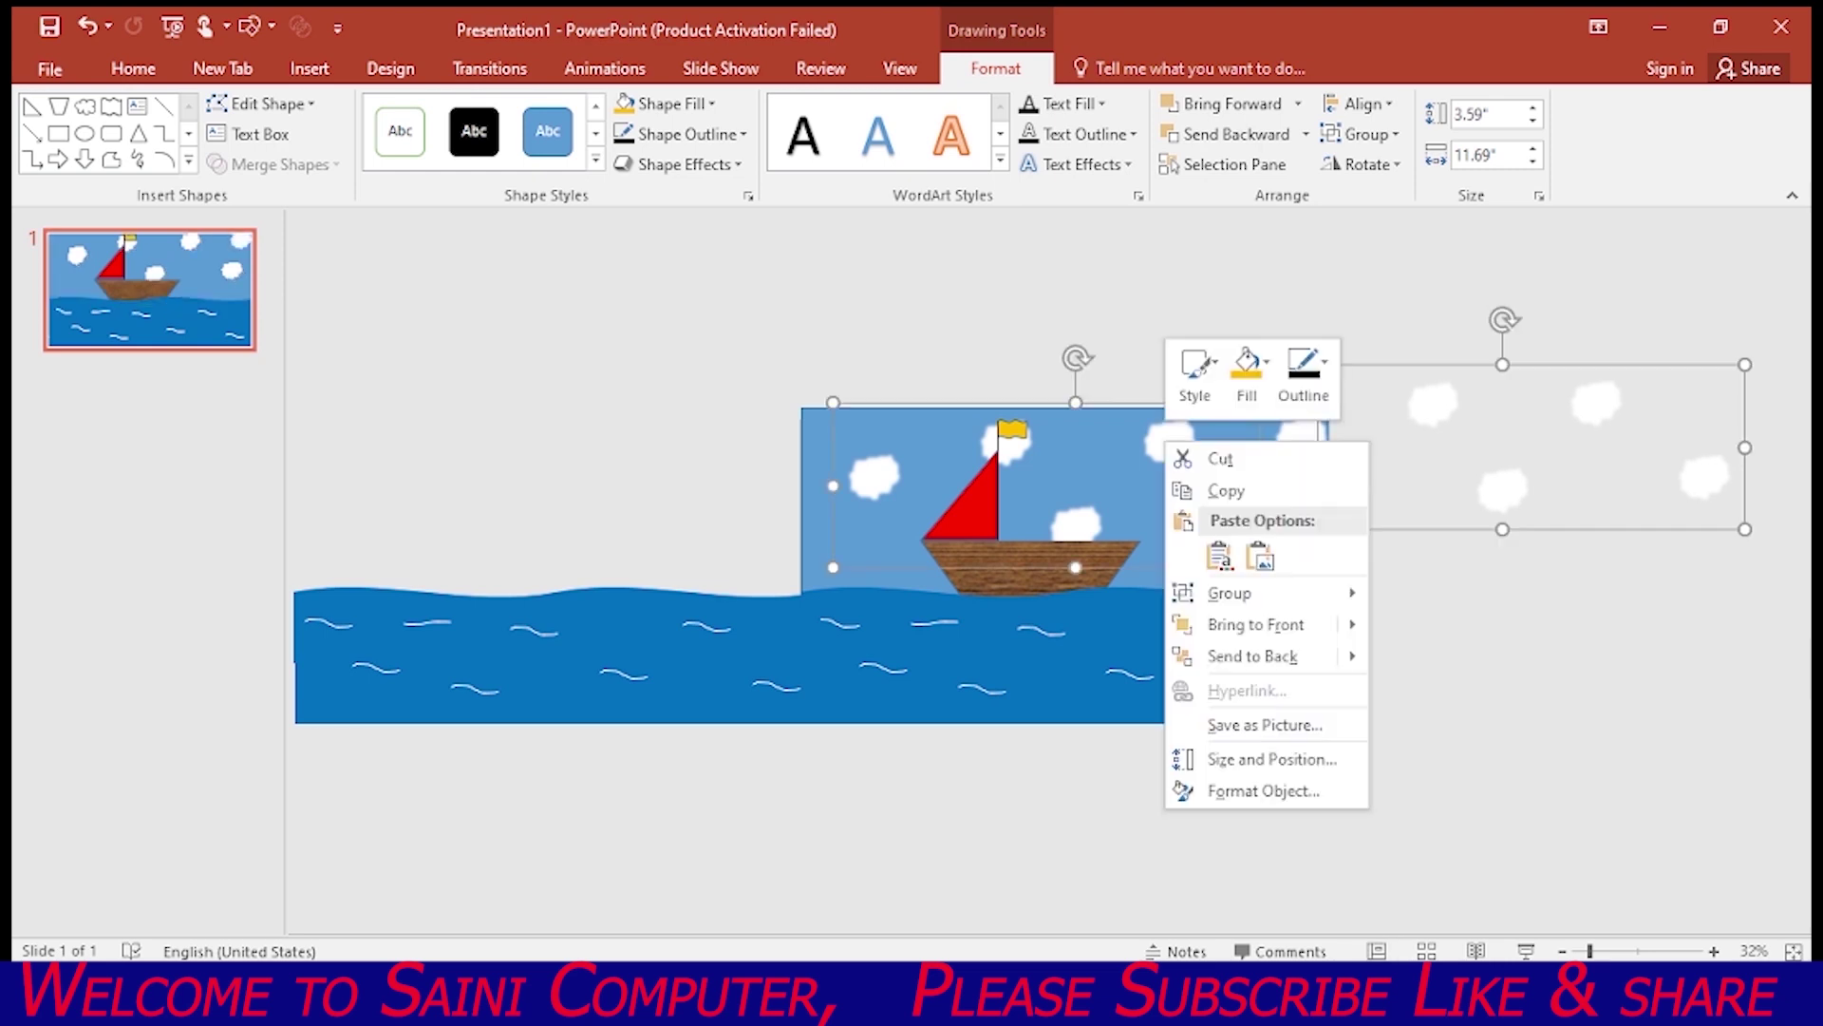
{"action": "left_click", "coordinate": [1432, 595]}
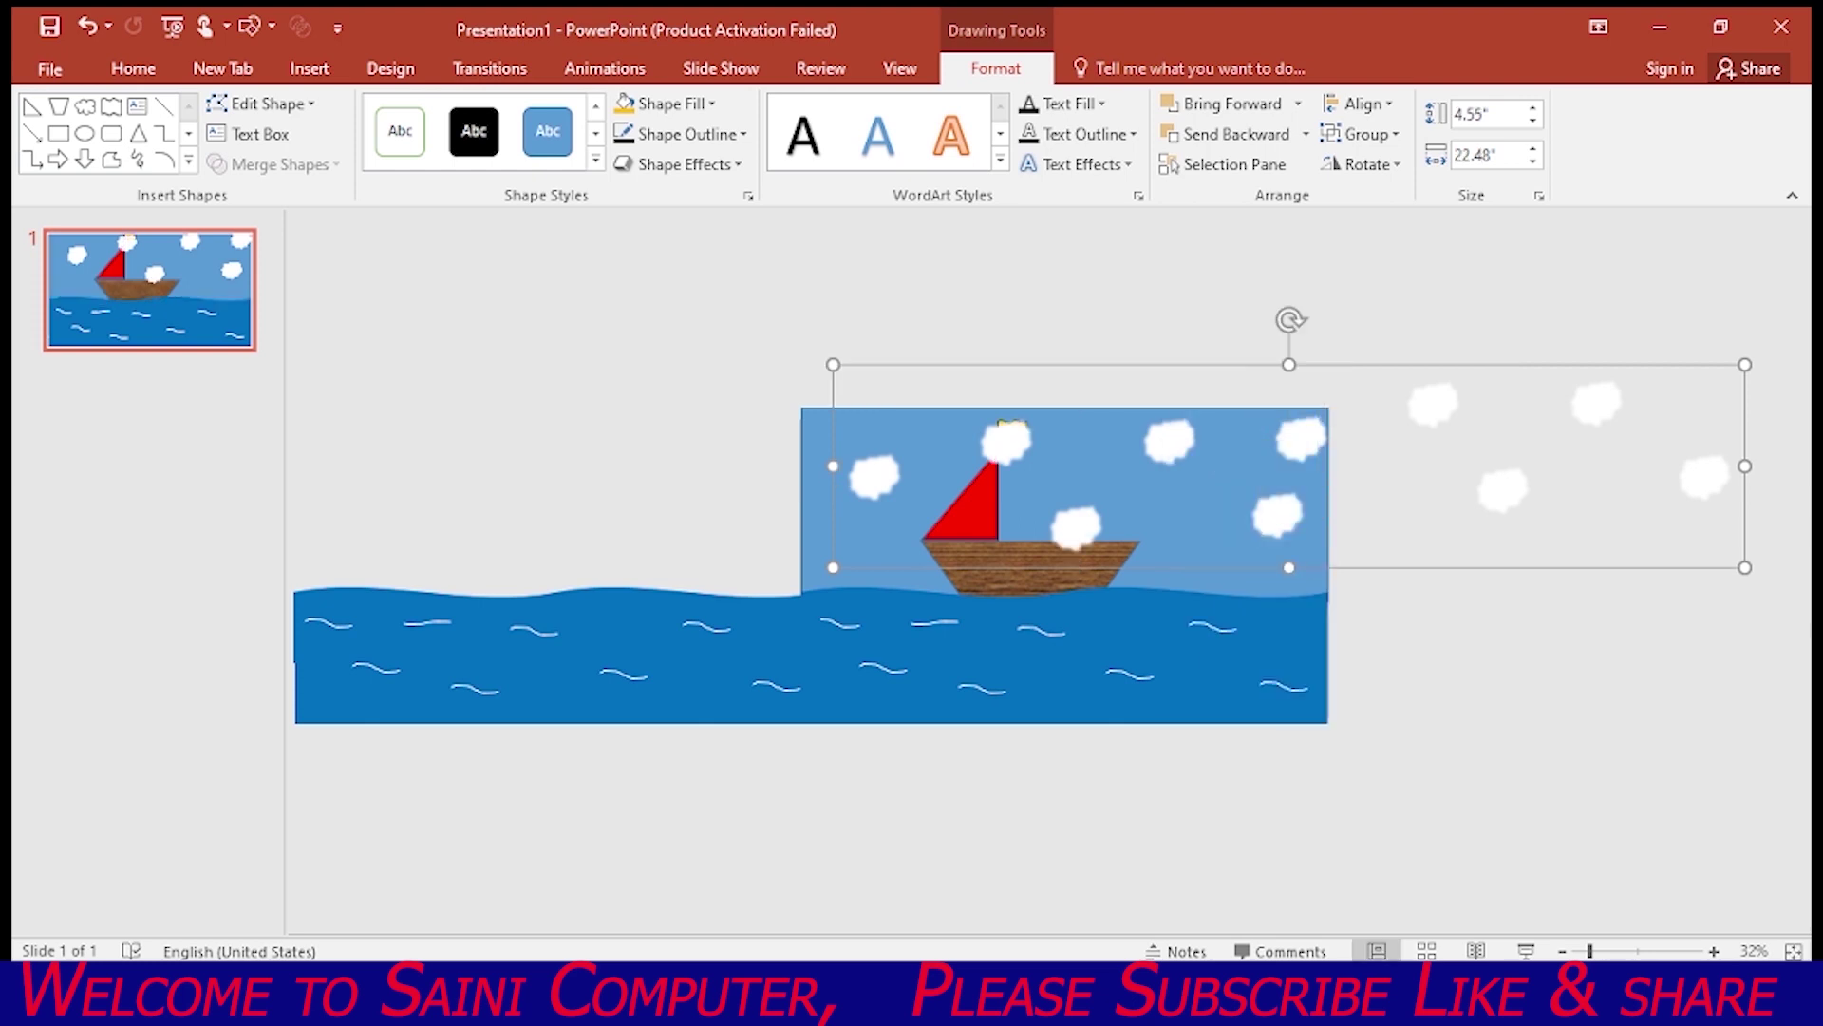
{"action": "key", "text": "Escape"}
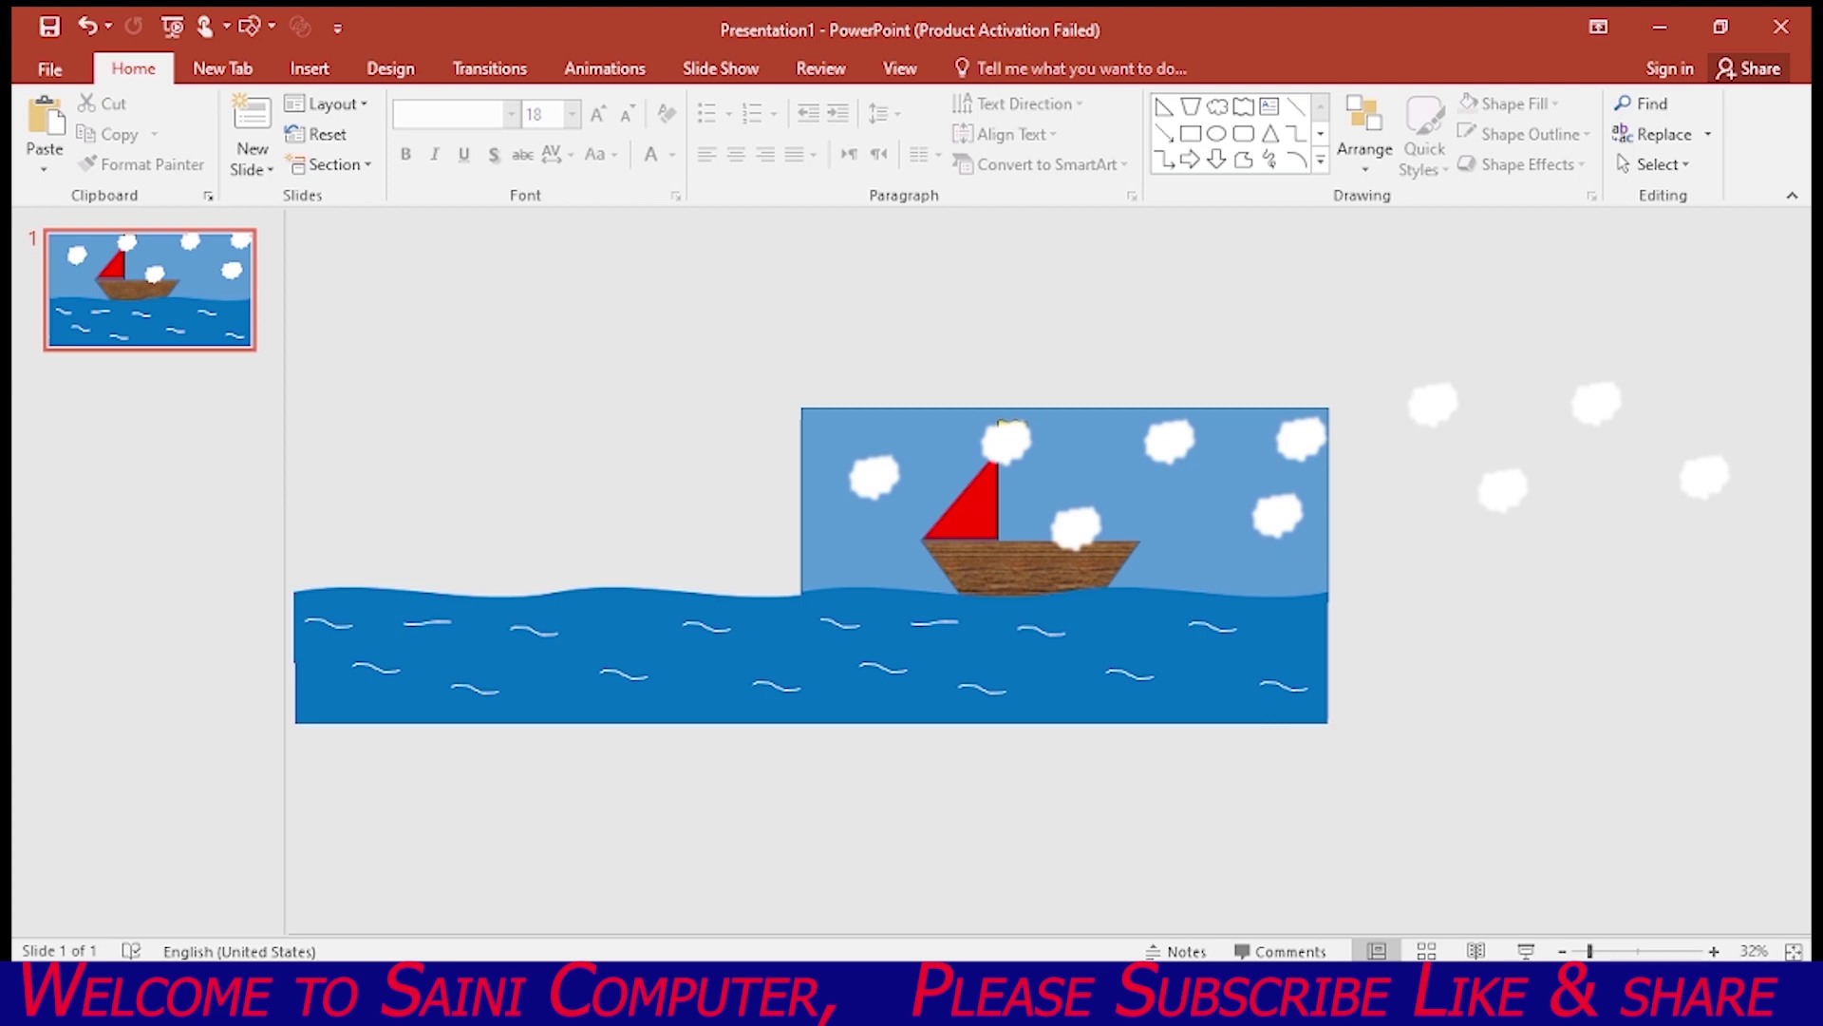
Apply the Left motion path from More Motion Paths to the cloud group
{"action": "left_click", "coordinate": [570, 664]}
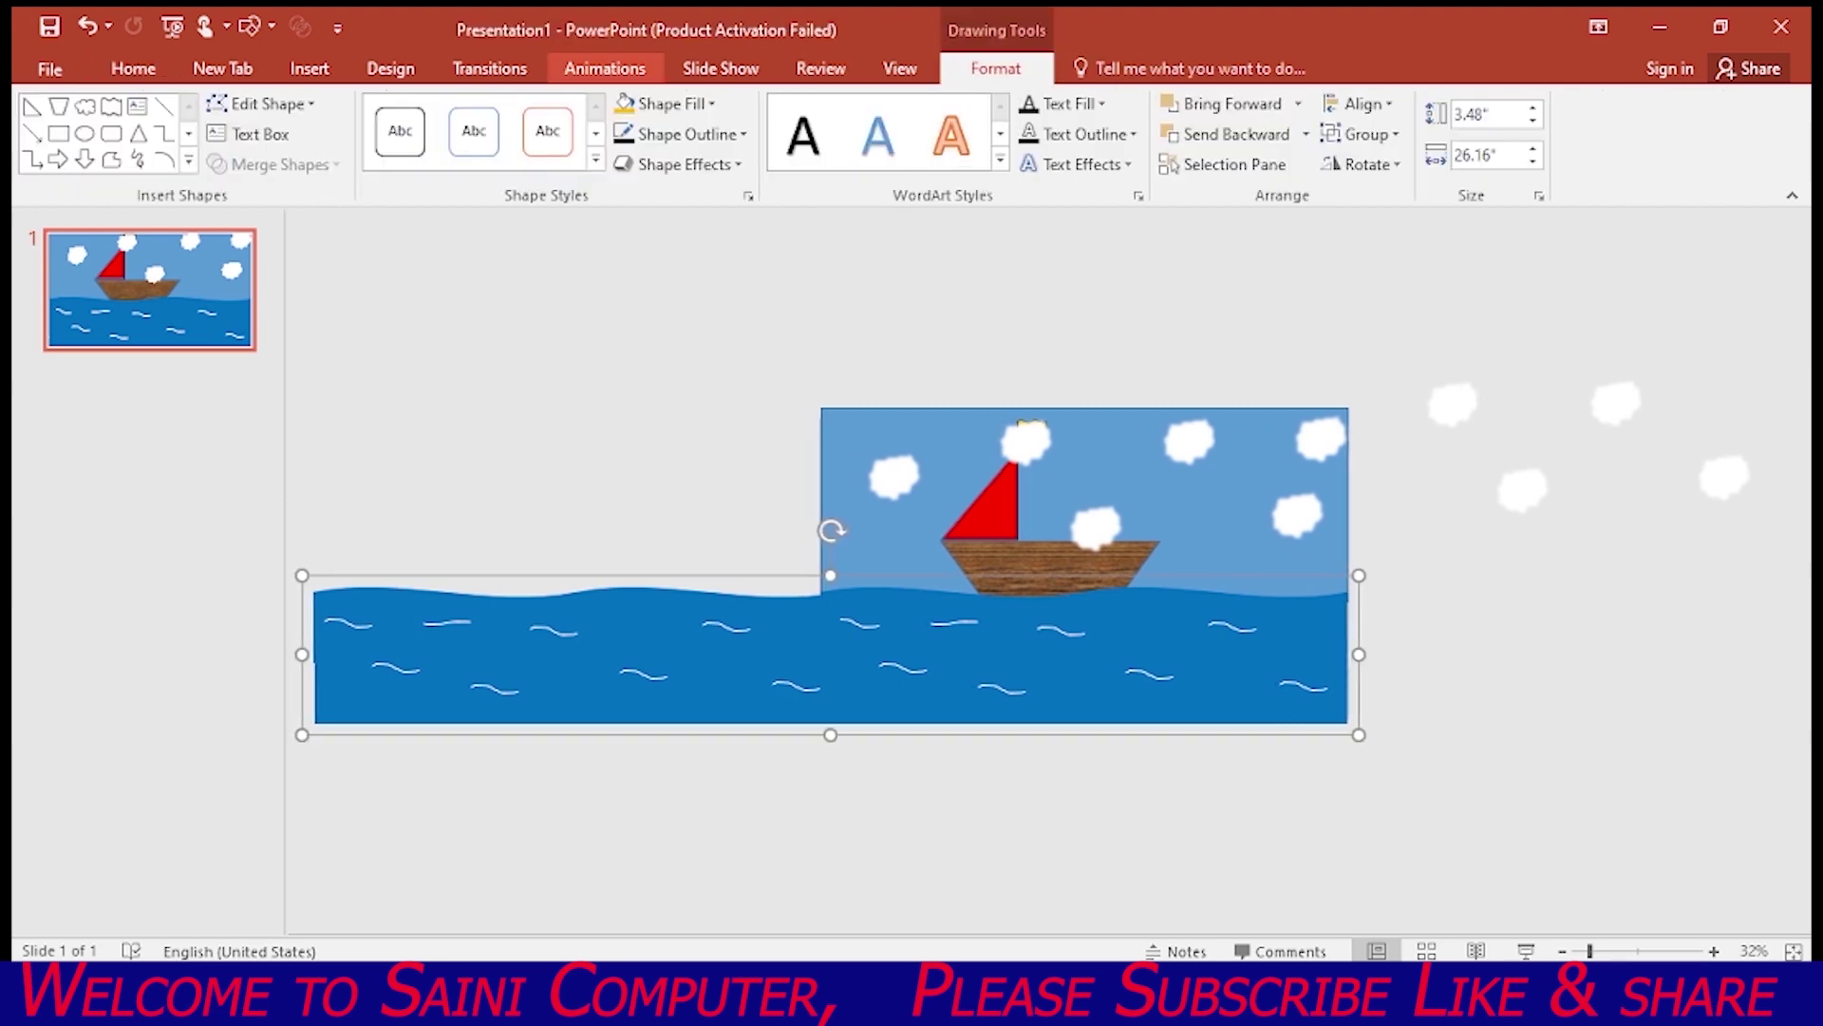
{"action": "left_click", "coordinate": [605, 68]}
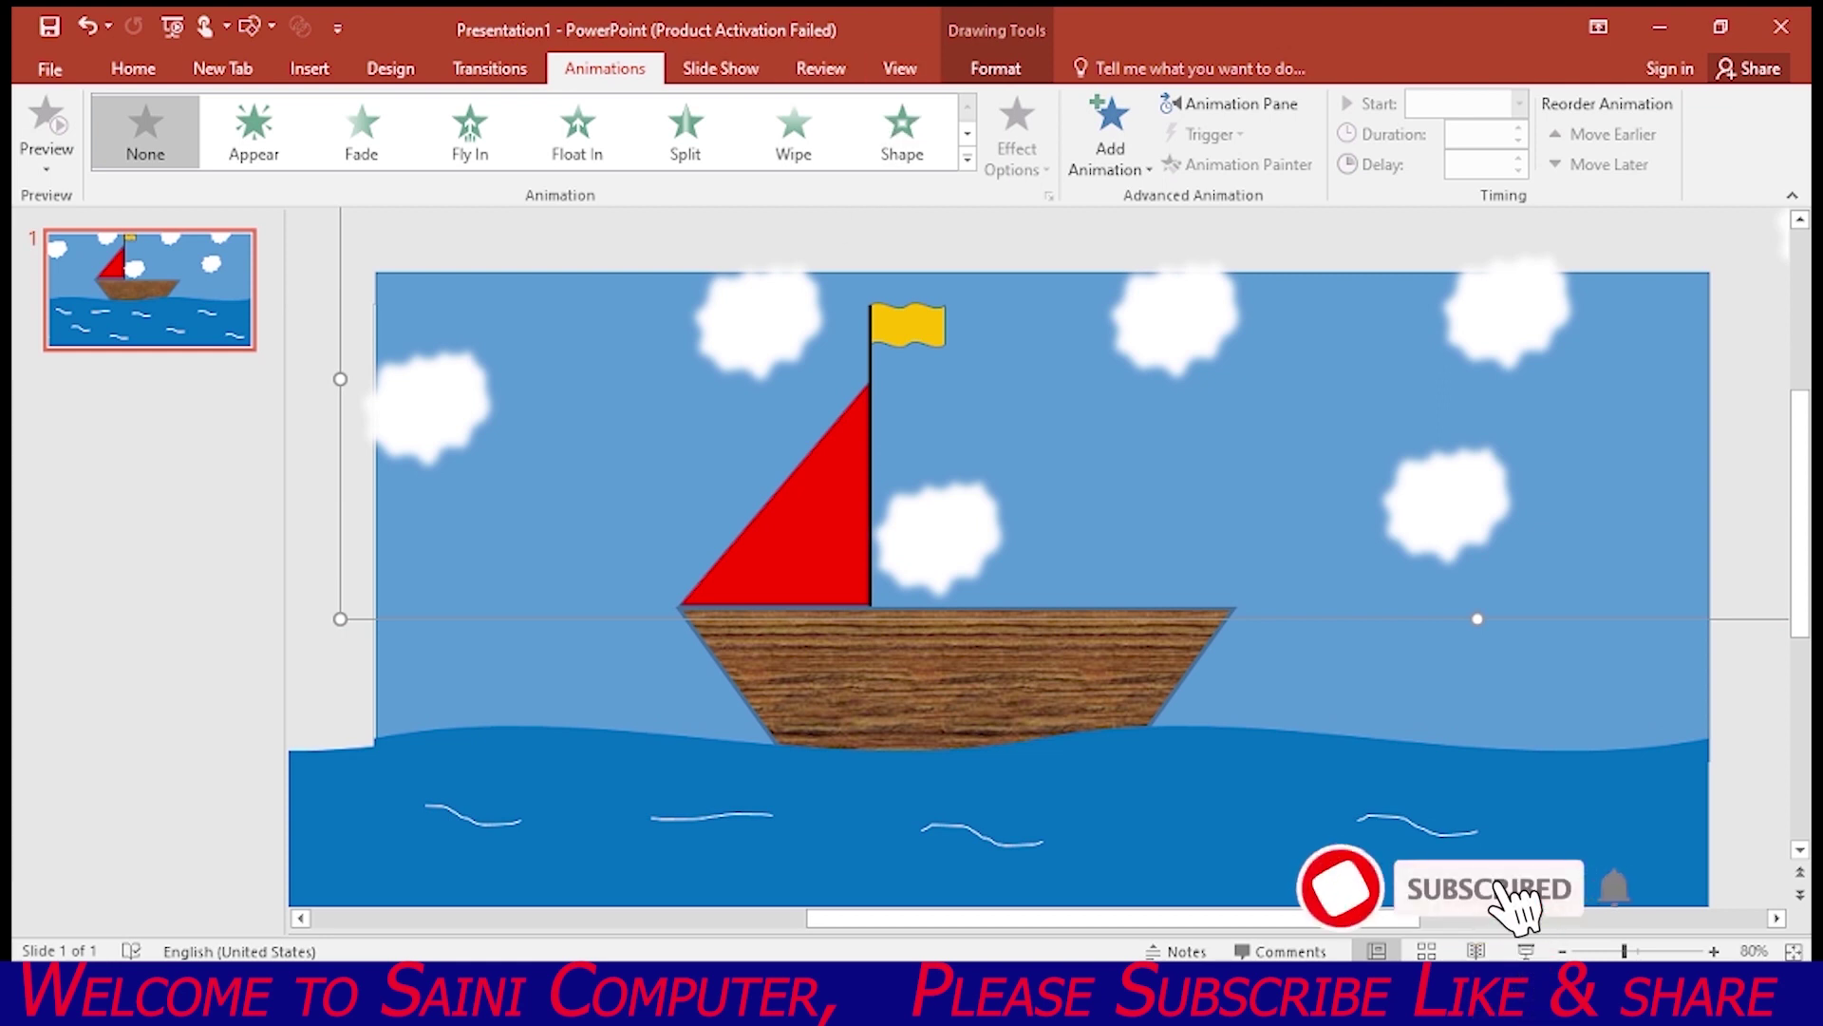
{"action": "left_click", "coordinate": [966, 158]}
{"action": "scroll", "coordinate": [532, 447], "scroll_direction": "down", "scroll_amount": 1}
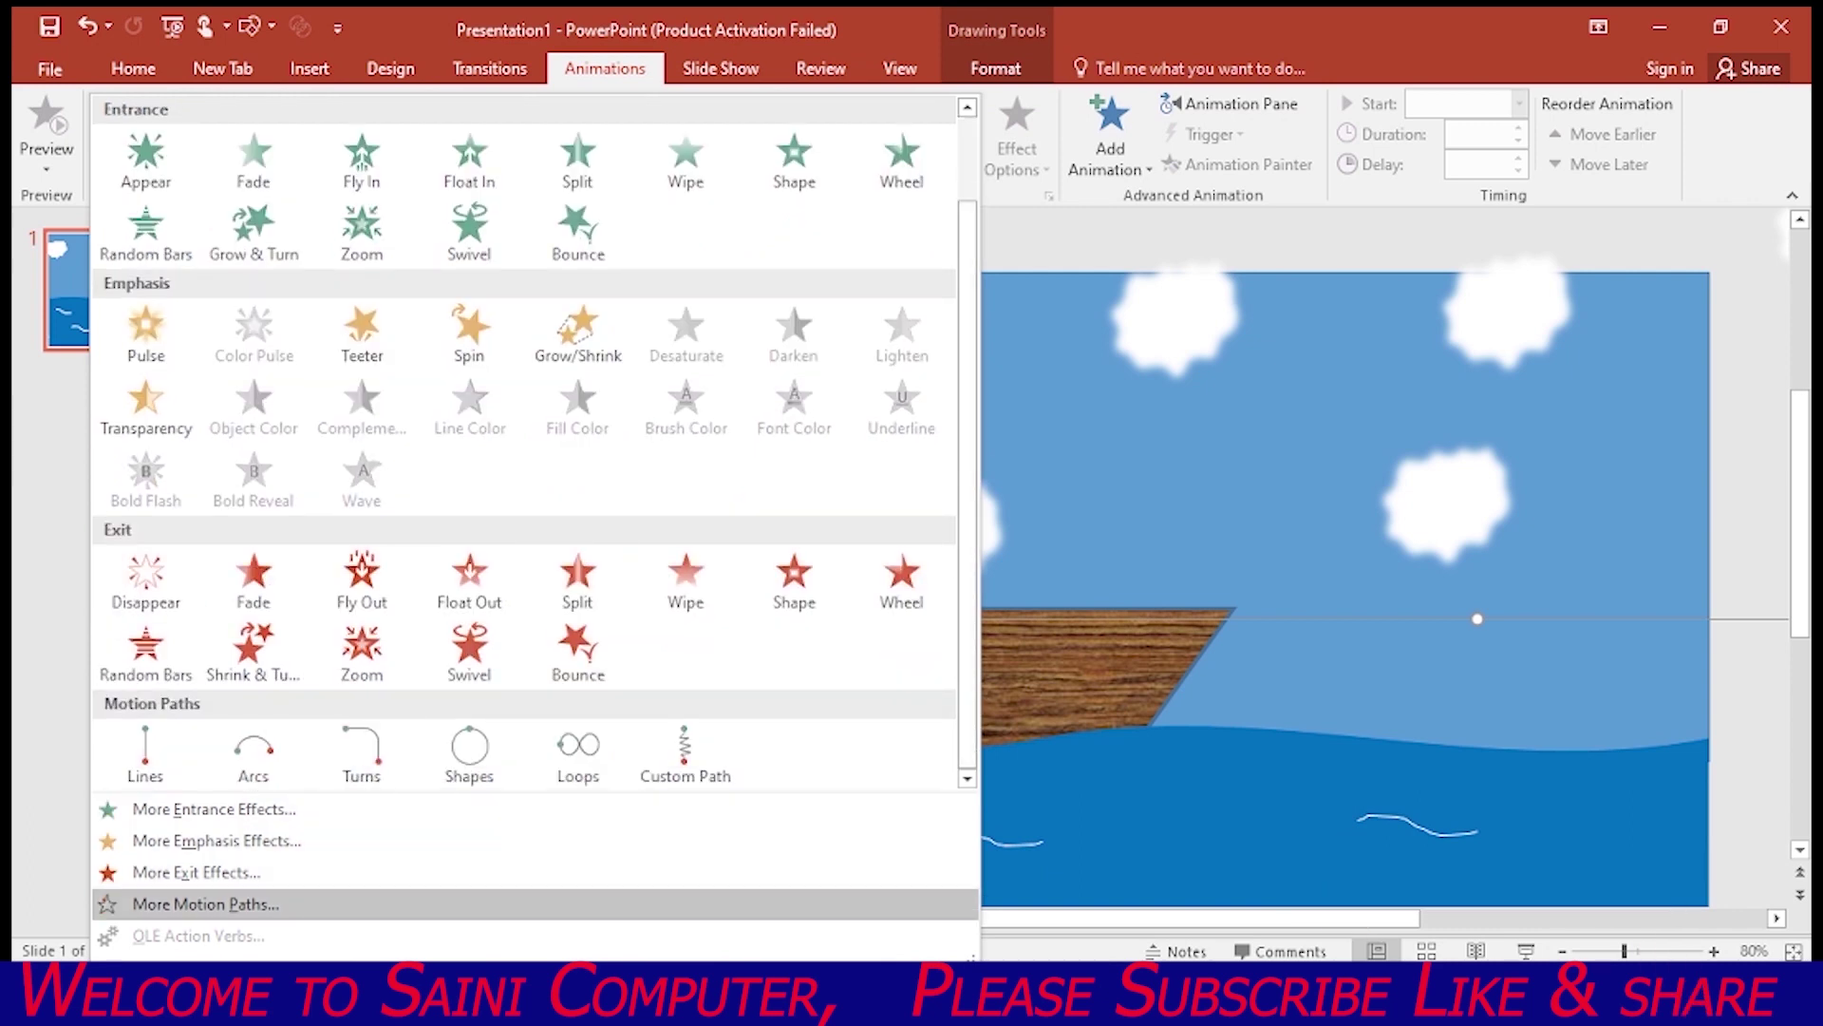
{"action": "left_click", "coordinate": [205, 903]}
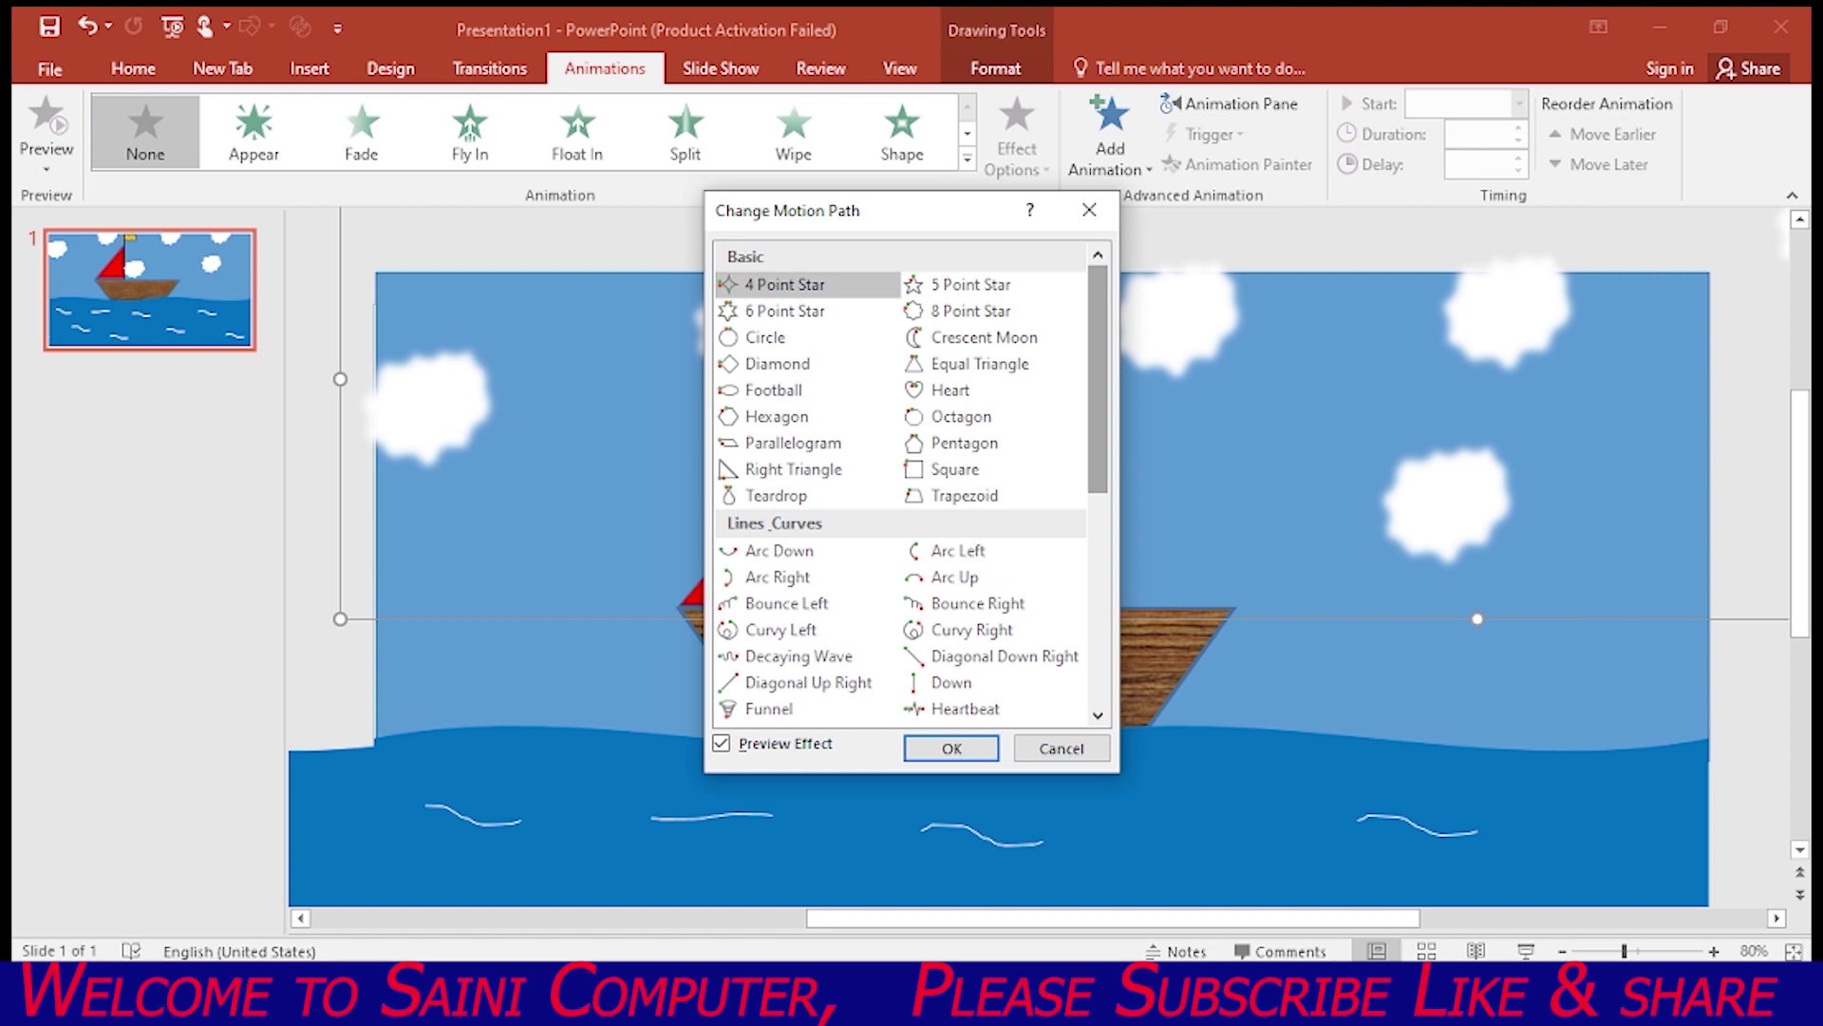
{"action": "left_click_drag", "start_coordinate": [1098, 379], "coordinate": [1097, 590]}
{"action": "left_click", "coordinate": [759, 288]}
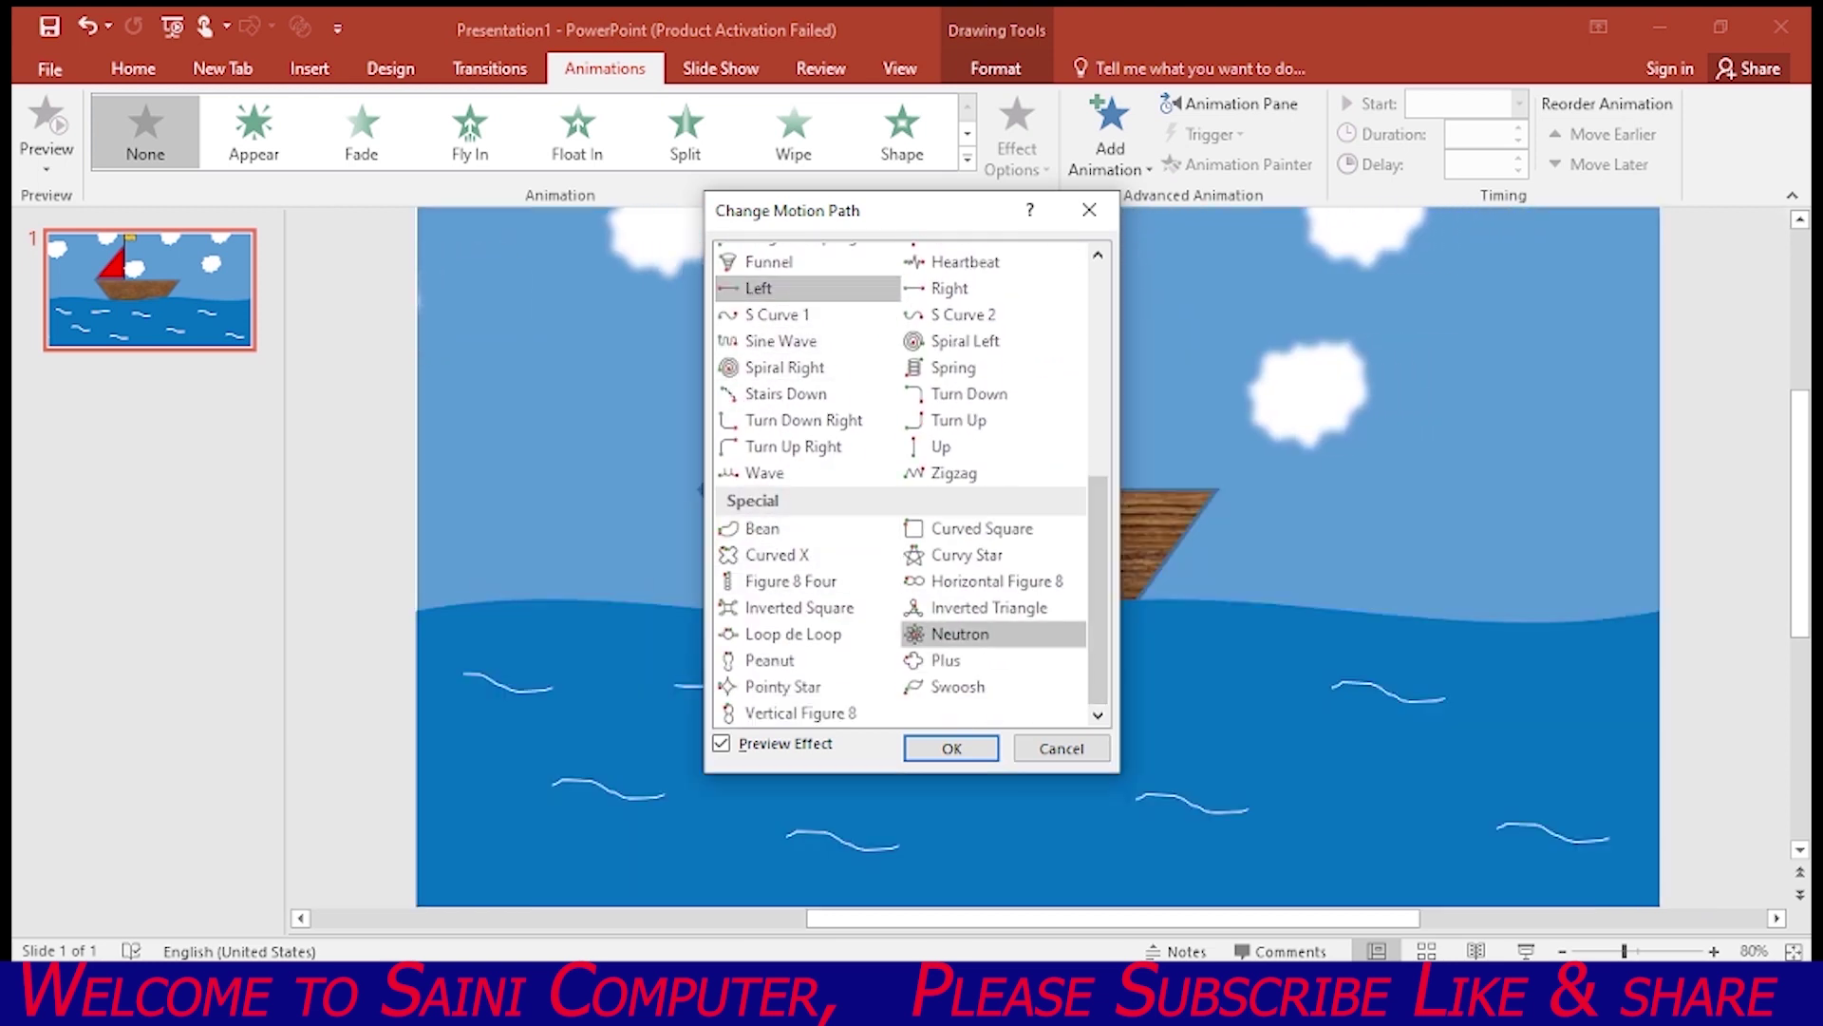
{"action": "left_click", "coordinate": [952, 748]}
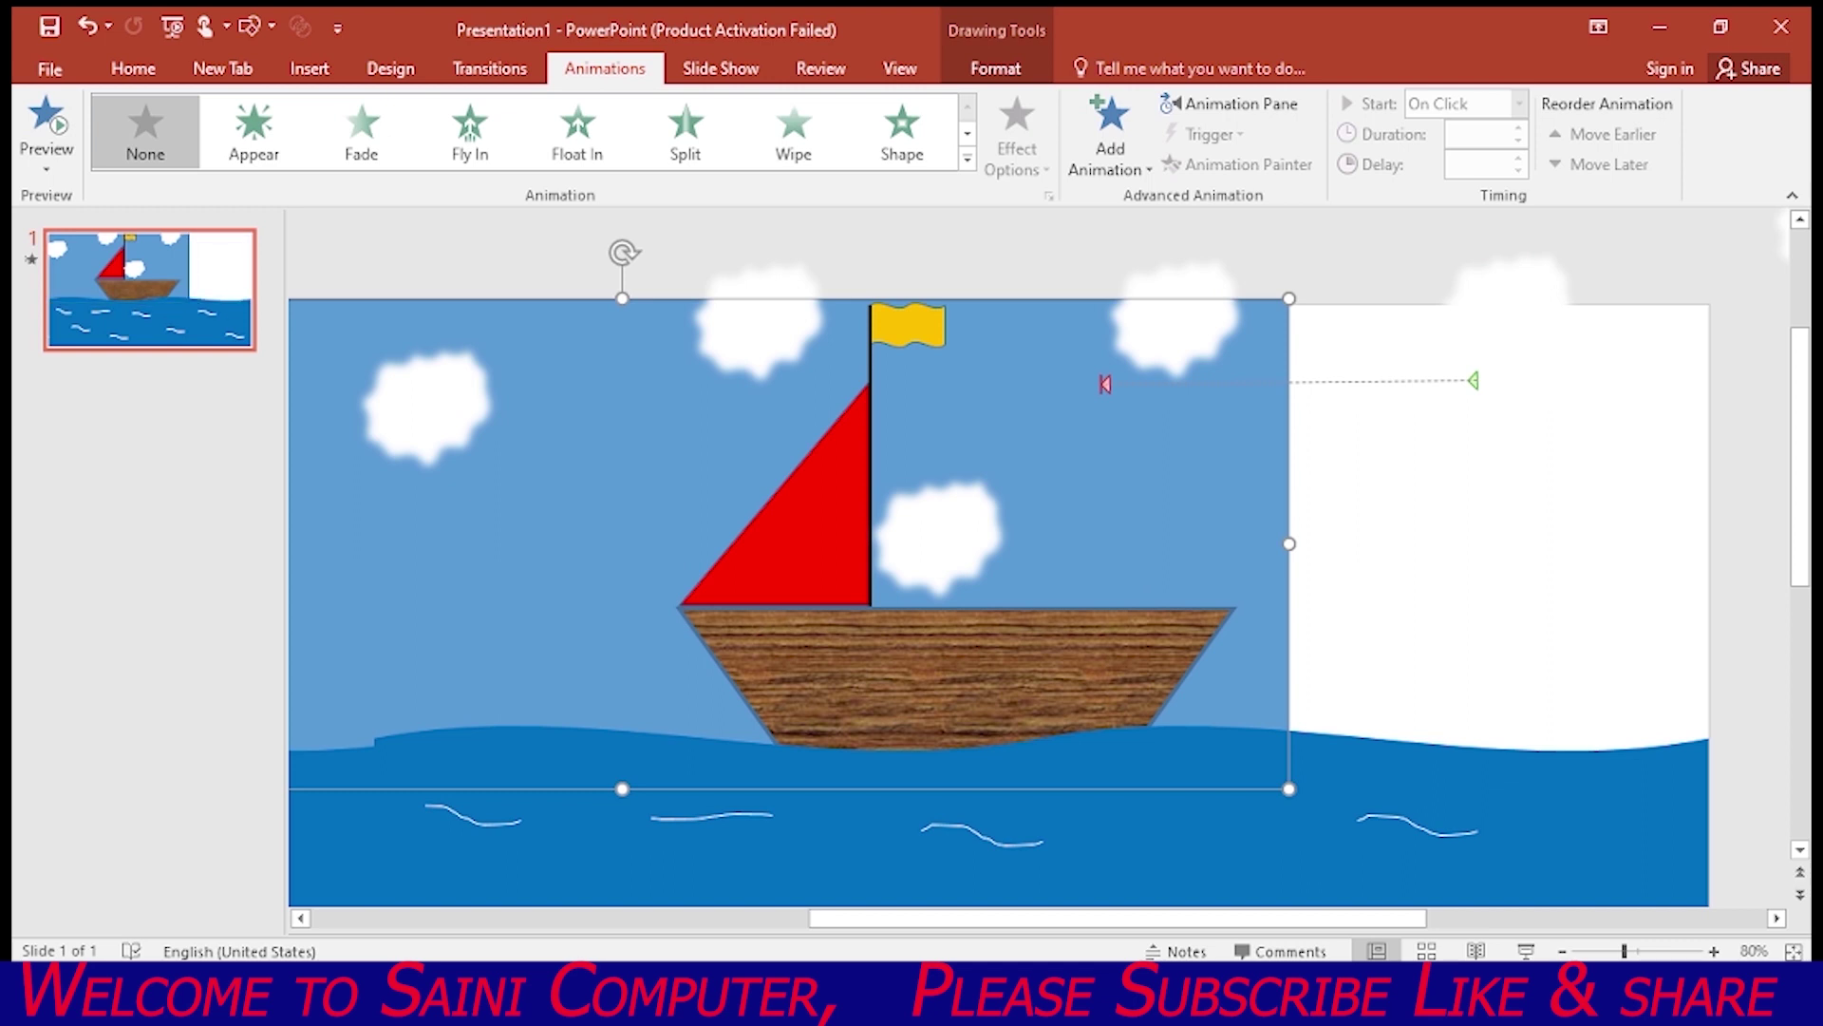
Undo and redo the Left path, then tab between the animated groups
{"action": "key", "text": "ctrl+z"}
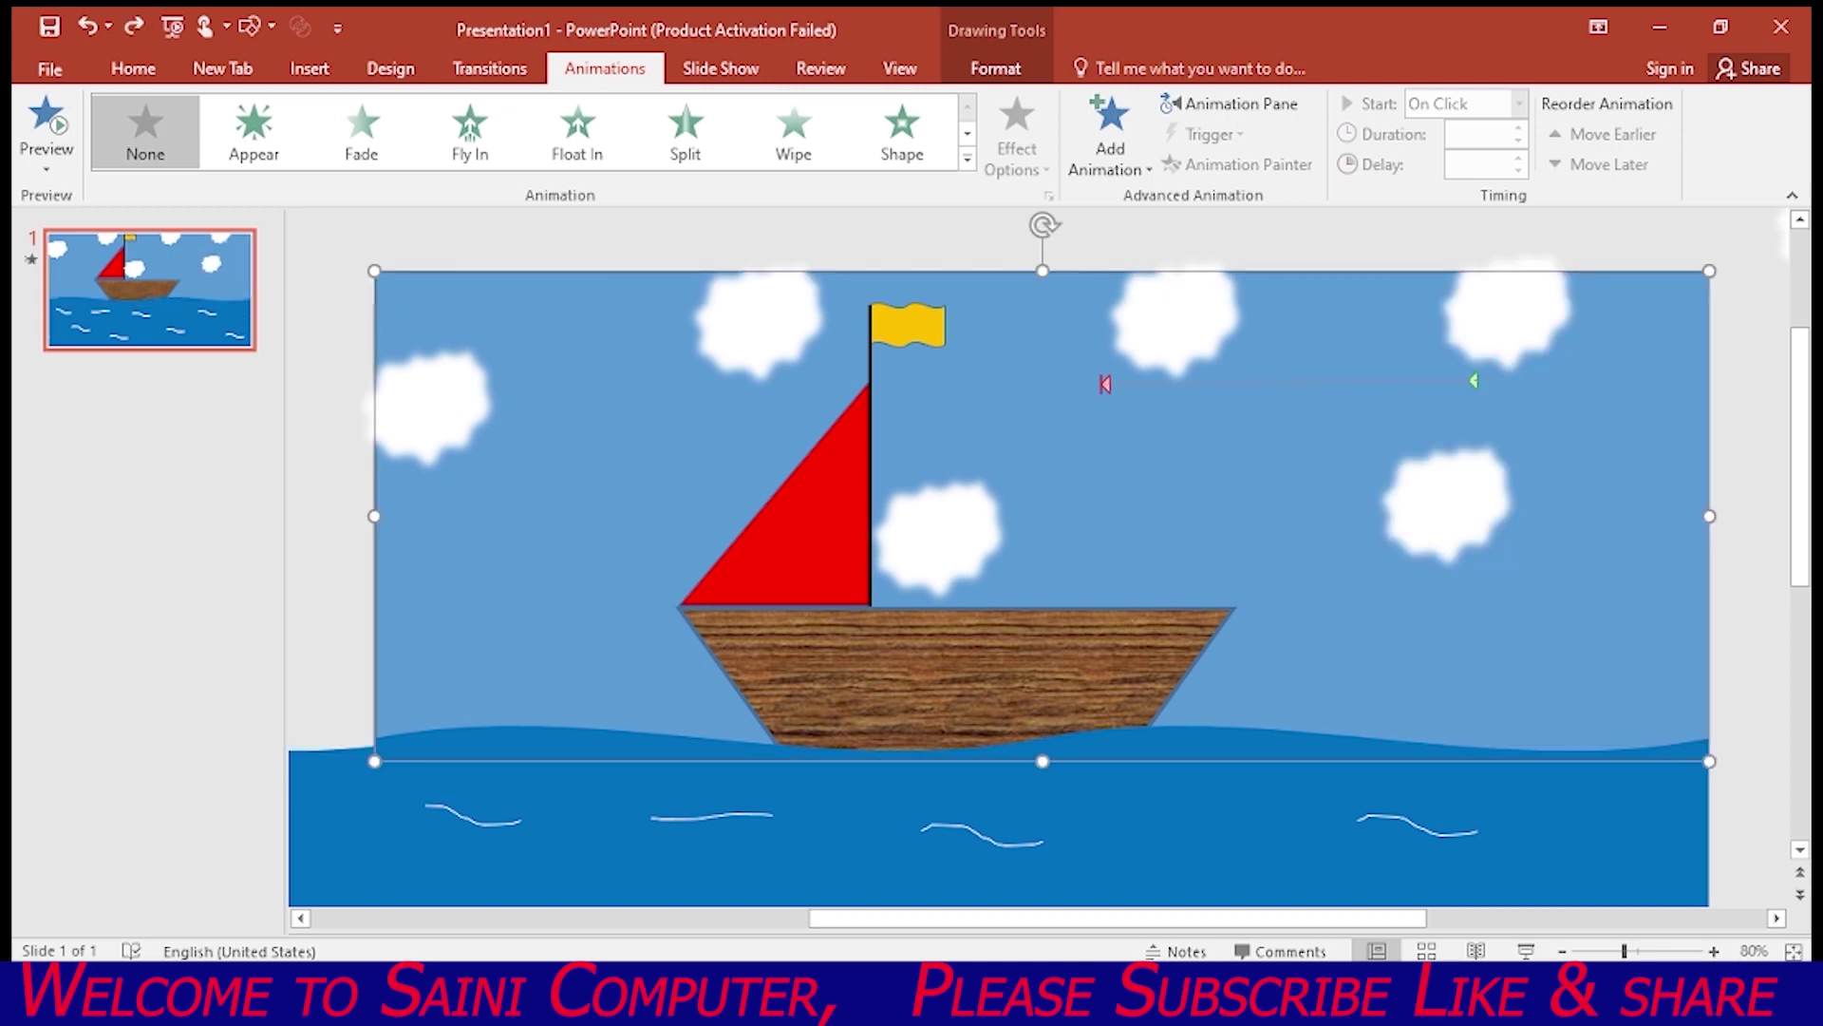
{"action": "key", "text": "Tab"}
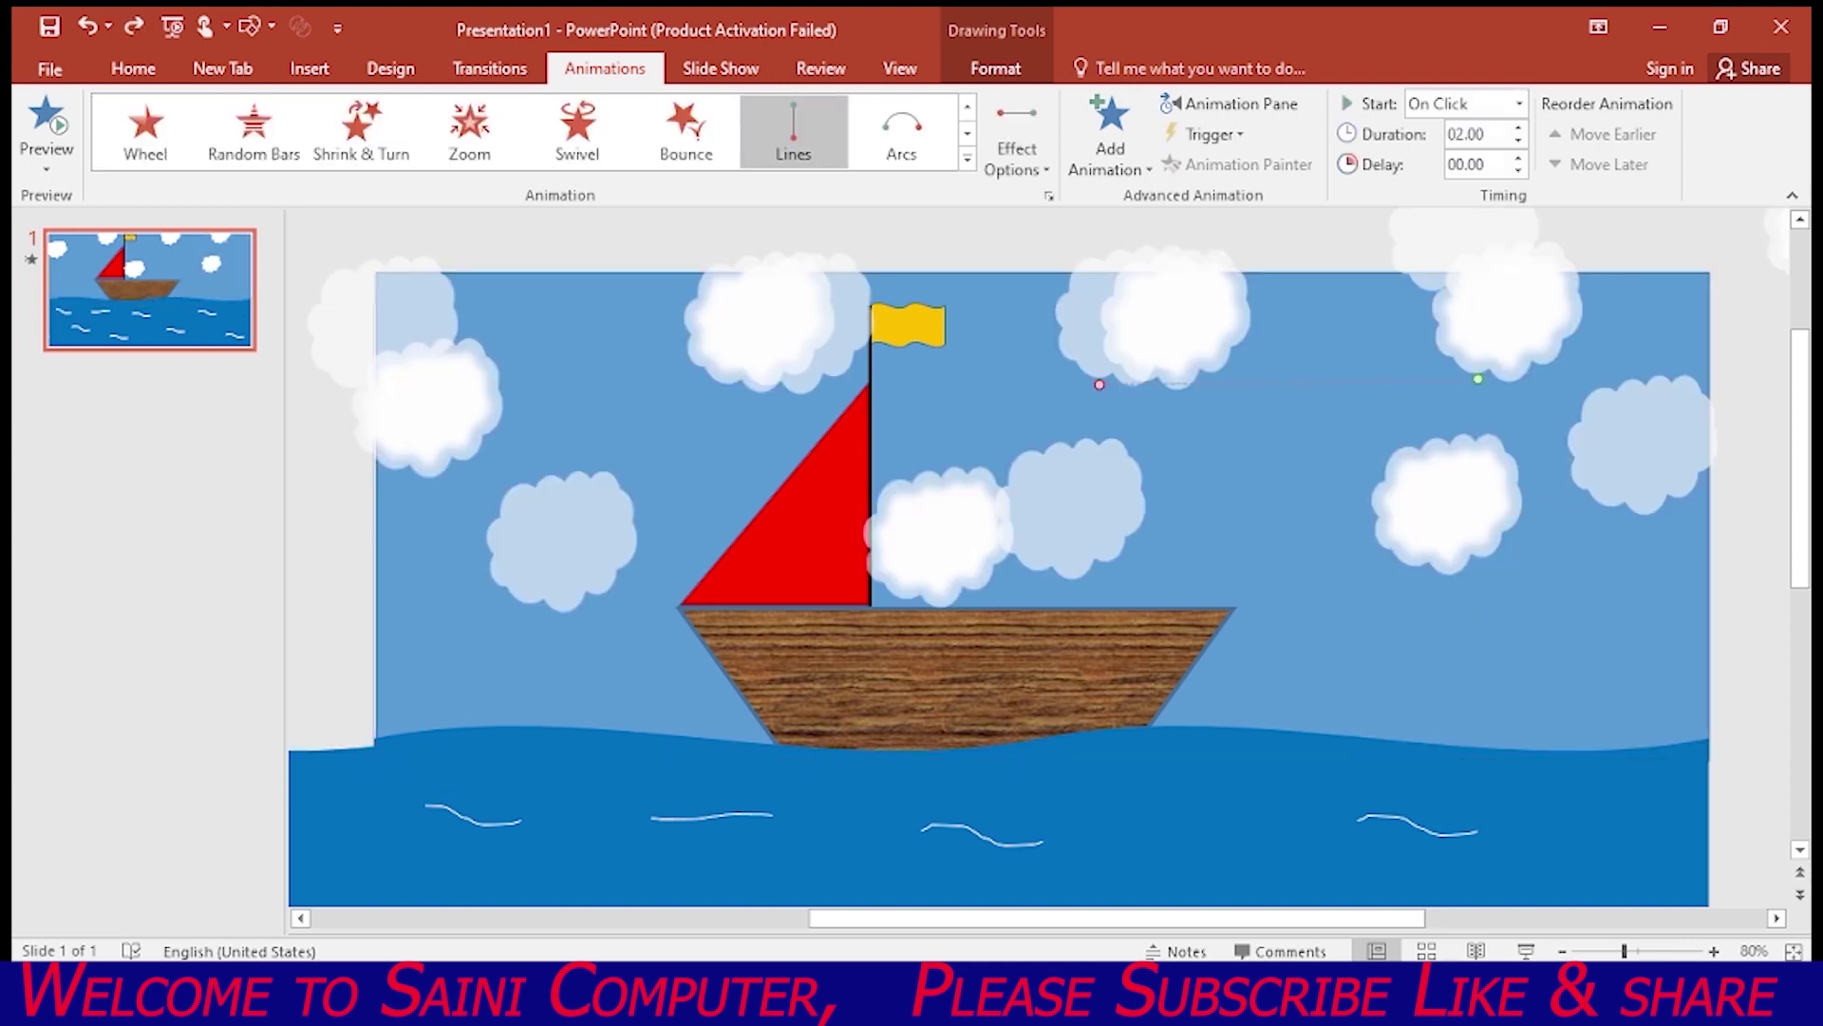
{"action": "key", "text": "ctrl+y"}
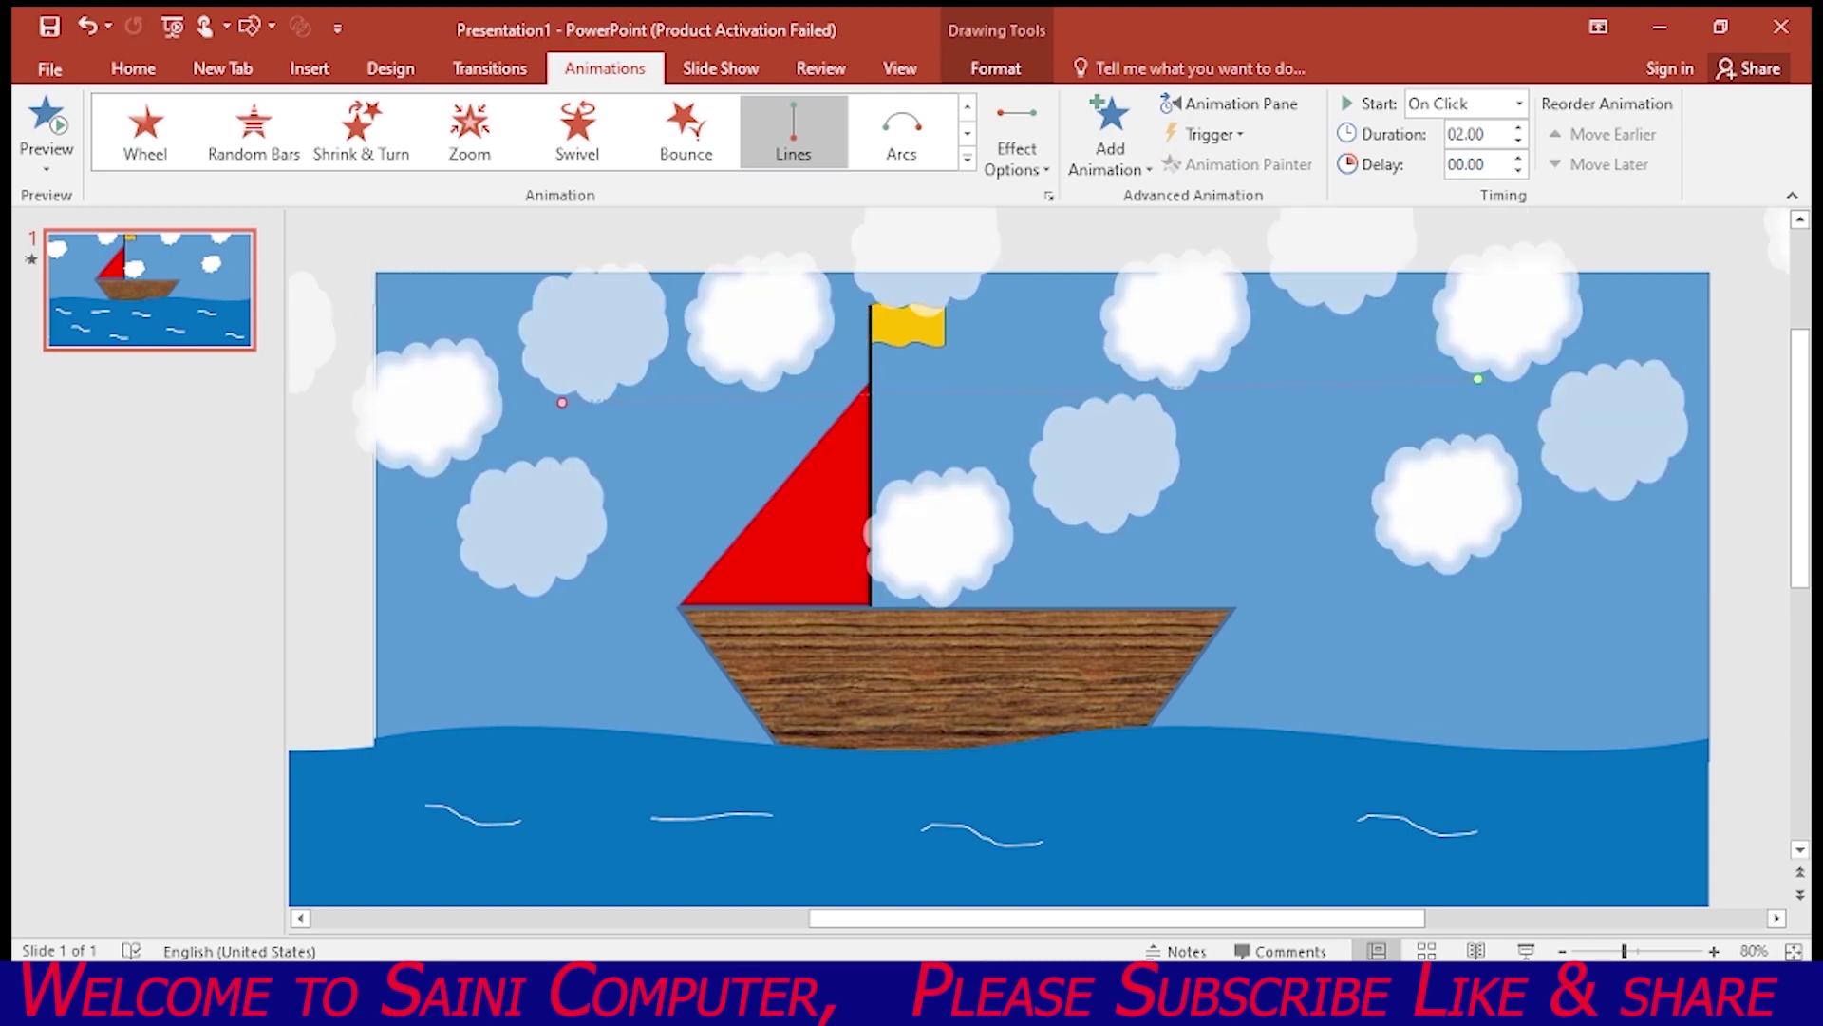
{"action": "key", "text": "Tab"}
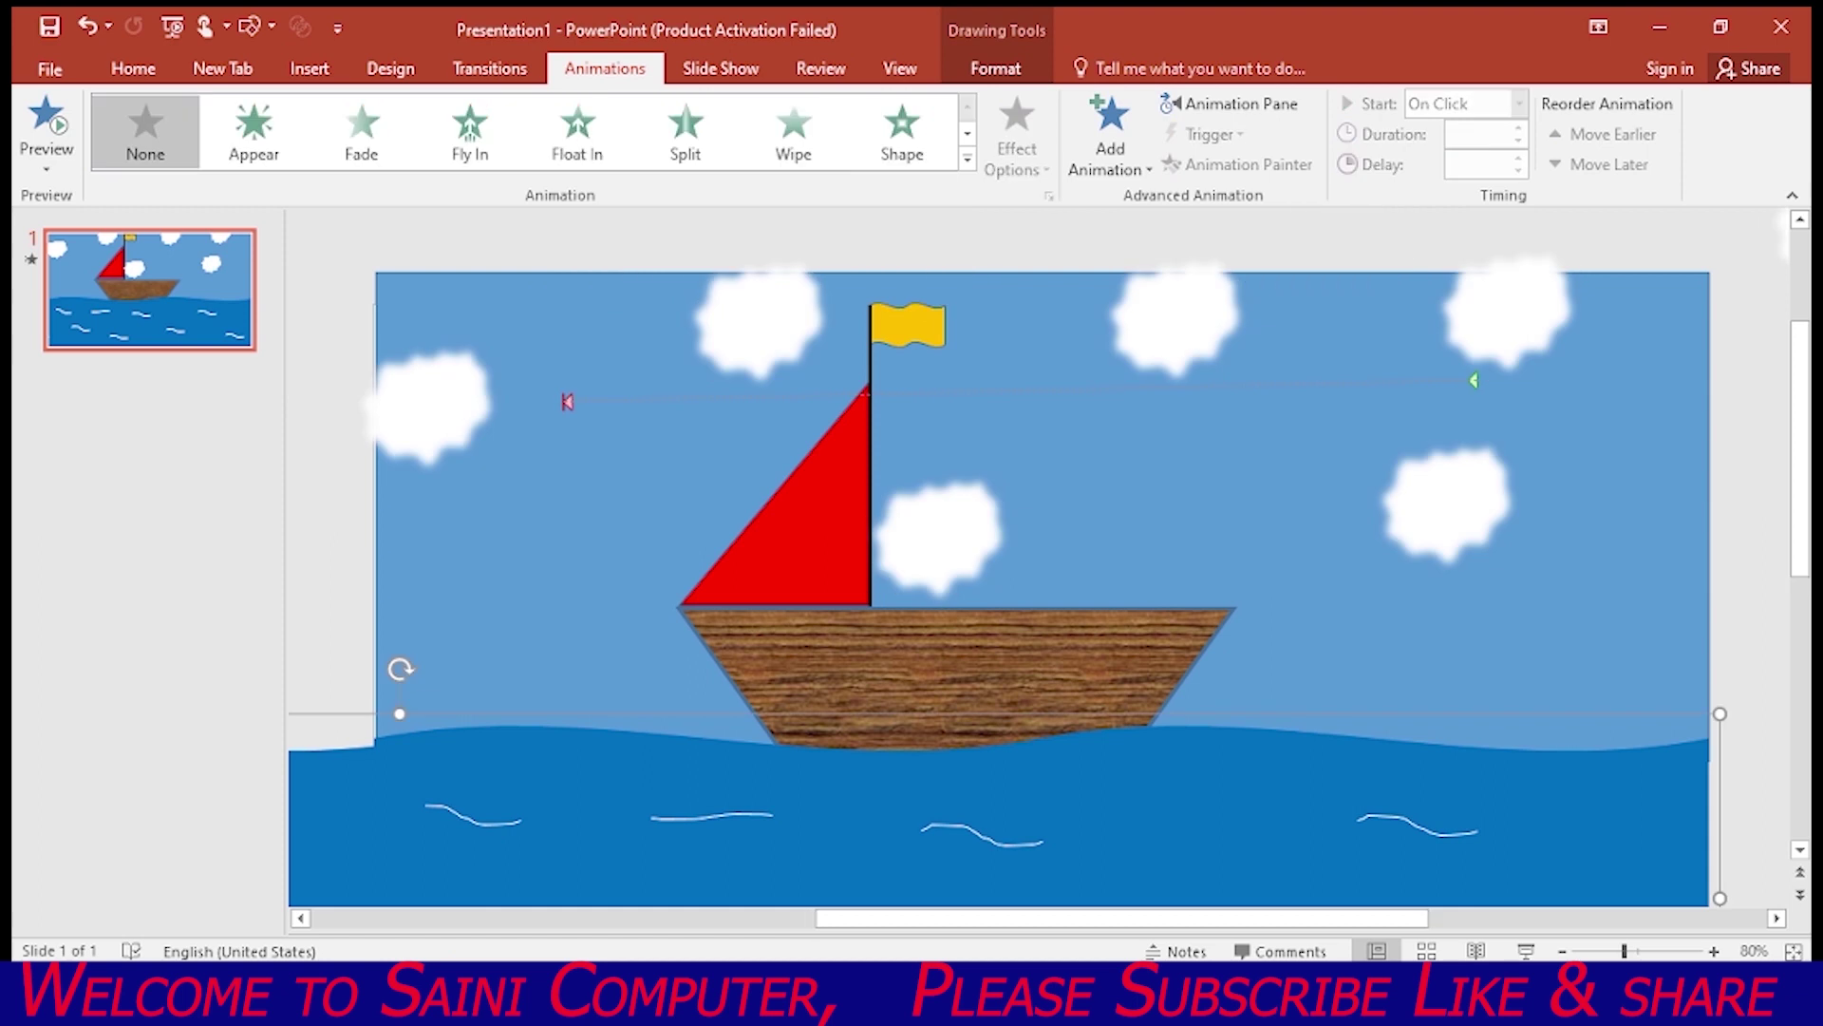
{"action": "left_click_drag", "start_coordinate": [1799, 449], "coordinate": [1799, 634]}
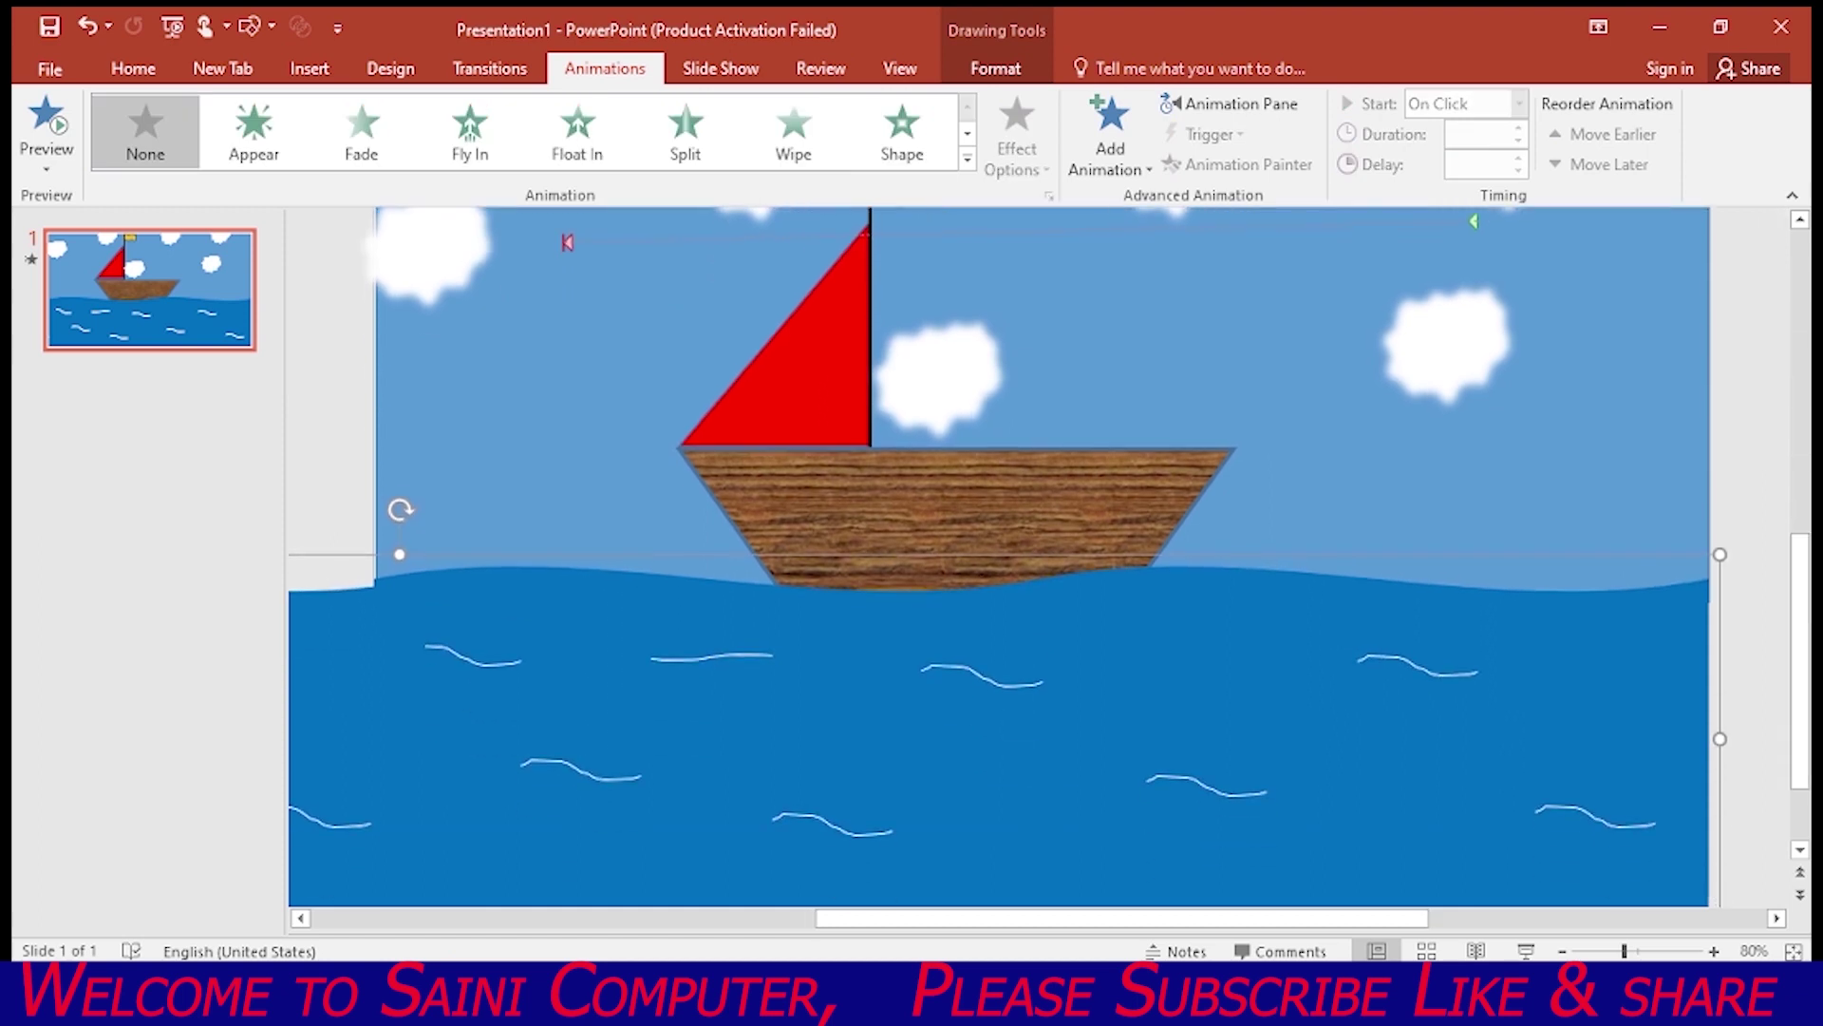
Select the whole sea group and give it the Right motion path
{"action": "right_click", "coordinate": [641, 465]}
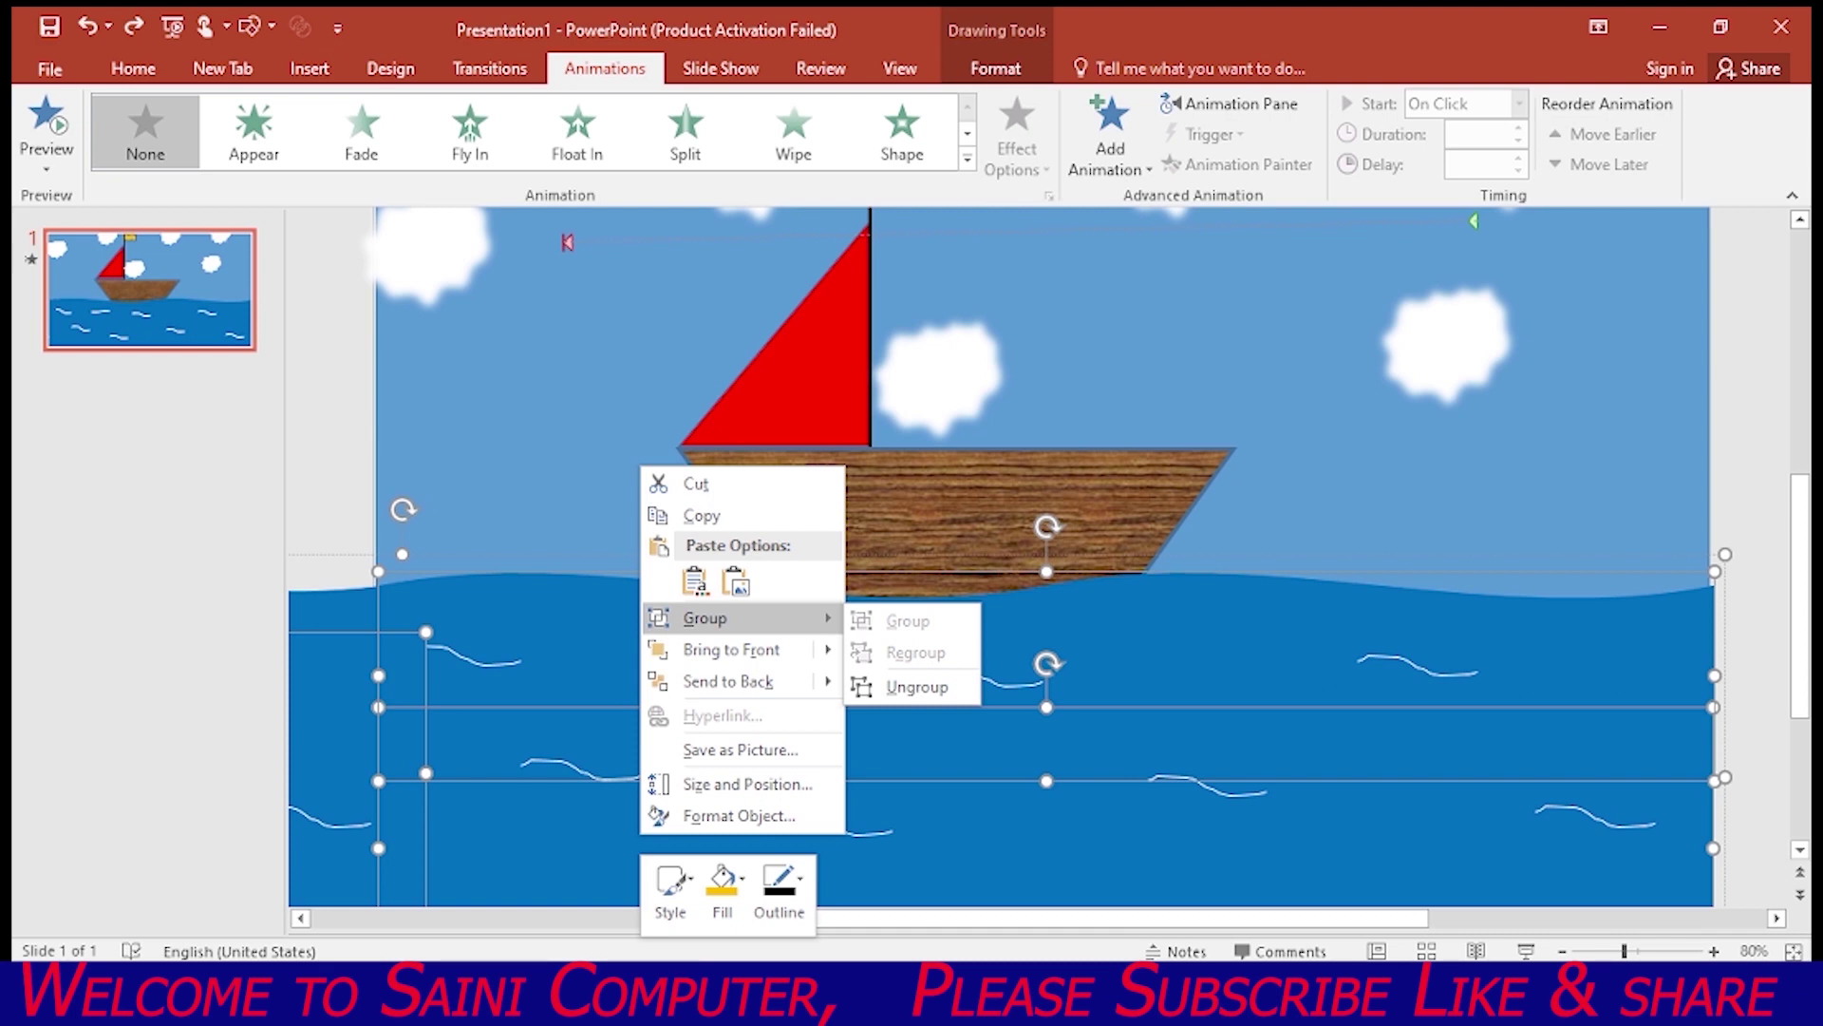
{"action": "left_click", "coordinate": [916, 686]}
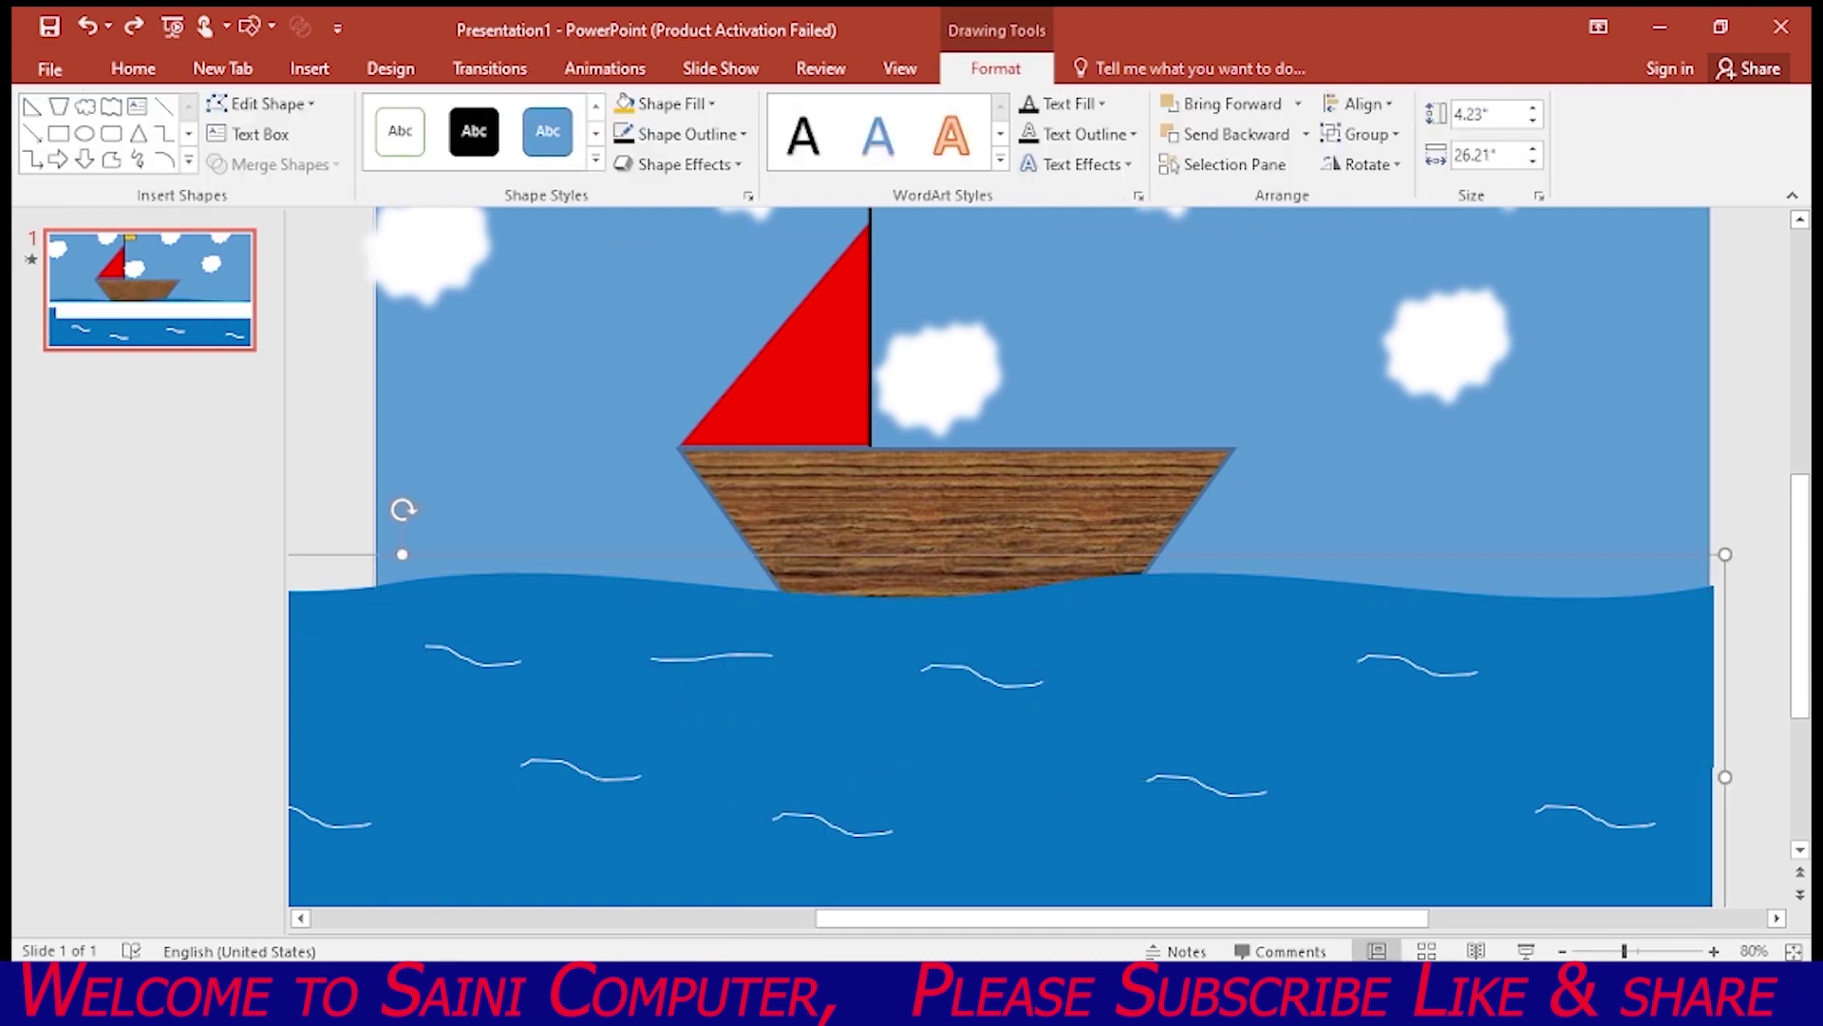
{"action": "left_click", "coordinate": [605, 68]}
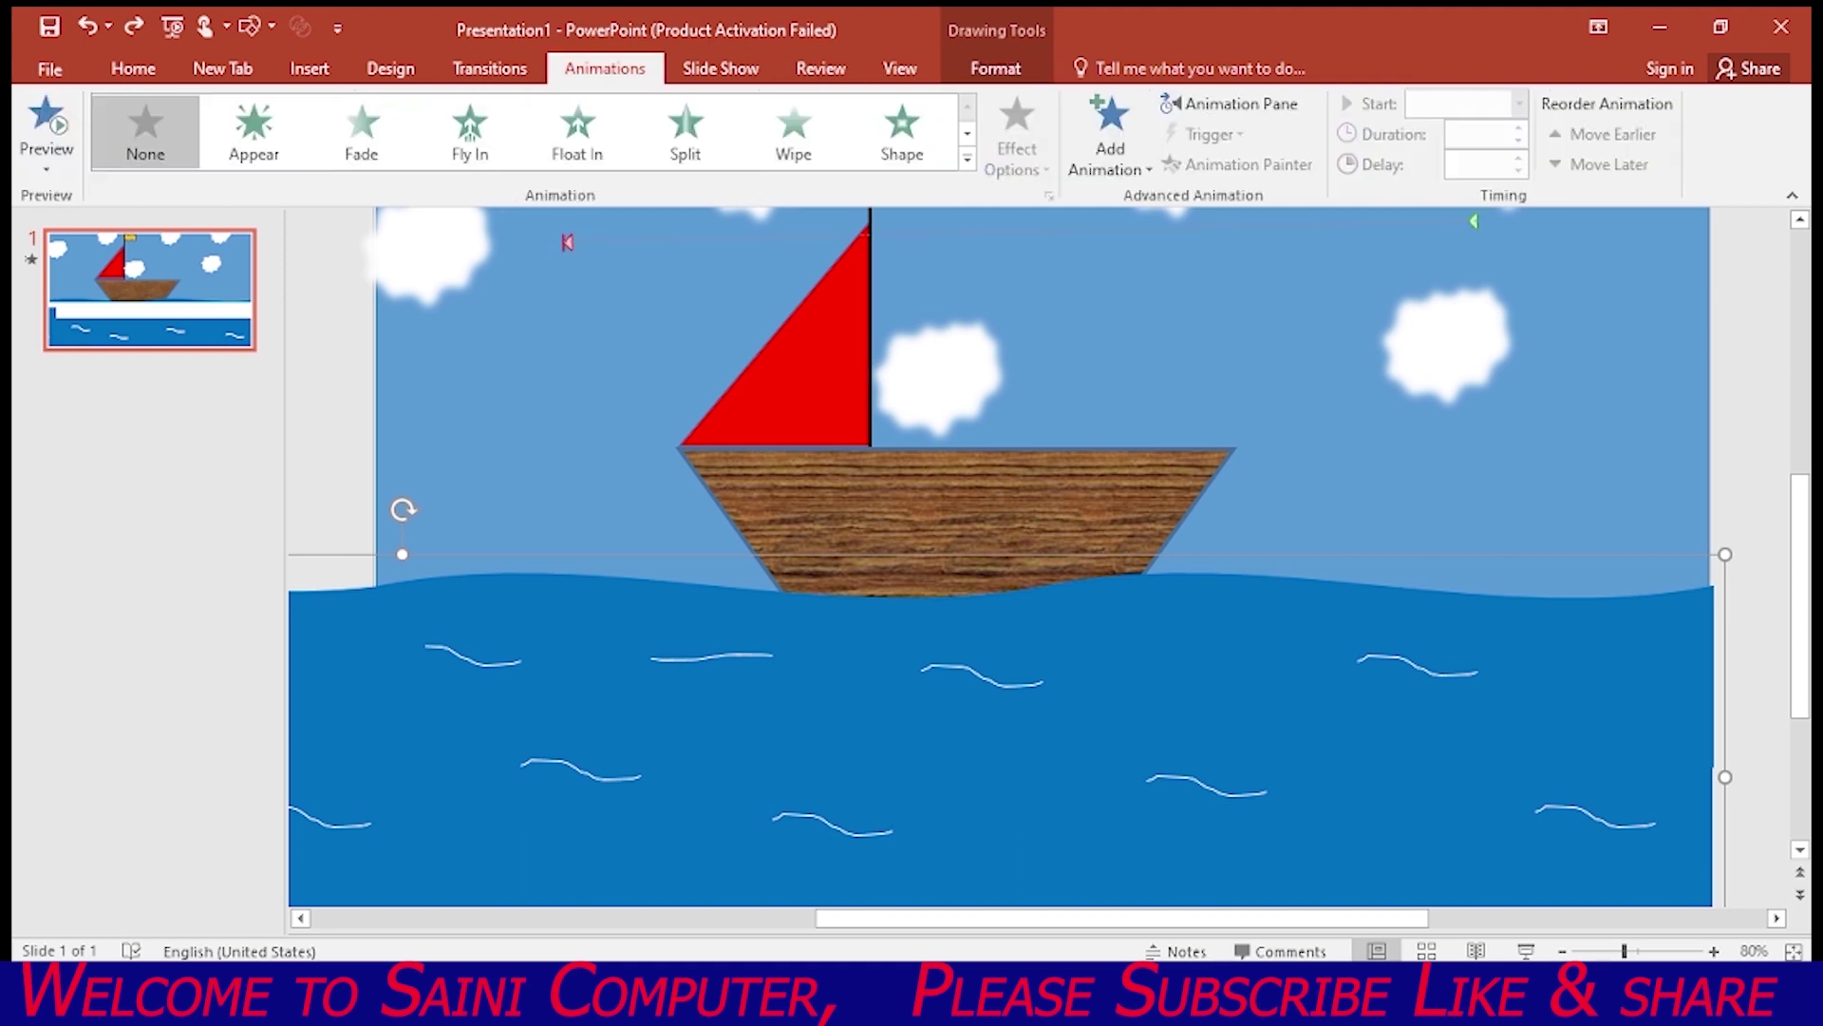
{"action": "left_click", "coordinate": [967, 158]}
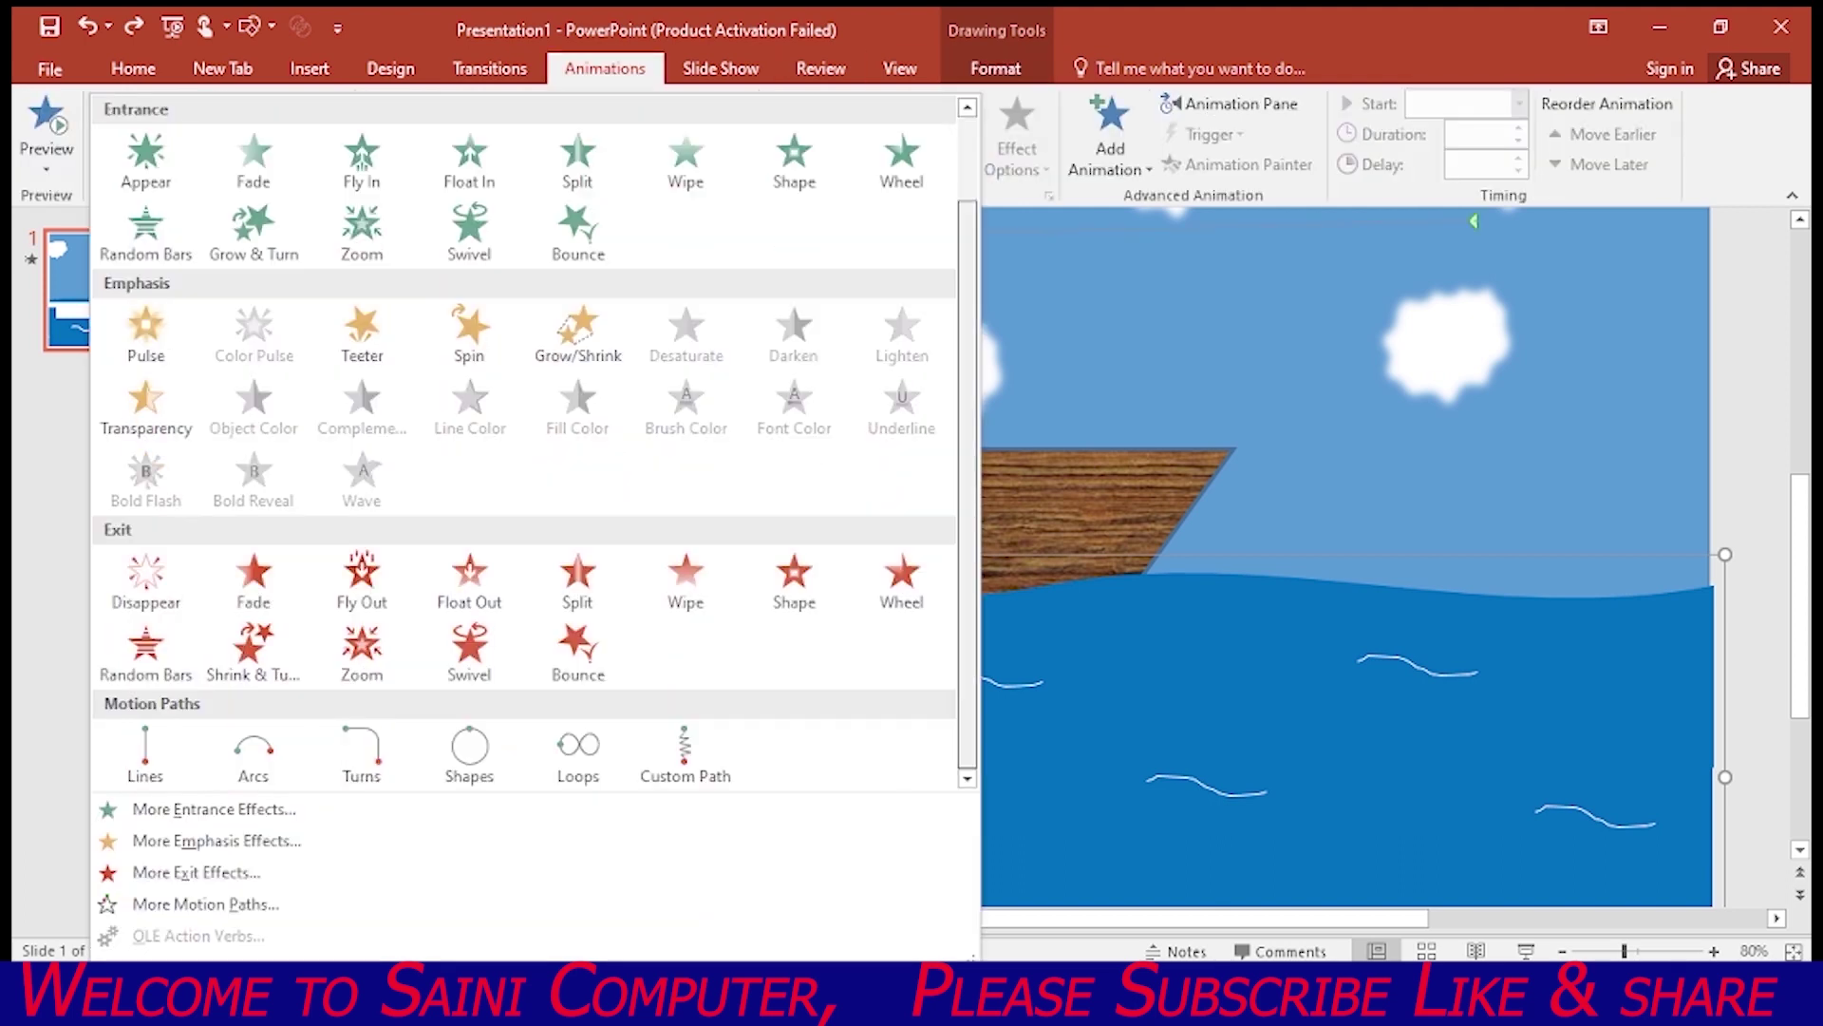
{"action": "left_click", "coordinate": [205, 903]}
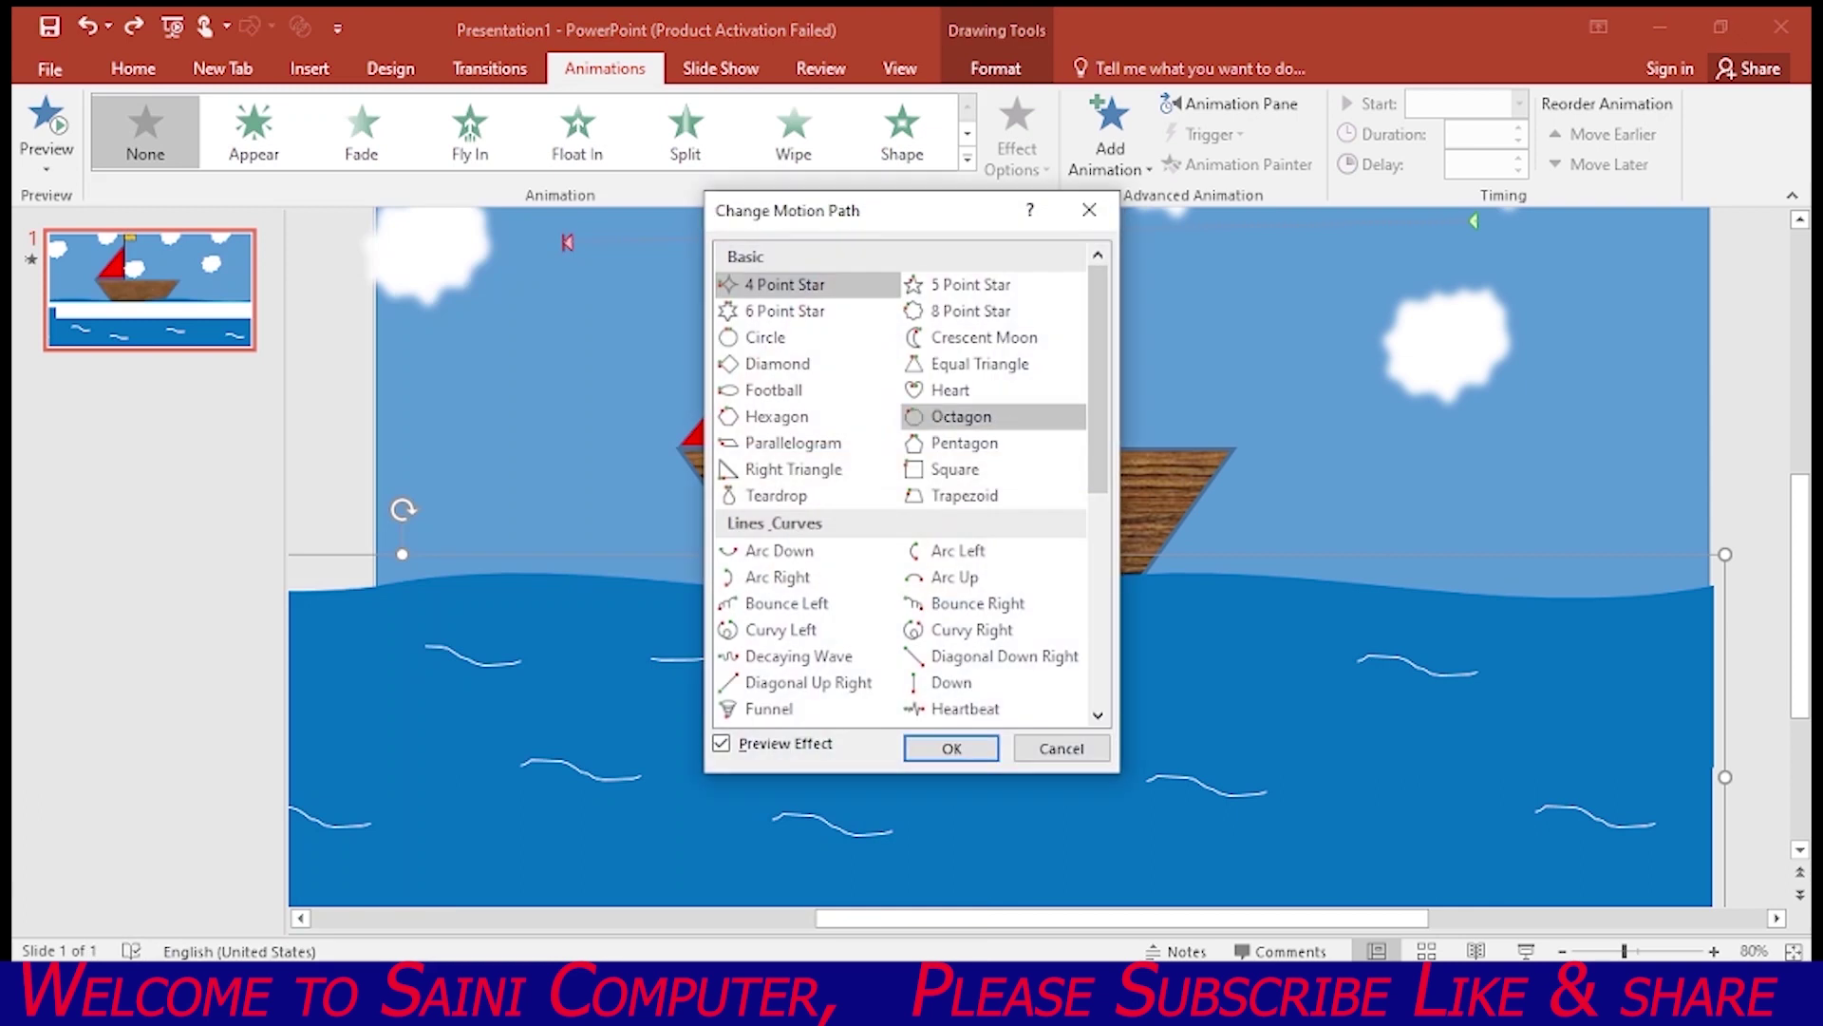
{"action": "left_click_drag", "start_coordinate": [1097, 304], "coordinate": [1097, 588]}
{"action": "left_click", "coordinate": [950, 288]}
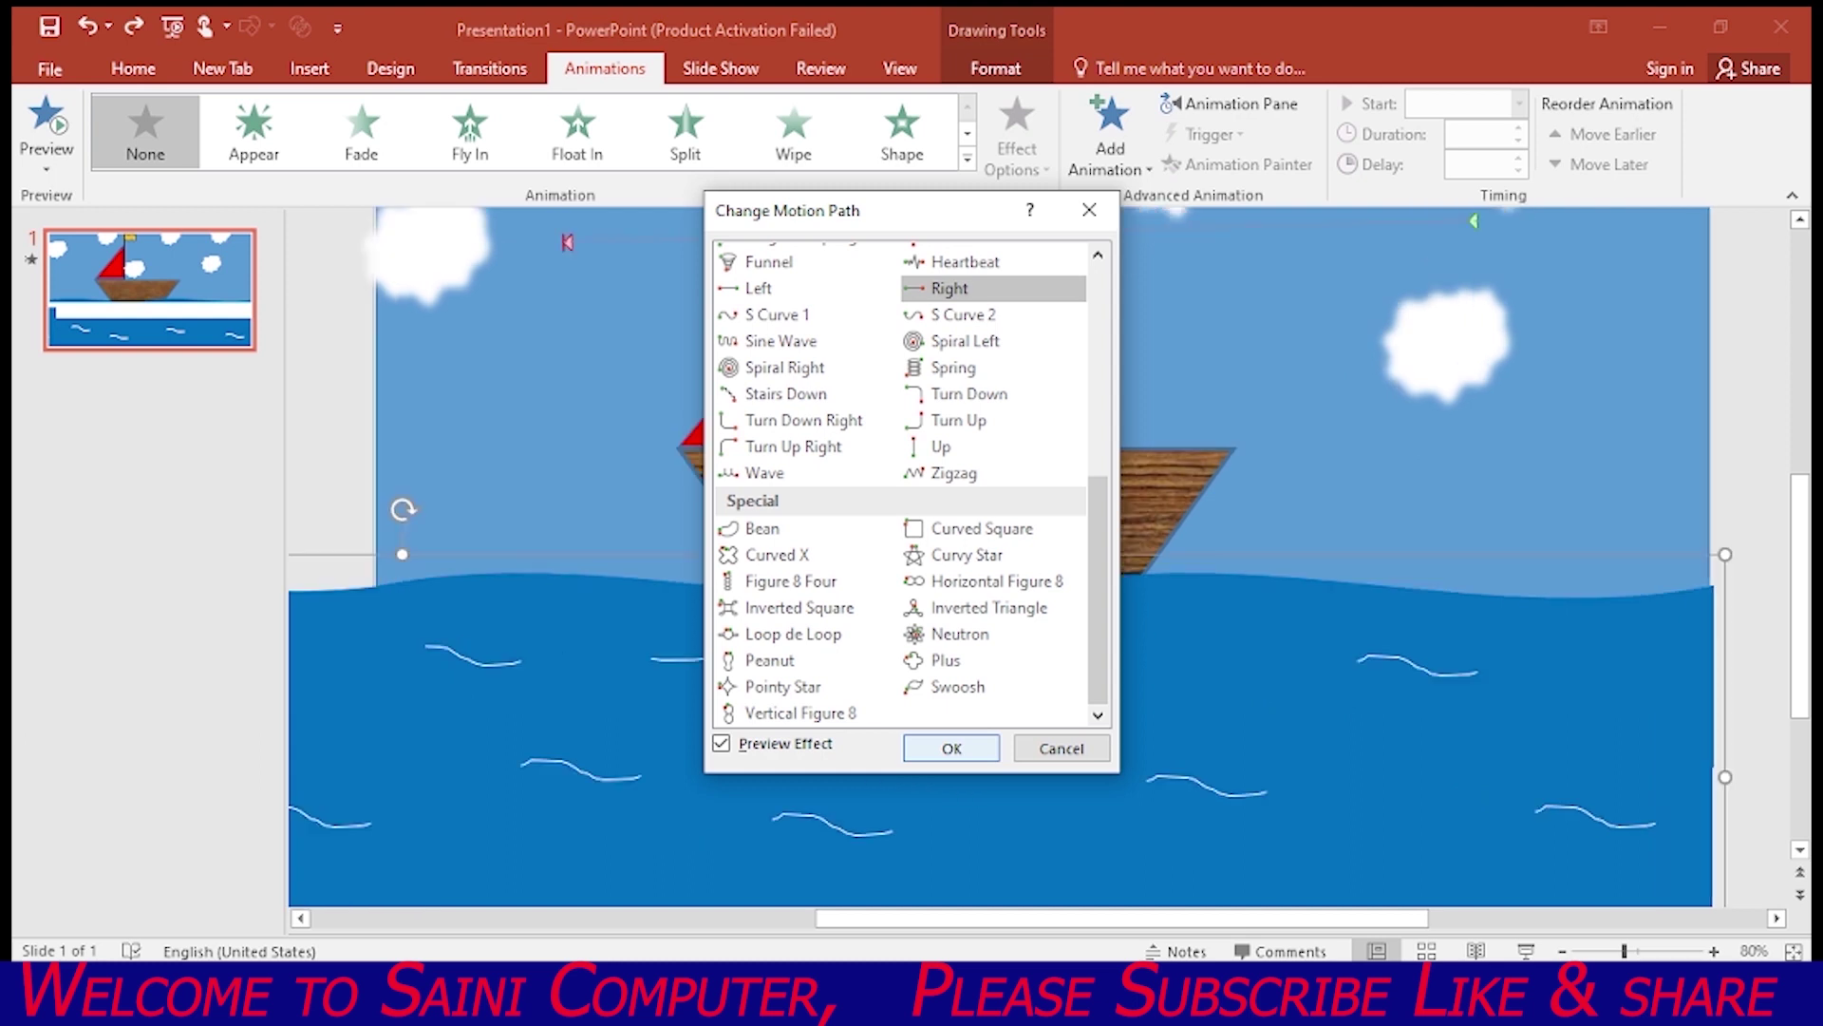
{"action": "left_click", "coordinate": [952, 749]}
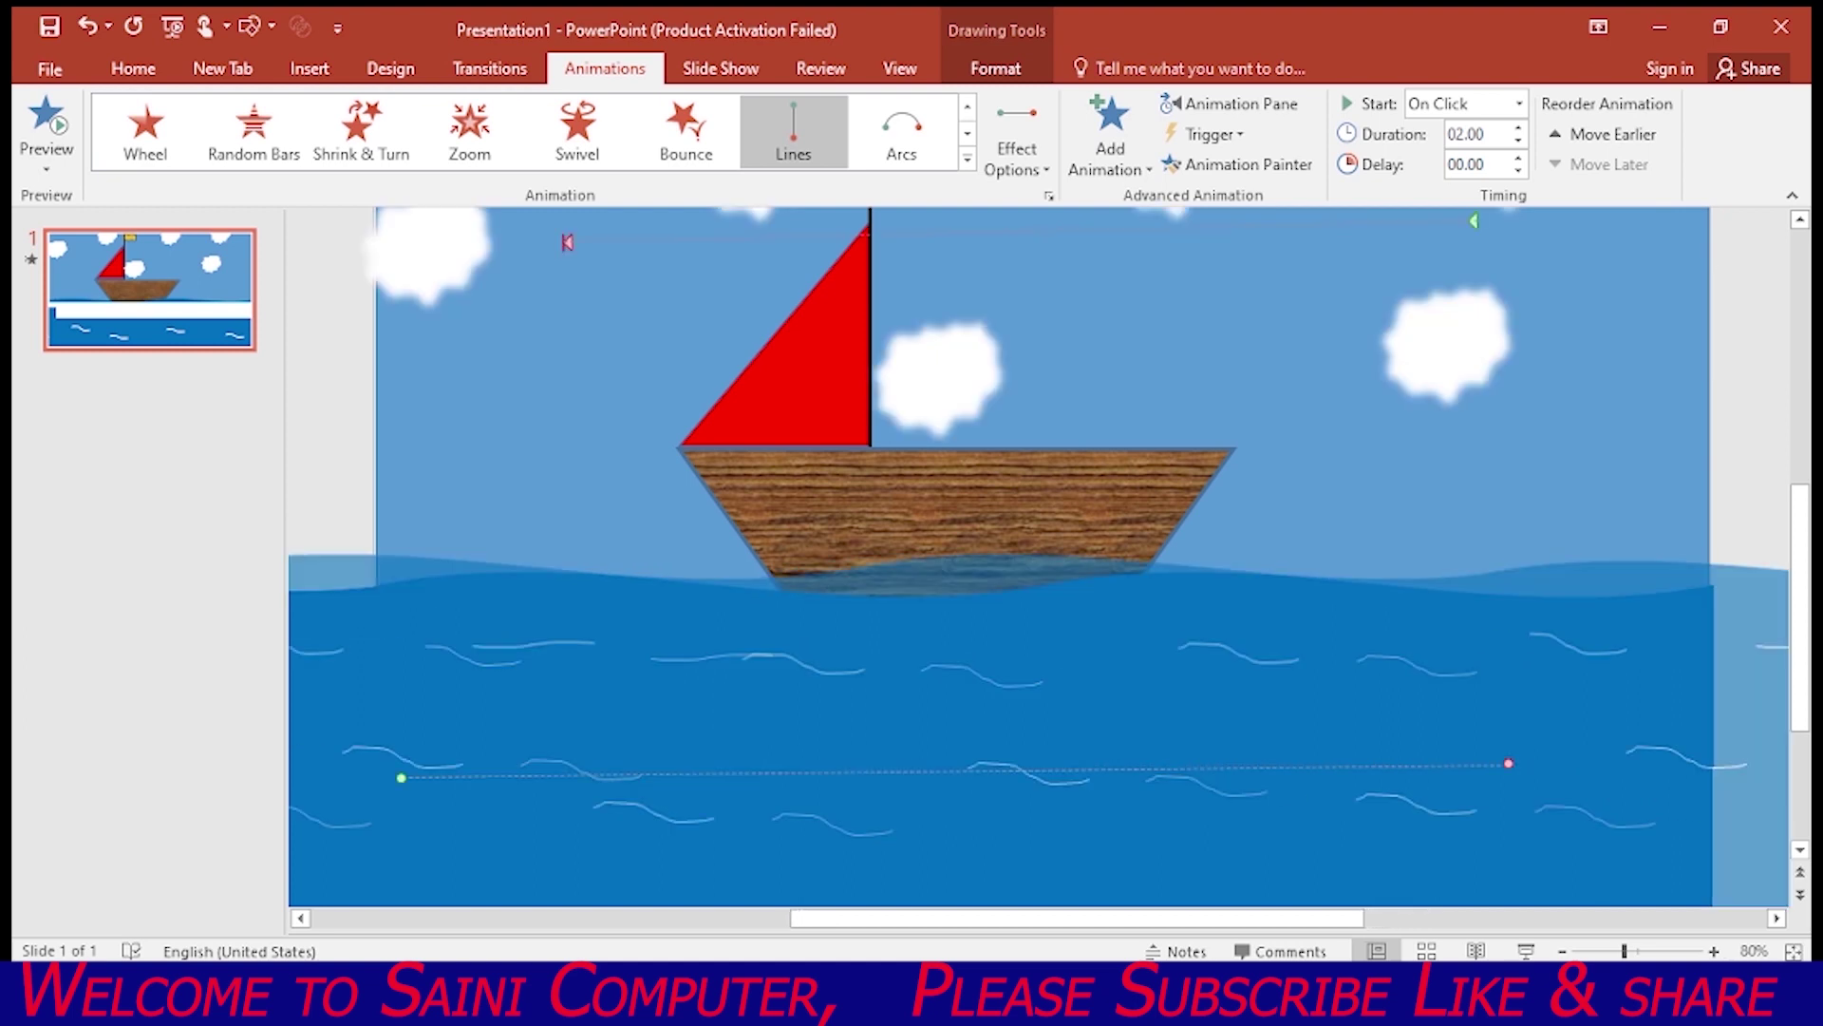
Apply the Spin emphasis animation to the sailboat picture
{"action": "left_click", "coordinate": [955, 513]}
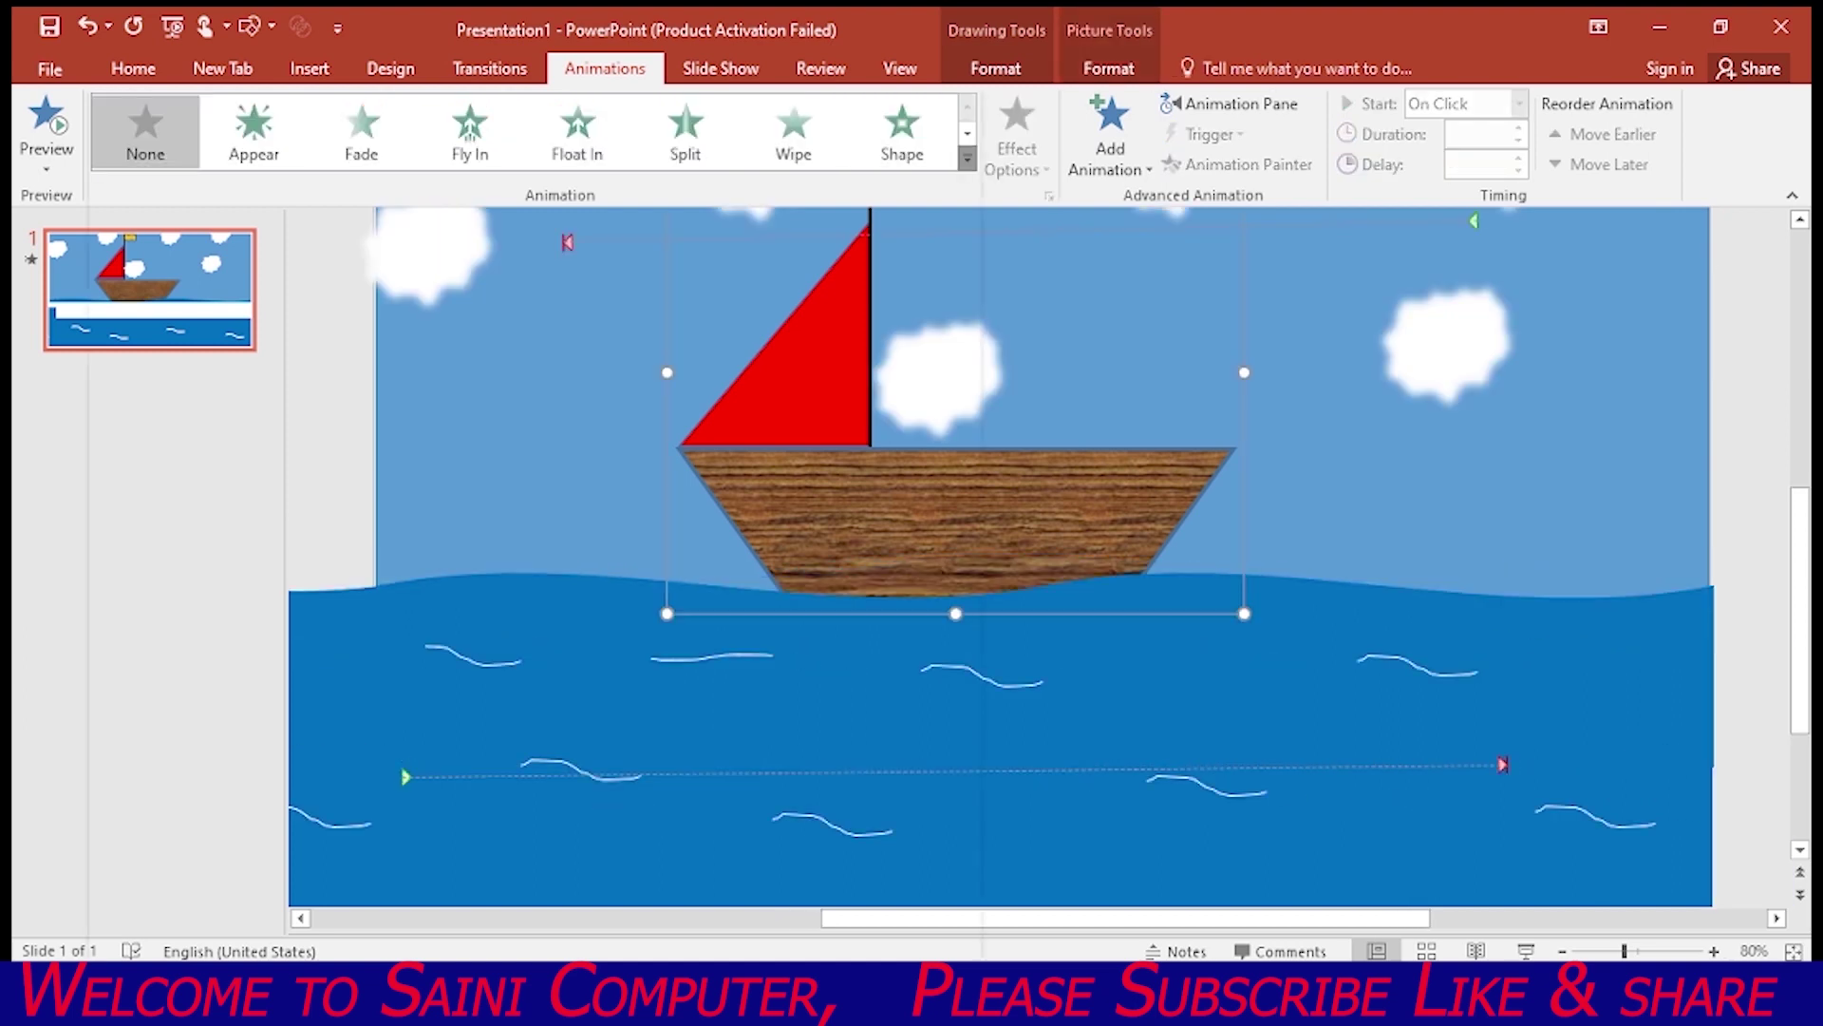
{"action": "left_click", "coordinate": [966, 158]}
{"action": "scroll", "coordinate": [535, 444], "scroll_direction": "down", "scroll_amount": 1}
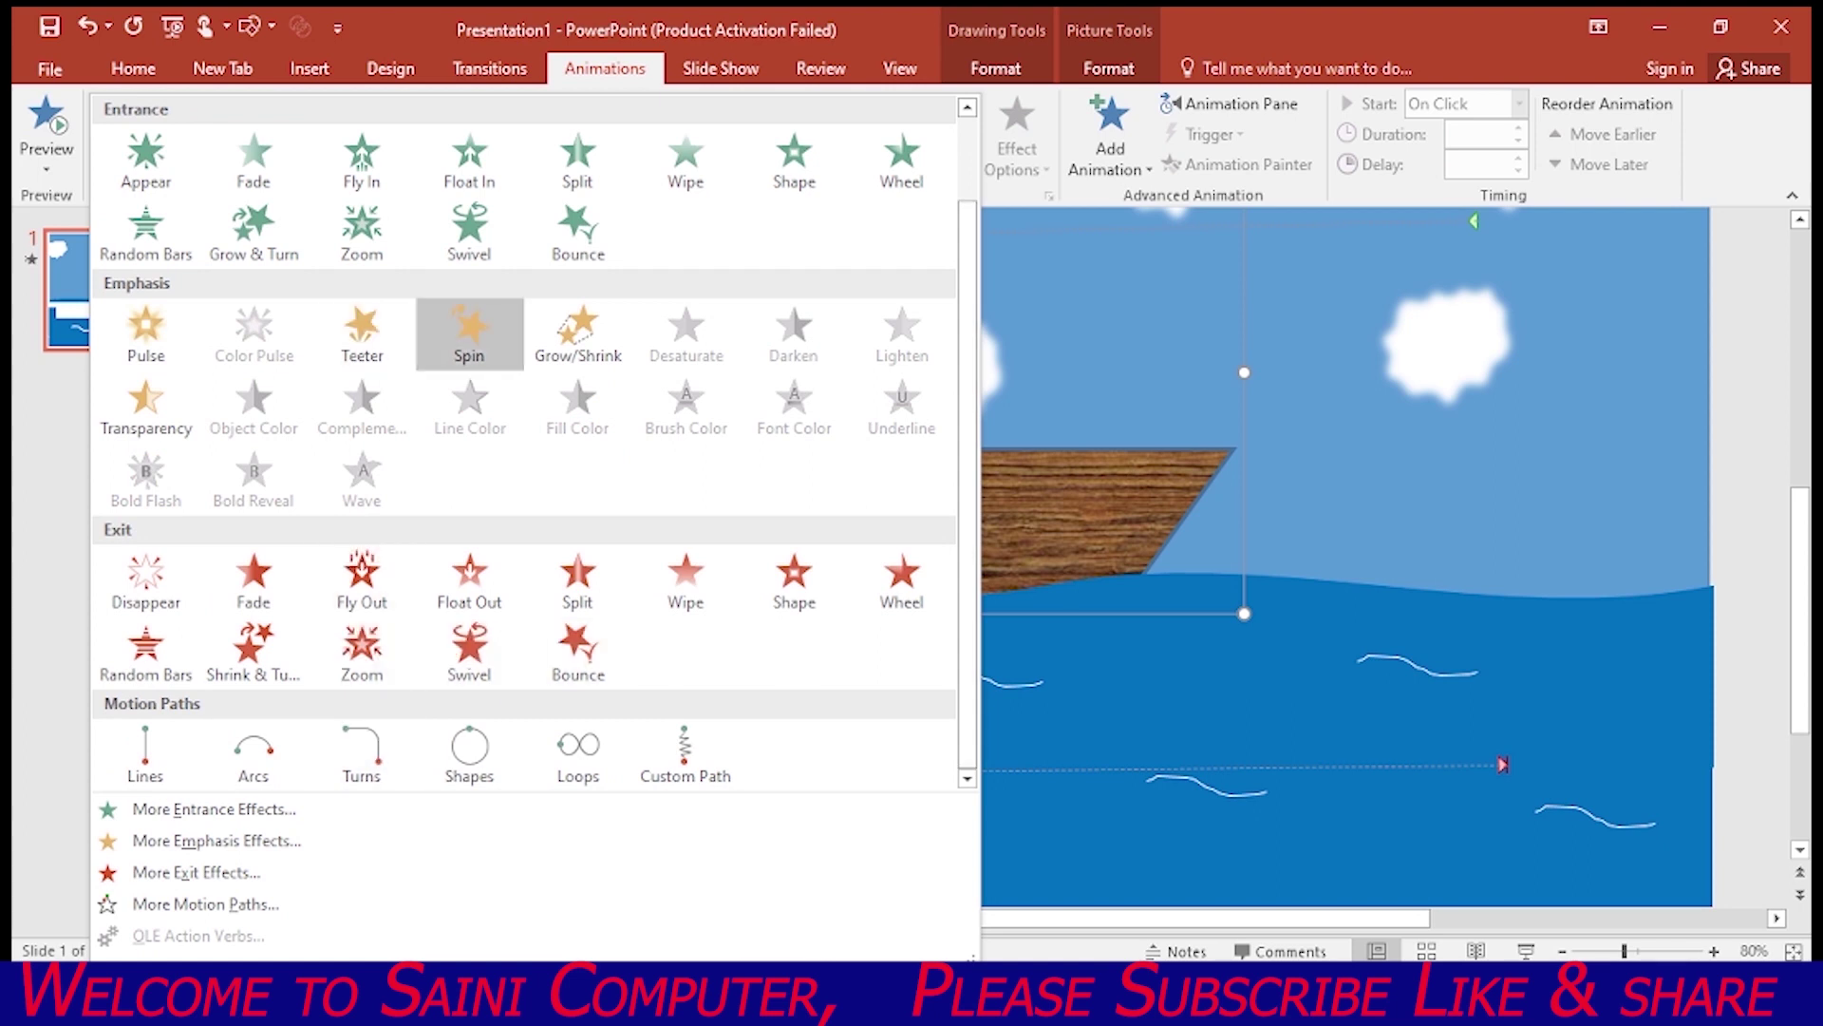
{"action": "left_click", "coordinate": [469, 327]}
Set the boat's Spin timing to start With Previous and repeat 5 times
{"action": "left_click", "coordinate": [1230, 104]}
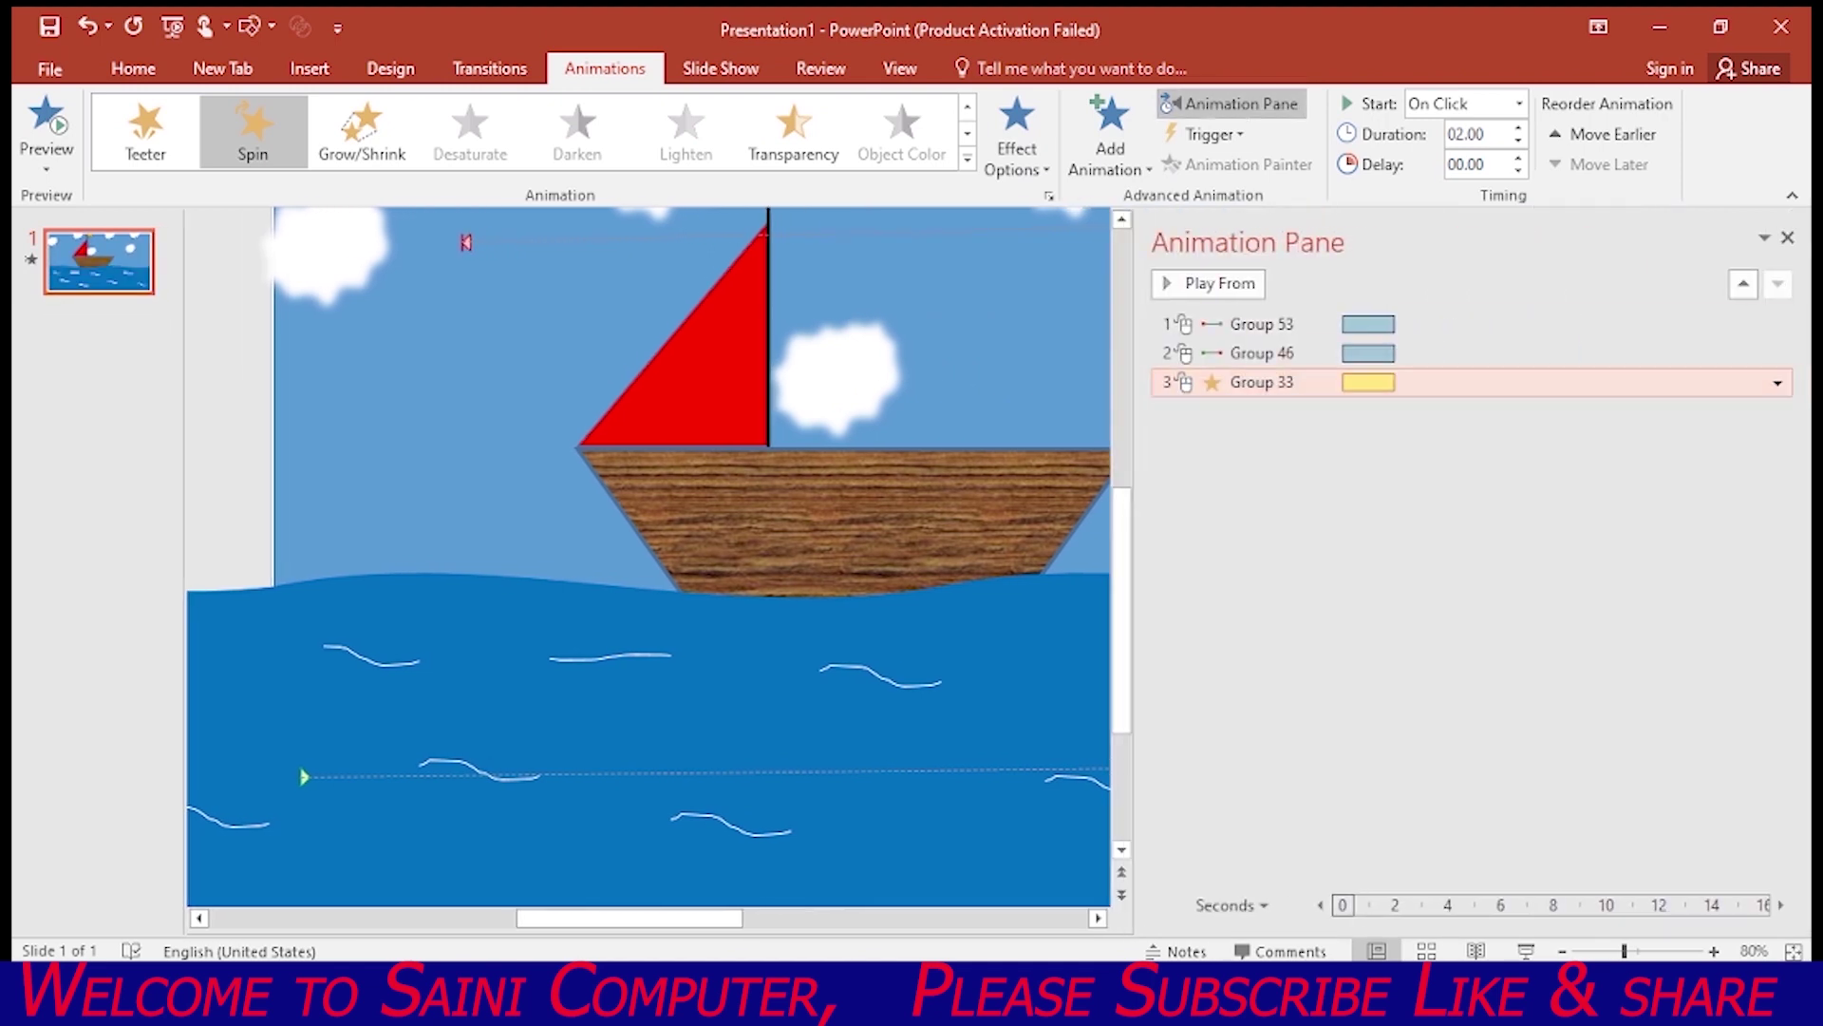
{"action": "left_click", "coordinate": [1777, 383]}
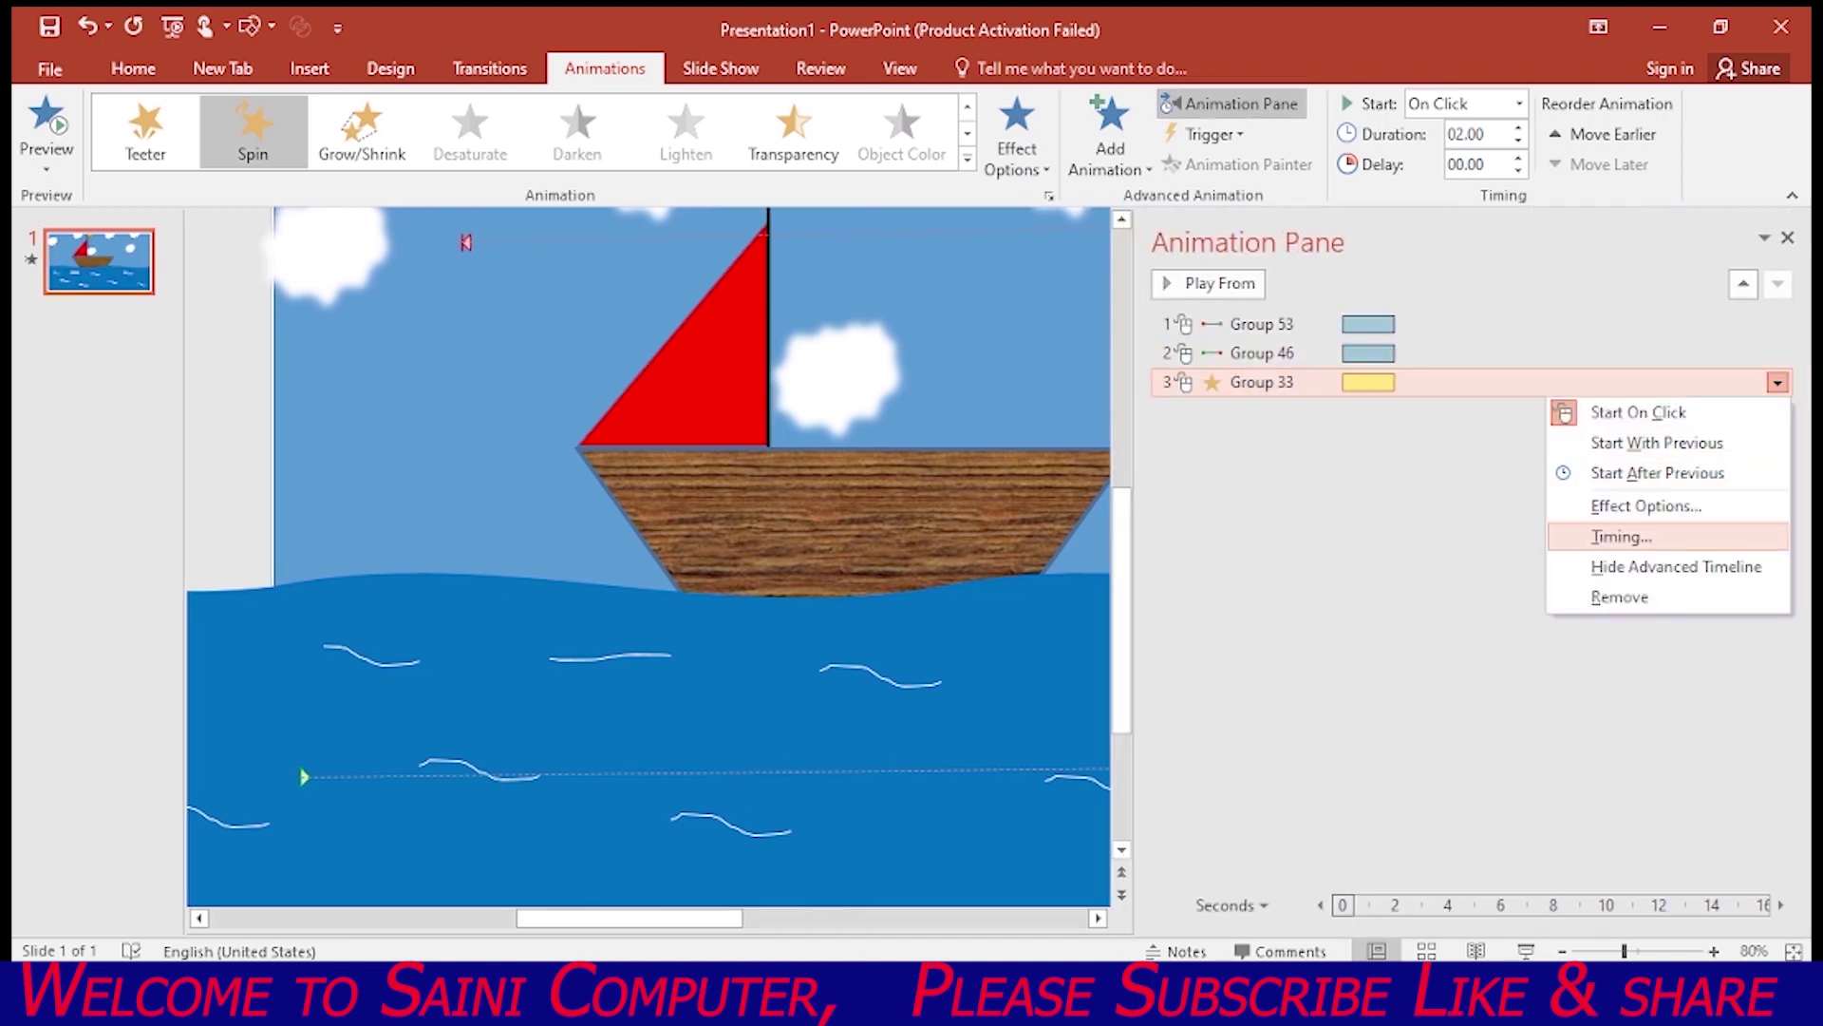
{"action": "left_click", "coordinate": [1621, 536]}
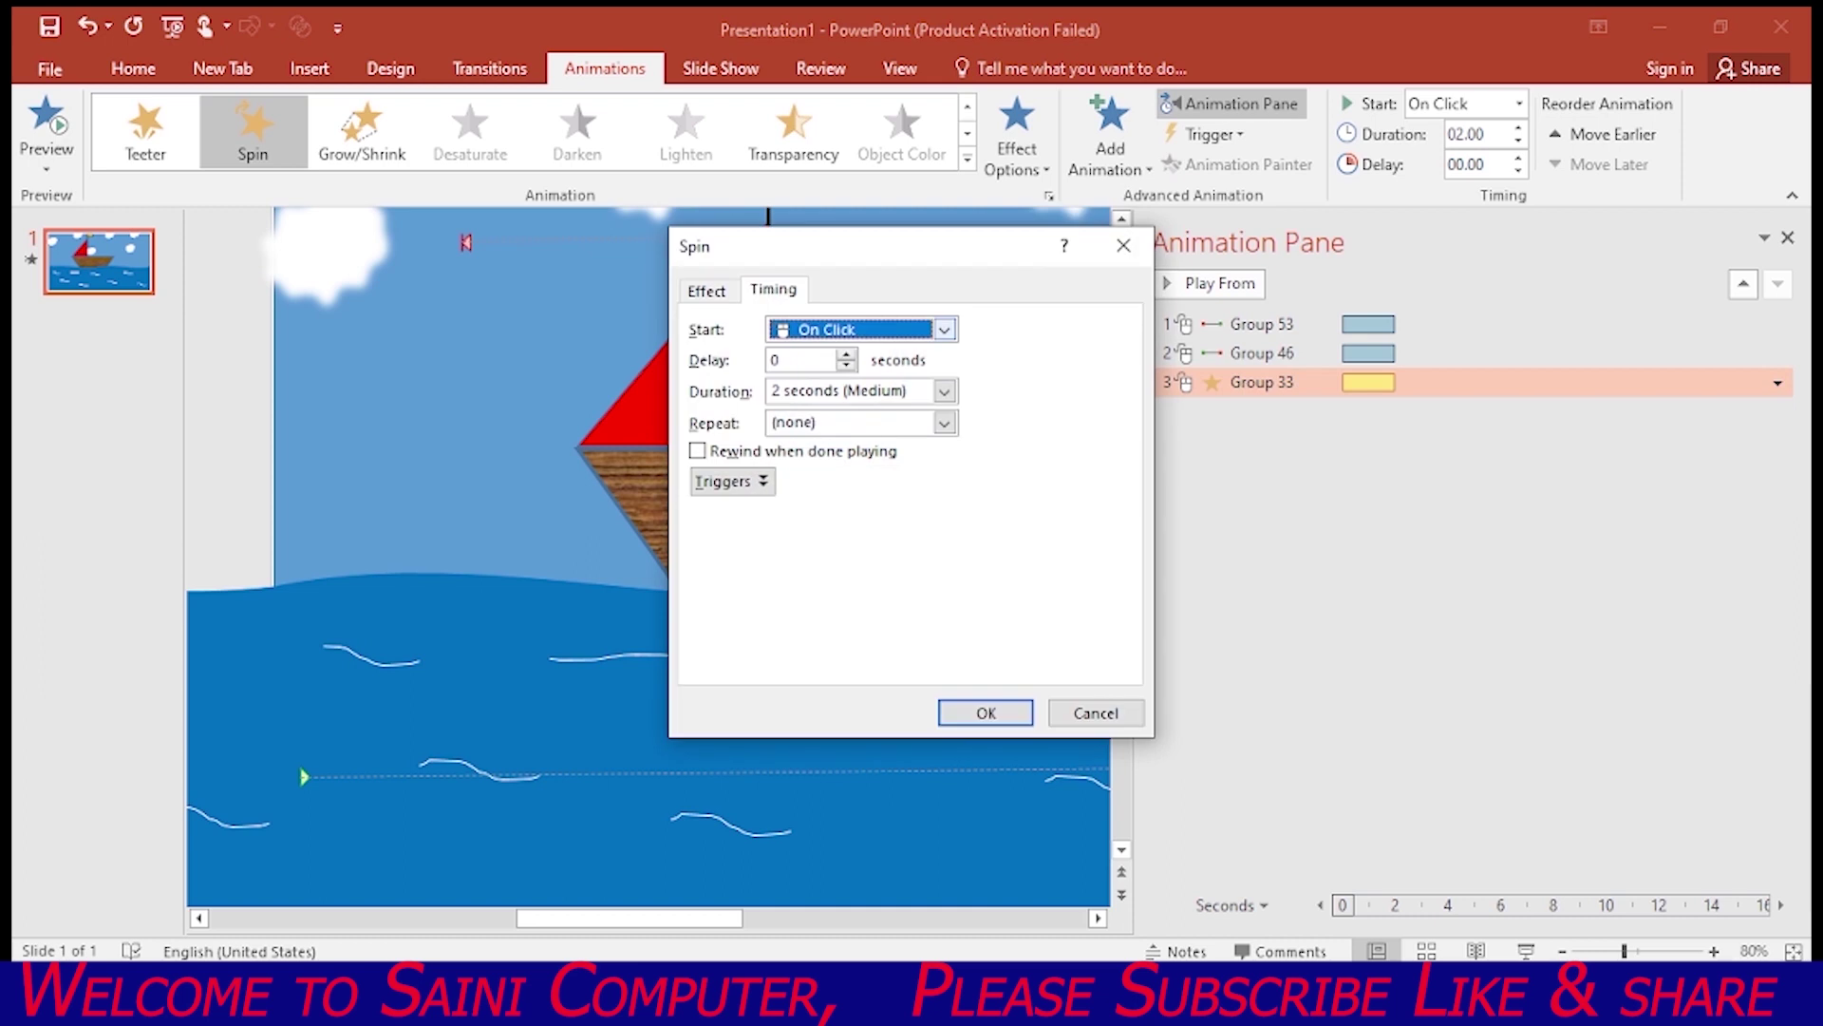
{"action": "left_click", "coordinate": [944, 329]}
{"action": "left_click", "coordinate": [835, 374]}
{"action": "left_click", "coordinate": [855, 422]}
{"action": "left_click", "coordinate": [944, 421]}
{"action": "left_click", "coordinate": [817, 514]}
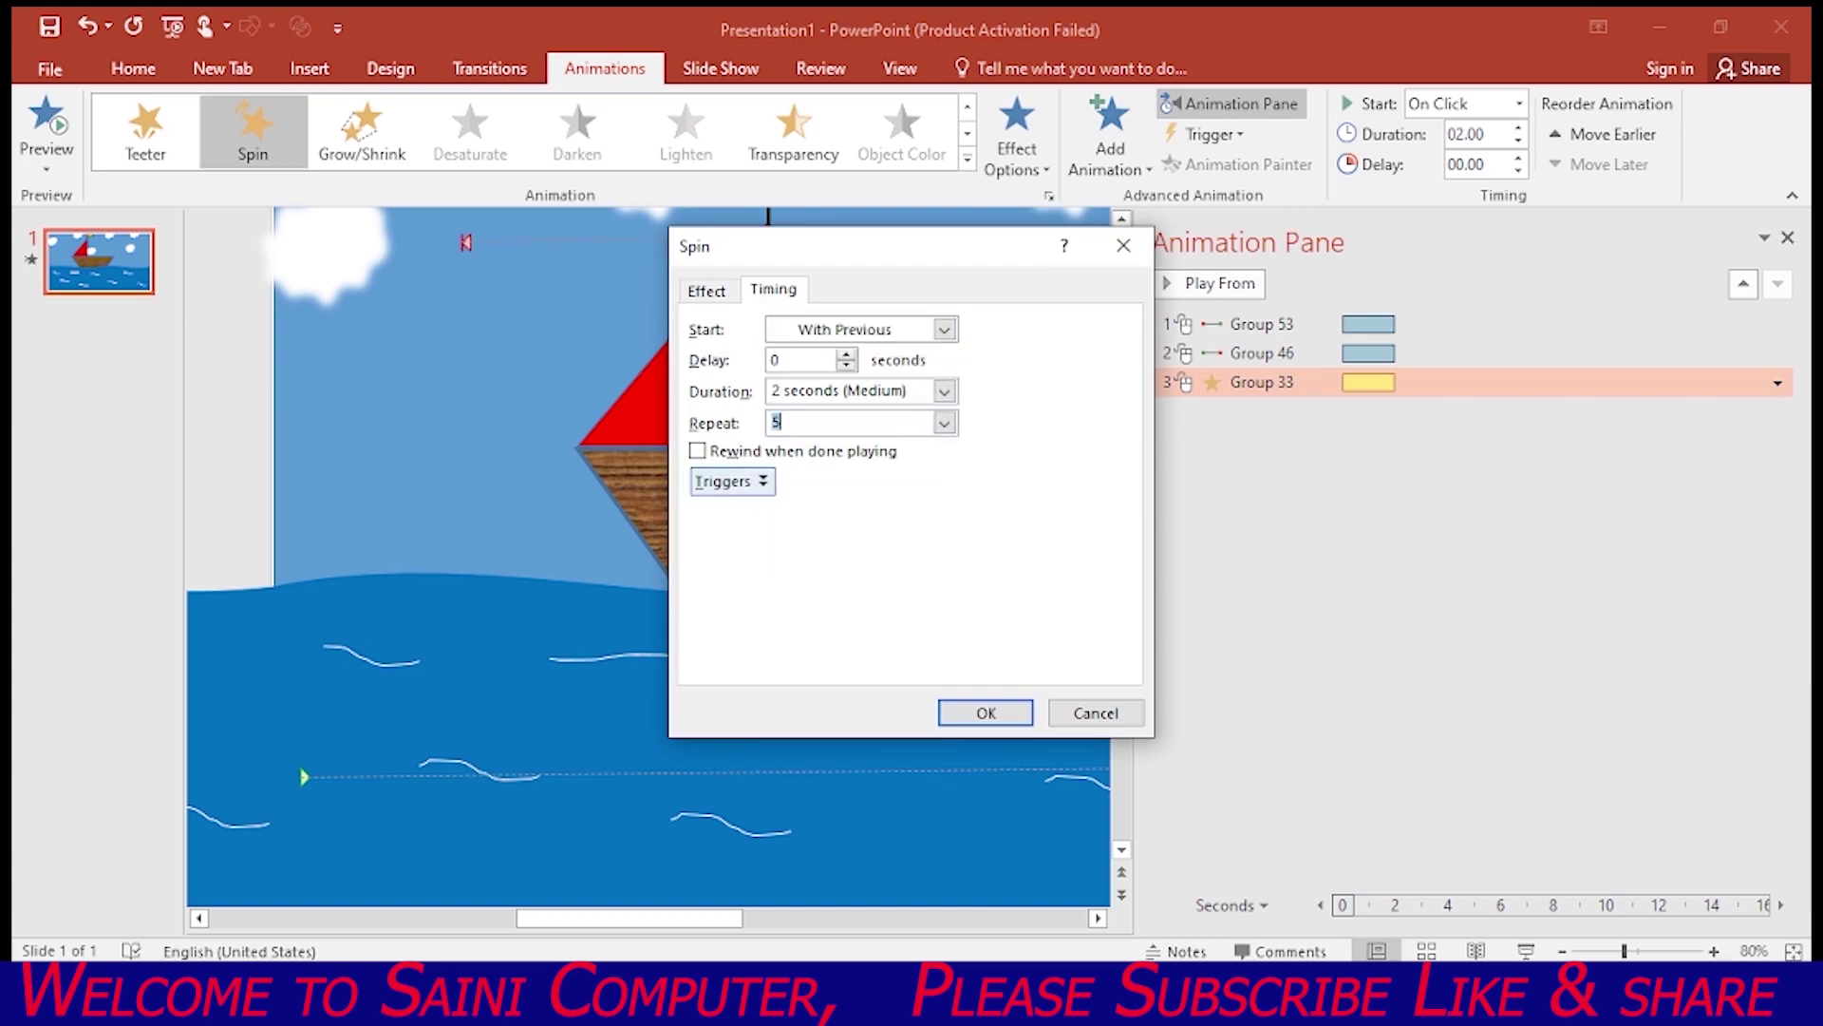
Set the Spin amount to a custom 10° with auto-reverse turned on
{"action": "key", "text": "ctrl+shift+Tab"}
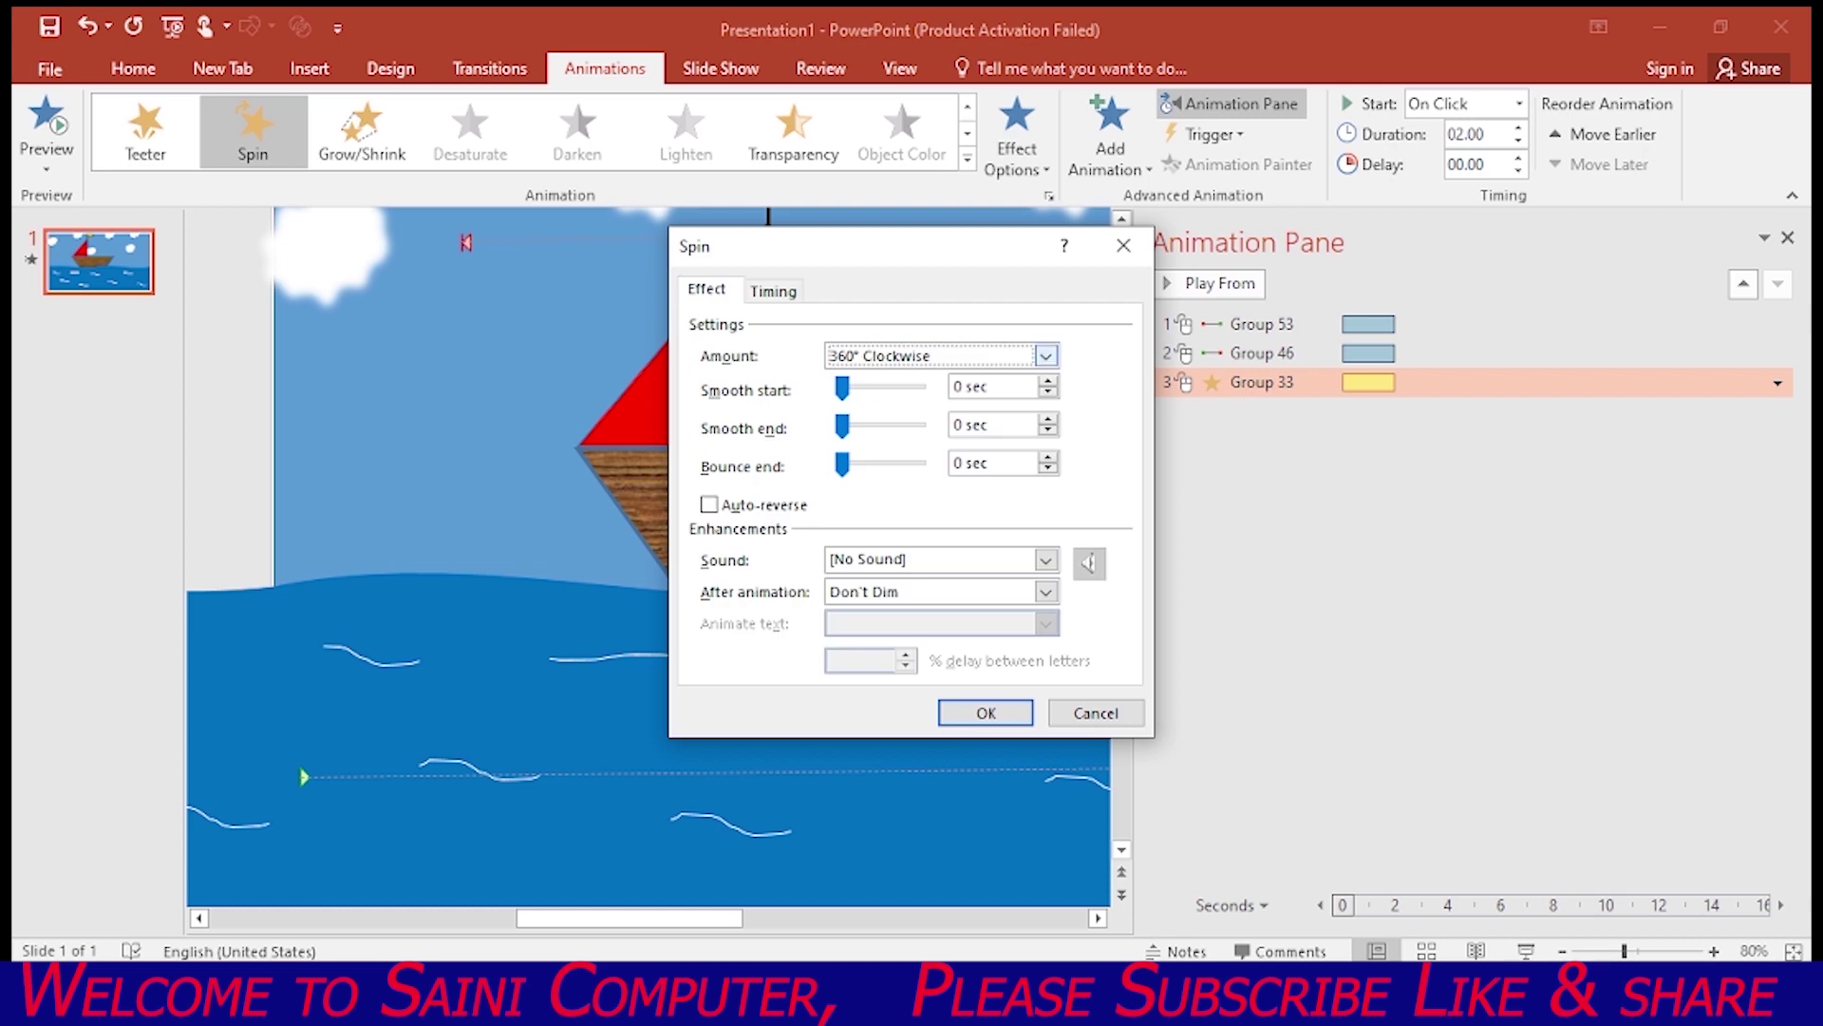
{"action": "left_click", "coordinate": [1046, 355]}
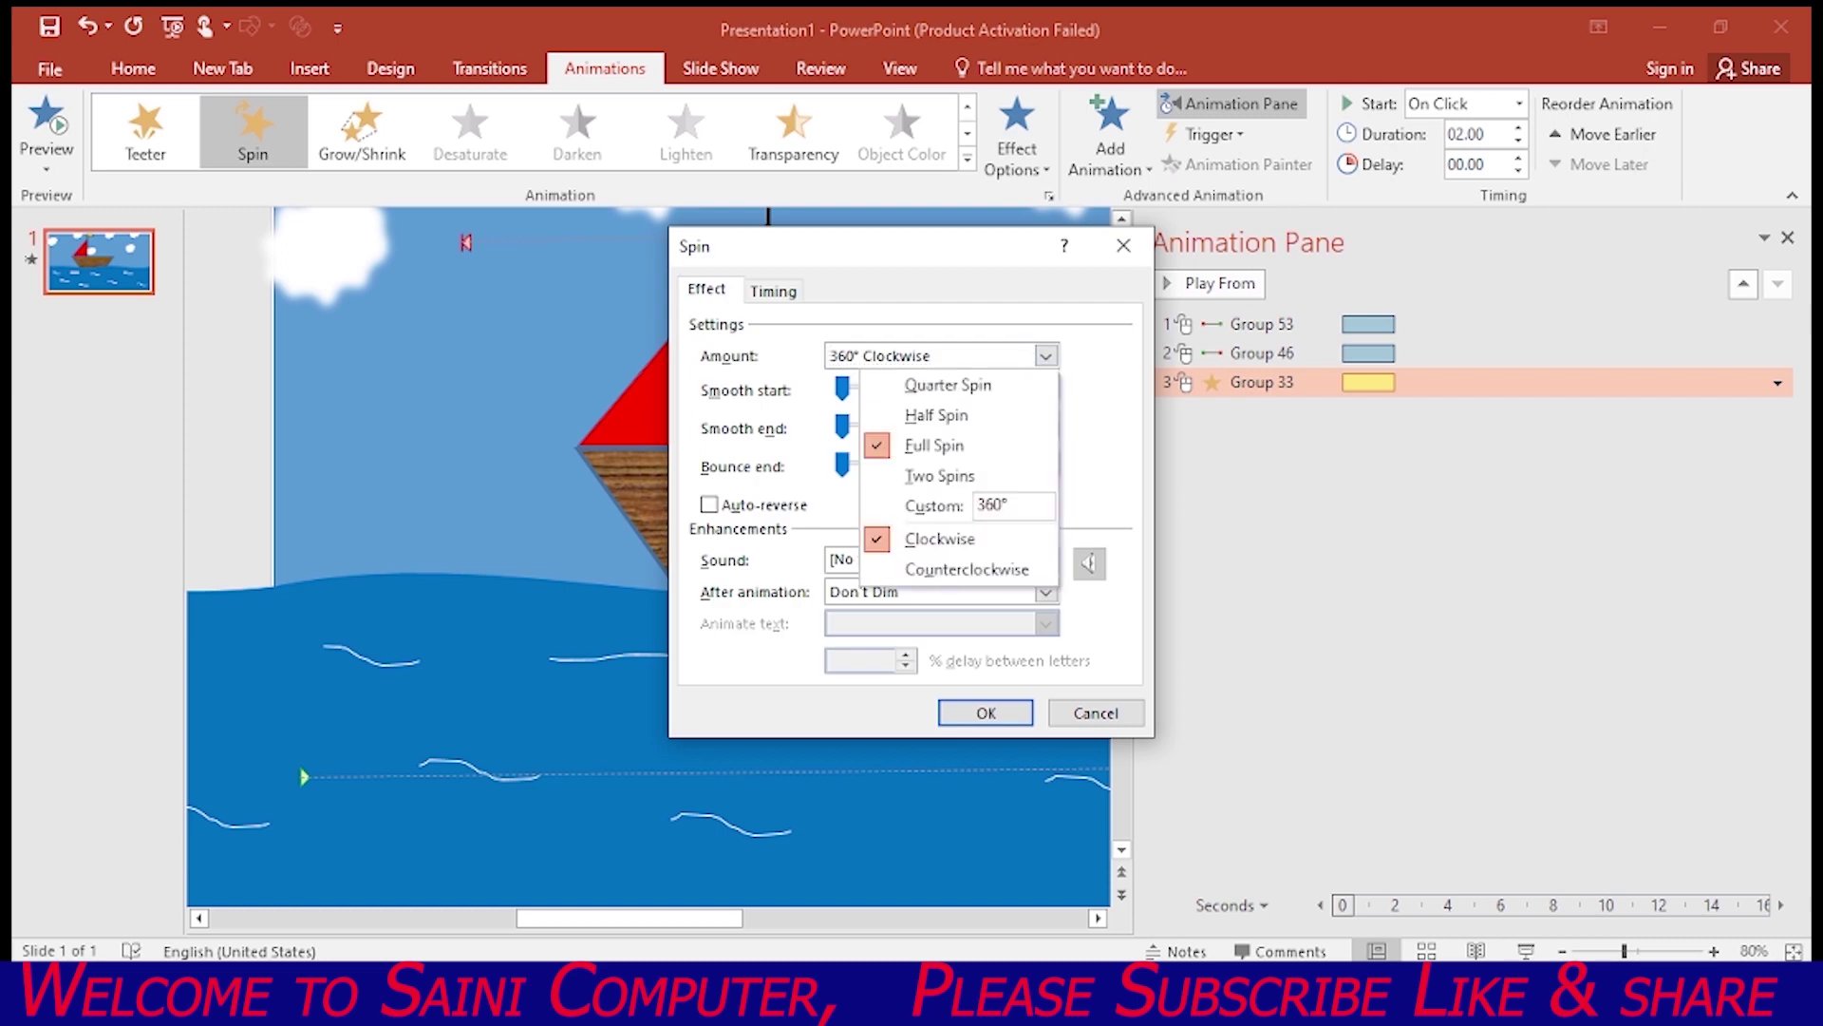
{"action": "left_click", "coordinate": [992, 504]}
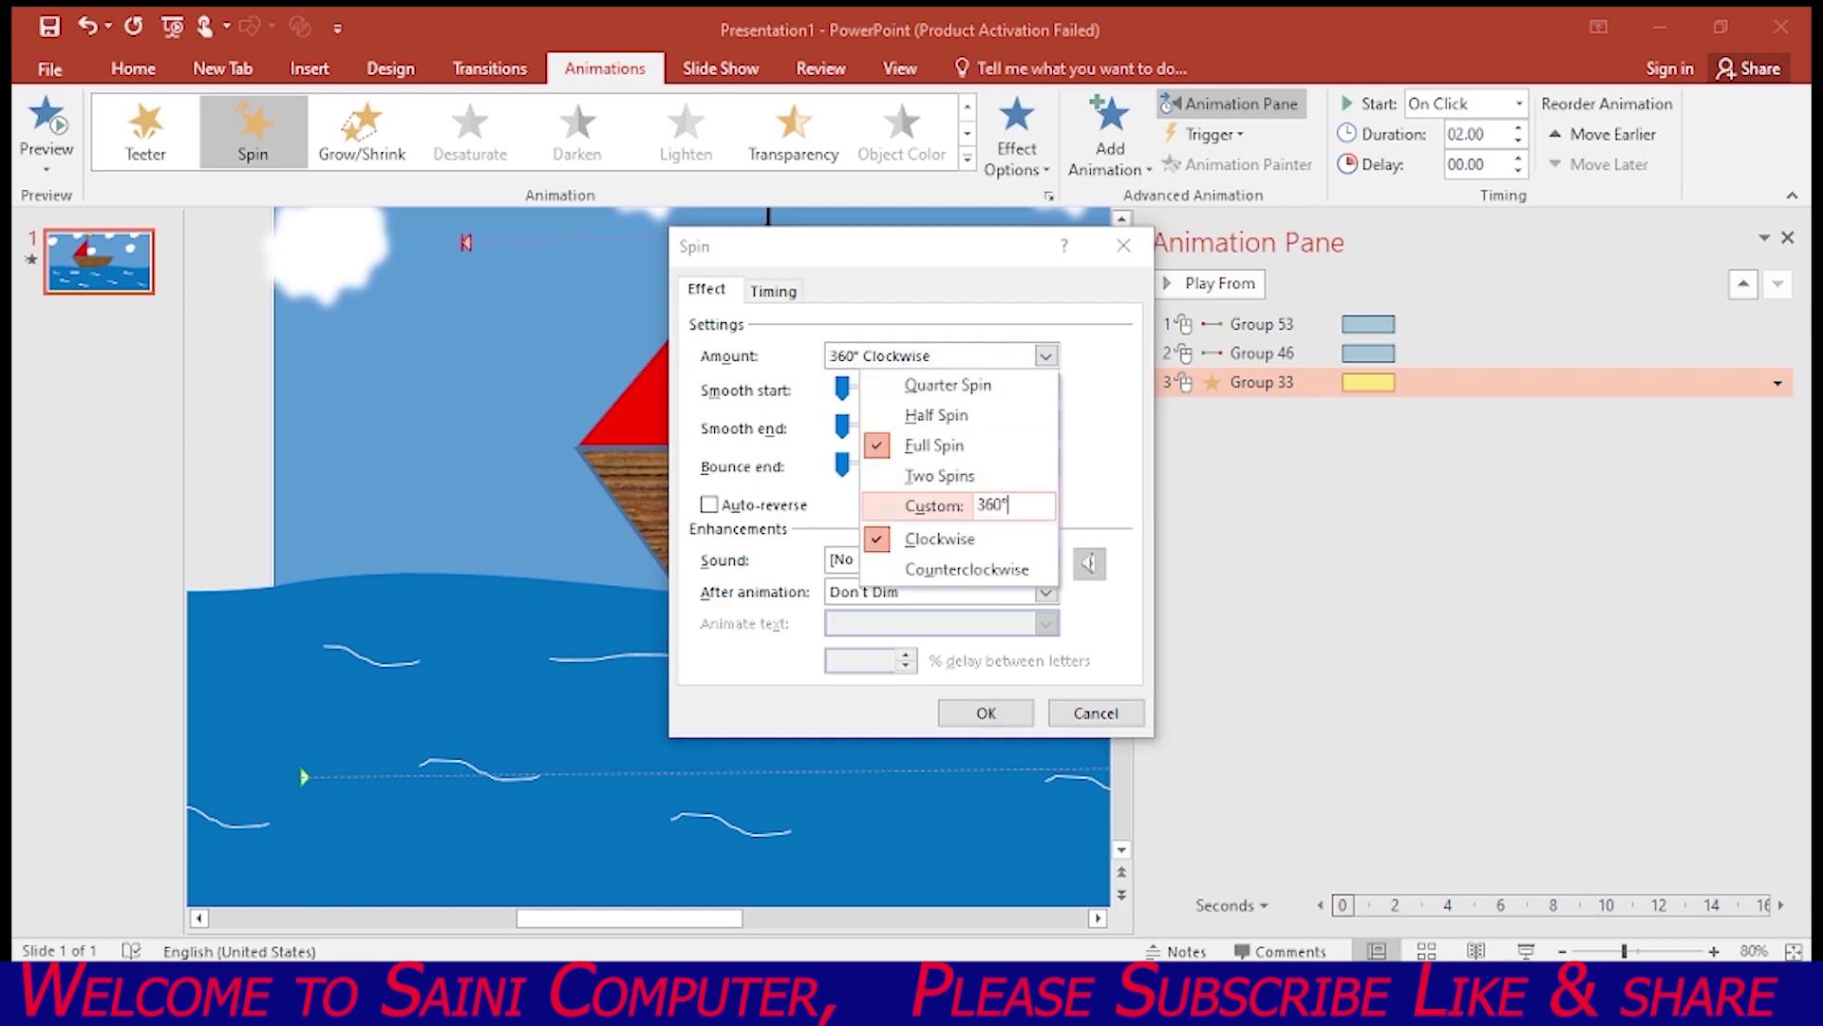
{"action": "type", "text": "10"}
{"action": "key", "text": "Return"}
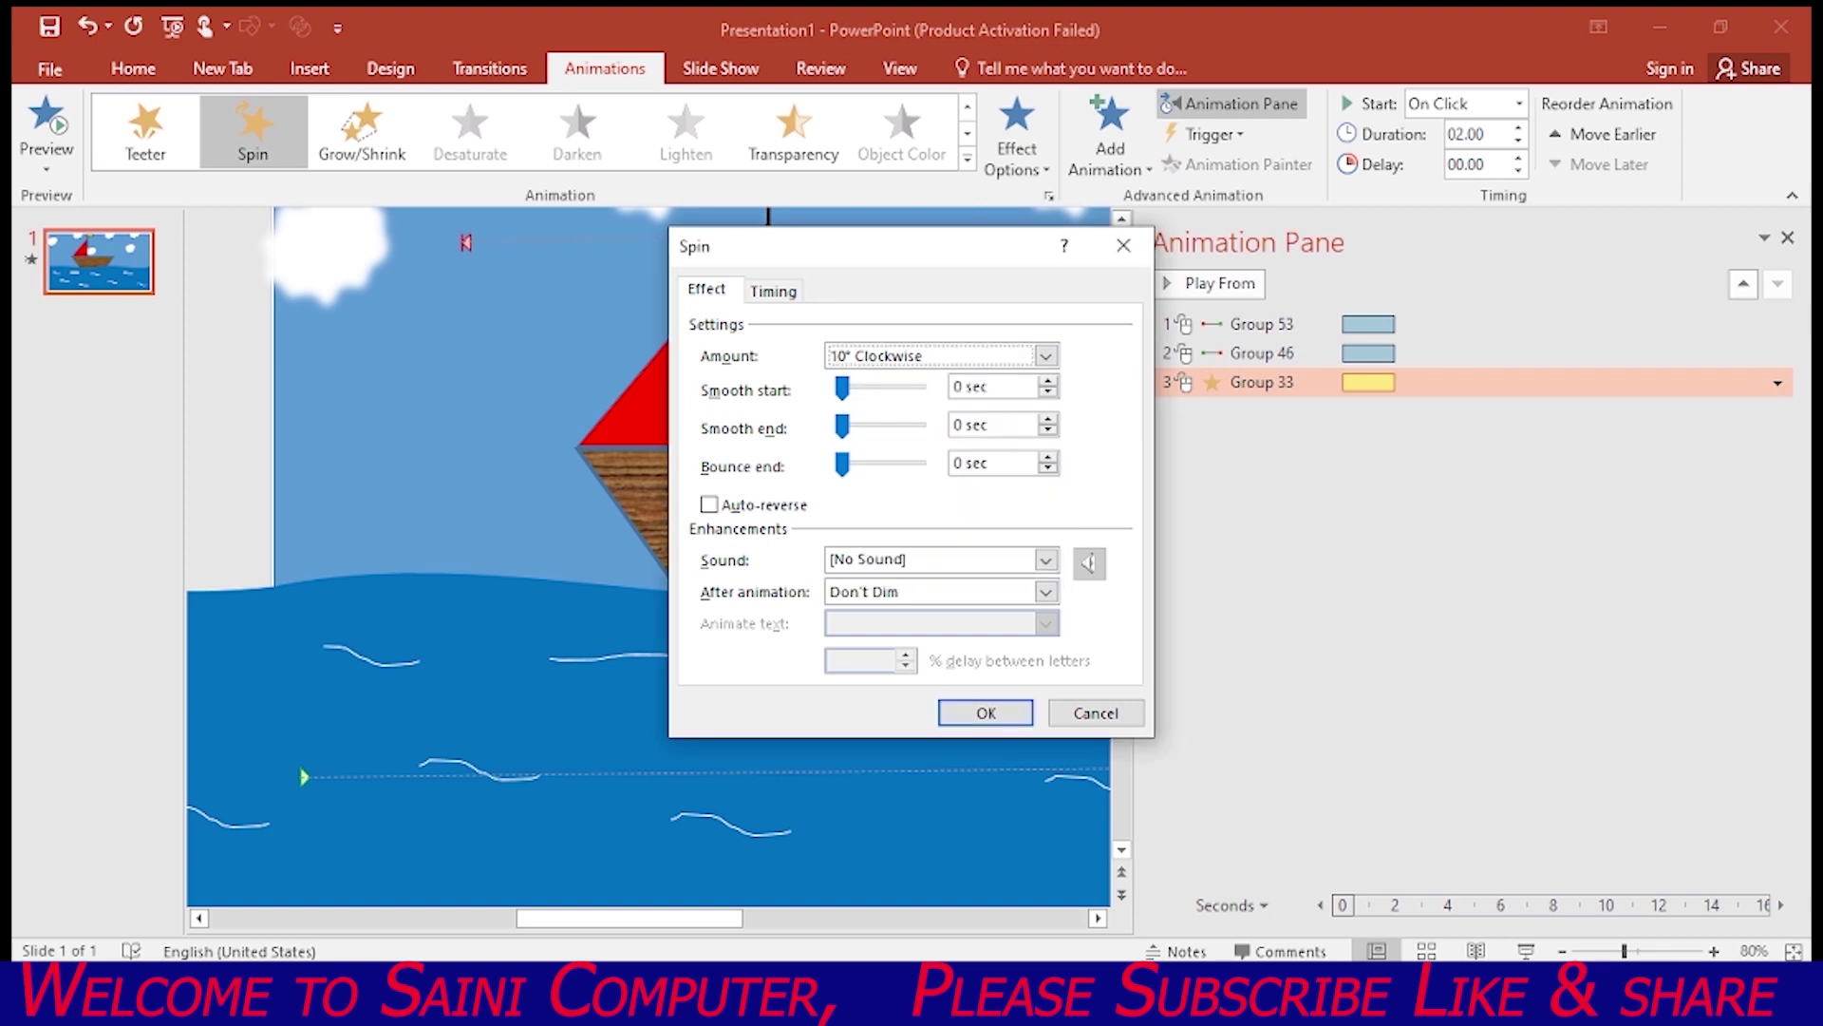
{"action": "key", "text": "alt+u"}
{"action": "key", "text": "Return"}
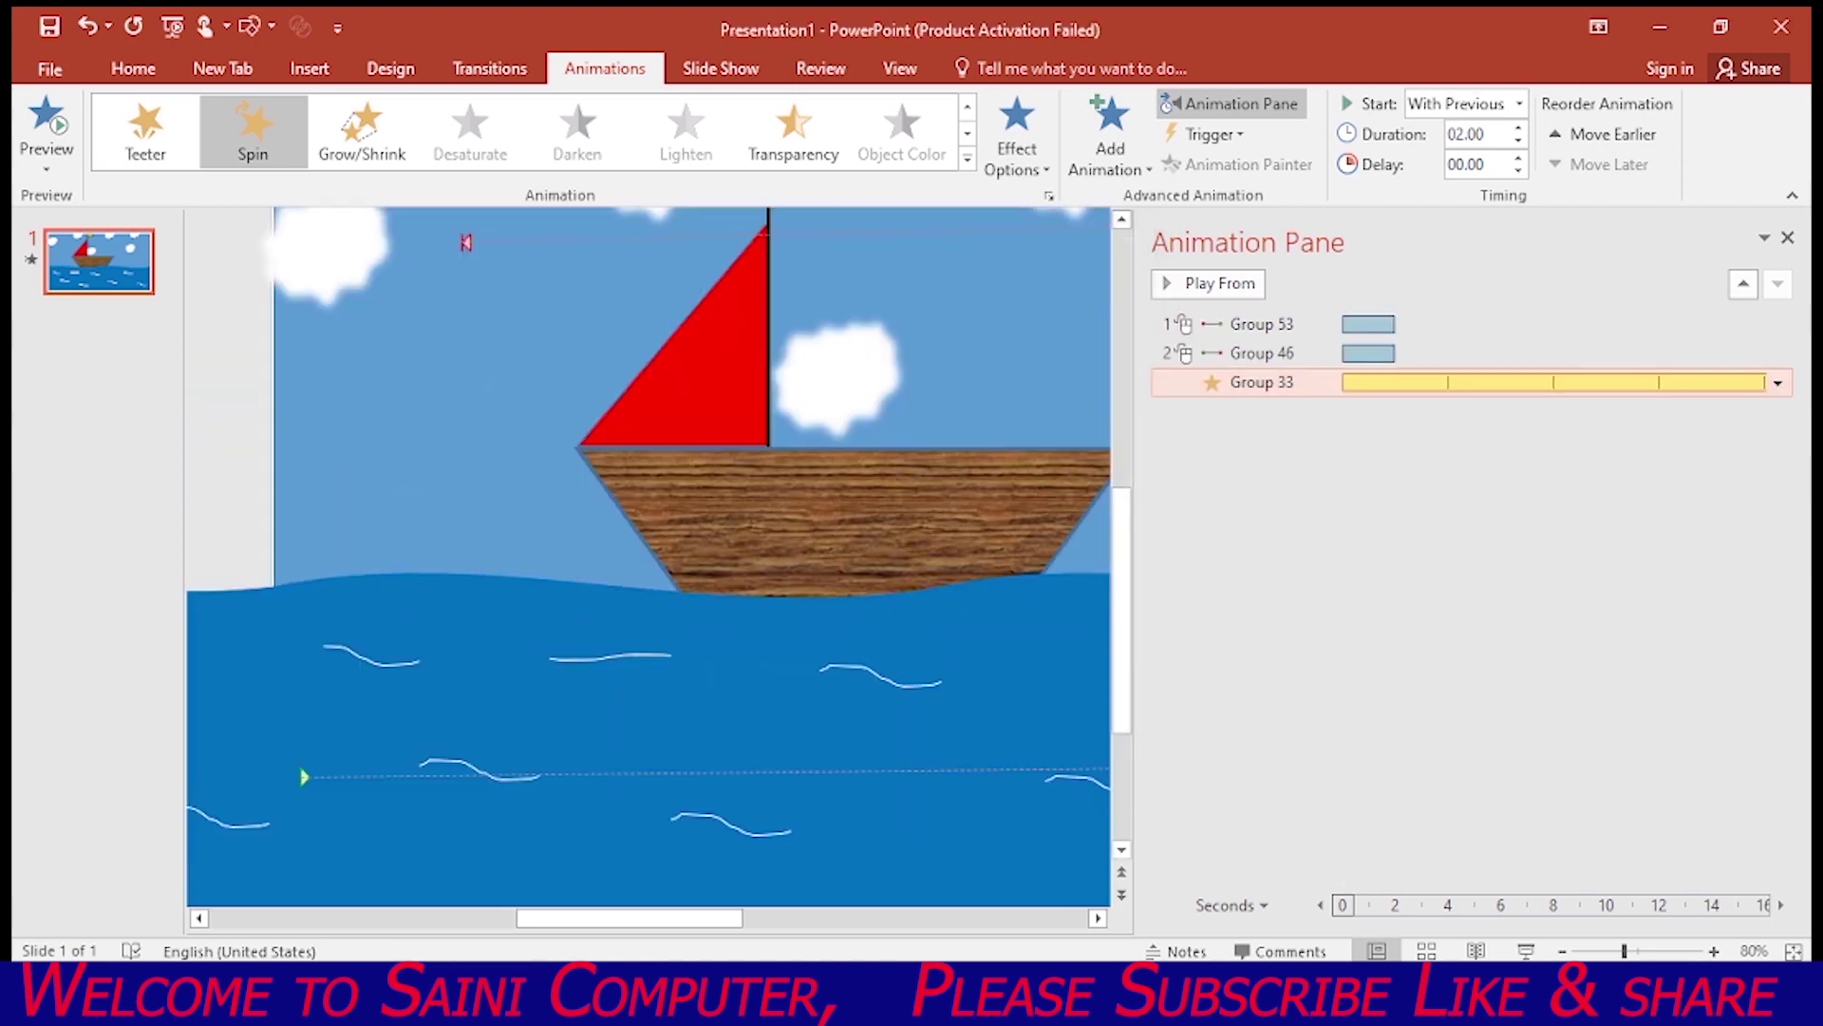
{"action": "left_click", "coordinate": [1261, 352]}
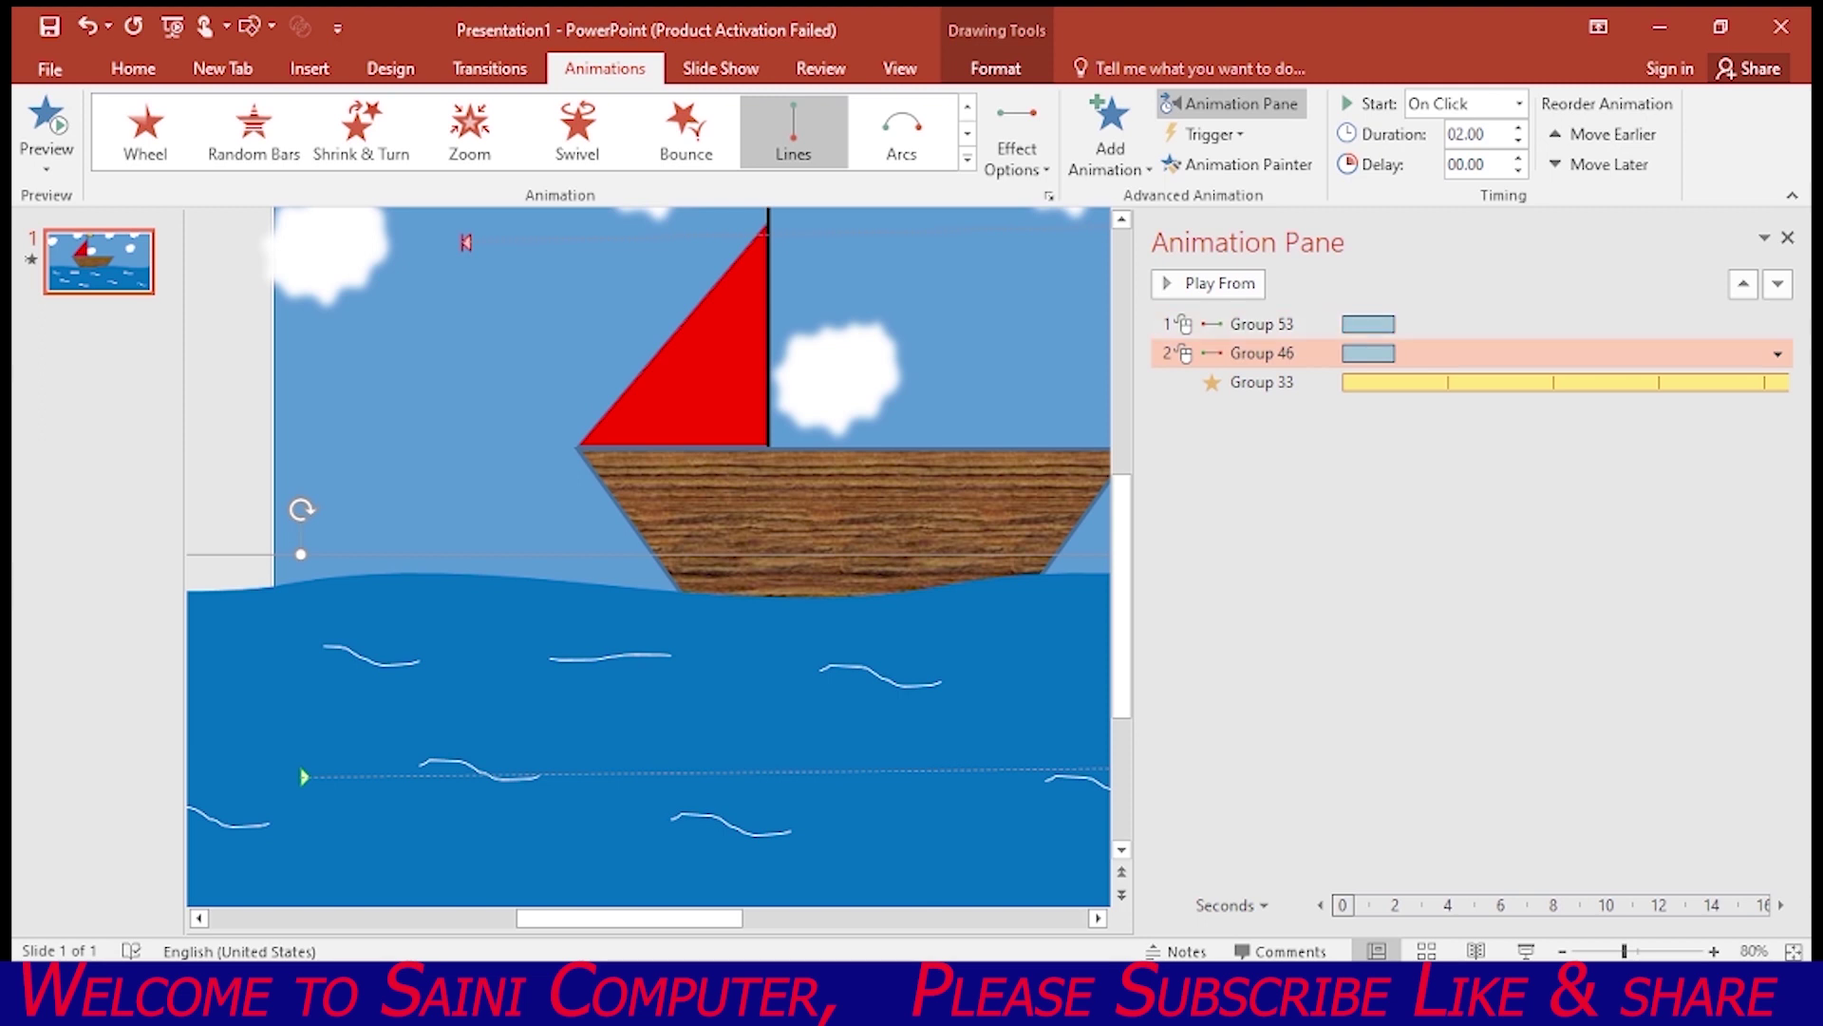
Set Group 46's Right motion to start With Previous and repeat 10 times
{"action": "left_click", "coordinate": [1776, 353]}
{"action": "left_click", "coordinate": [1614, 509]}
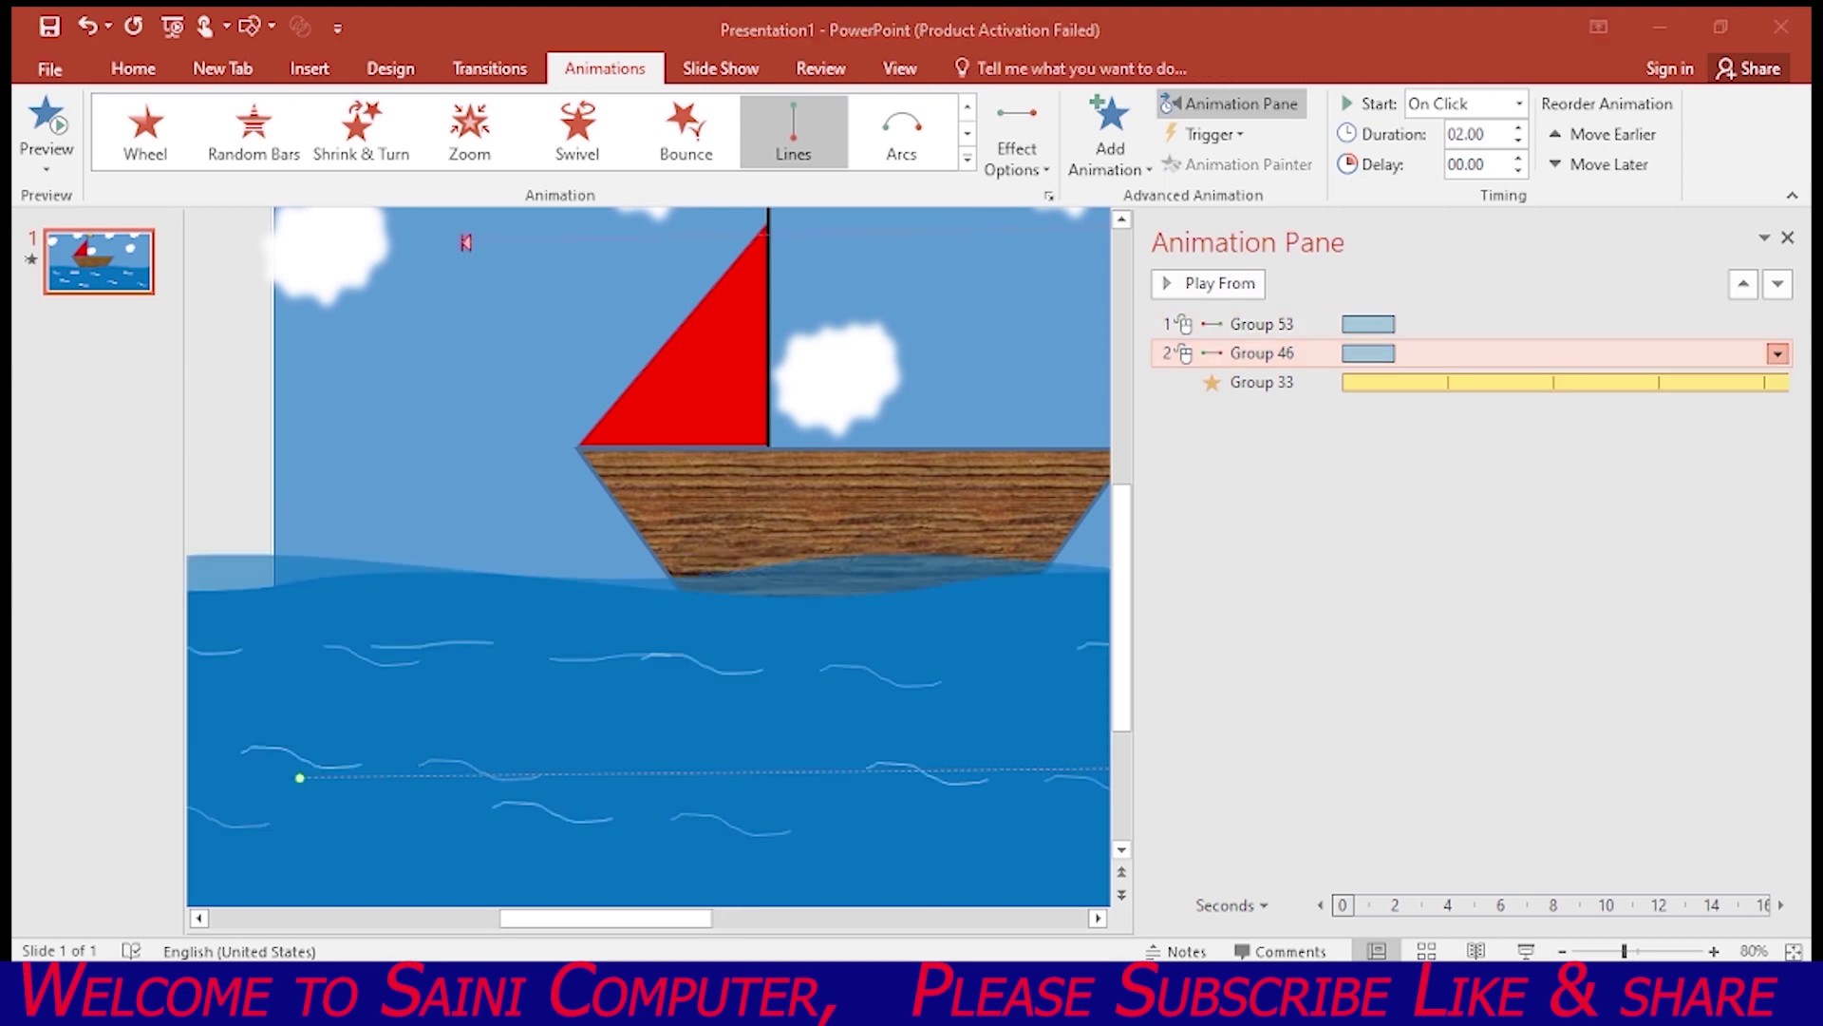
{"action": "left_click", "coordinate": [944, 329]}
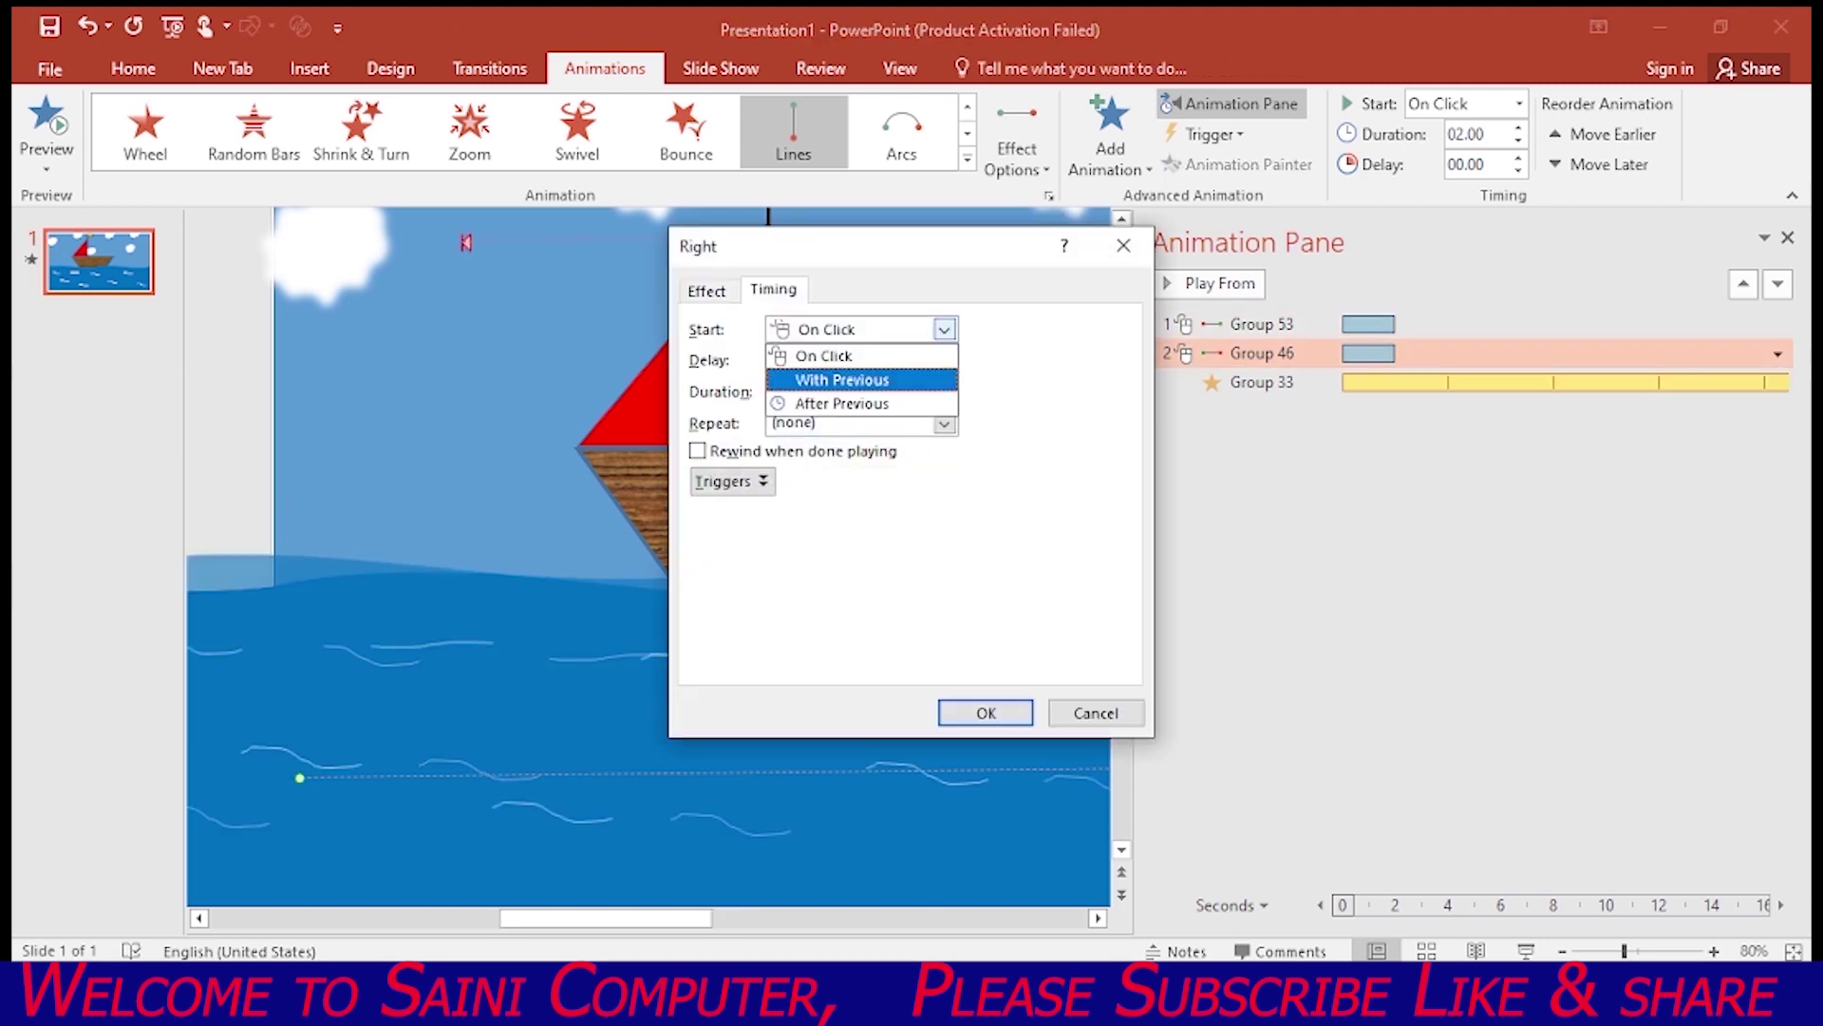
{"action": "left_click", "coordinate": [940, 379]}
{"action": "left_click", "coordinate": [943, 423]}
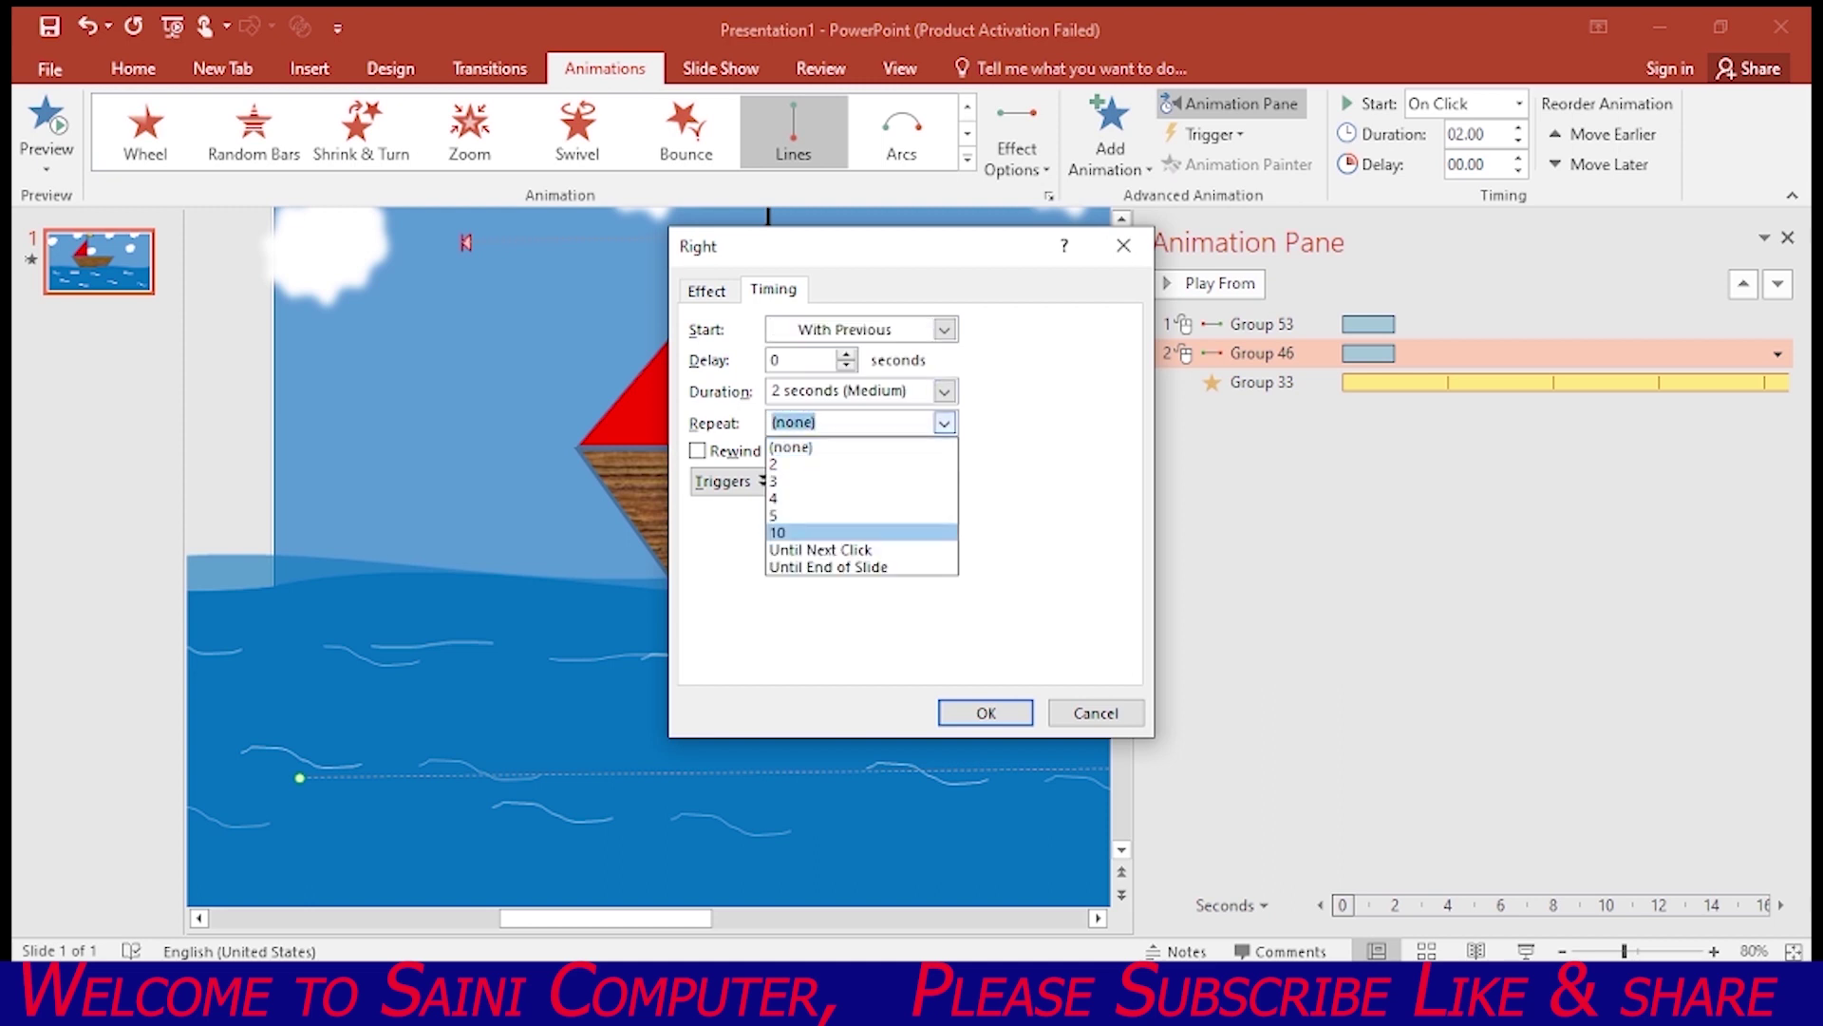
{"action": "left_click", "coordinate": [817, 532]}
{"action": "left_click", "coordinate": [729, 291]}
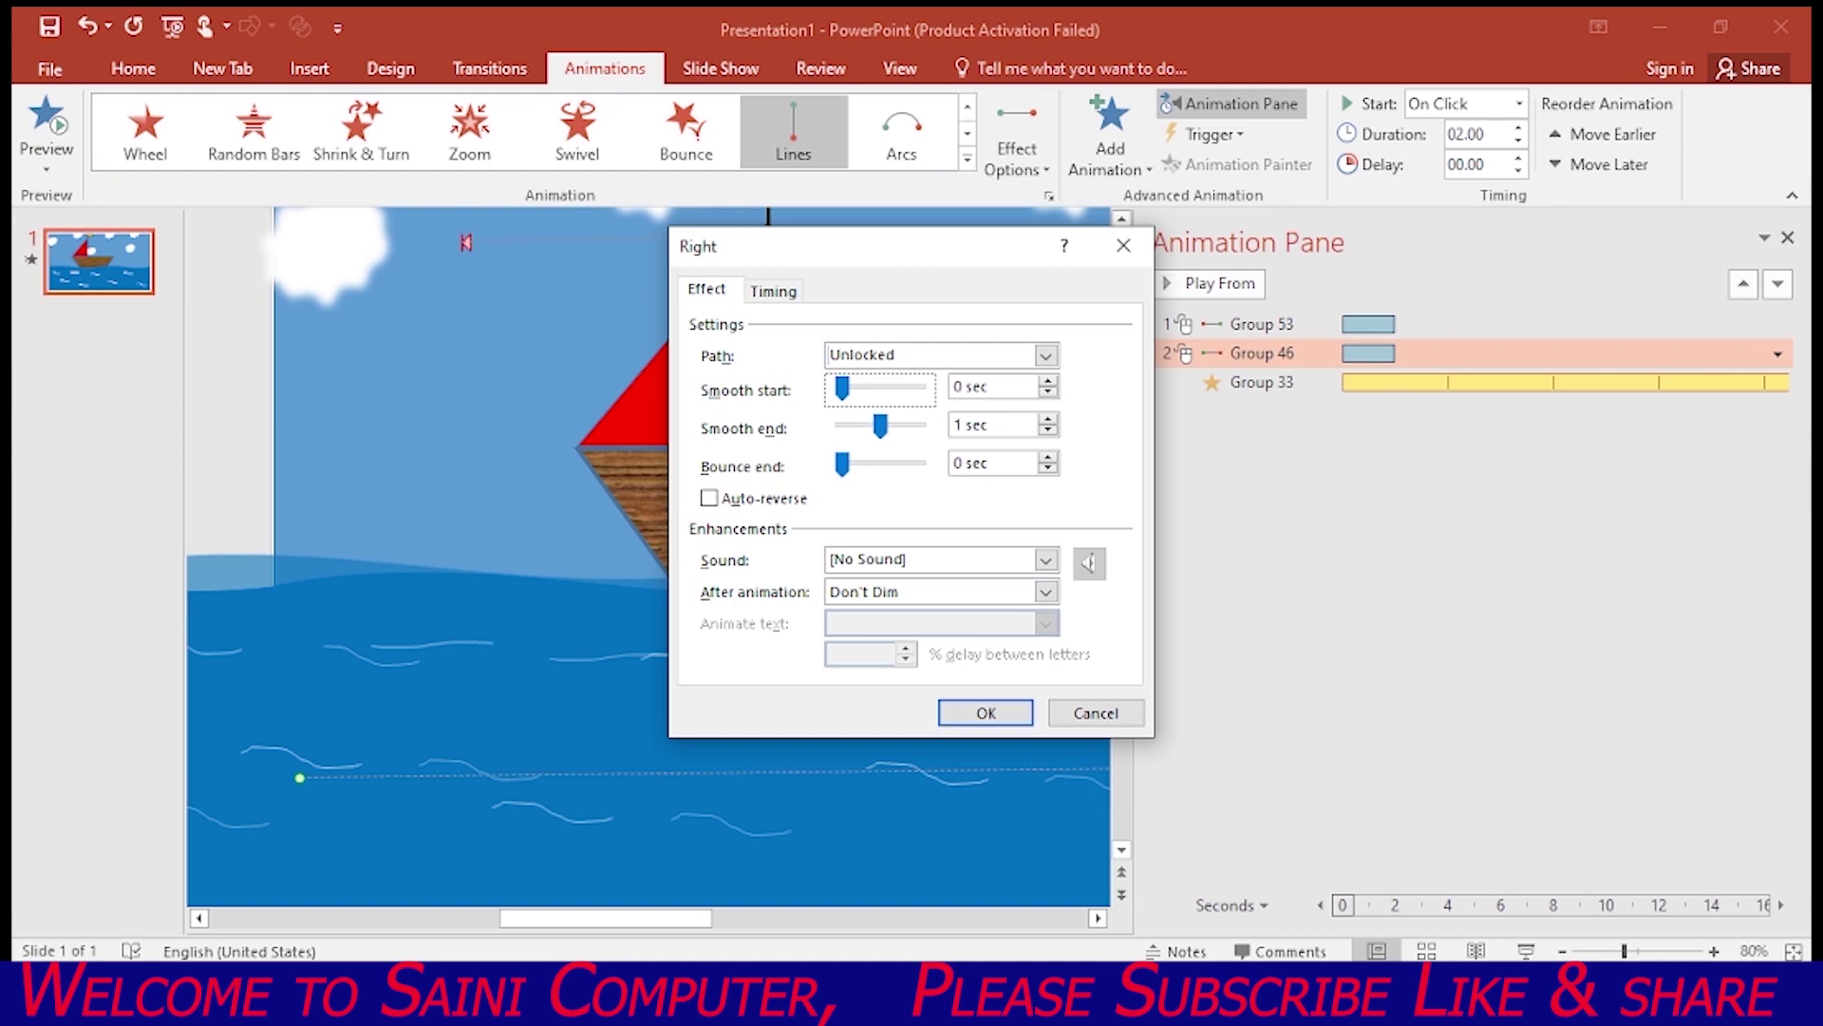
{"action": "key", "text": "Return"}
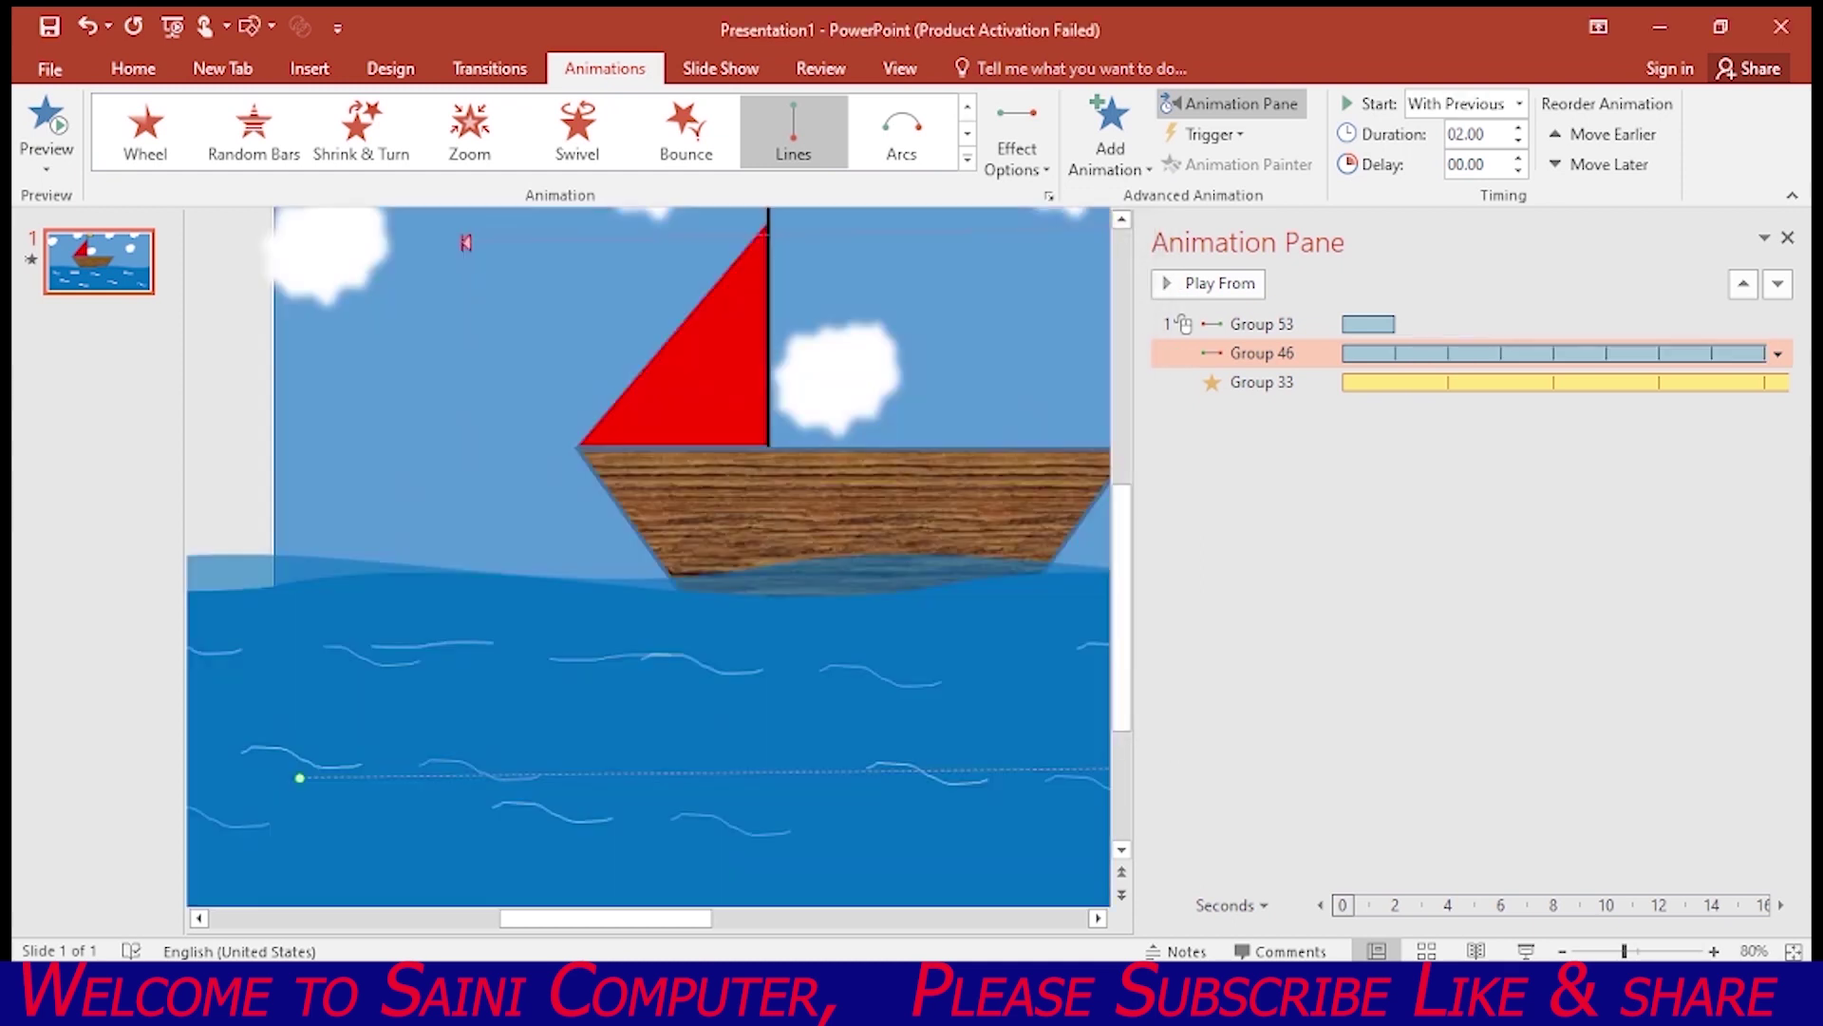
{"action": "left_click", "coordinate": [1262, 324]}
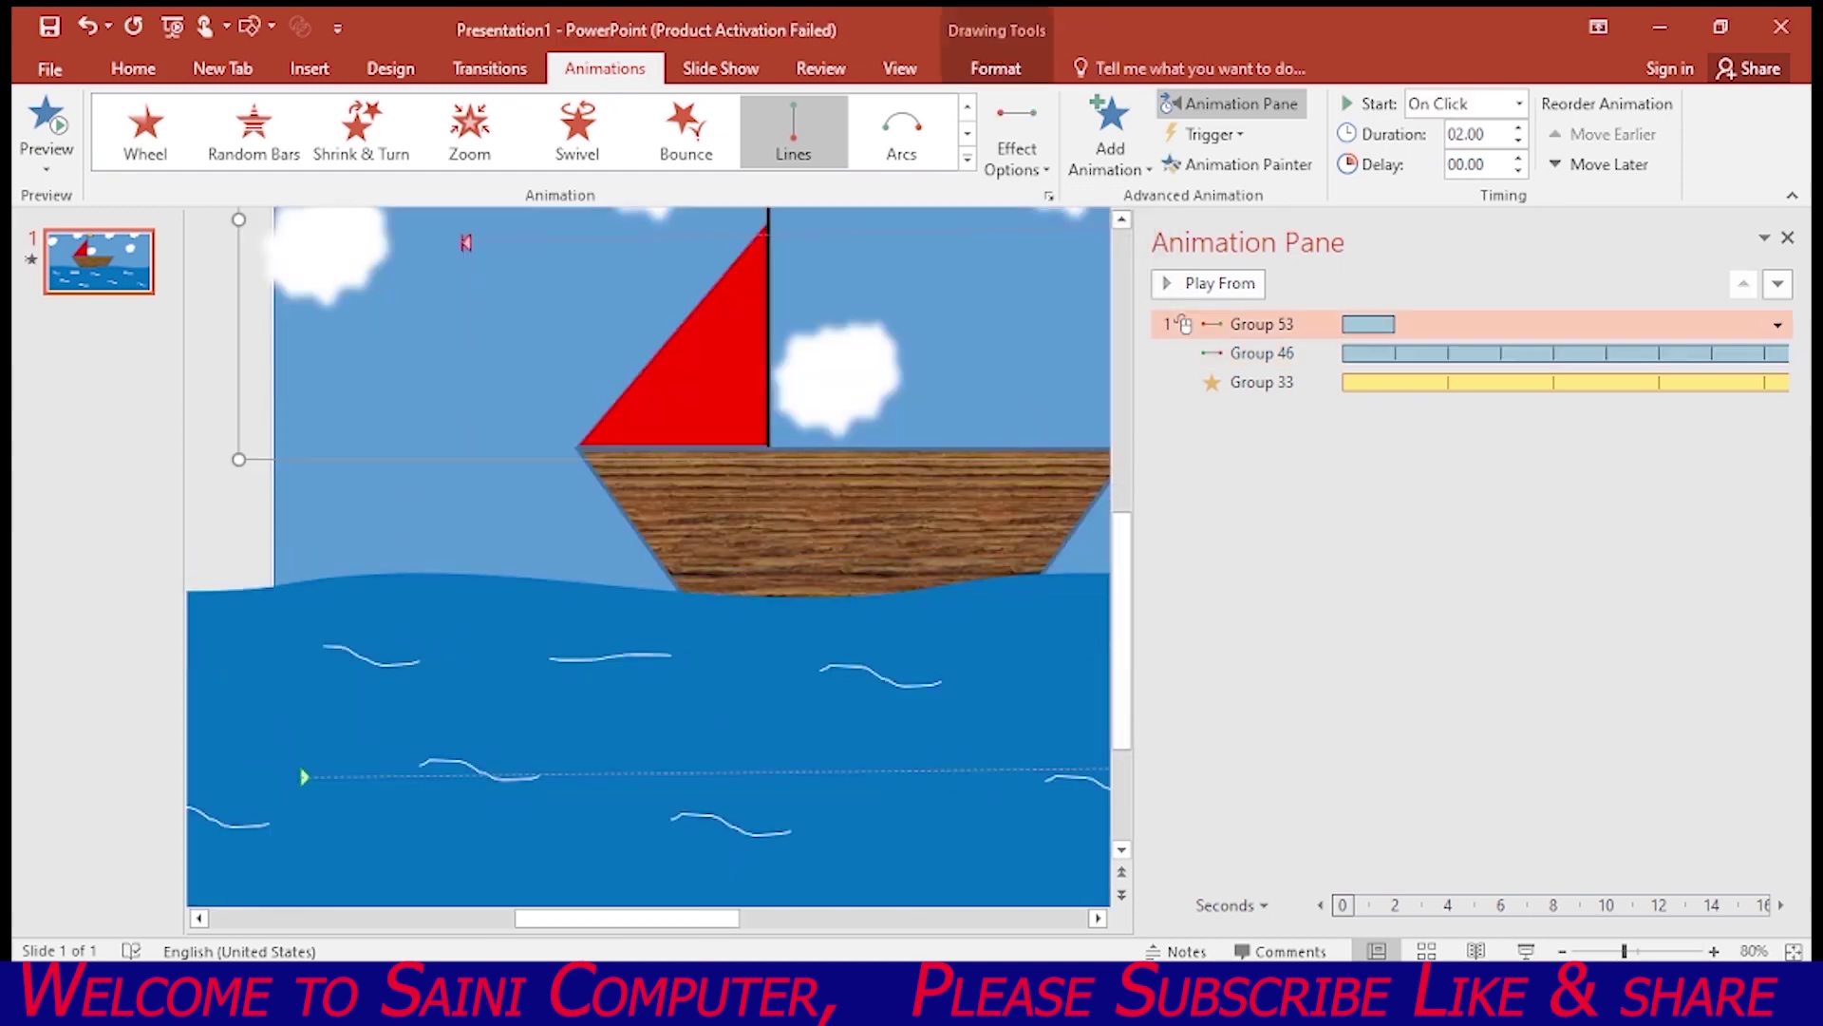
Set Group 53's Left cloud motion to start With Previous, repeating 10 times
{"action": "left_click", "coordinate": [1777, 325]}
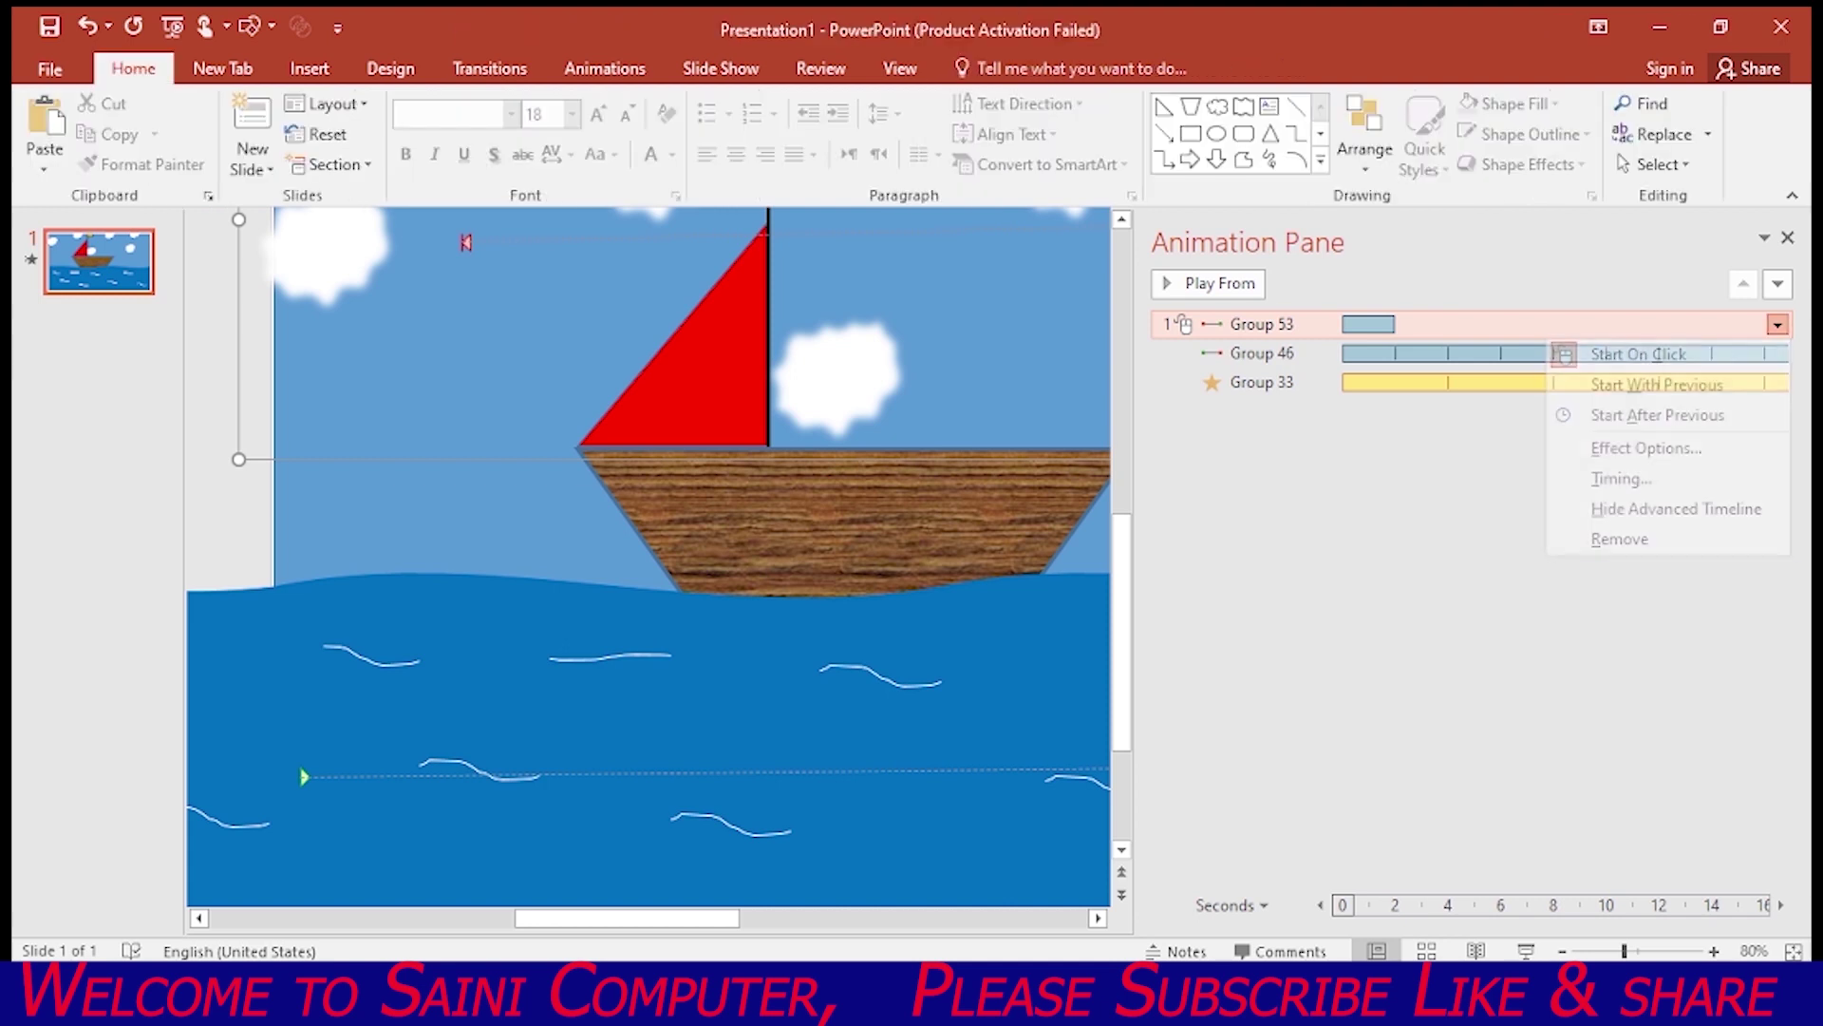
{"action": "left_click", "coordinate": [1621, 479]}
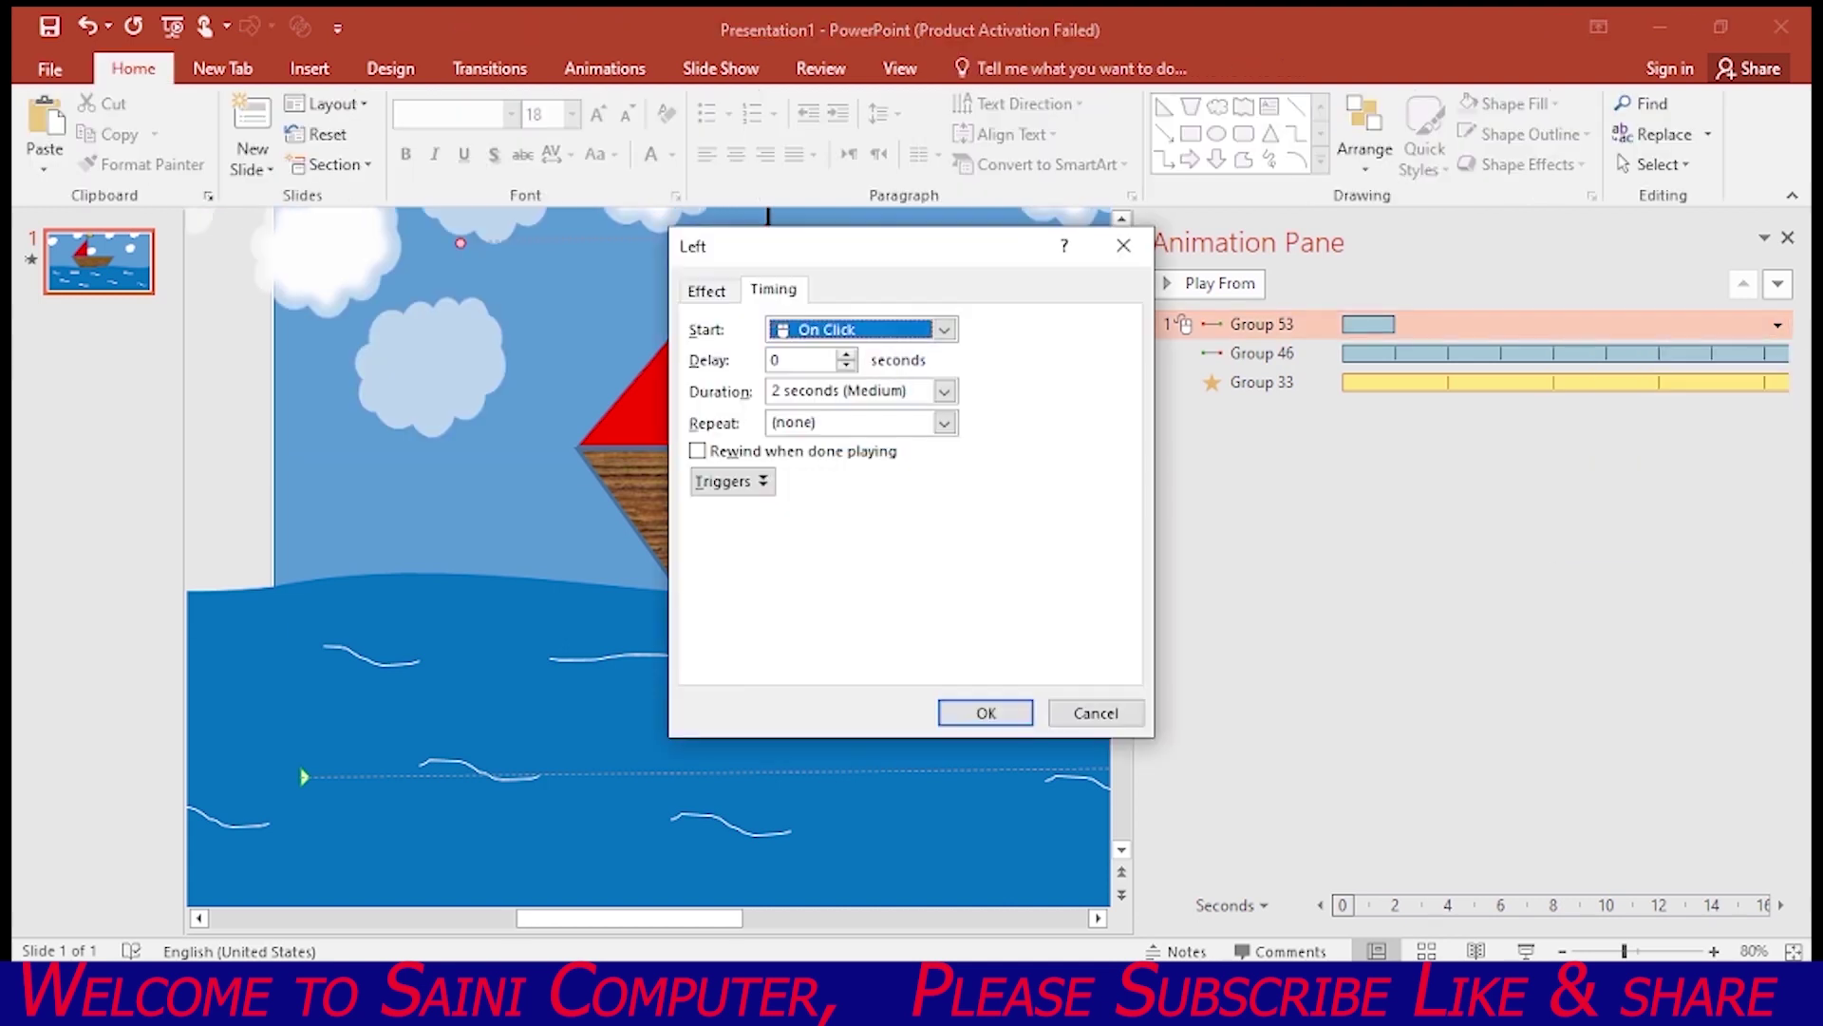
{"action": "left_click", "coordinate": [944, 329]}
{"action": "left_click", "coordinate": [835, 379]}
{"action": "left_click", "coordinate": [944, 422]}
{"action": "left_click", "coordinate": [816, 515]}
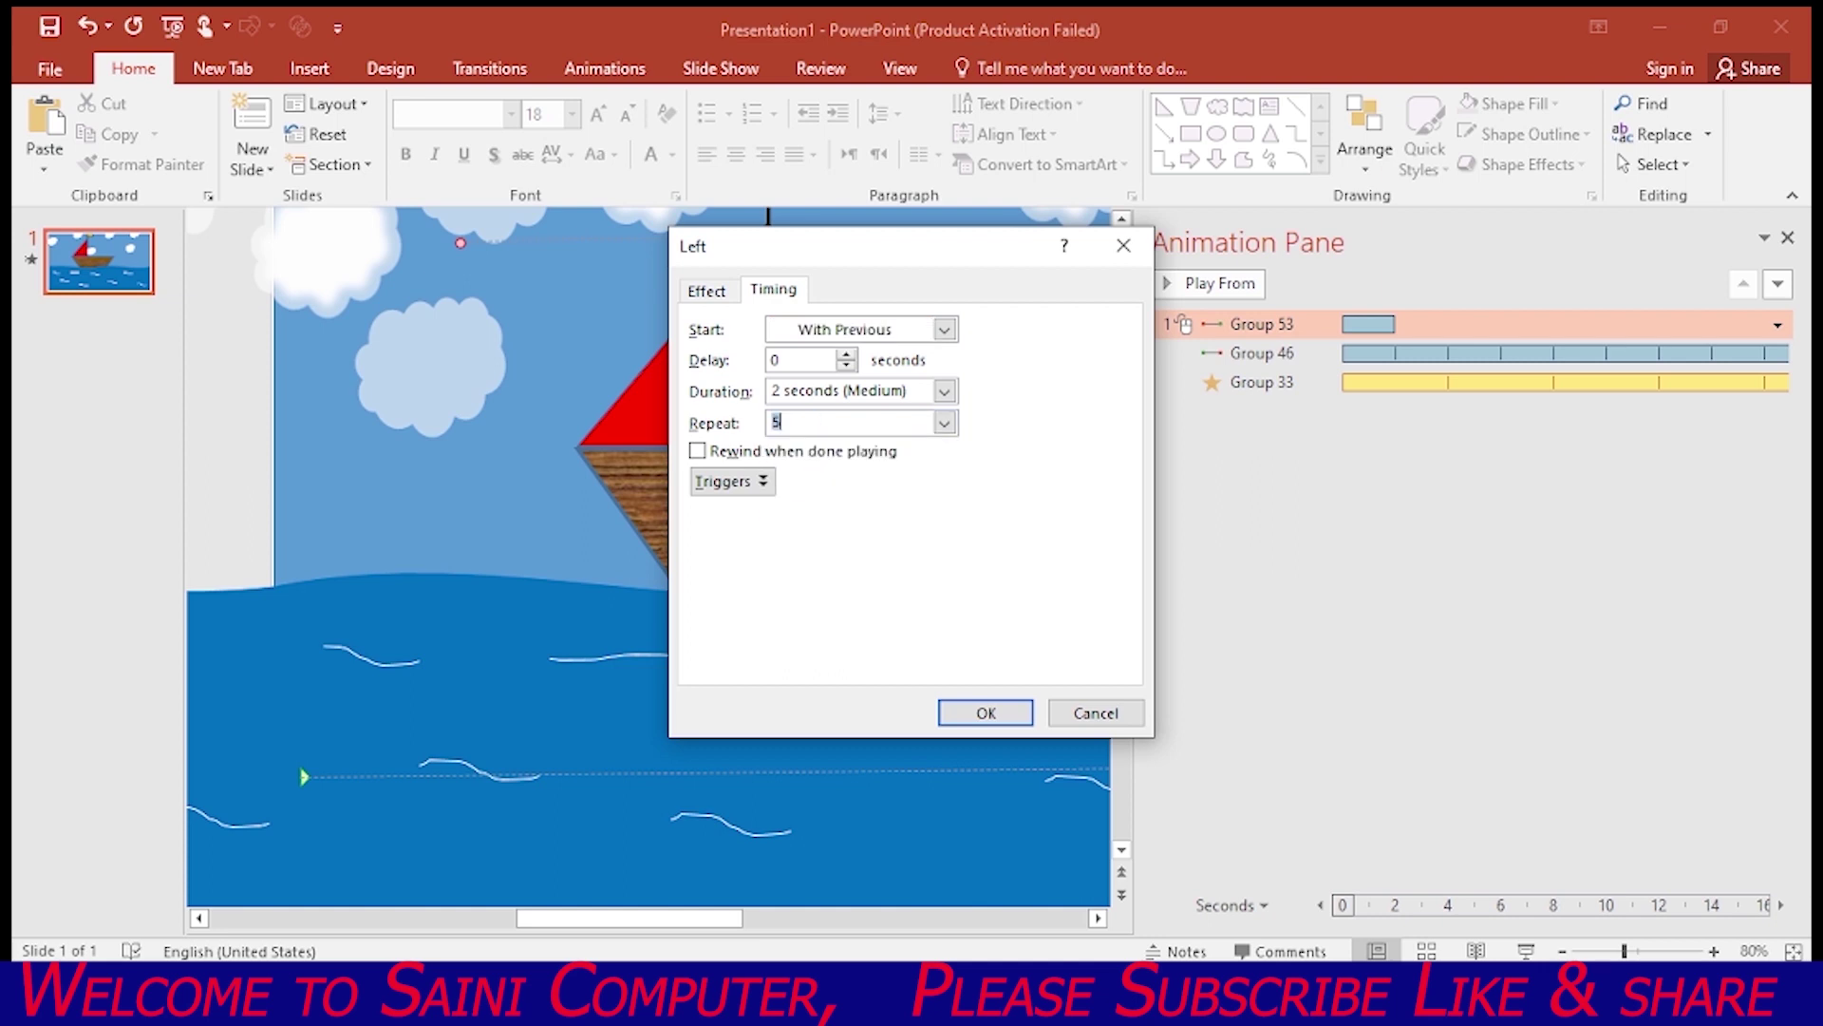
{"action": "left_click", "coordinate": [944, 421]}
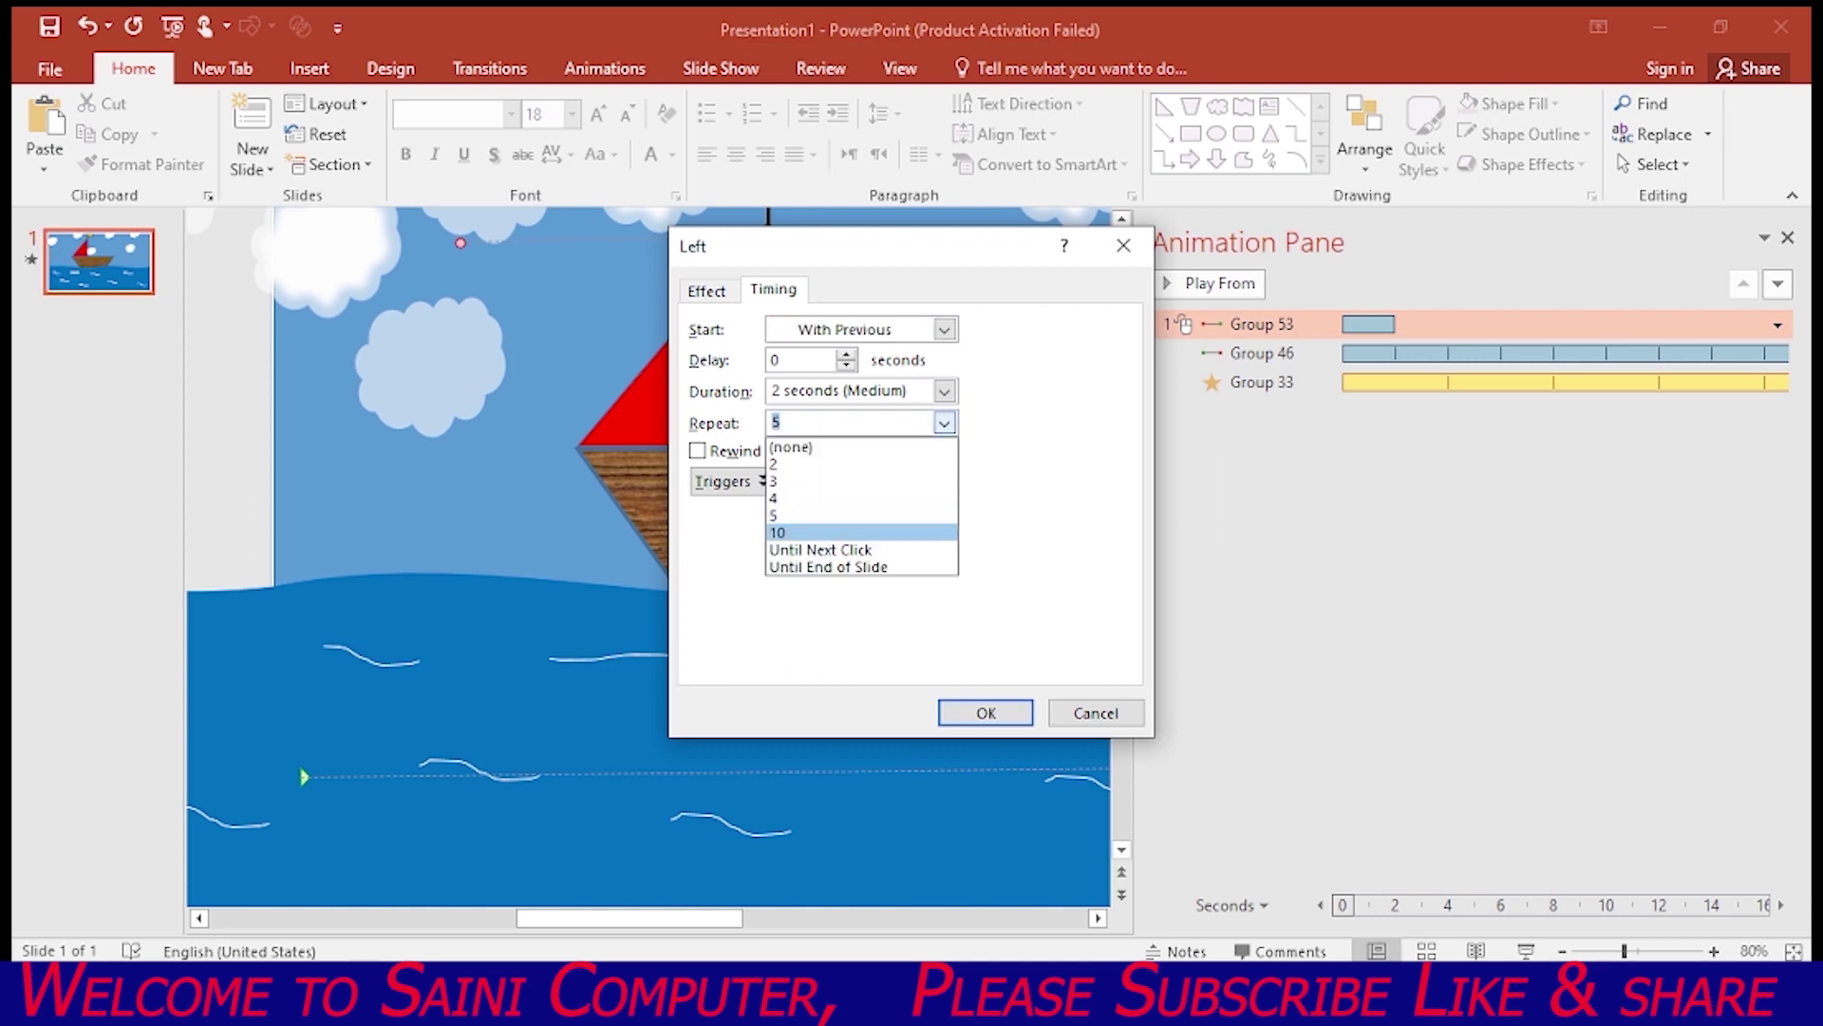
{"action": "left_click", "coordinate": [817, 532]}
{"action": "left_click", "coordinate": [707, 290]}
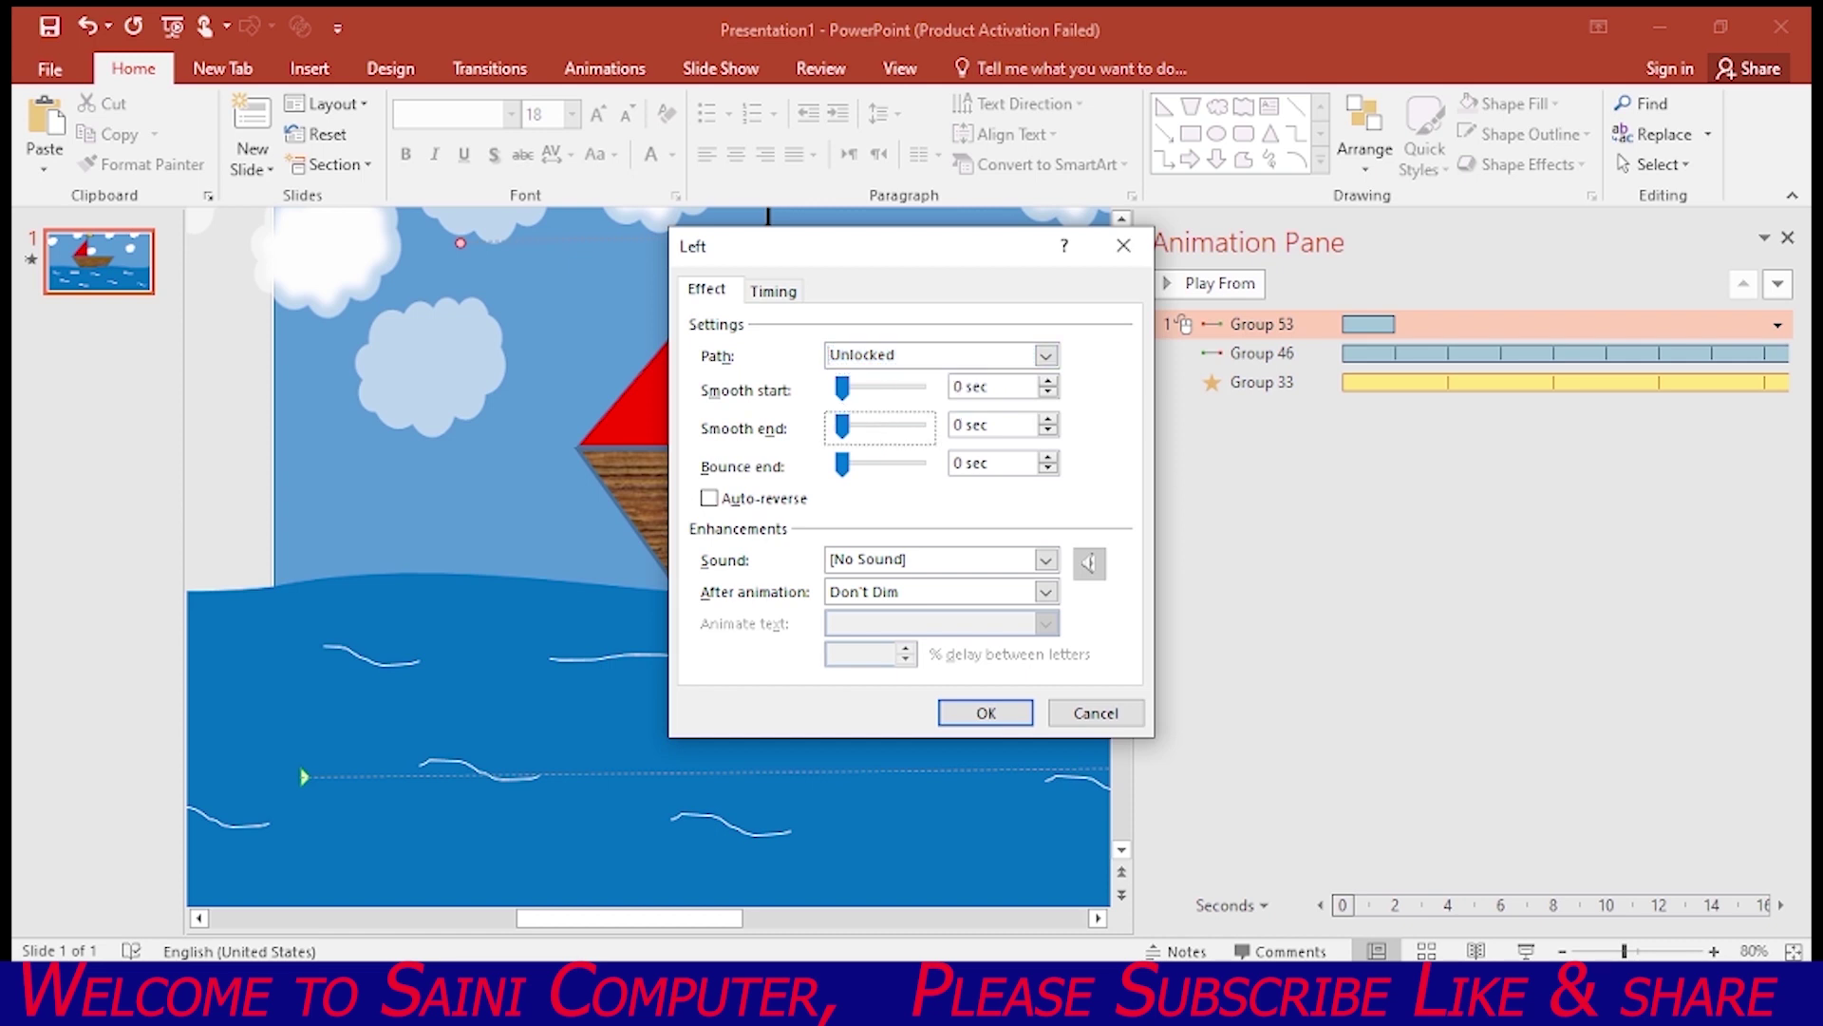
{"action": "left_click", "coordinate": [985, 712]}
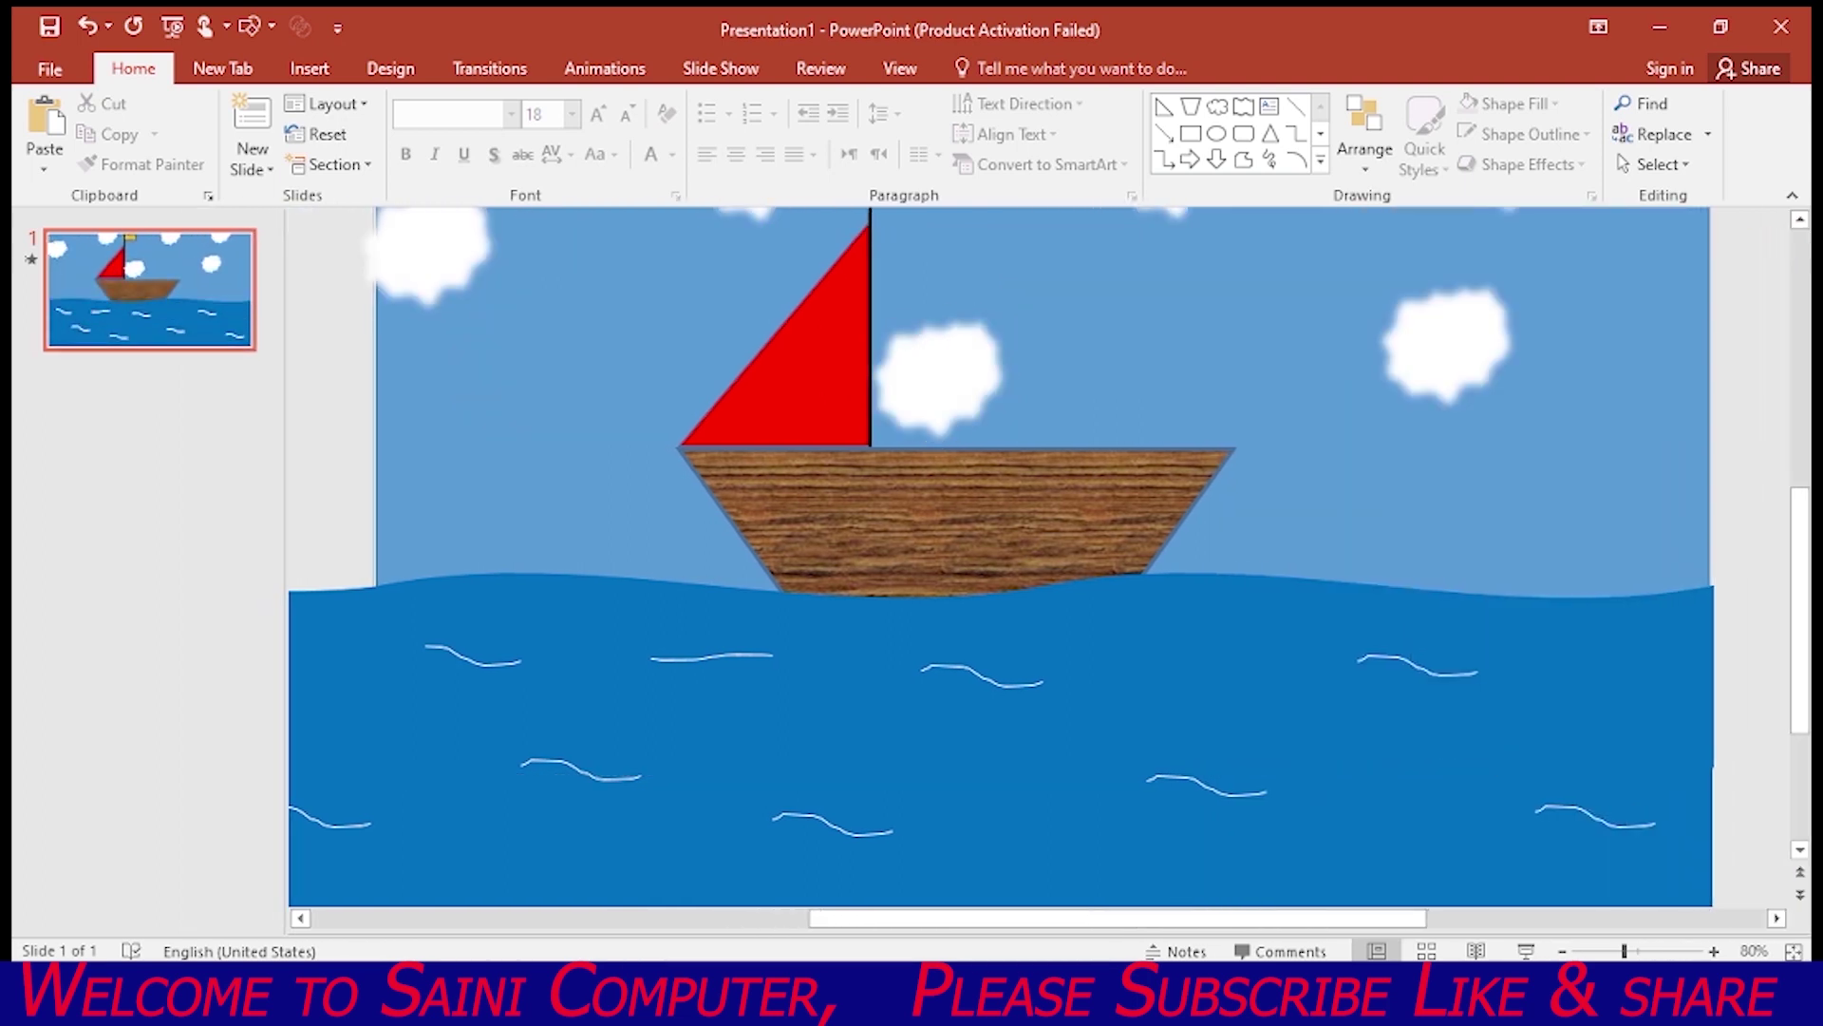
Start the slide show from the beginning with F5
{"action": "left_click", "coordinate": [1747, 459]}
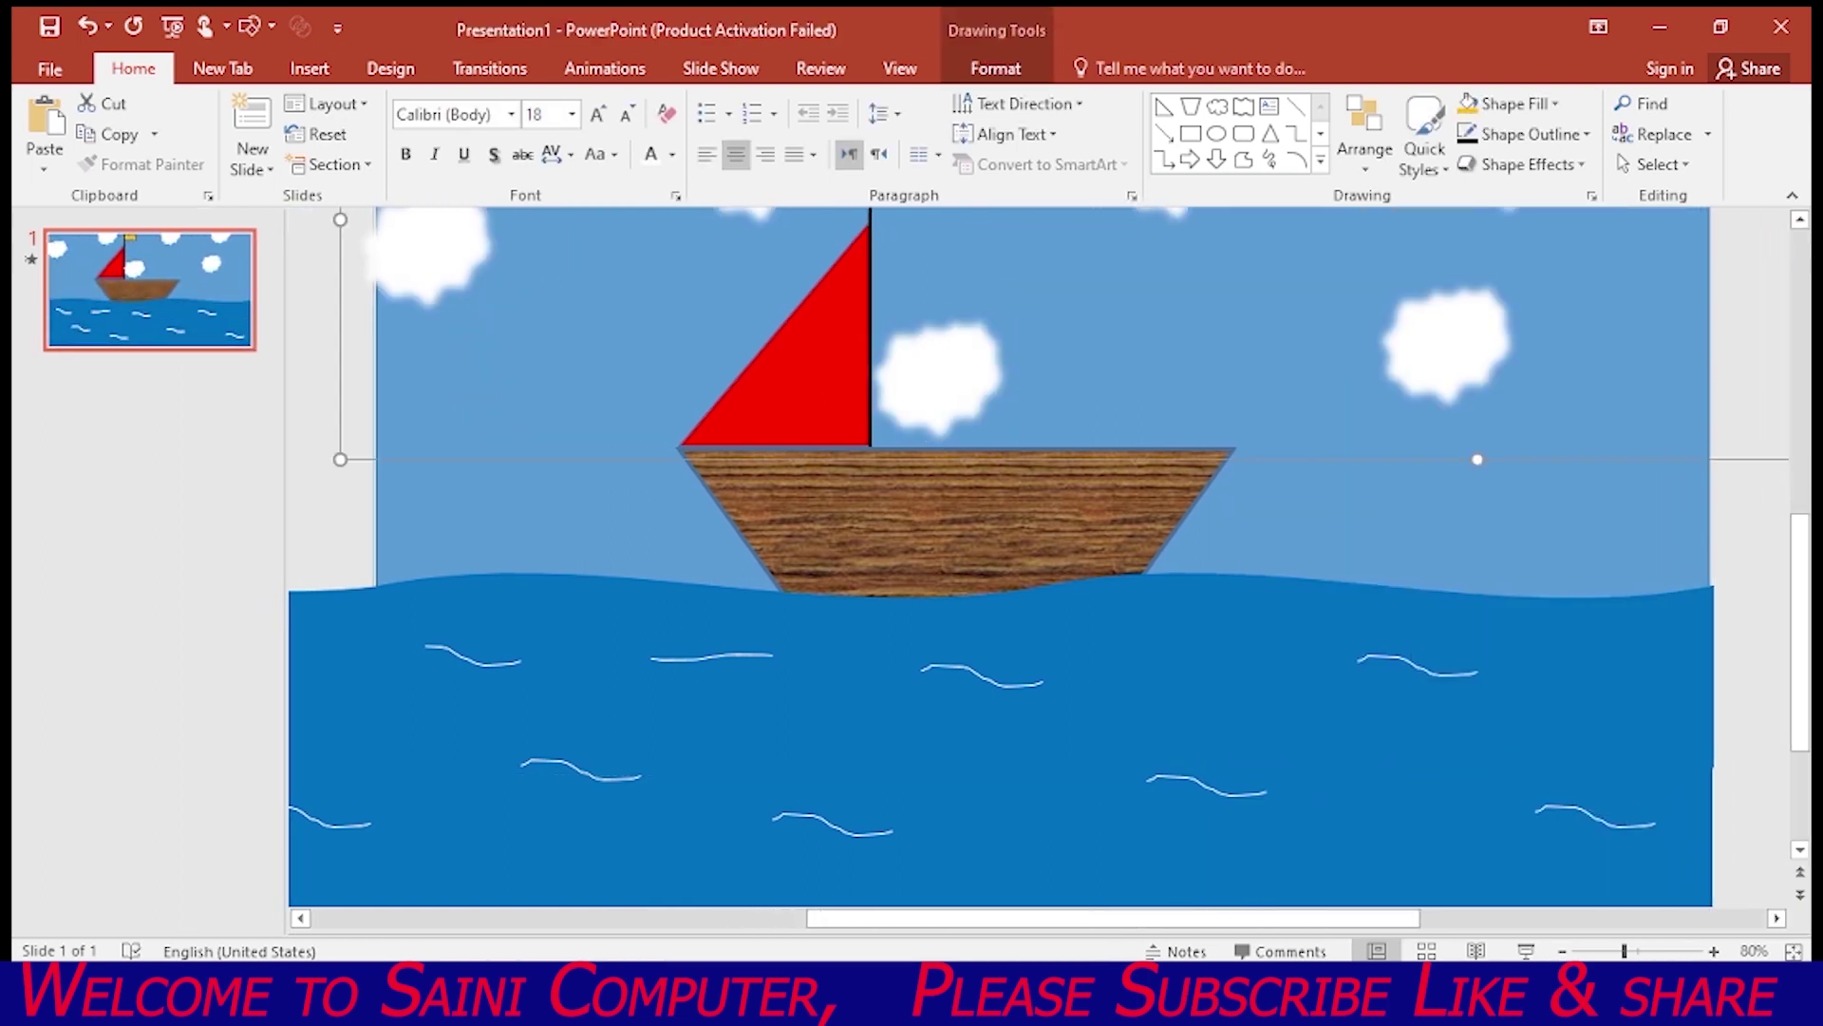
{"action": "left_click", "coordinate": [605, 69]}
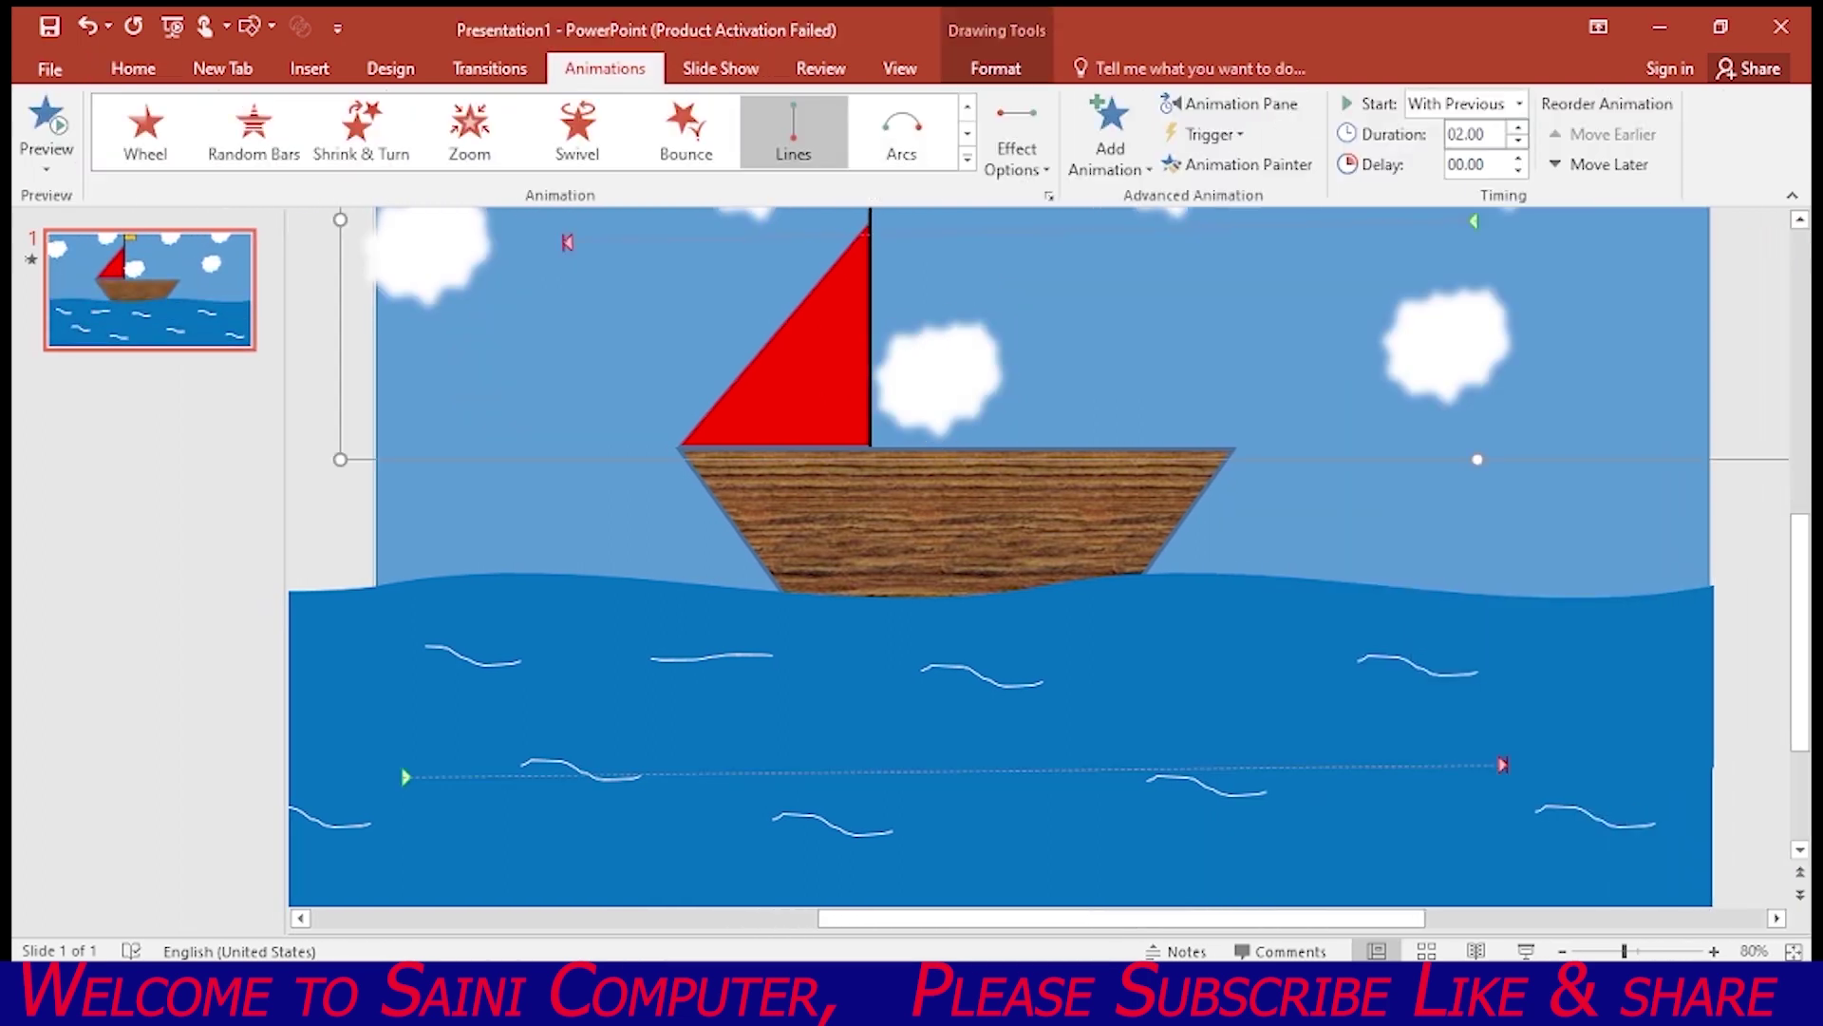
{"action": "key", "text": "F5"}
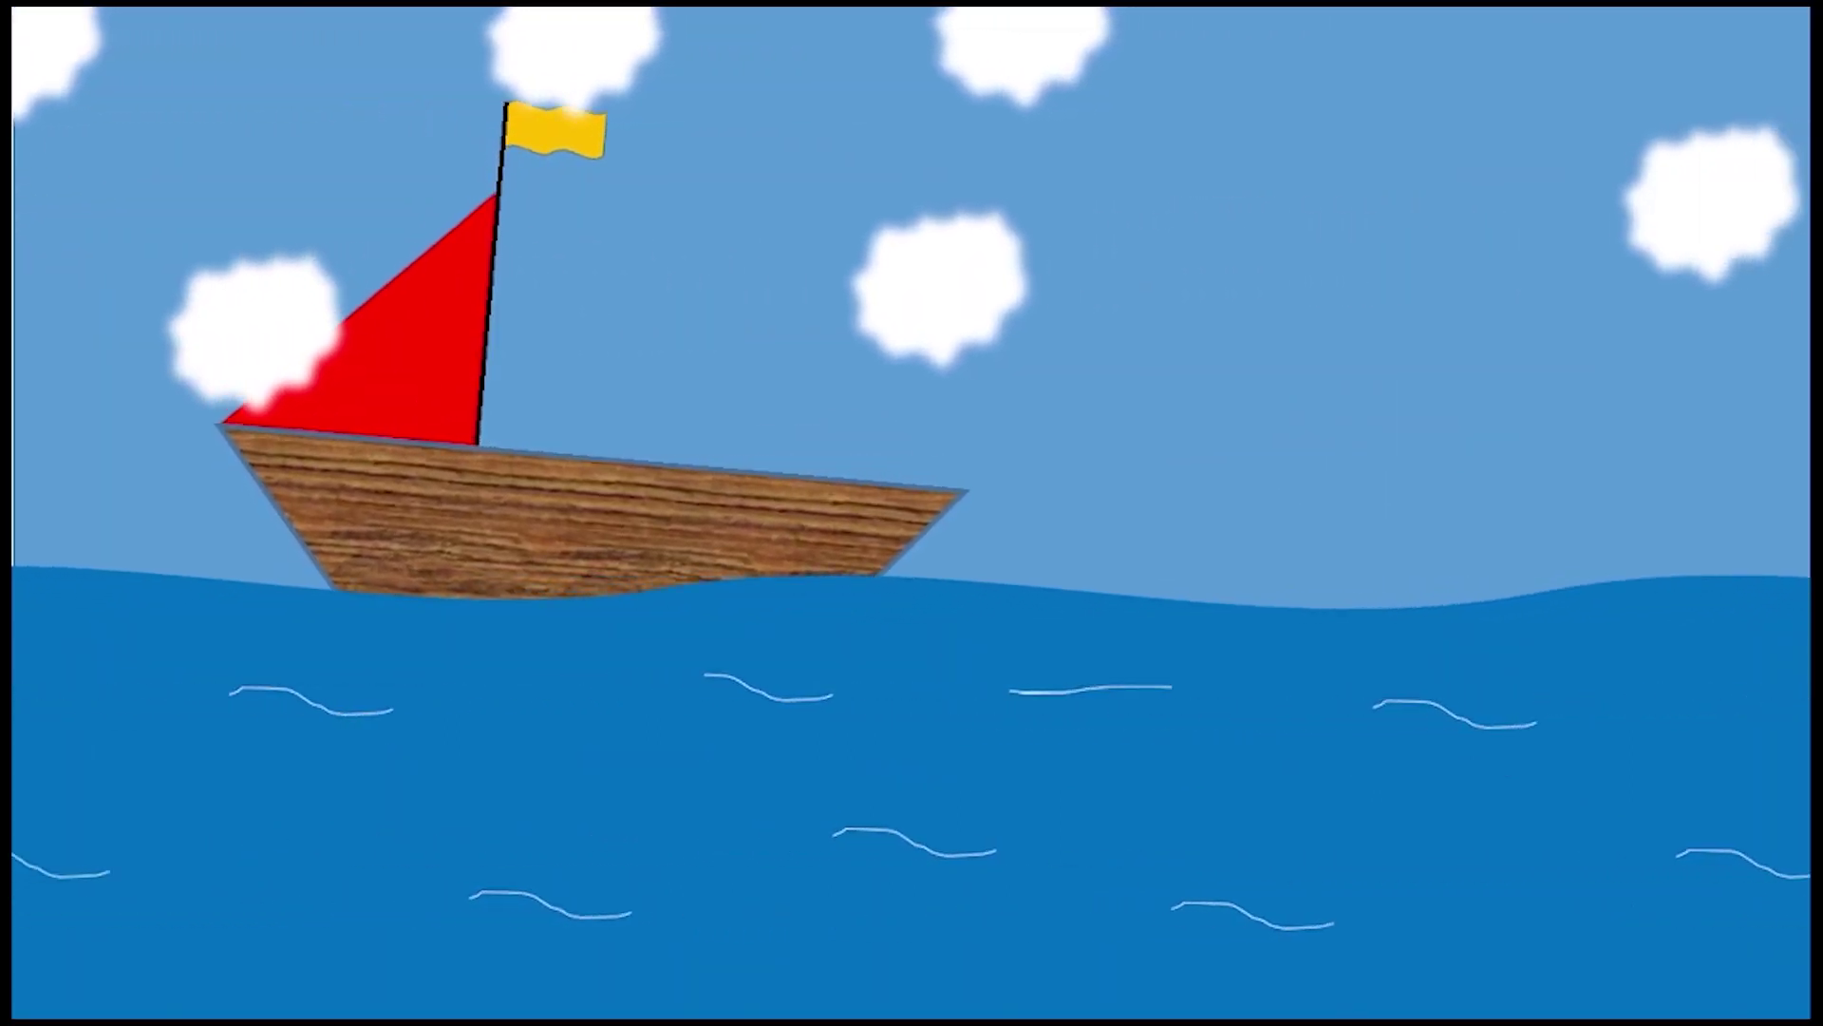